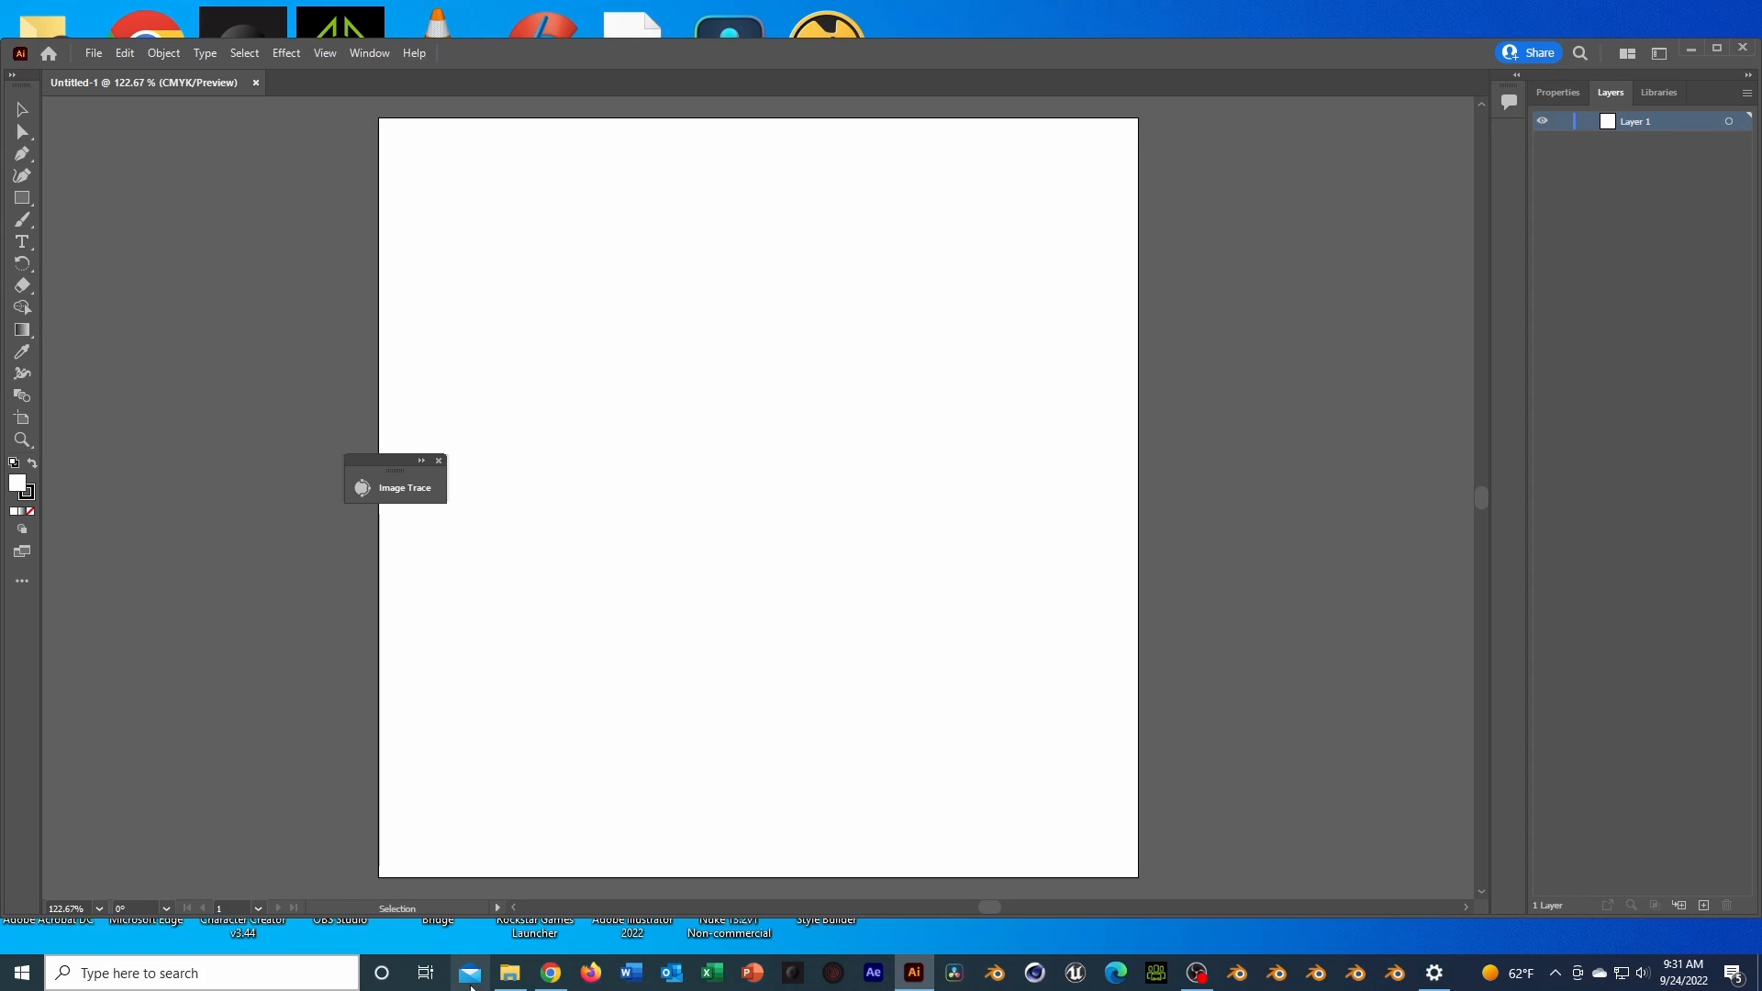
Switch to File Explorer and examine the Apple and NBA logo PNG files in the AI PNG TO SVG folder
{"action": "mouse_move", "coordinate": [503, 982]}
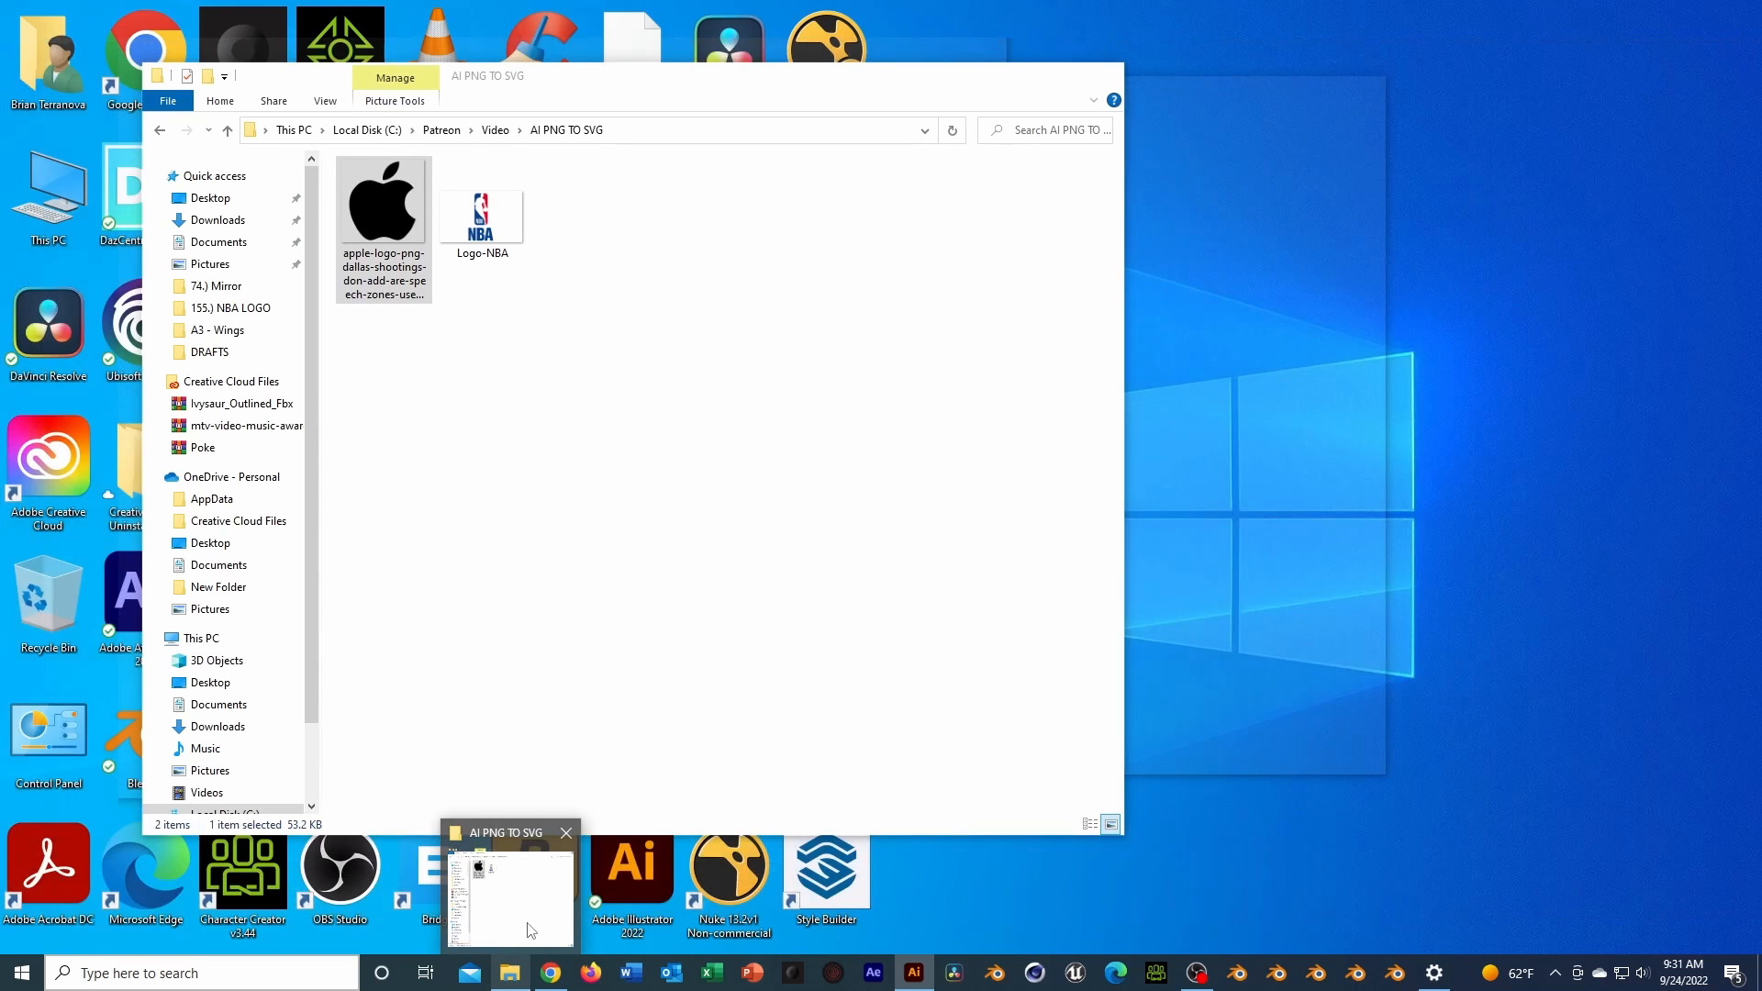
{"action": "left_click", "coordinate": [521, 907]}
{"action": "left_click", "coordinate": [603, 477]}
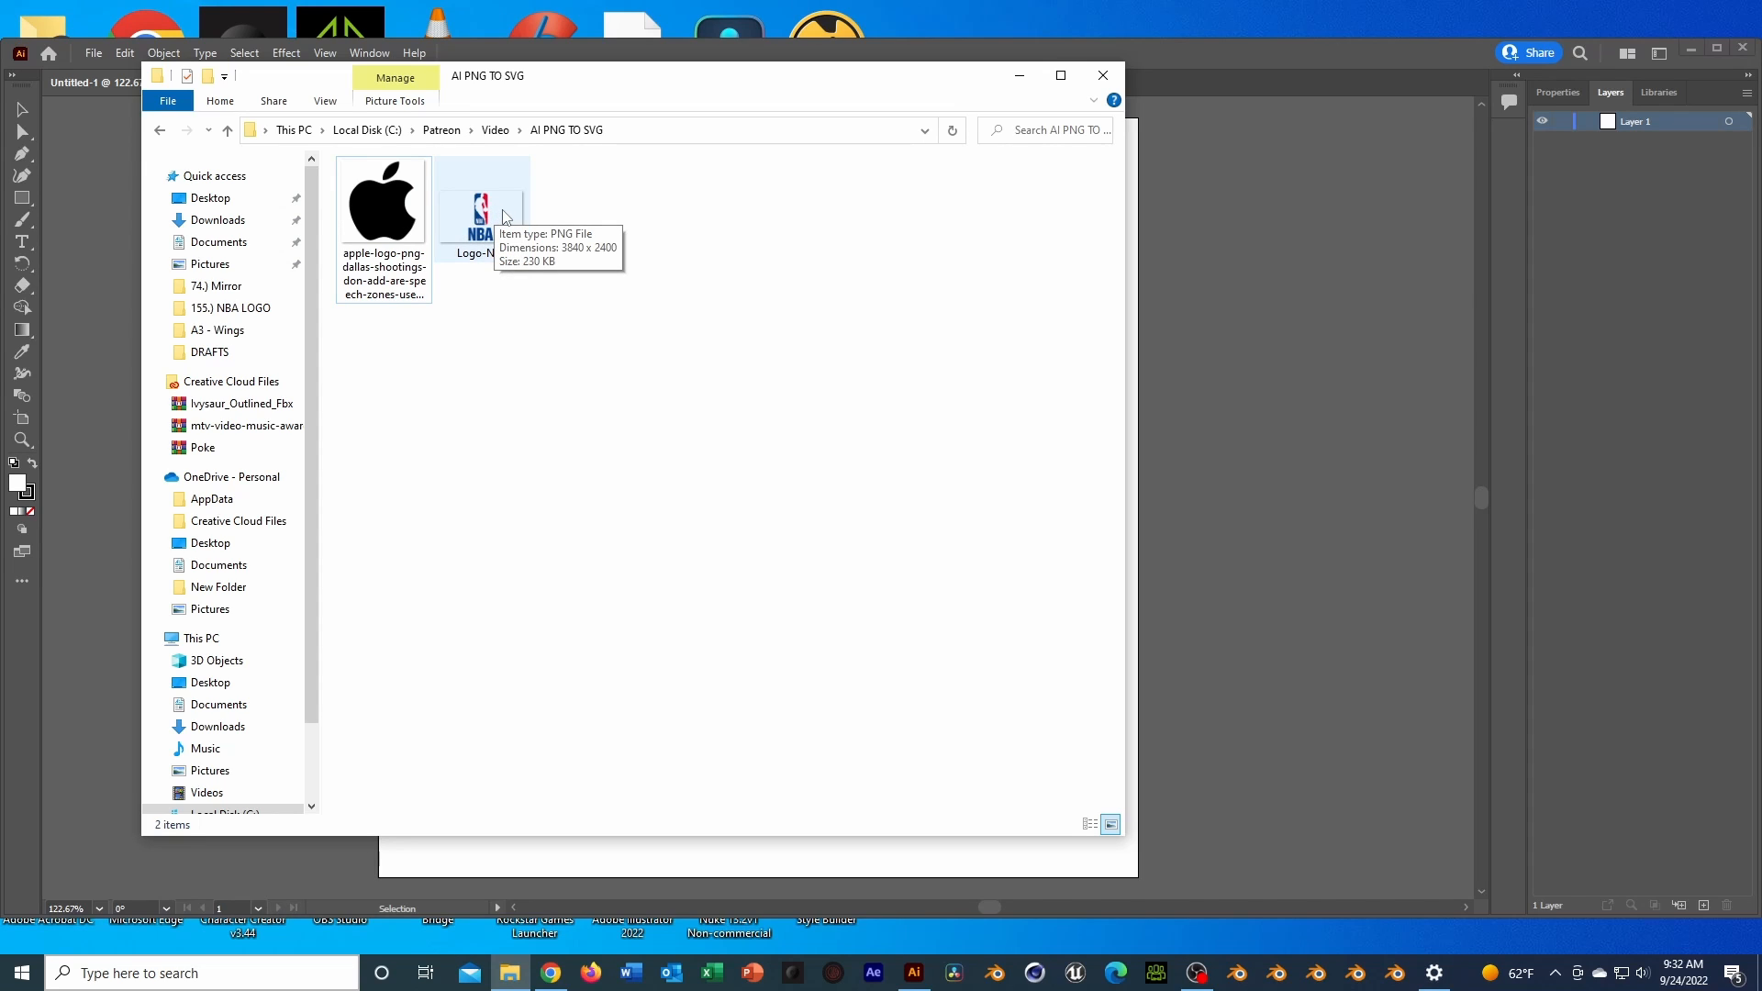
{"action": "left_click", "coordinate": [386, 211]}
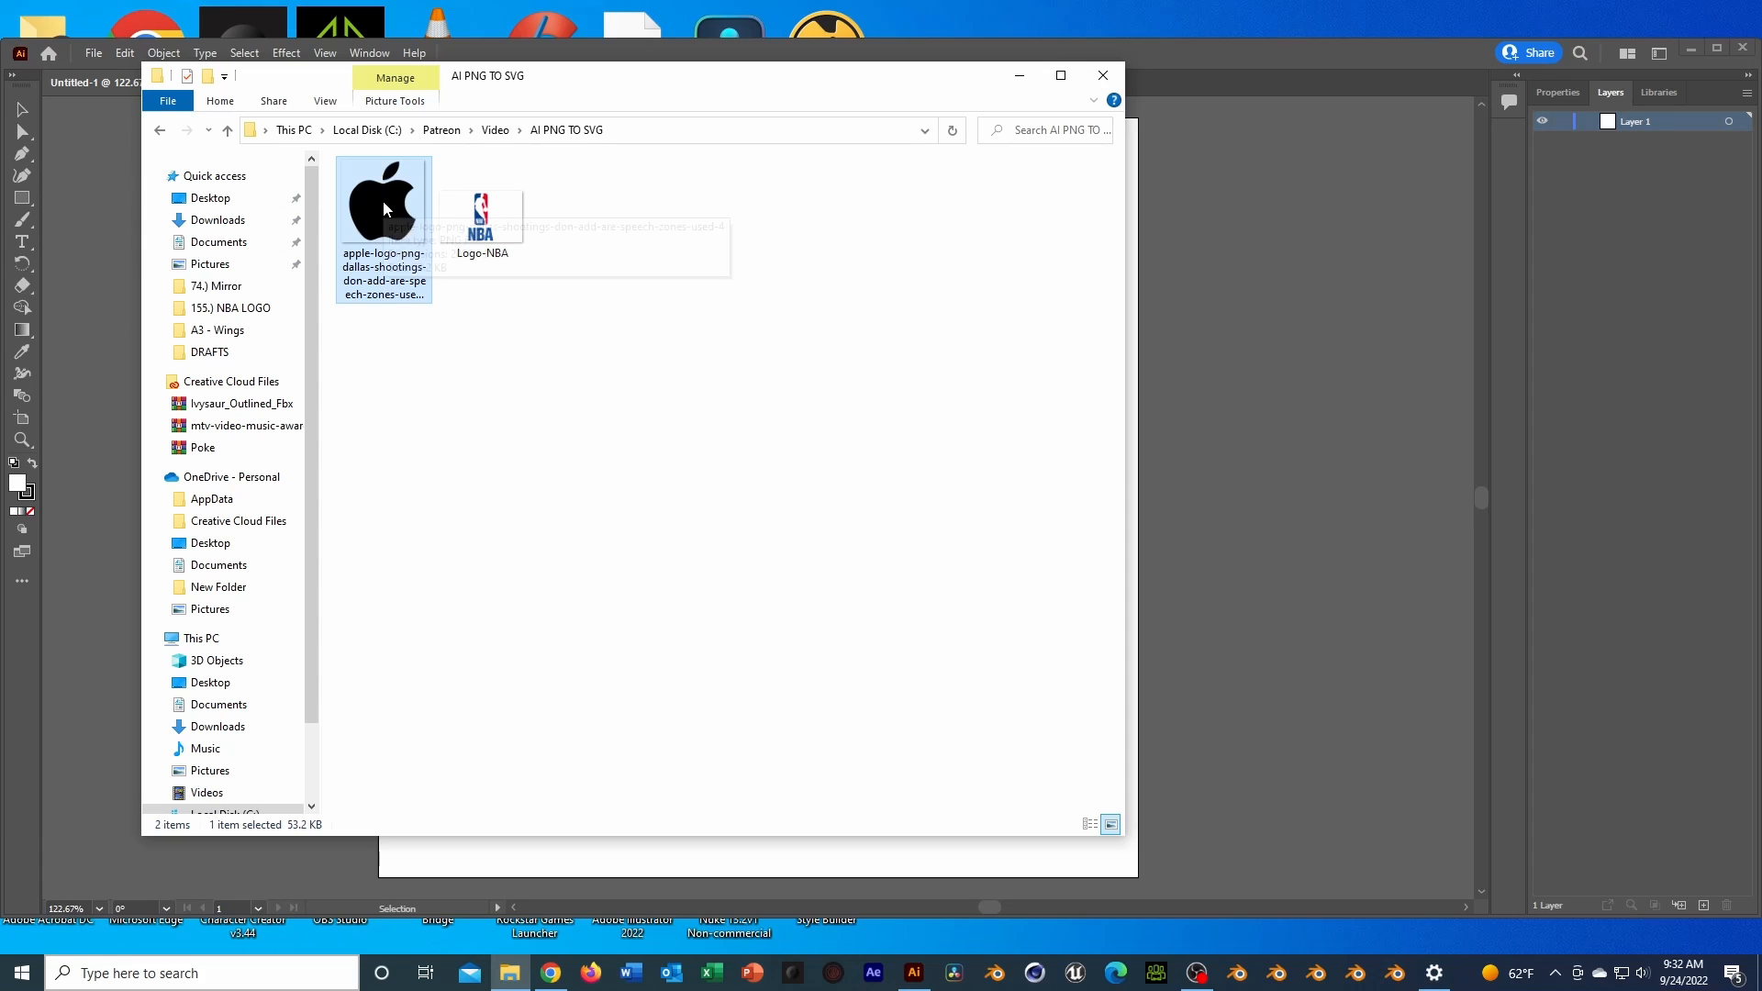
{"action": "left_click", "coordinate": [1263, 46]}
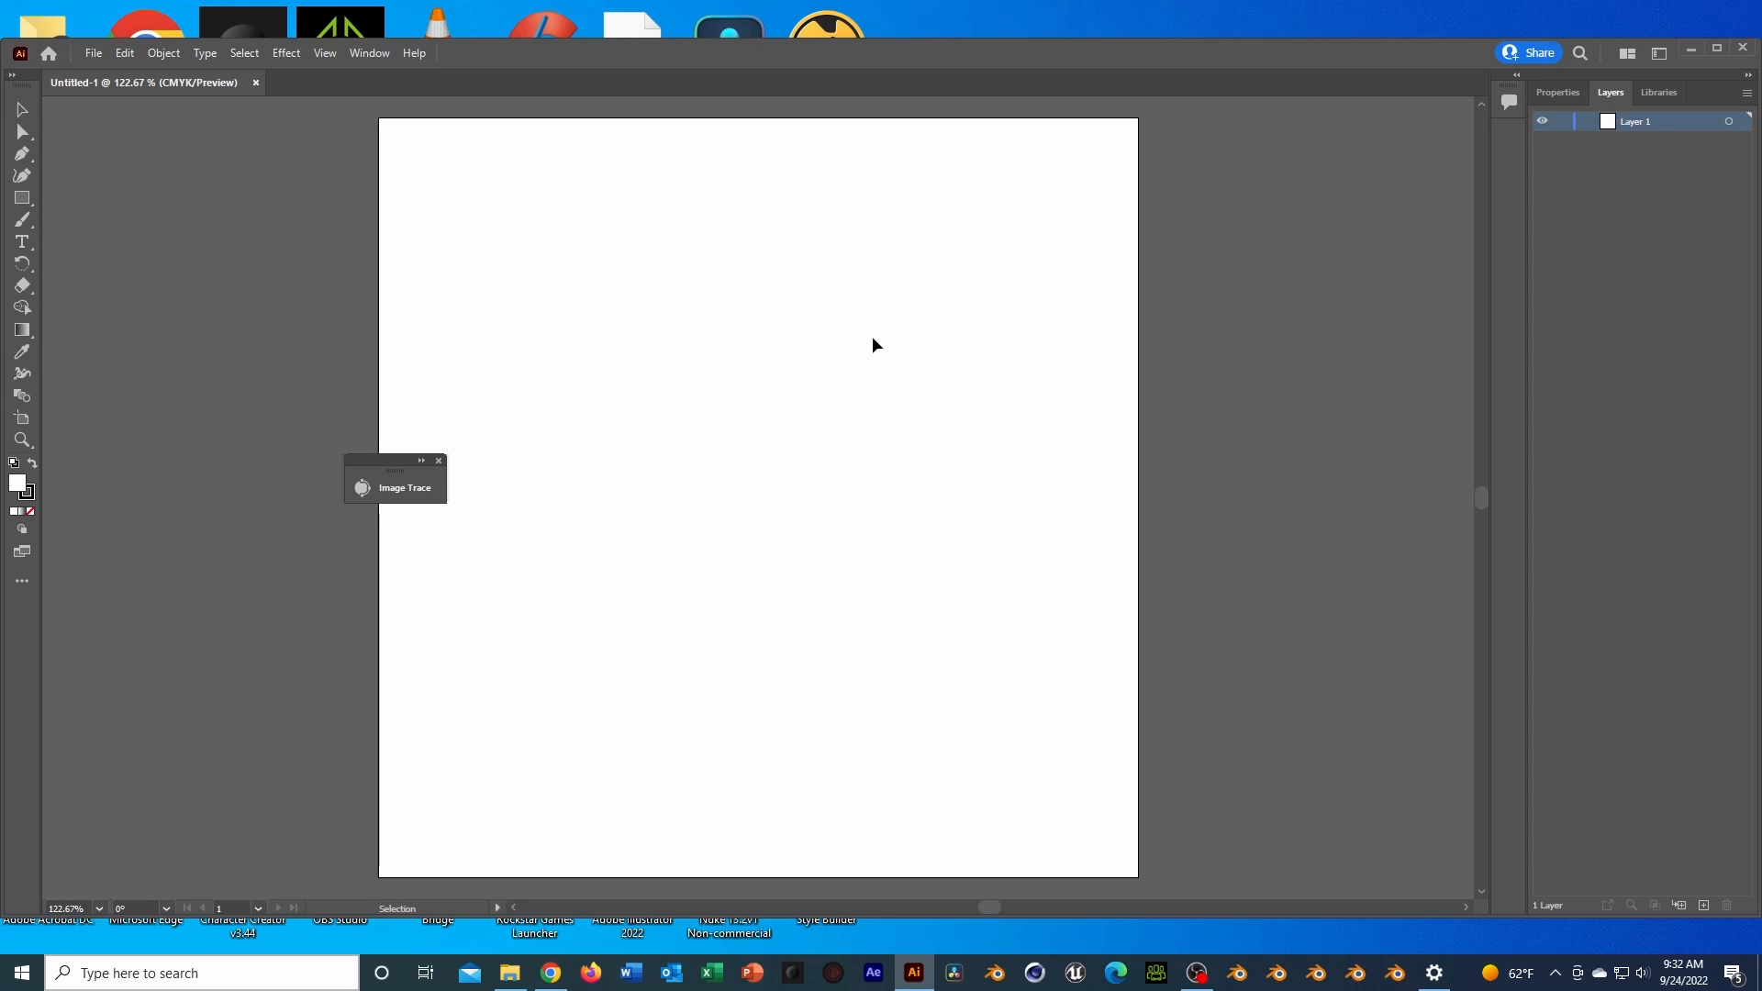
Place the Apple logo PNG from the AI PNG TO SVG folder onto the blank artboard and close the floating Image Trace panel
{"action": "left_click", "coordinate": [510, 973]}
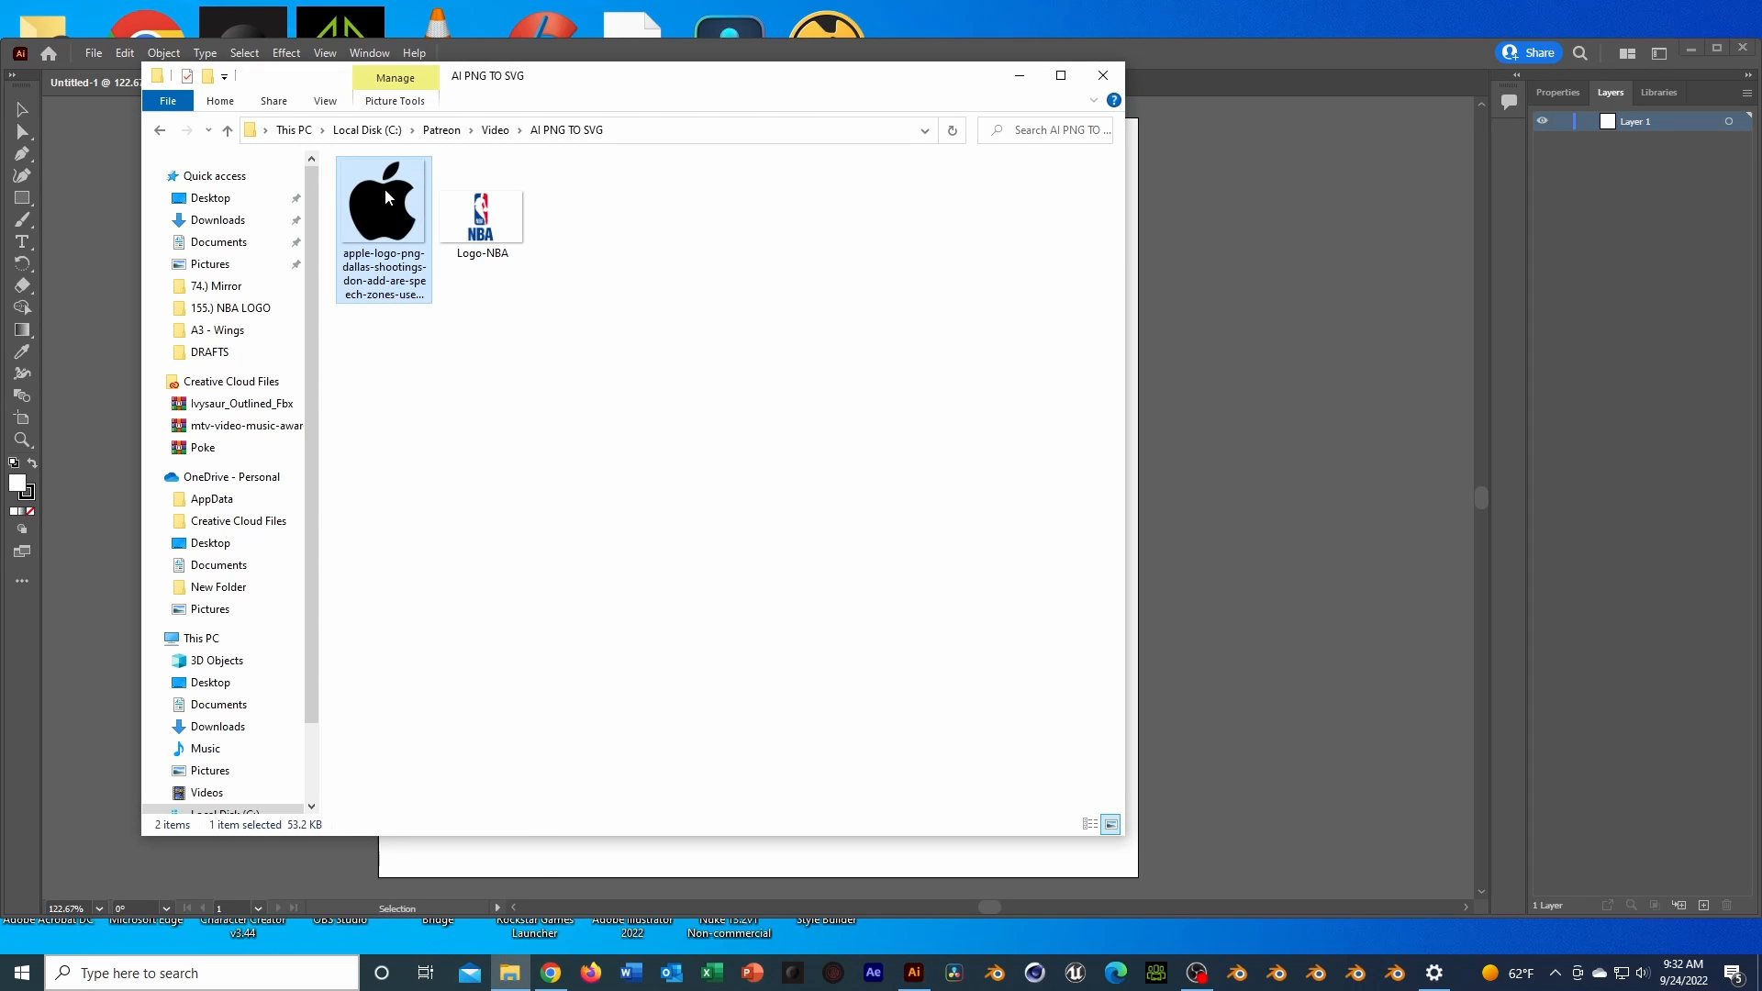
{"action": "left_click_drag", "start_coordinate": [775, 83], "coordinate": [1630, 104]}
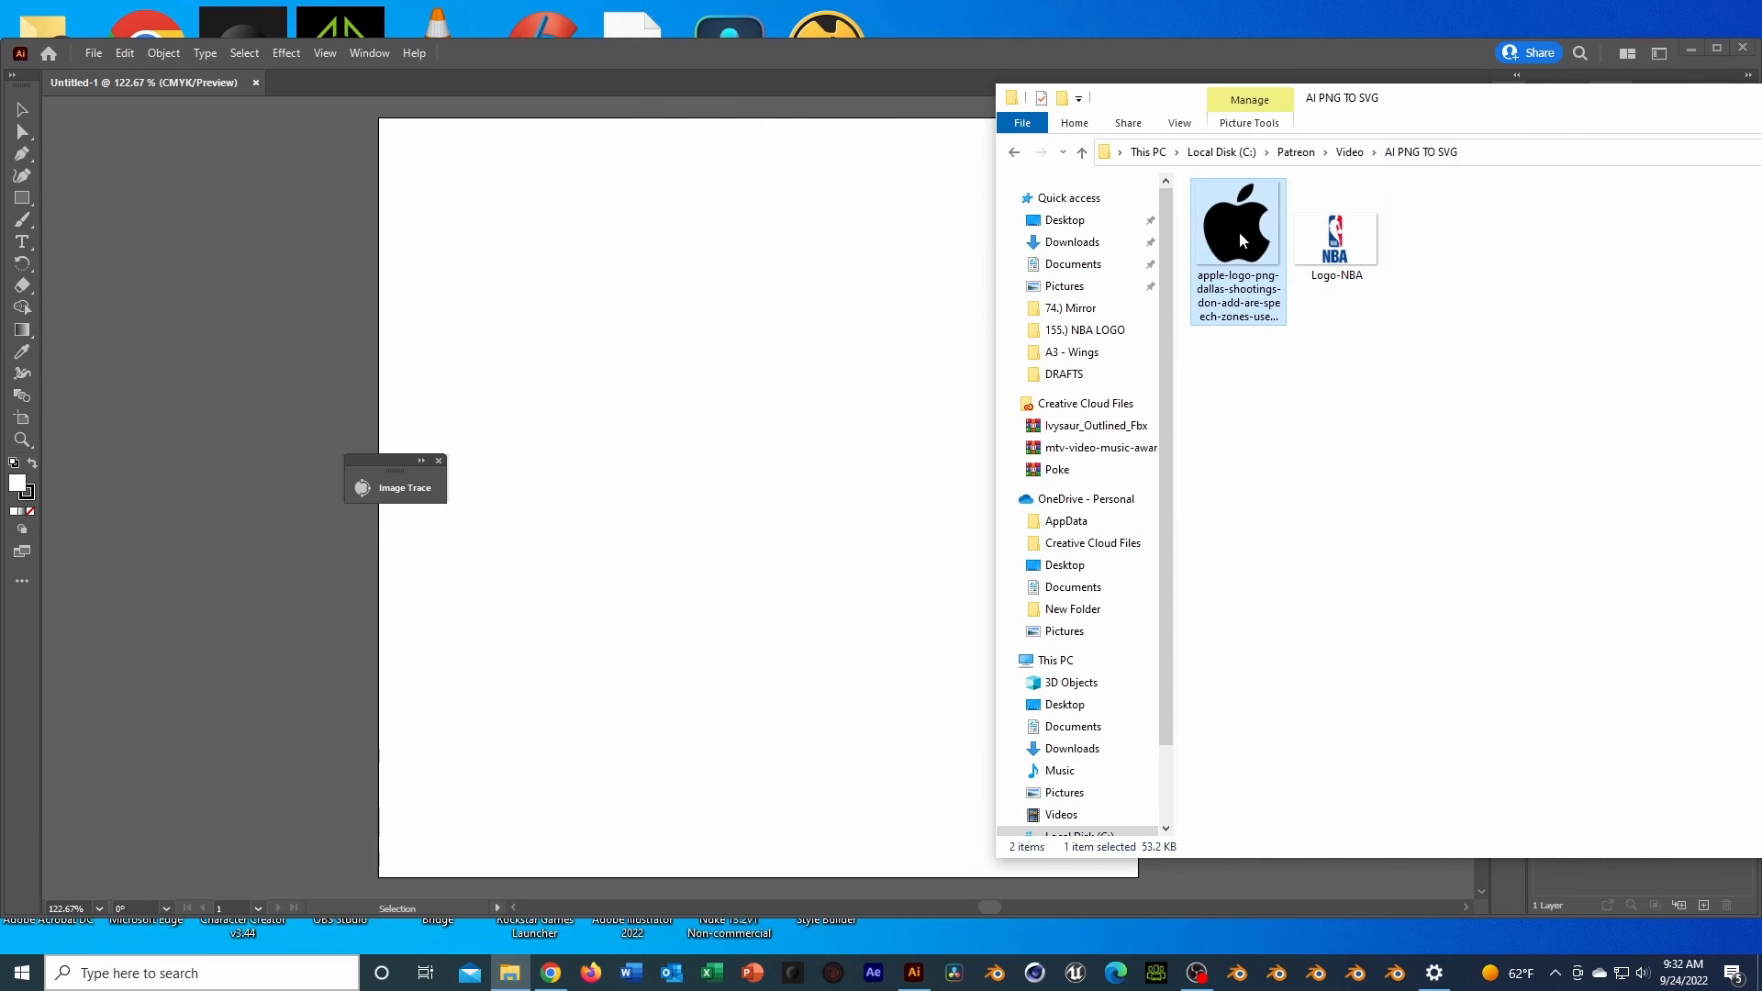
{"action": "left_click_drag", "start_coordinate": [1238, 240], "coordinate": [791, 468]}
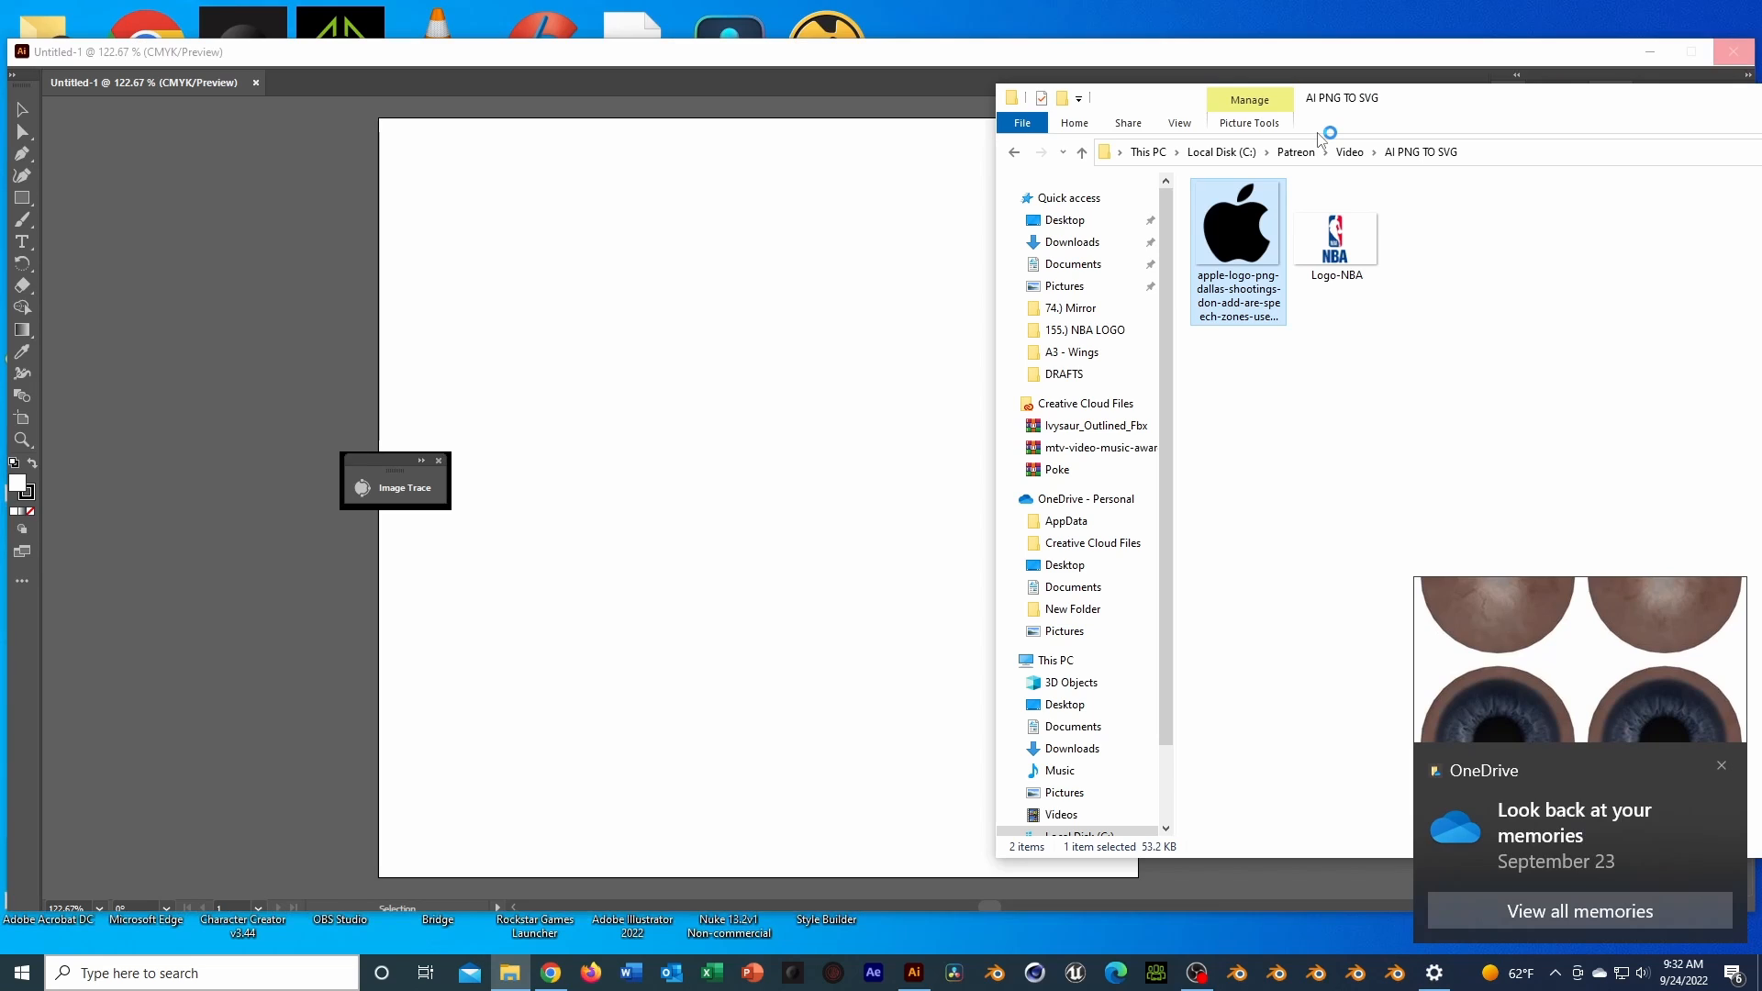
{"action": "left_click", "coordinate": [1723, 766]}
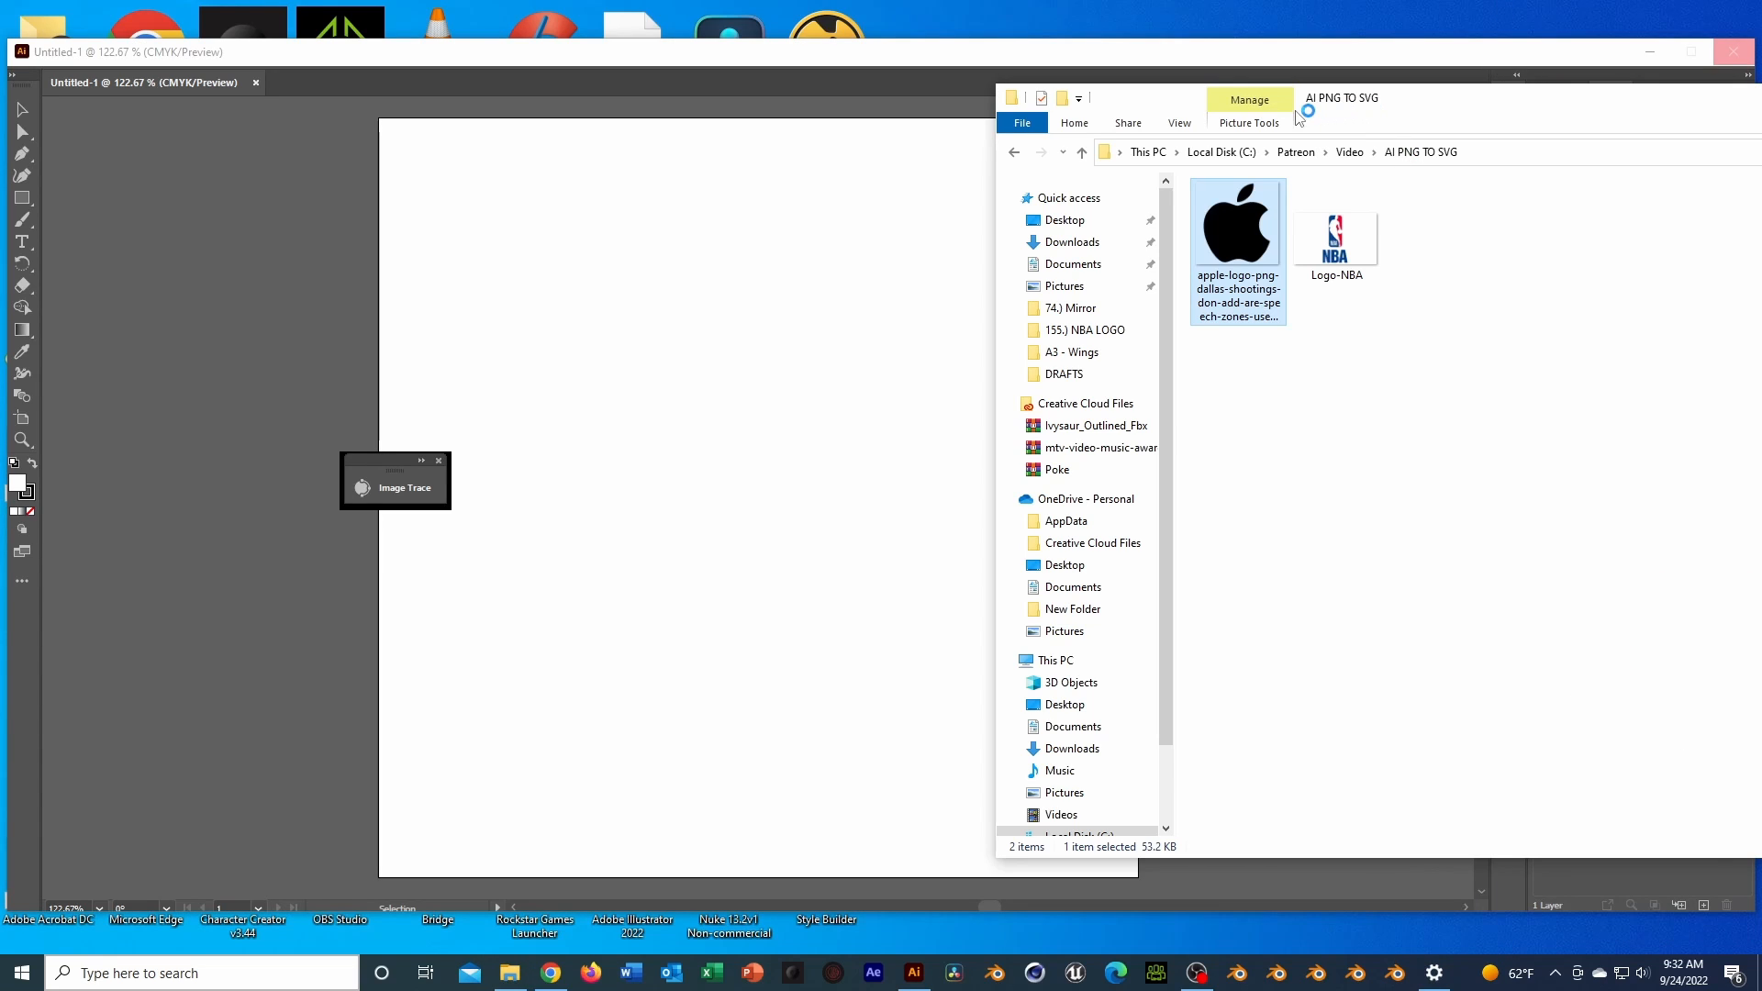
{"action": "left_click_drag", "start_coordinate": [1294, 111], "coordinate": [776, 102]}
{"action": "left_click", "coordinate": [1729, 821]}
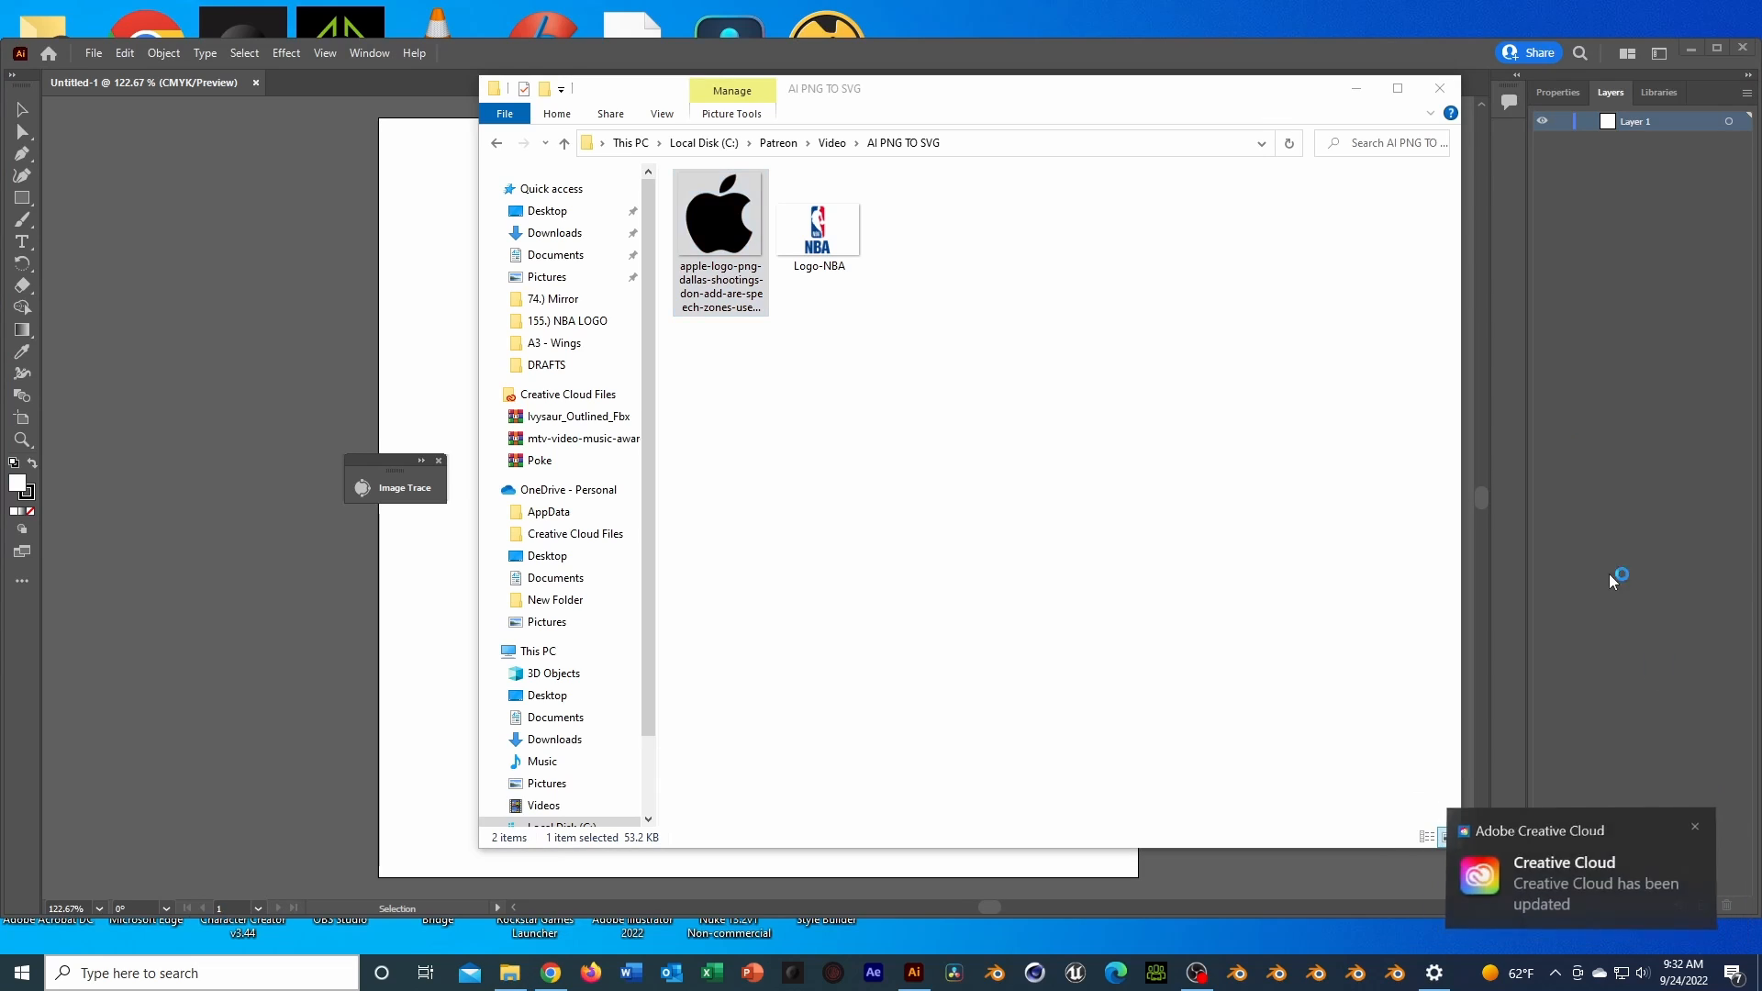
{"action": "left_click_drag", "start_coordinate": [1176, 96], "coordinate": [1459, 133]}
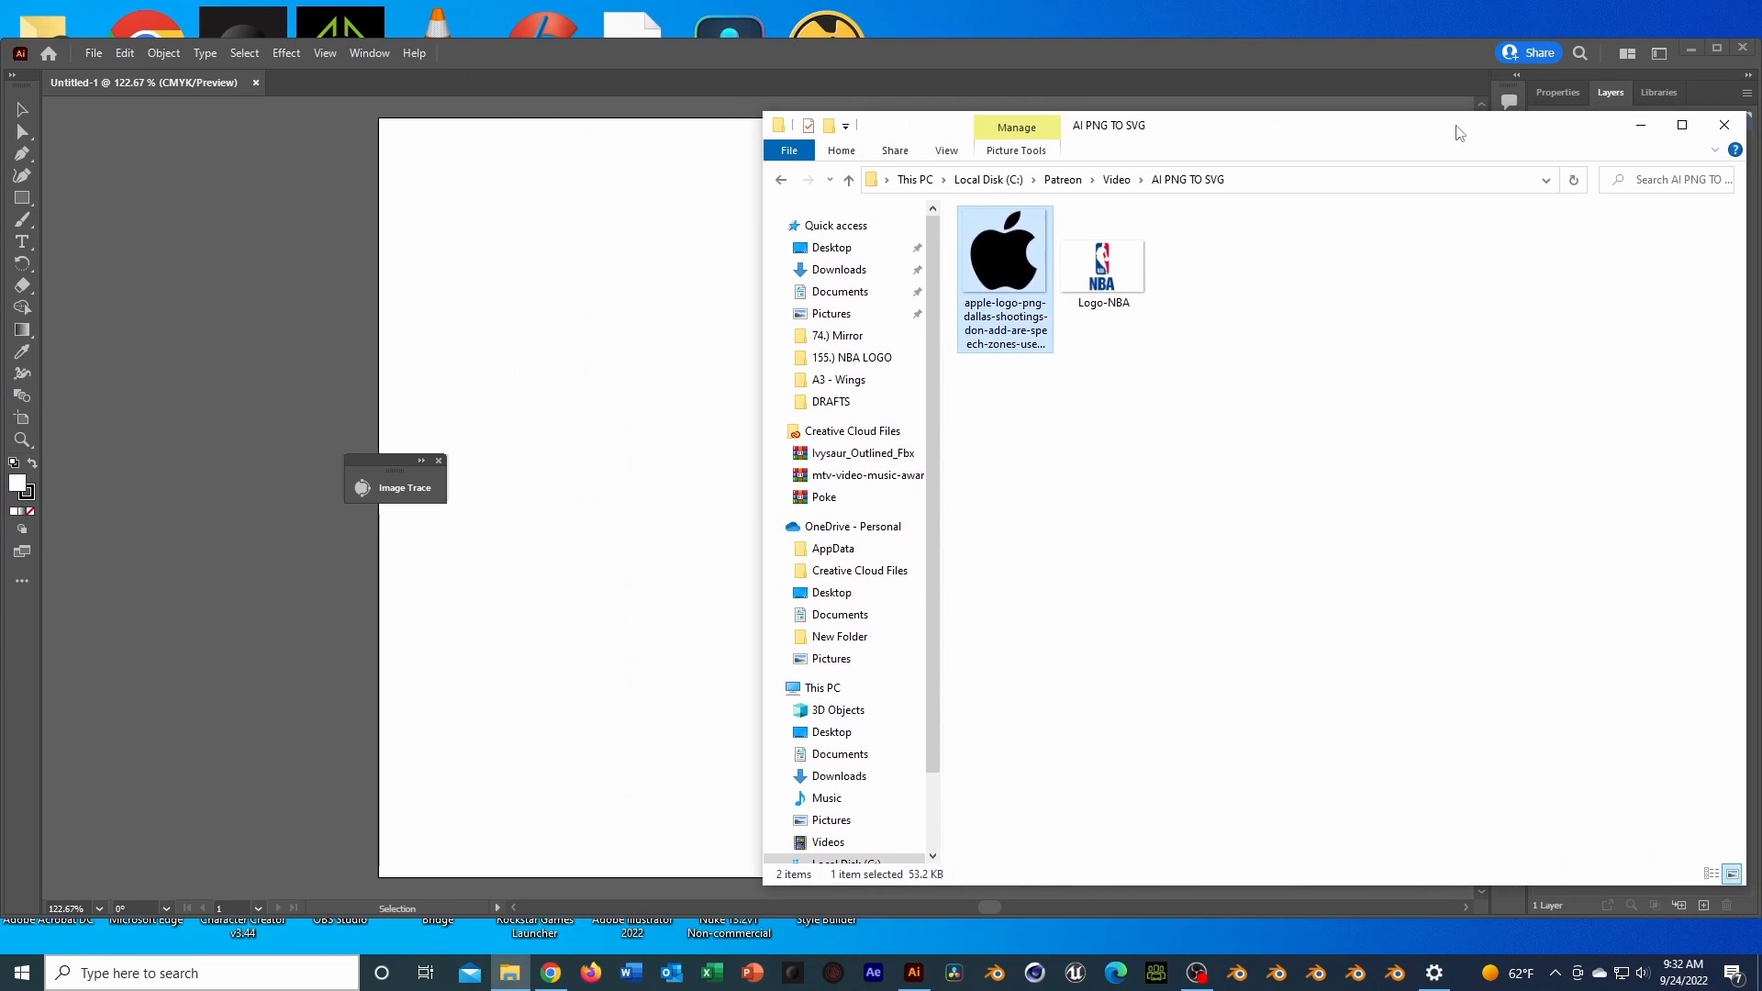
{"action": "left_click_drag", "start_coordinate": [1004, 266], "coordinate": [670, 434]}
{"action": "left_click", "coordinate": [1641, 125]}
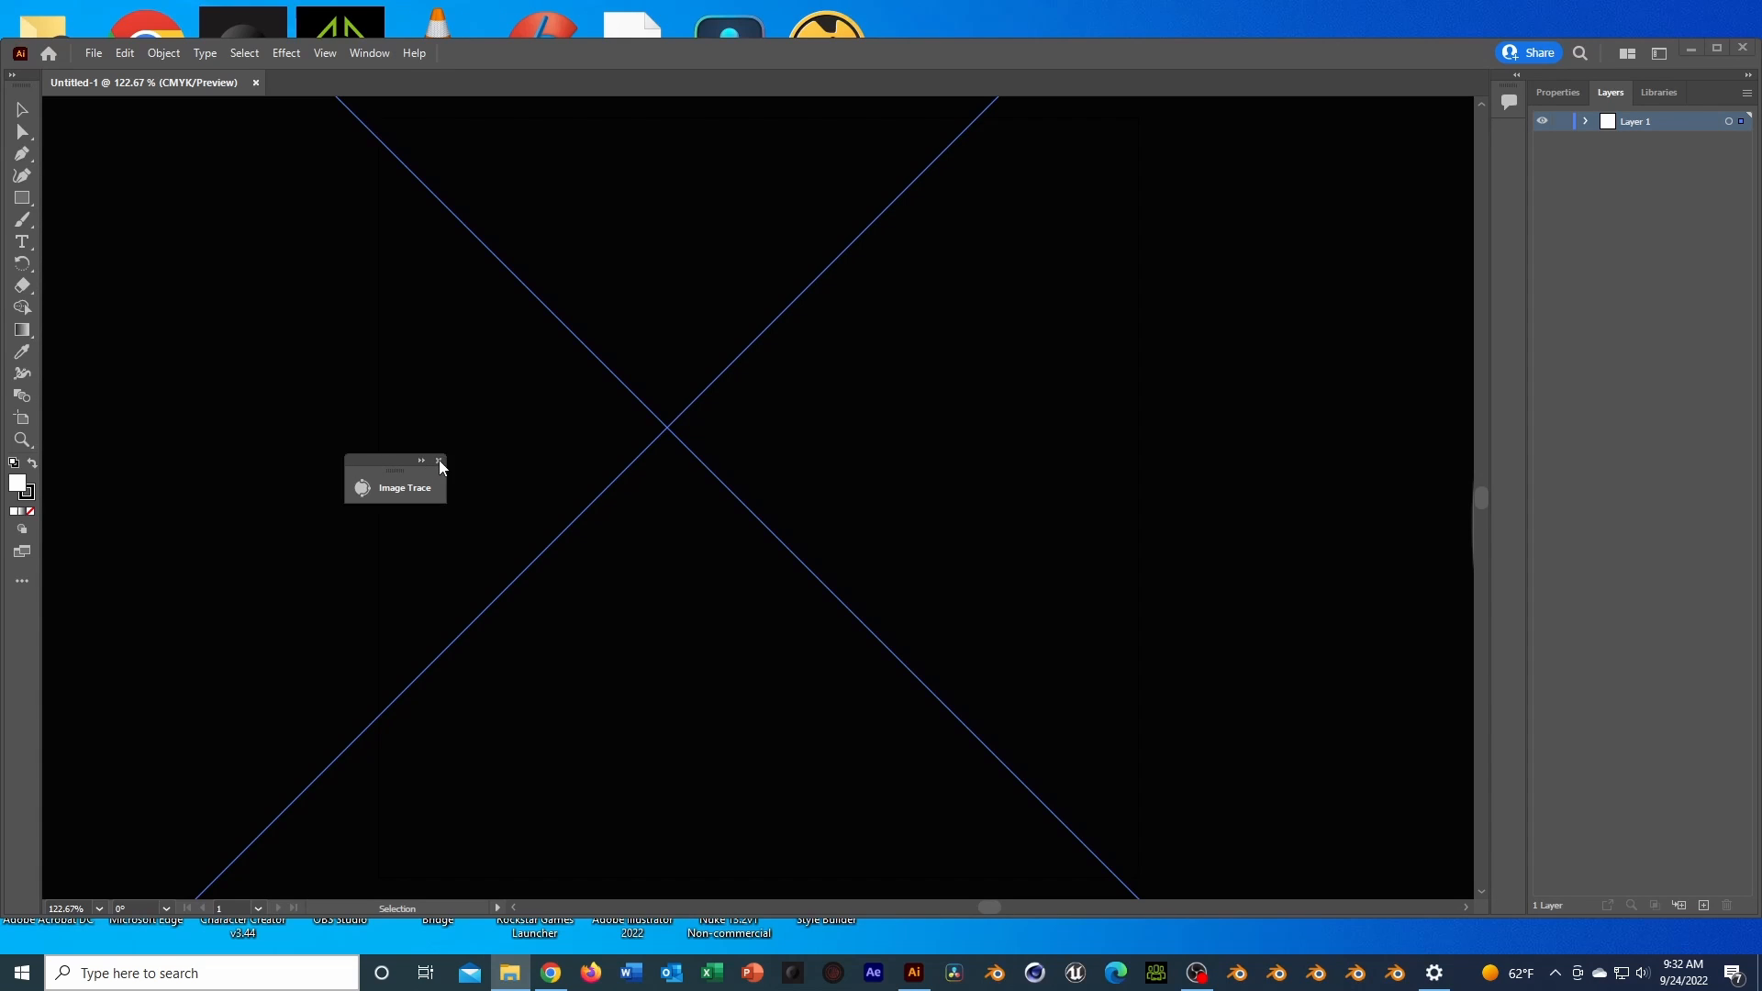
{"action": "left_click", "coordinate": [438, 459]}
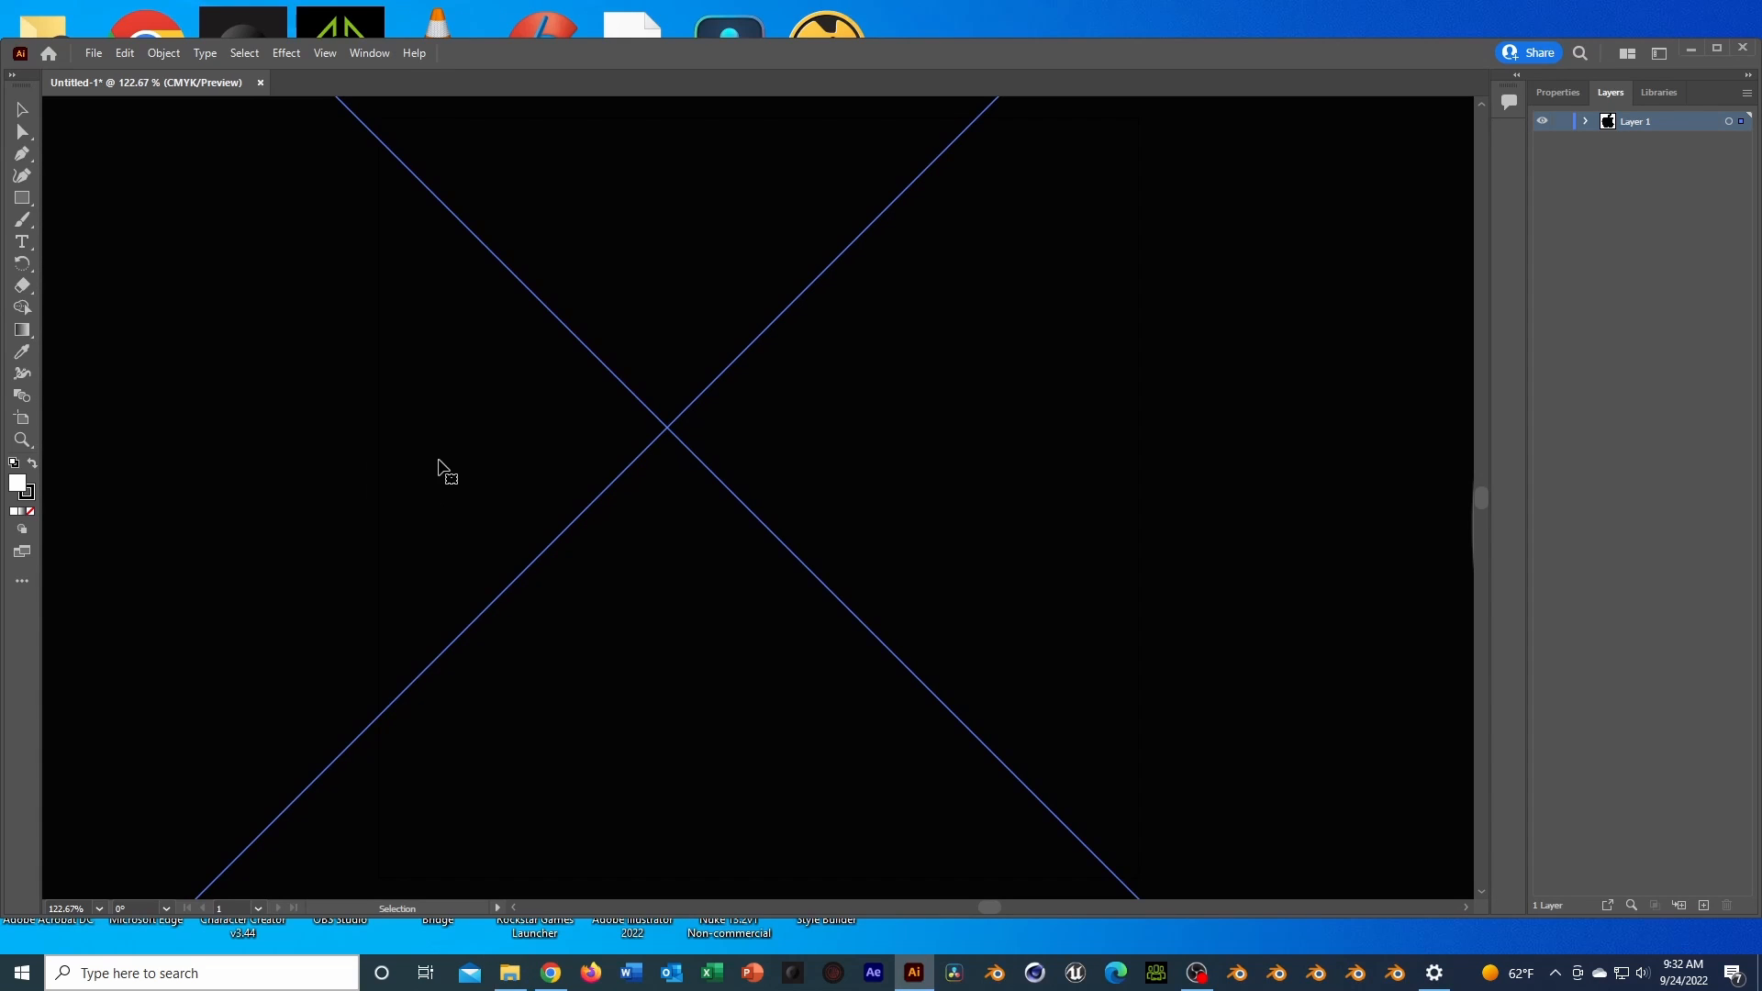
Delete the duplicate copy of the Apple logo image and select the remaining one
{"action": "scroll", "coordinate": [886, 433], "scroll_direction": "up", "scroll_amount": 1}
{"action": "key", "text": "ctrl+minus"}
{"action": "key", "text": "ctrl+minus"}
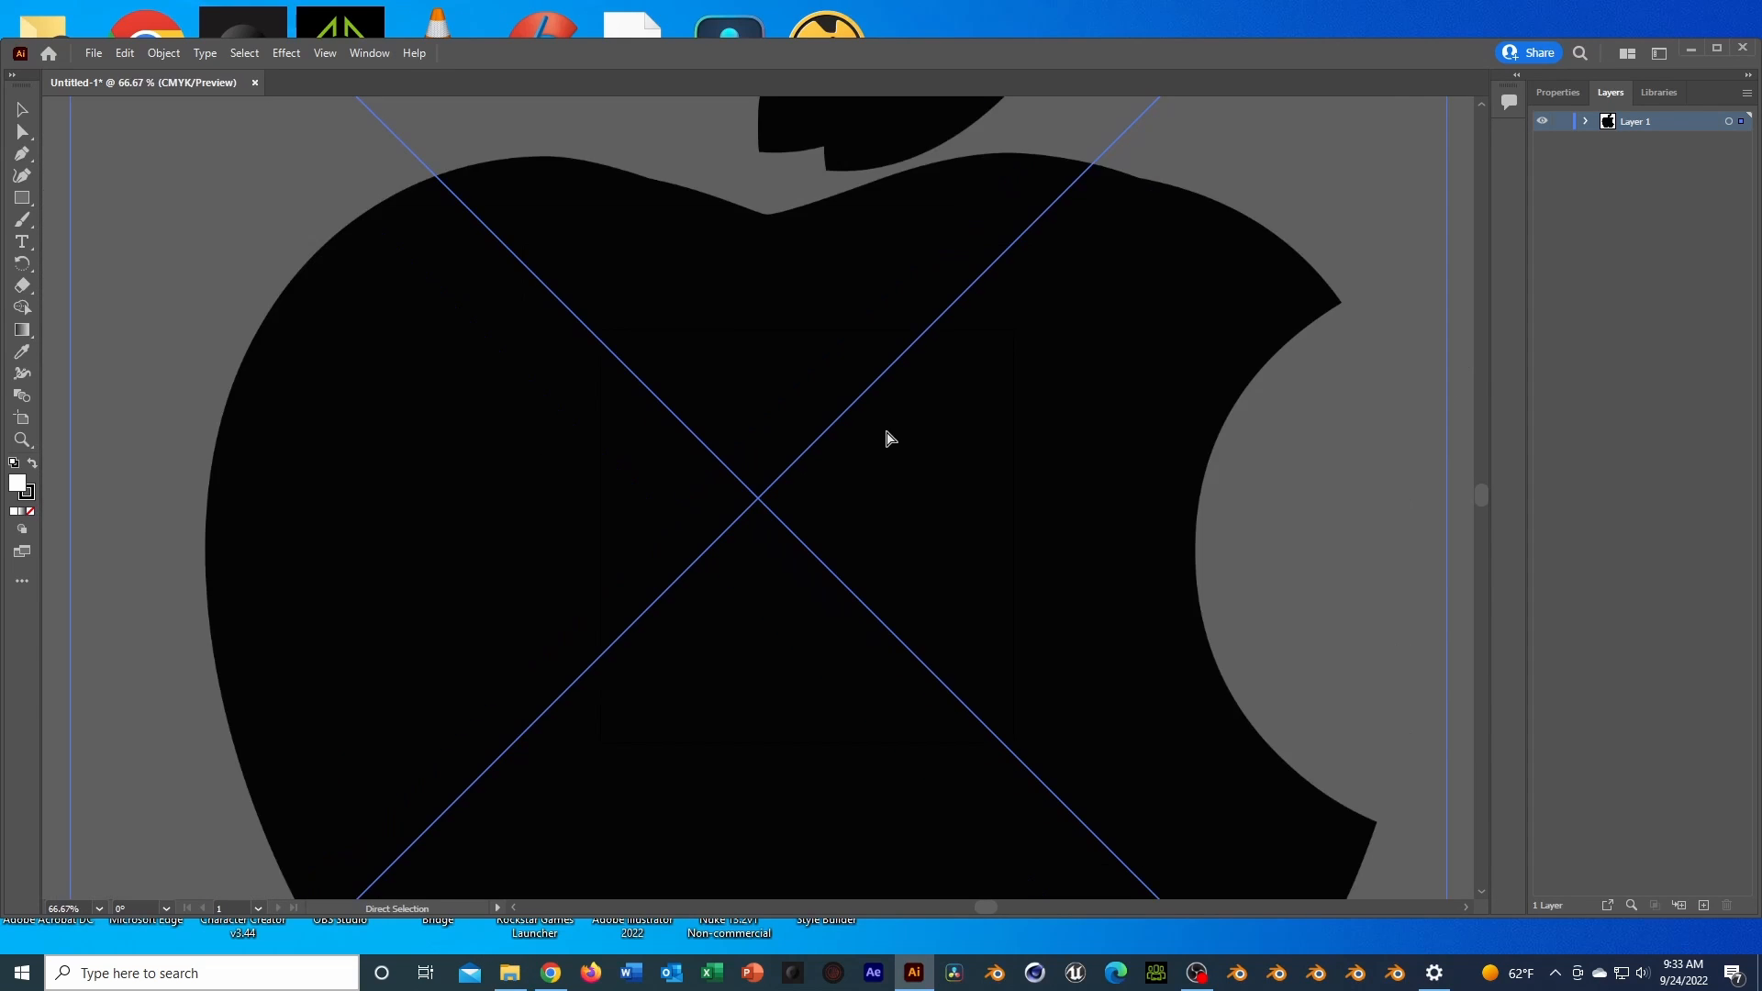
{"action": "key", "text": "ctrl+minus"}
{"action": "key", "text": "ctrl+minus"}
{"action": "key", "text": "ctrl+minus"}
{"action": "key", "text": "v"}
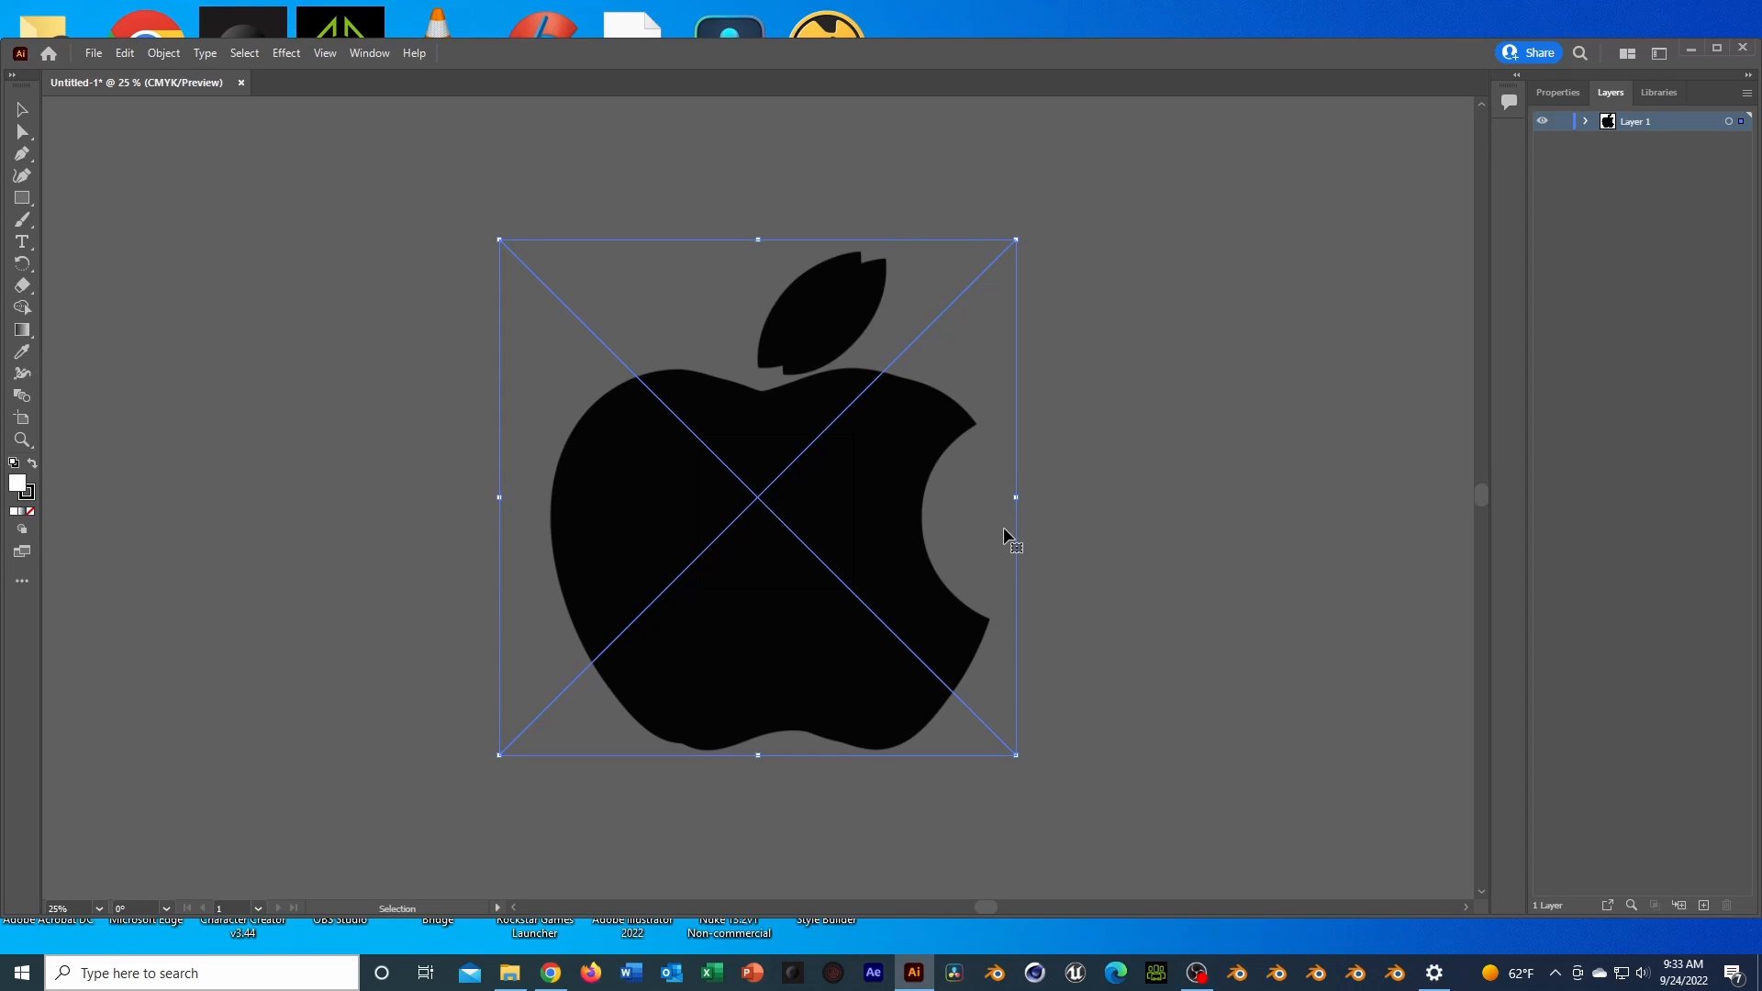
{"action": "key", "text": "Delete"}
{"action": "left_click", "coordinate": [869, 535]}
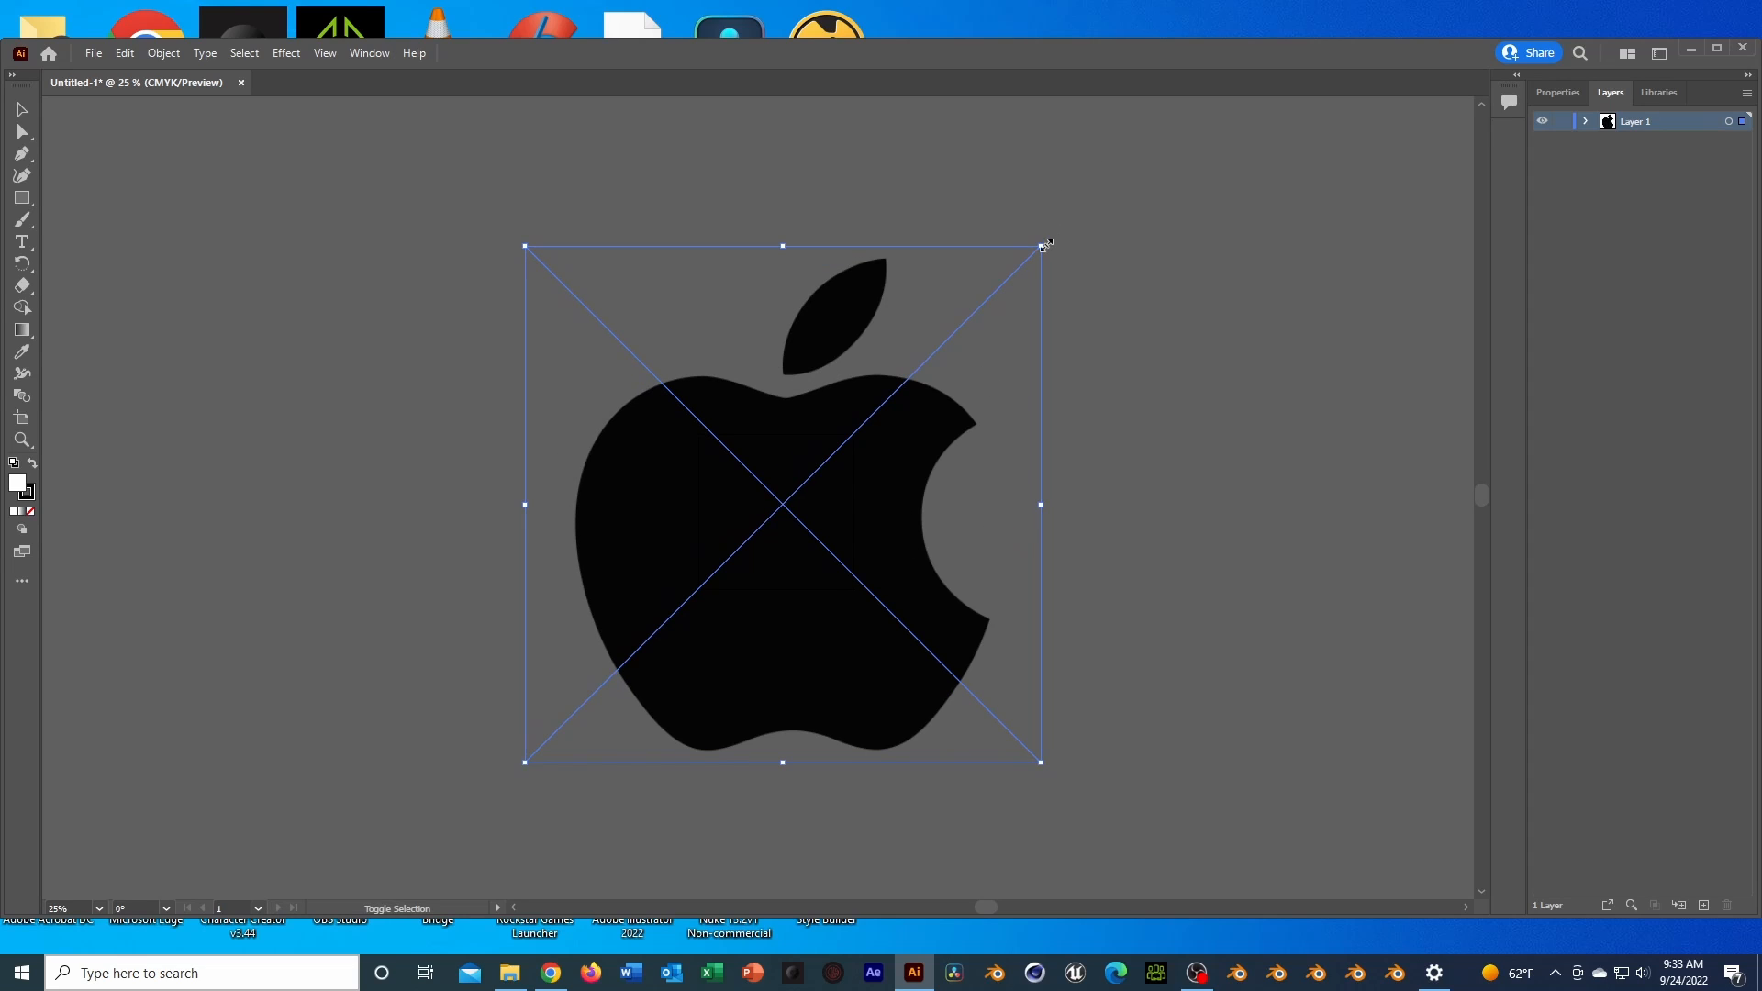
Scale the Apple logo image down proportionally to the artboard's size and centre it on the artboard
{"action": "left_click_drag", "start_coordinate": [1043, 246], "coordinate": [746, 542]}
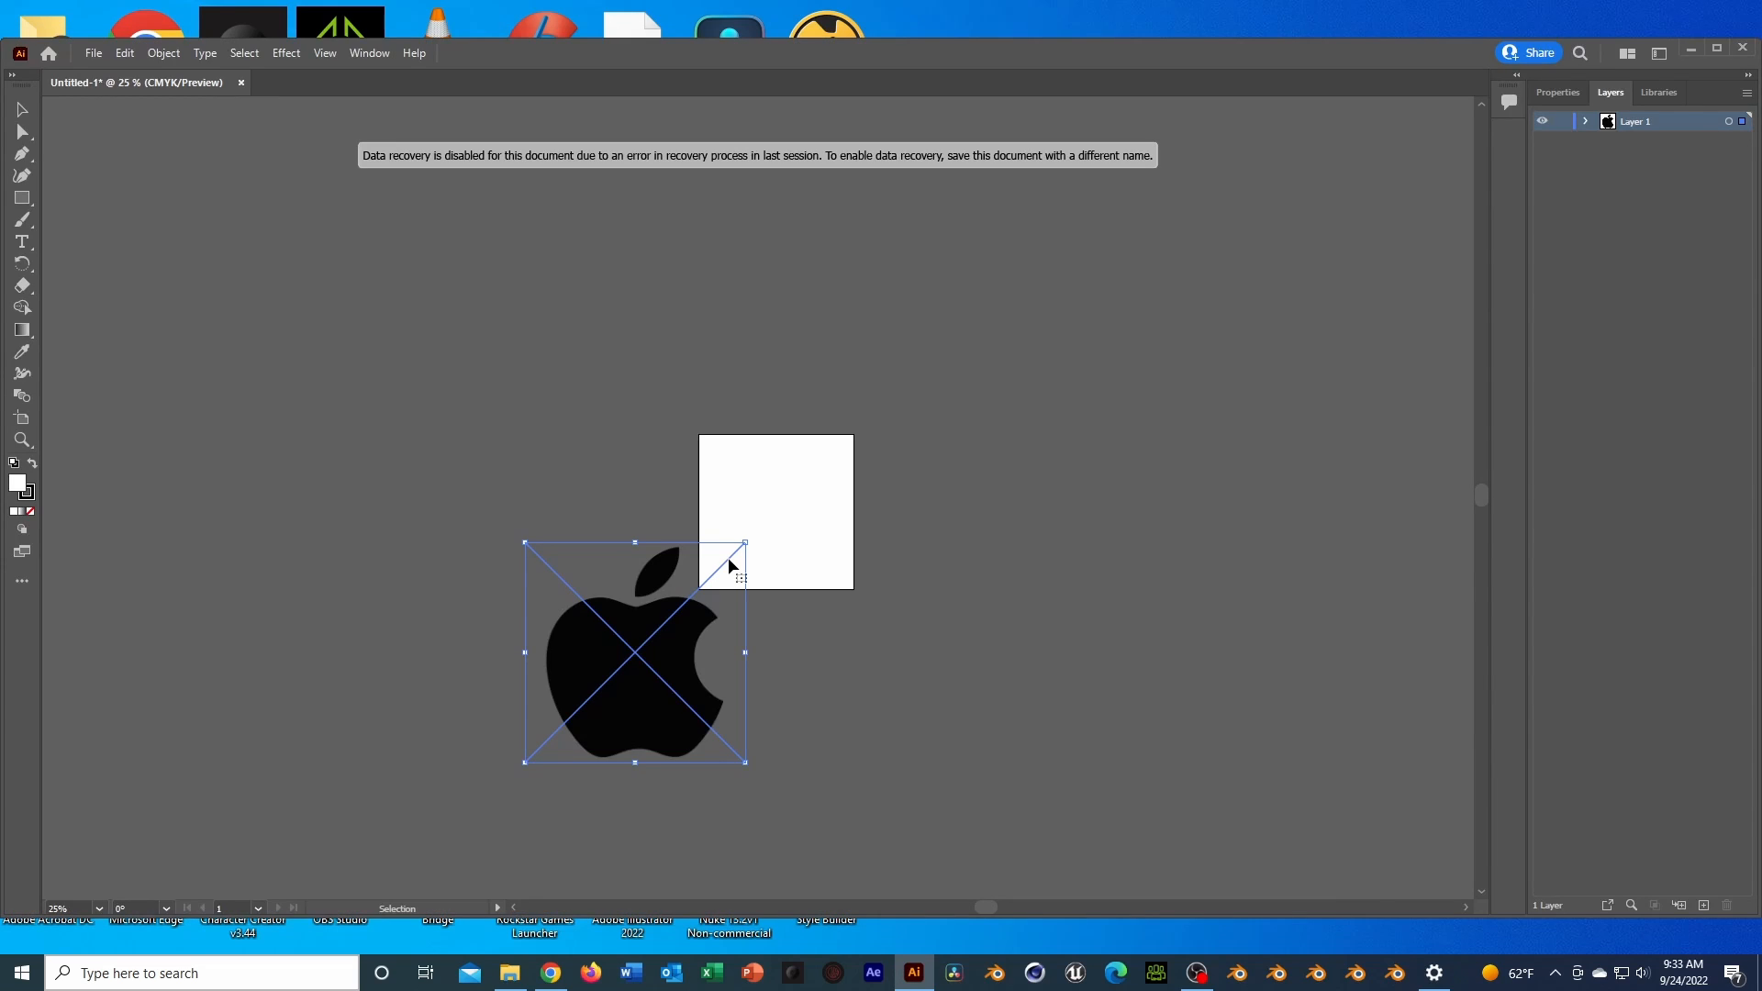
{"action": "left_click_drag", "start_coordinate": [744, 542], "coordinate": [679, 605]}
{"action": "left_click_drag", "start_coordinate": [662, 664], "coordinate": [820, 498]}
{"action": "key", "text": "ctrl+1"}
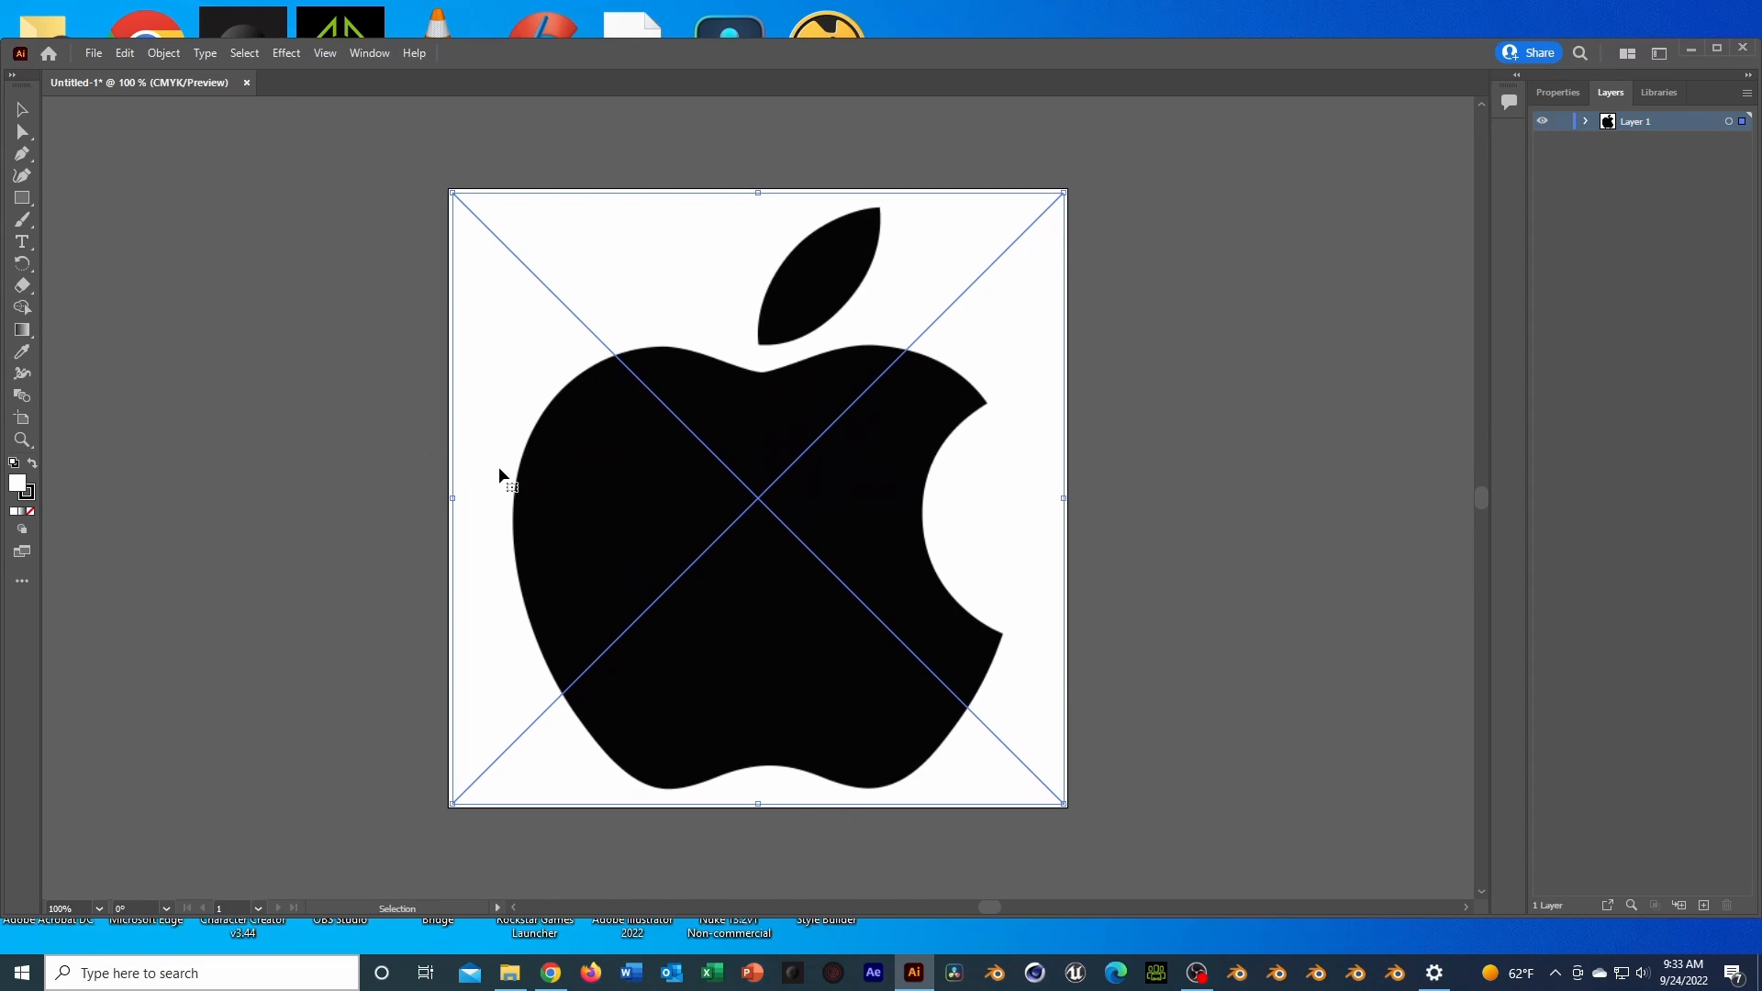
Select the Apple logo image and open the Image Trace settings beside the artboard
{"action": "left_click", "coordinate": [1178, 410]}
{"action": "left_click", "coordinate": [866, 466]}
{"action": "left_click", "coordinate": [380, 51]}
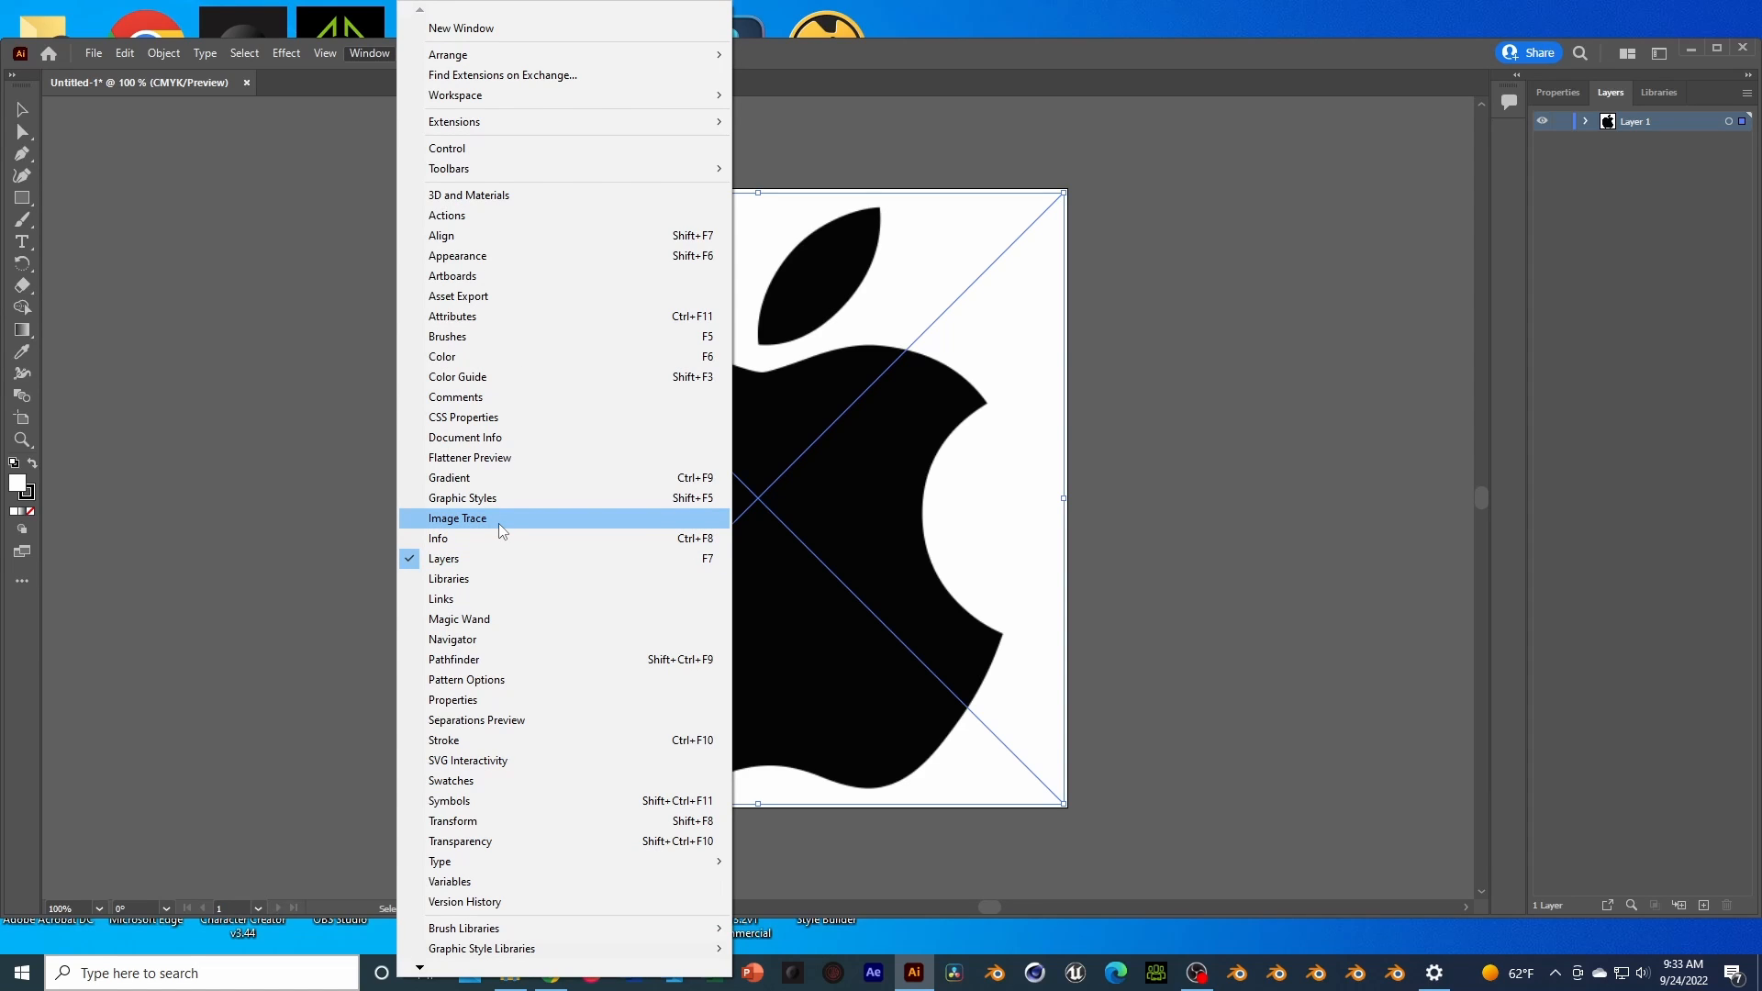
{"action": "left_click", "coordinate": [499, 518]}
{"action": "left_click_drag", "start_coordinate": [551, 475], "coordinate": [336, 460]}
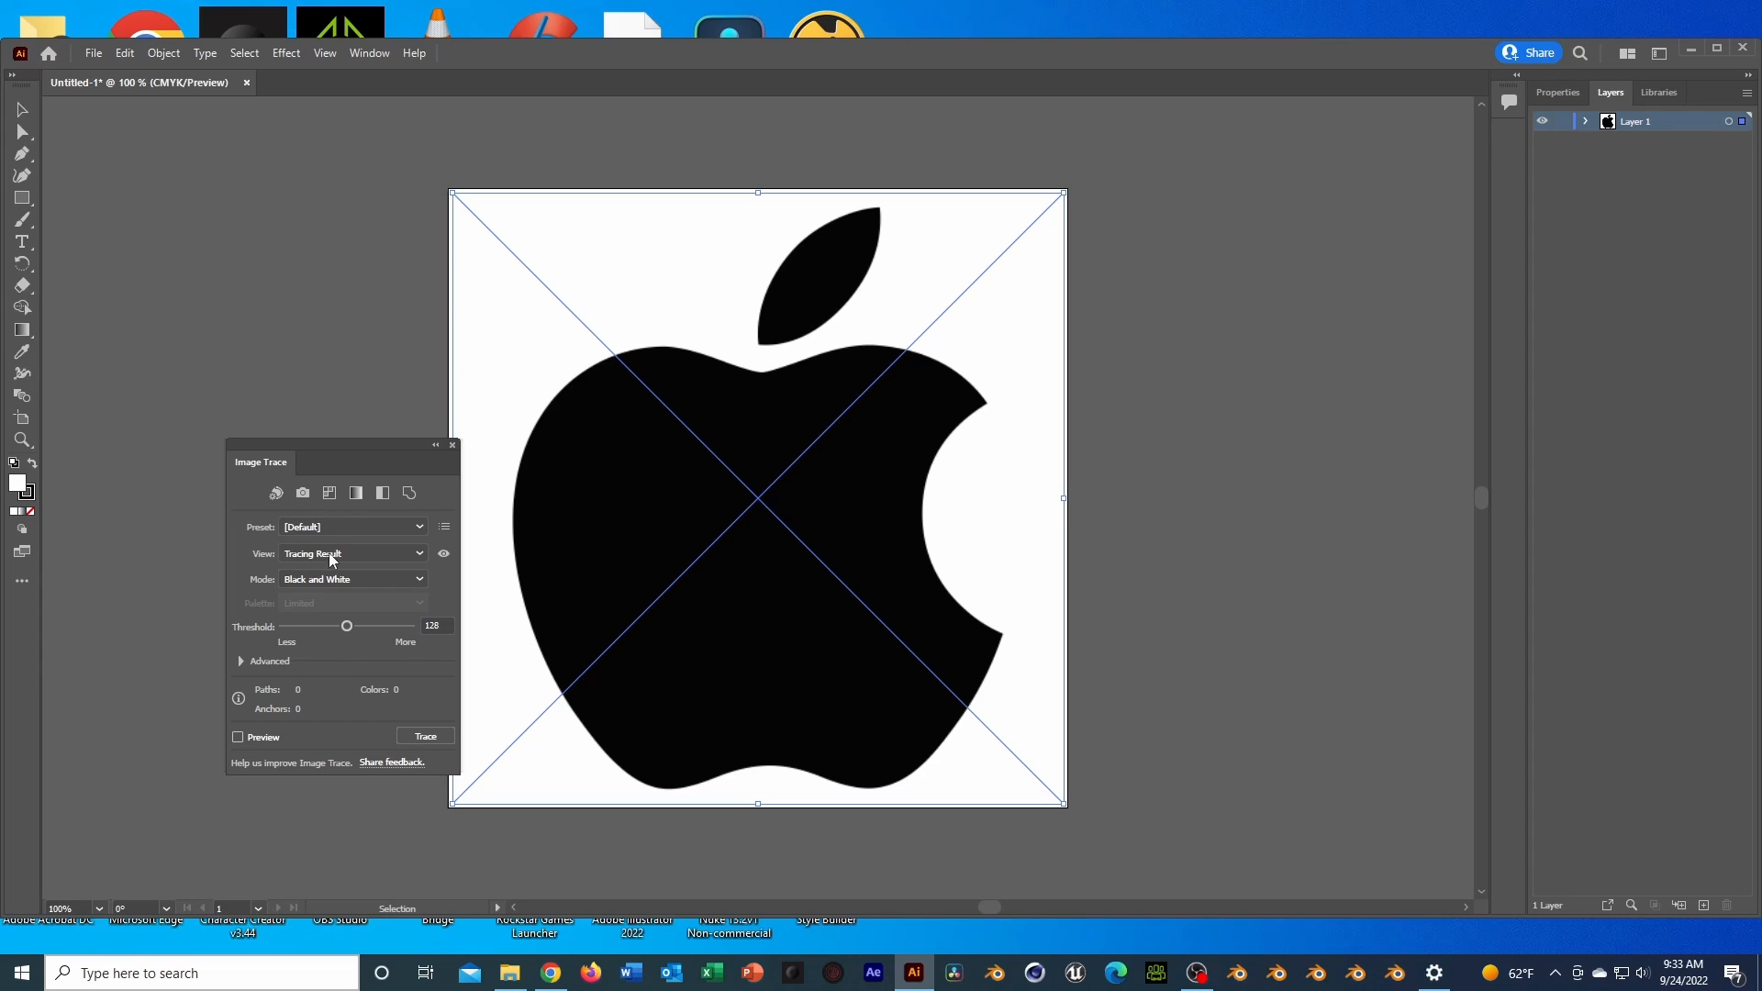
Set the image tracing mode to Color and minimize the Creative Cloud Desktop window
{"action": "left_click", "coordinate": [343, 580]}
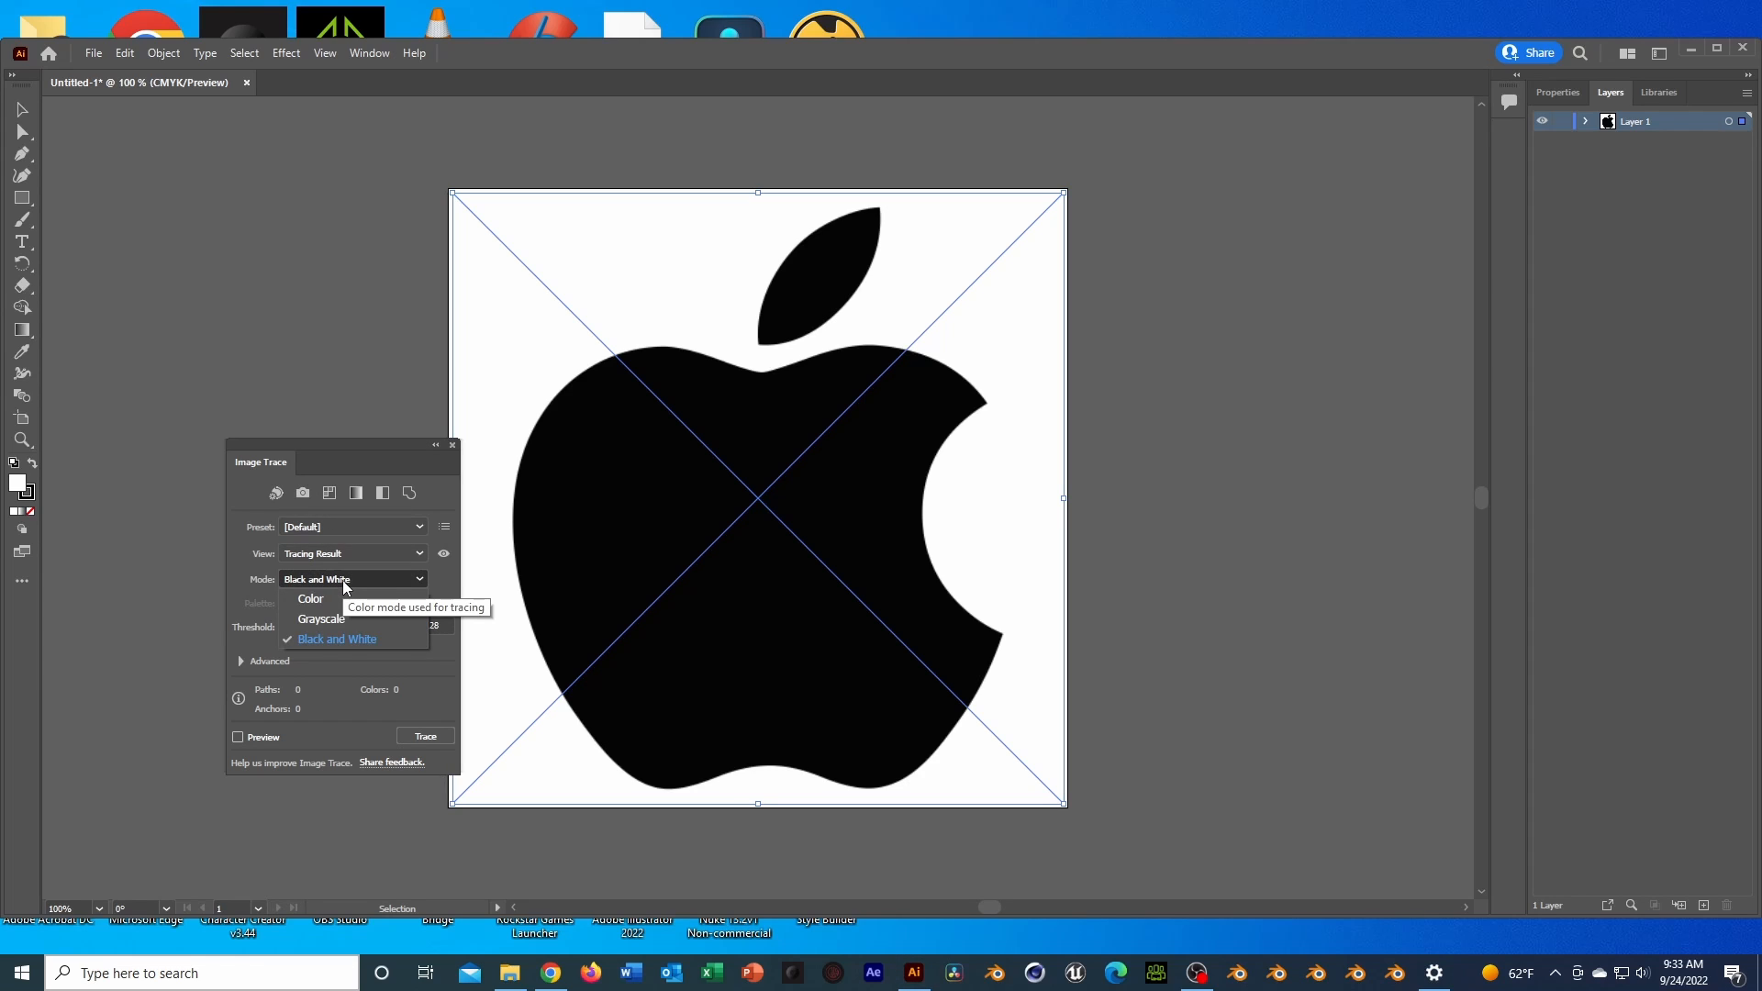
{"action": "left_click", "coordinate": [329, 598]}
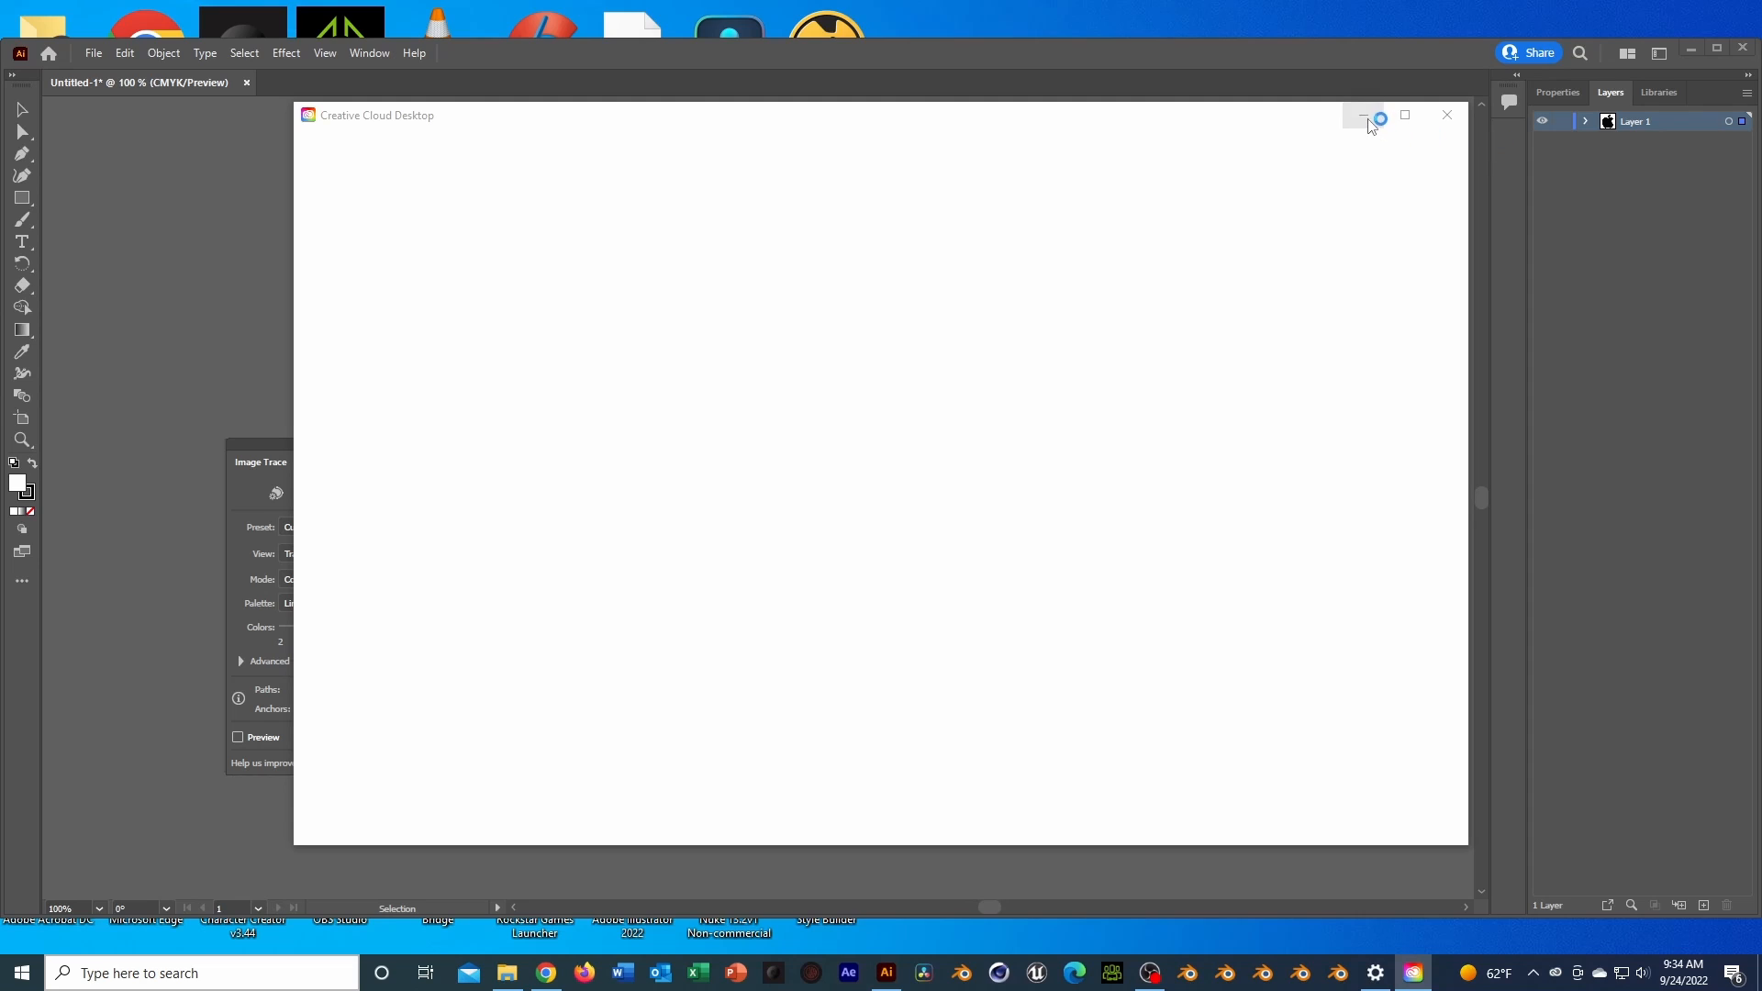
{"action": "left_click", "coordinate": [1368, 120]}
{"action": "left_click", "coordinate": [355, 582]}
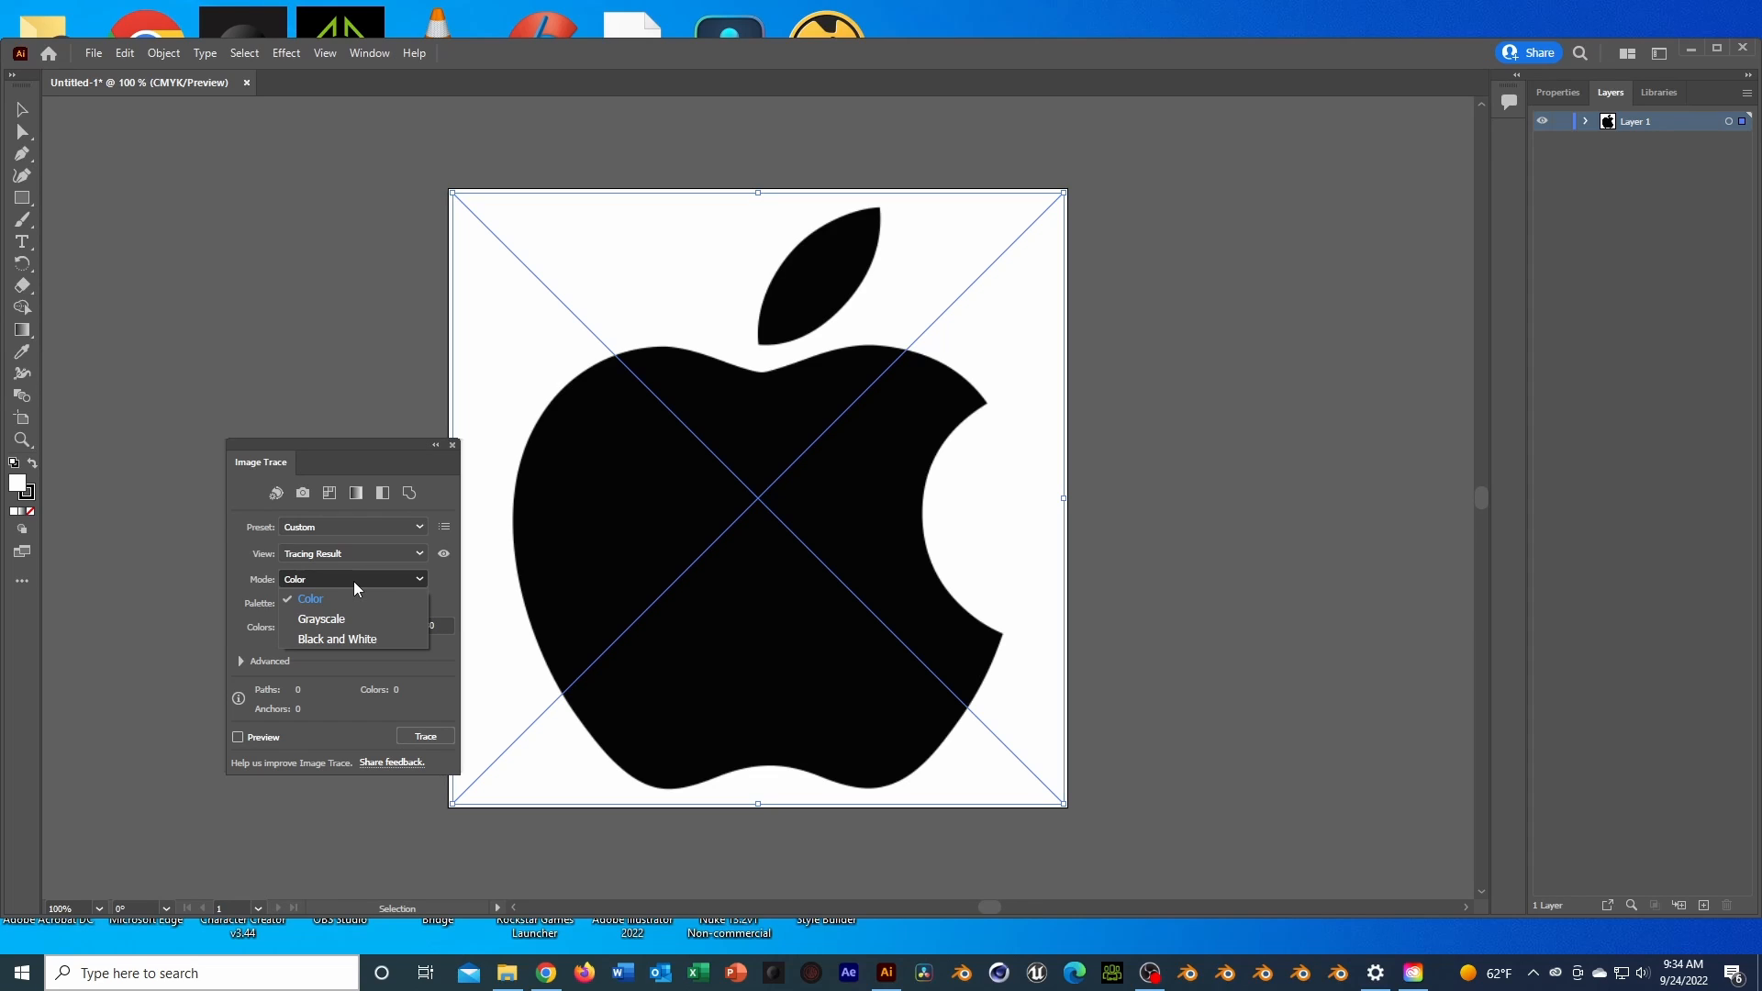
{"action": "left_click", "coordinate": [355, 580]}
Set the image tracing mode to Black and White with a threshold of 128
{"action": "left_click", "coordinate": [354, 581]}
{"action": "left_click", "coordinate": [341, 638]}
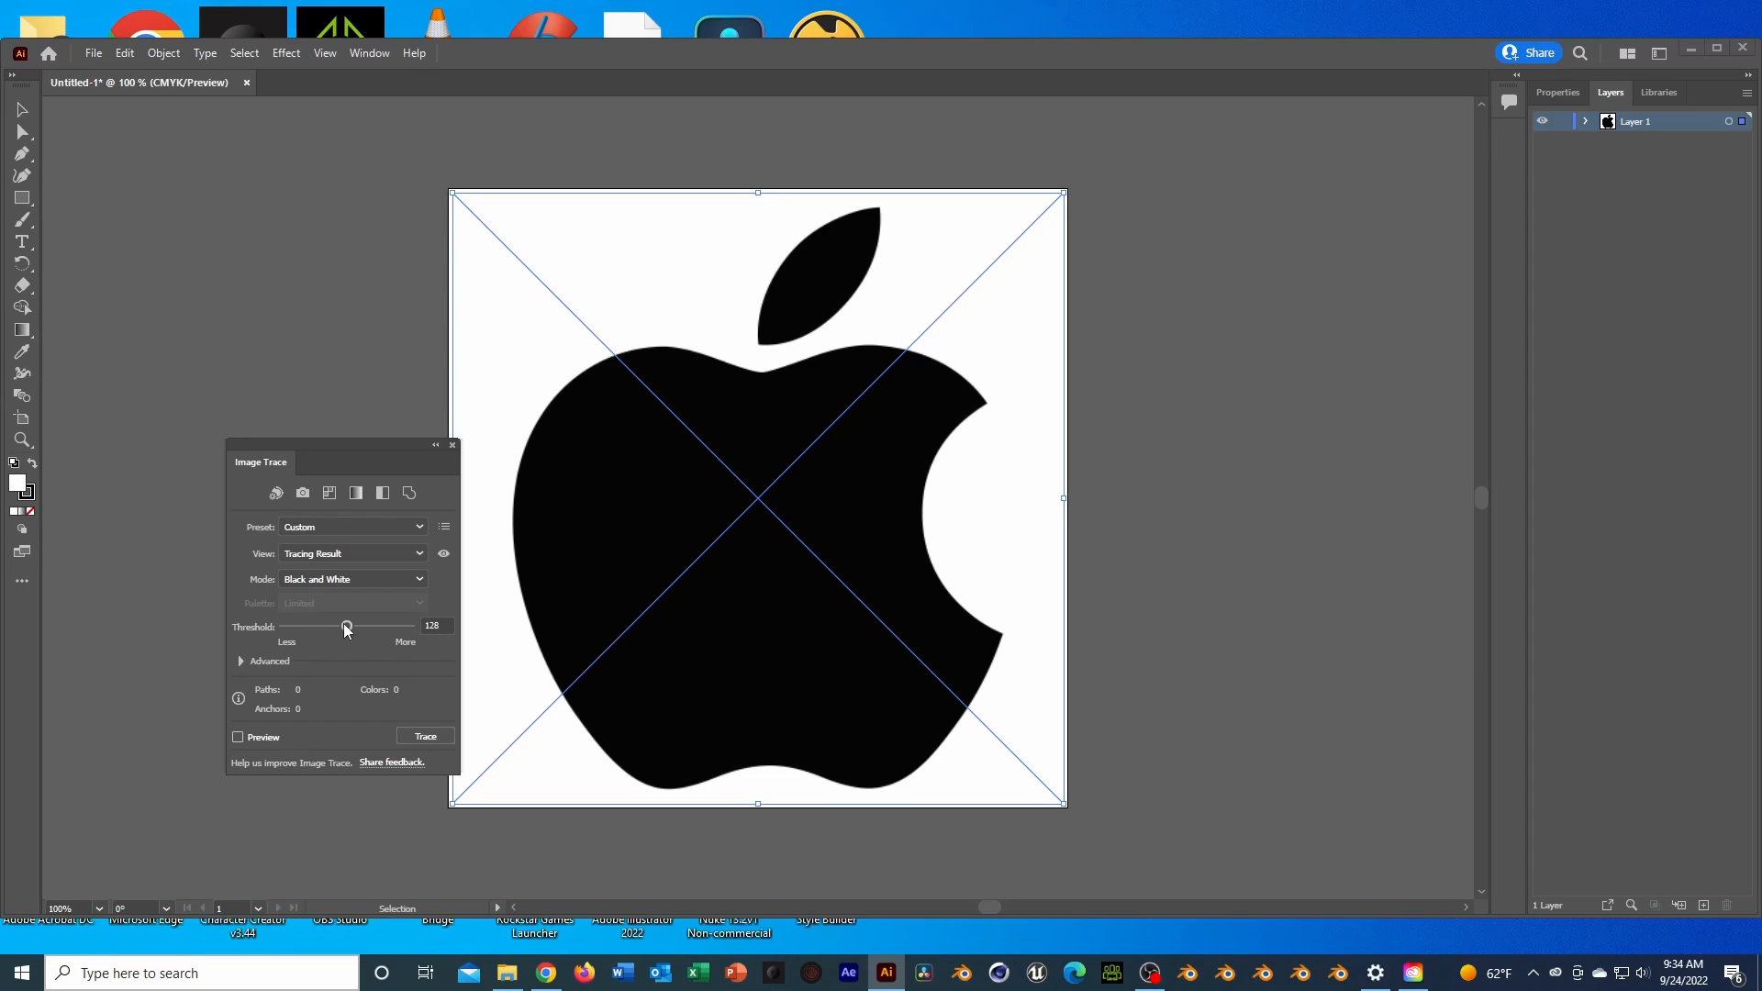
{"action": "mouse_move", "coordinate": [347, 629]}
{"action": "left_mouse_down"}
{"action": "mouse_move", "coordinate": [285, 628]}
{"action": "mouse_move", "coordinate": [392, 633]}
{"action": "mouse_move", "coordinate": [312, 630]}
{"action": "mouse_move", "coordinate": [344, 629]}
{"action": "left_mouse_up"}
{"action": "left_click", "coordinate": [424, 625]}
{"action": "type", "text": "128"}
Trace the Apple logo image, accepting the large-image tracing, and expand the traced result into vector paths
{"action": "left_click", "coordinate": [426, 736]}
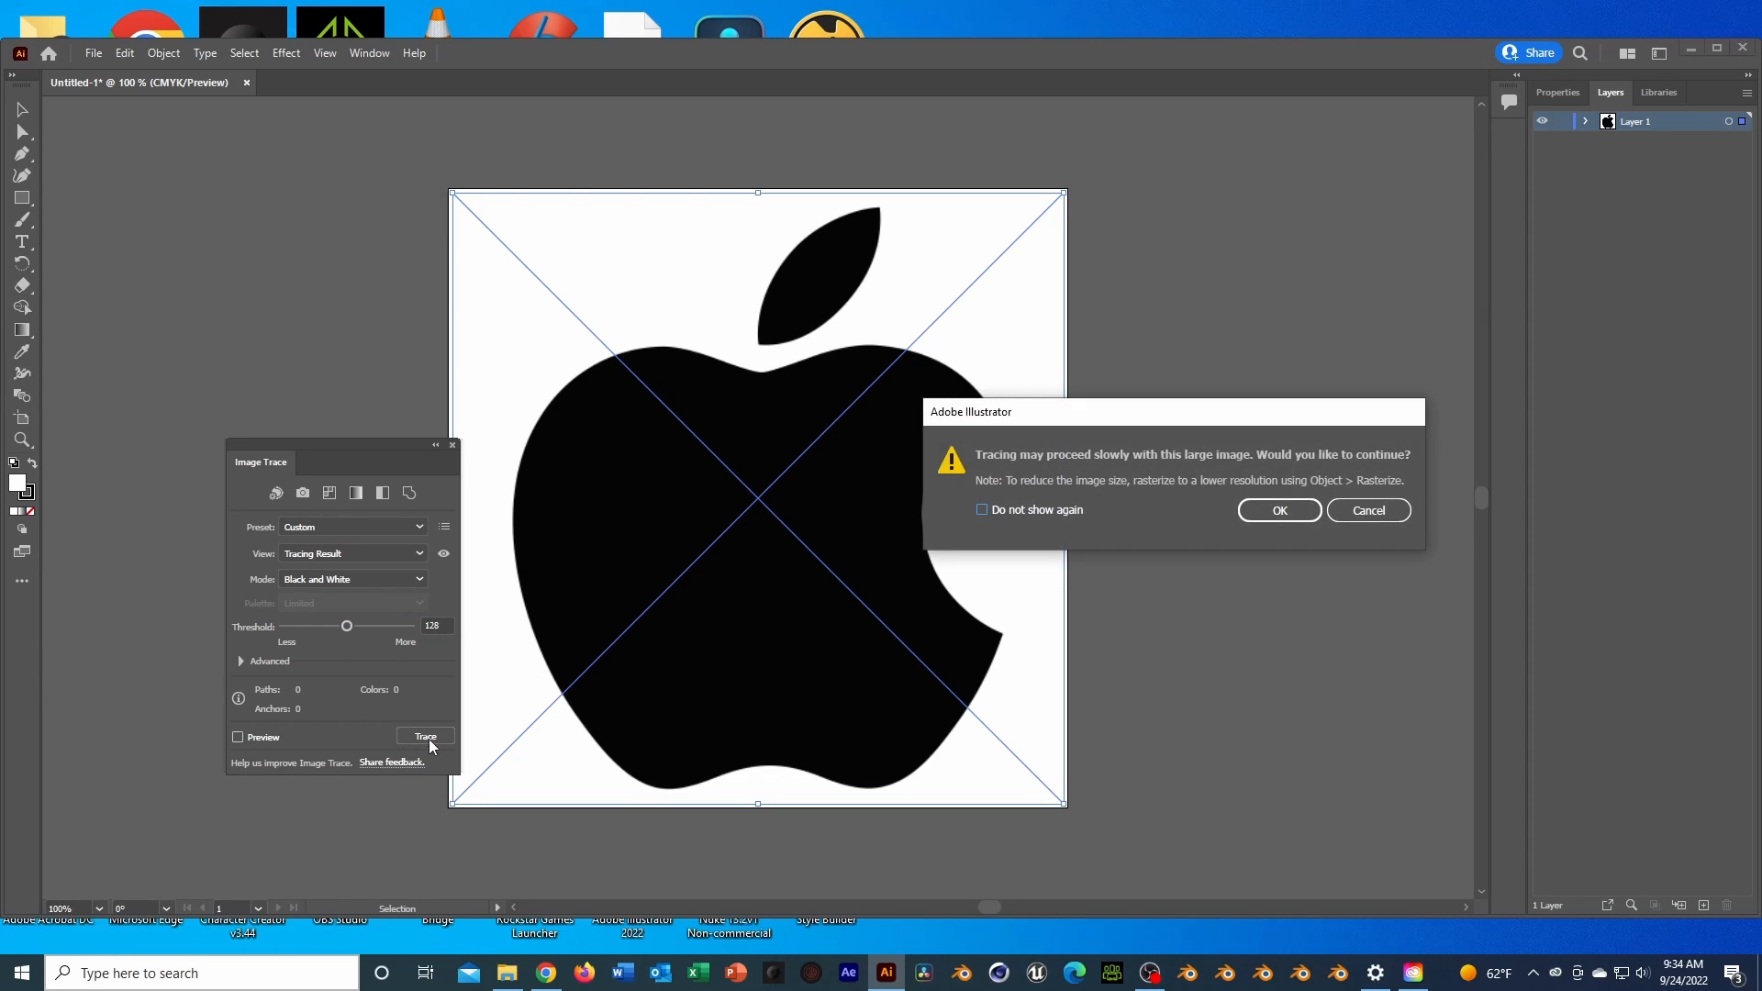
{"action": "left_click", "coordinate": [1279, 510]}
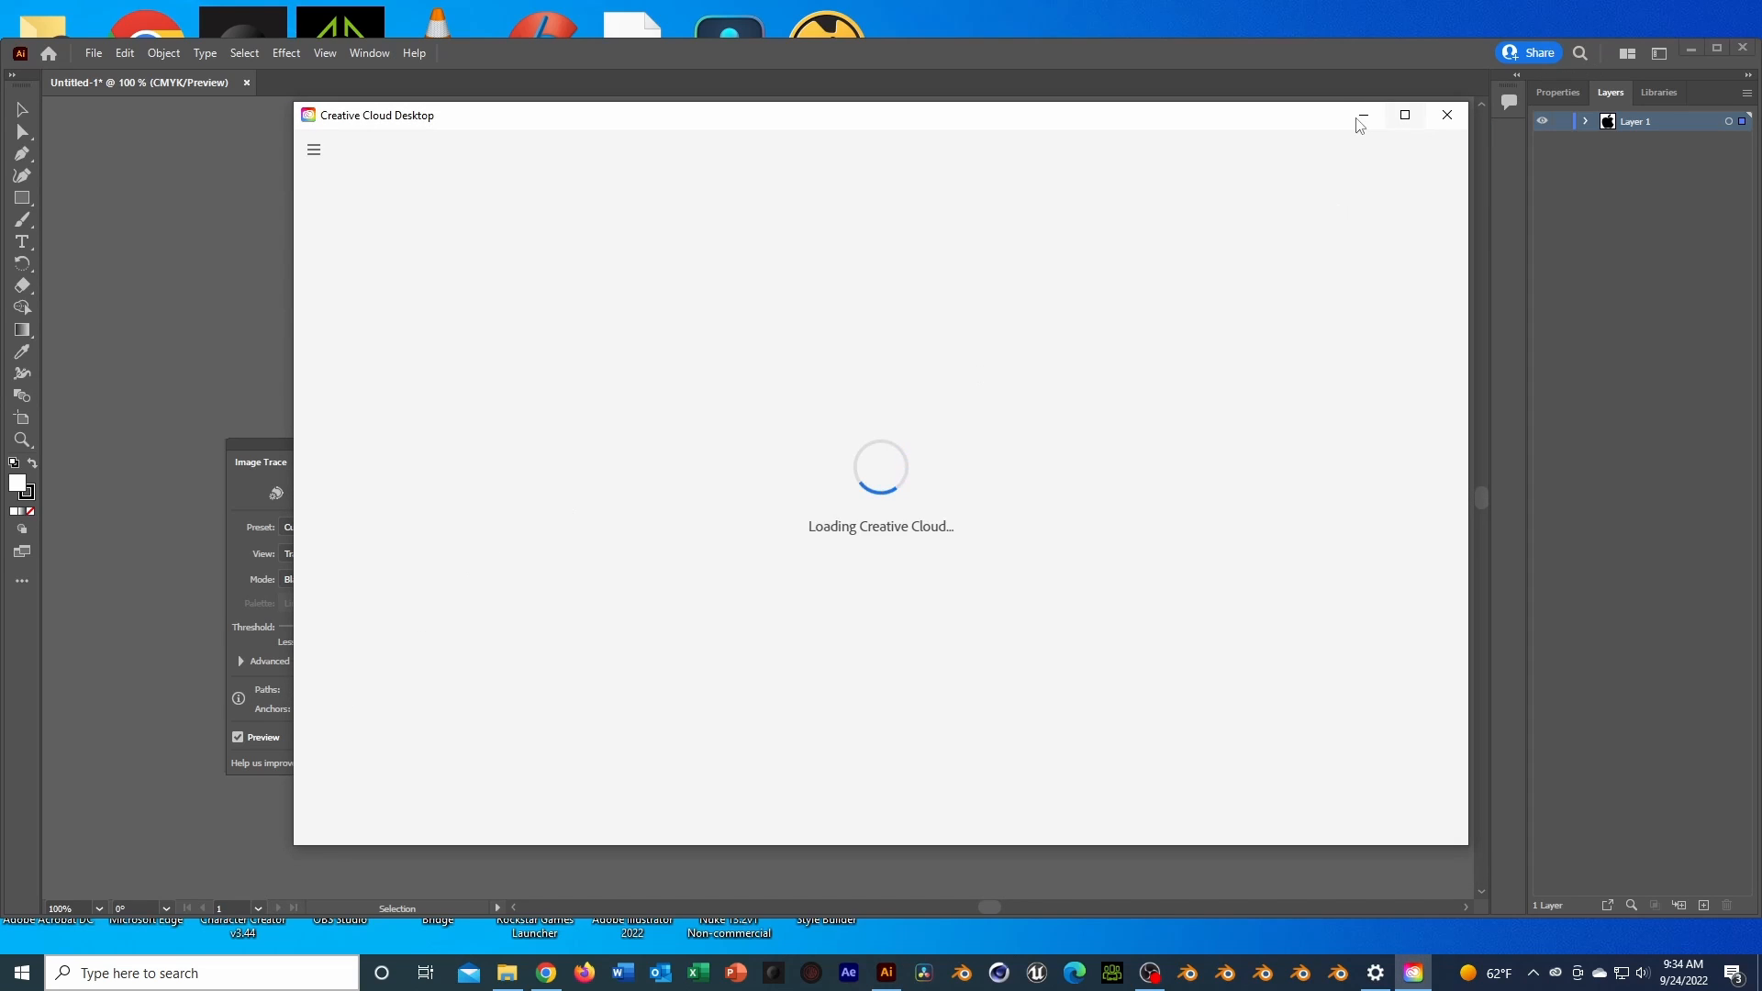
{"action": "left_click", "coordinate": [1361, 117]}
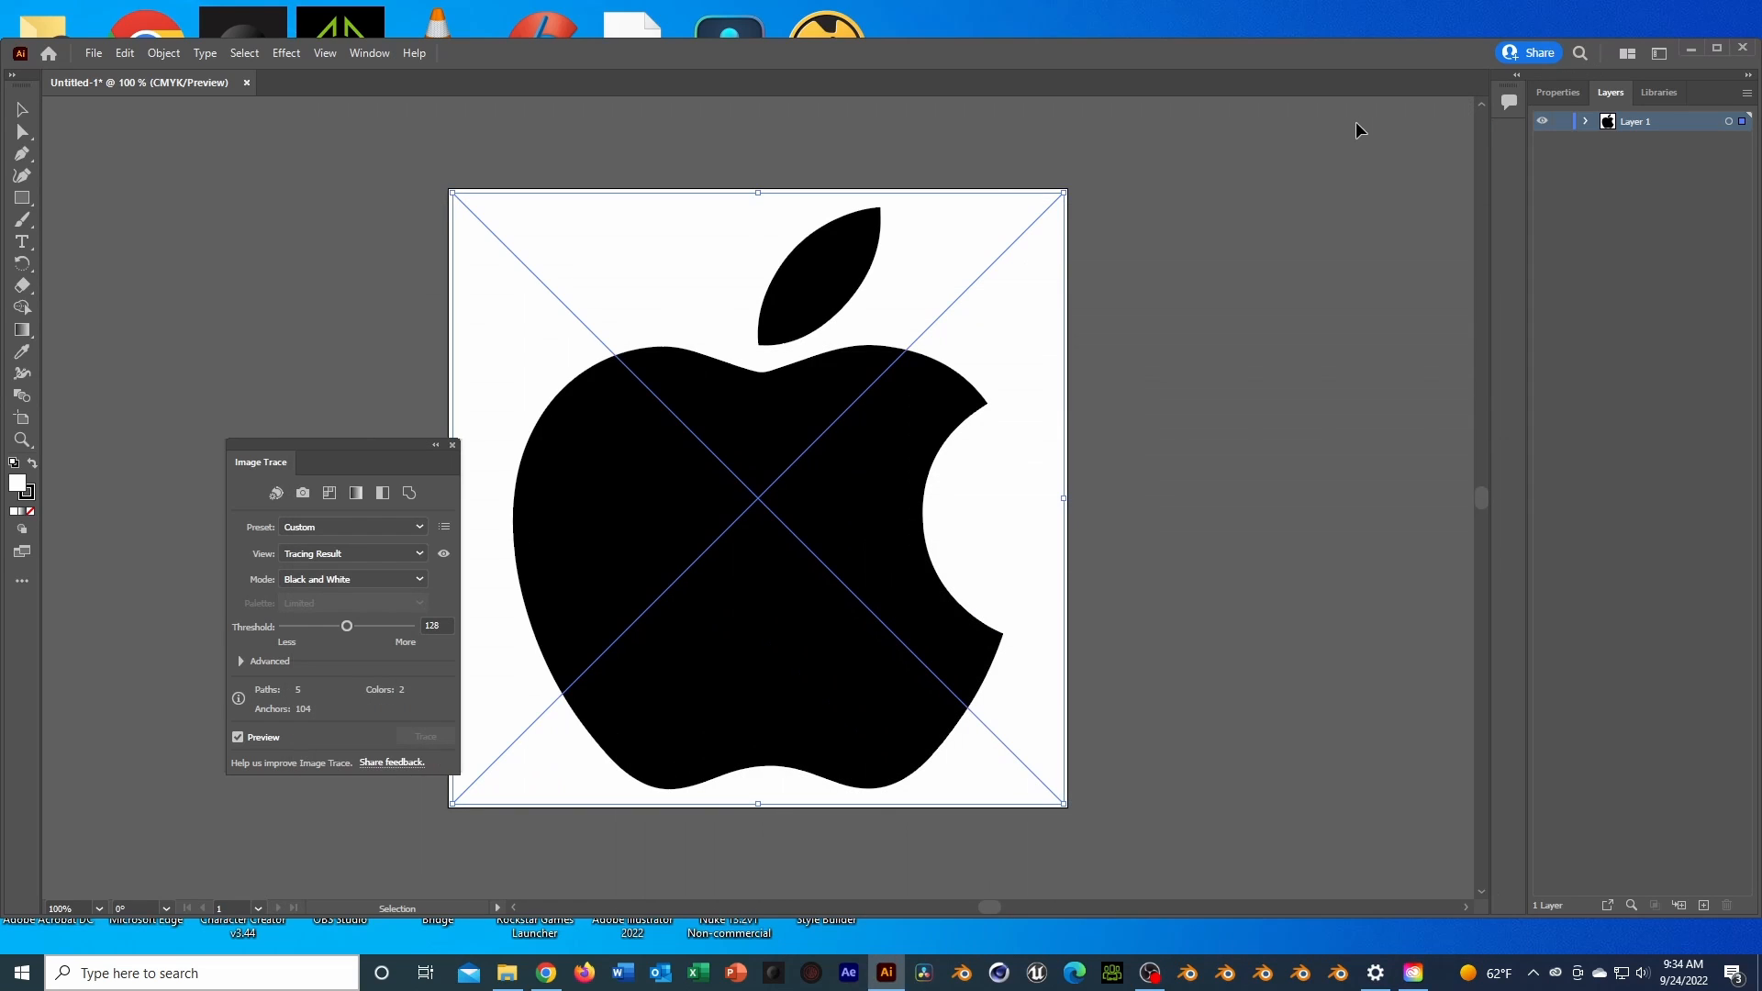
{"action": "left_click", "coordinate": [163, 55]}
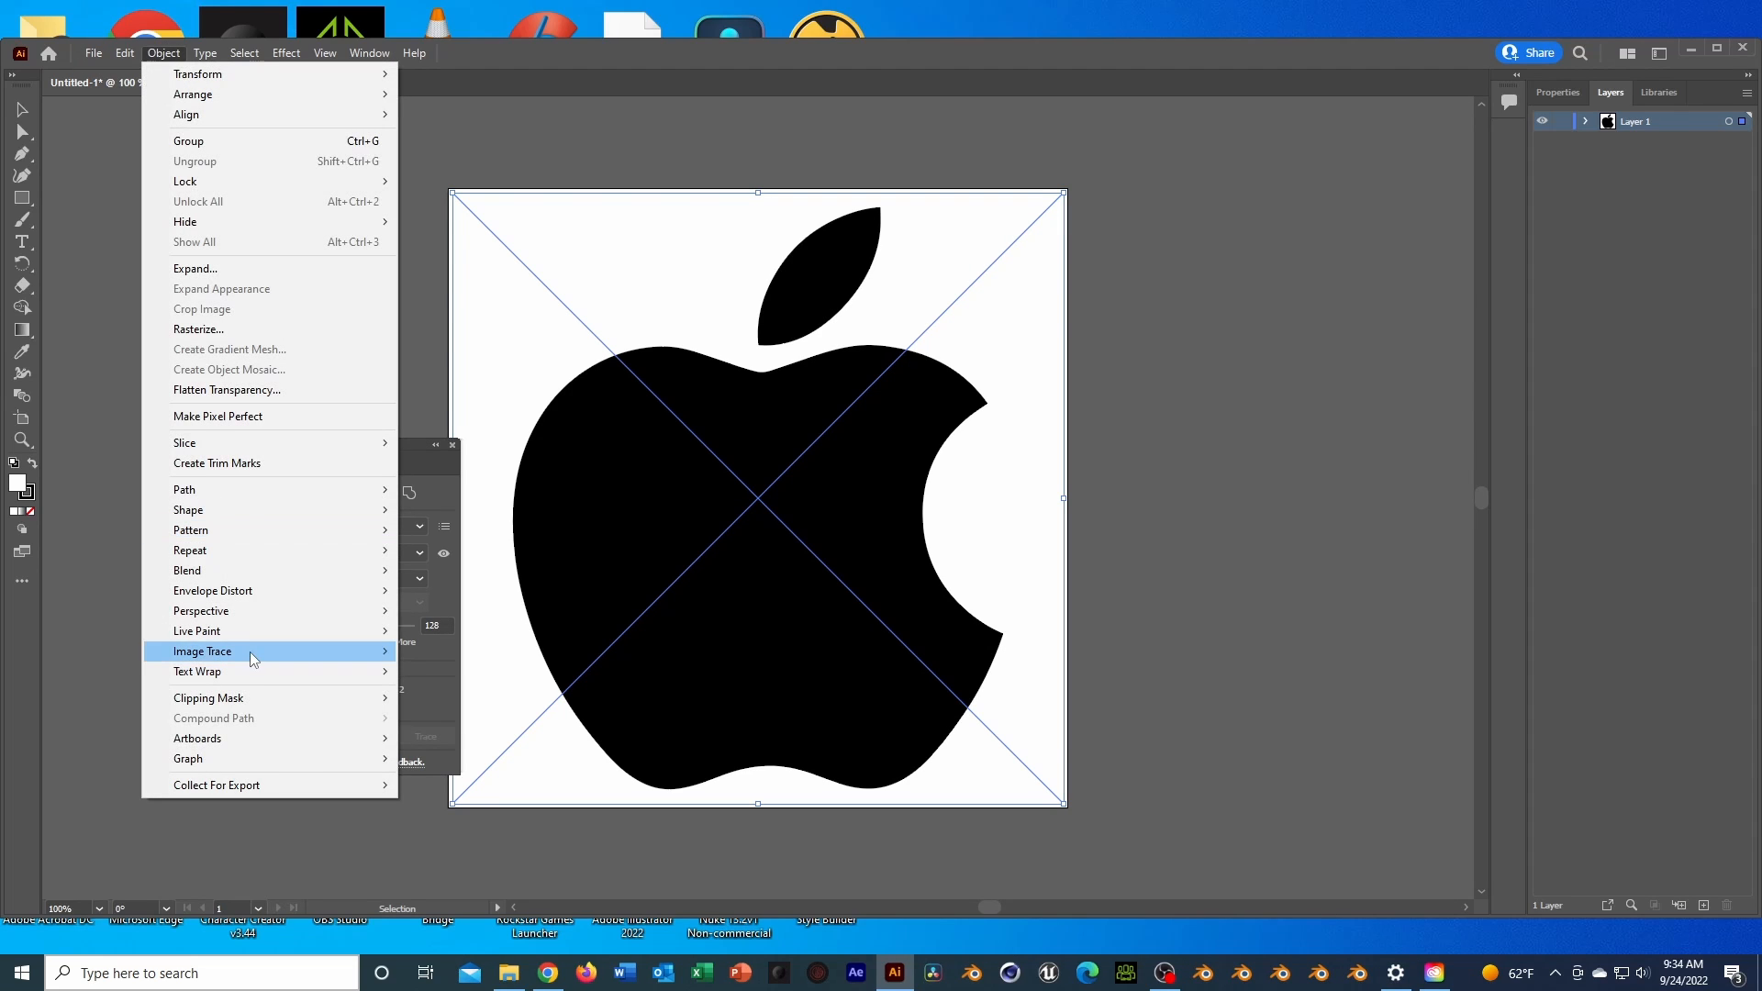
{"action": "mouse_move", "coordinate": [249, 652]}
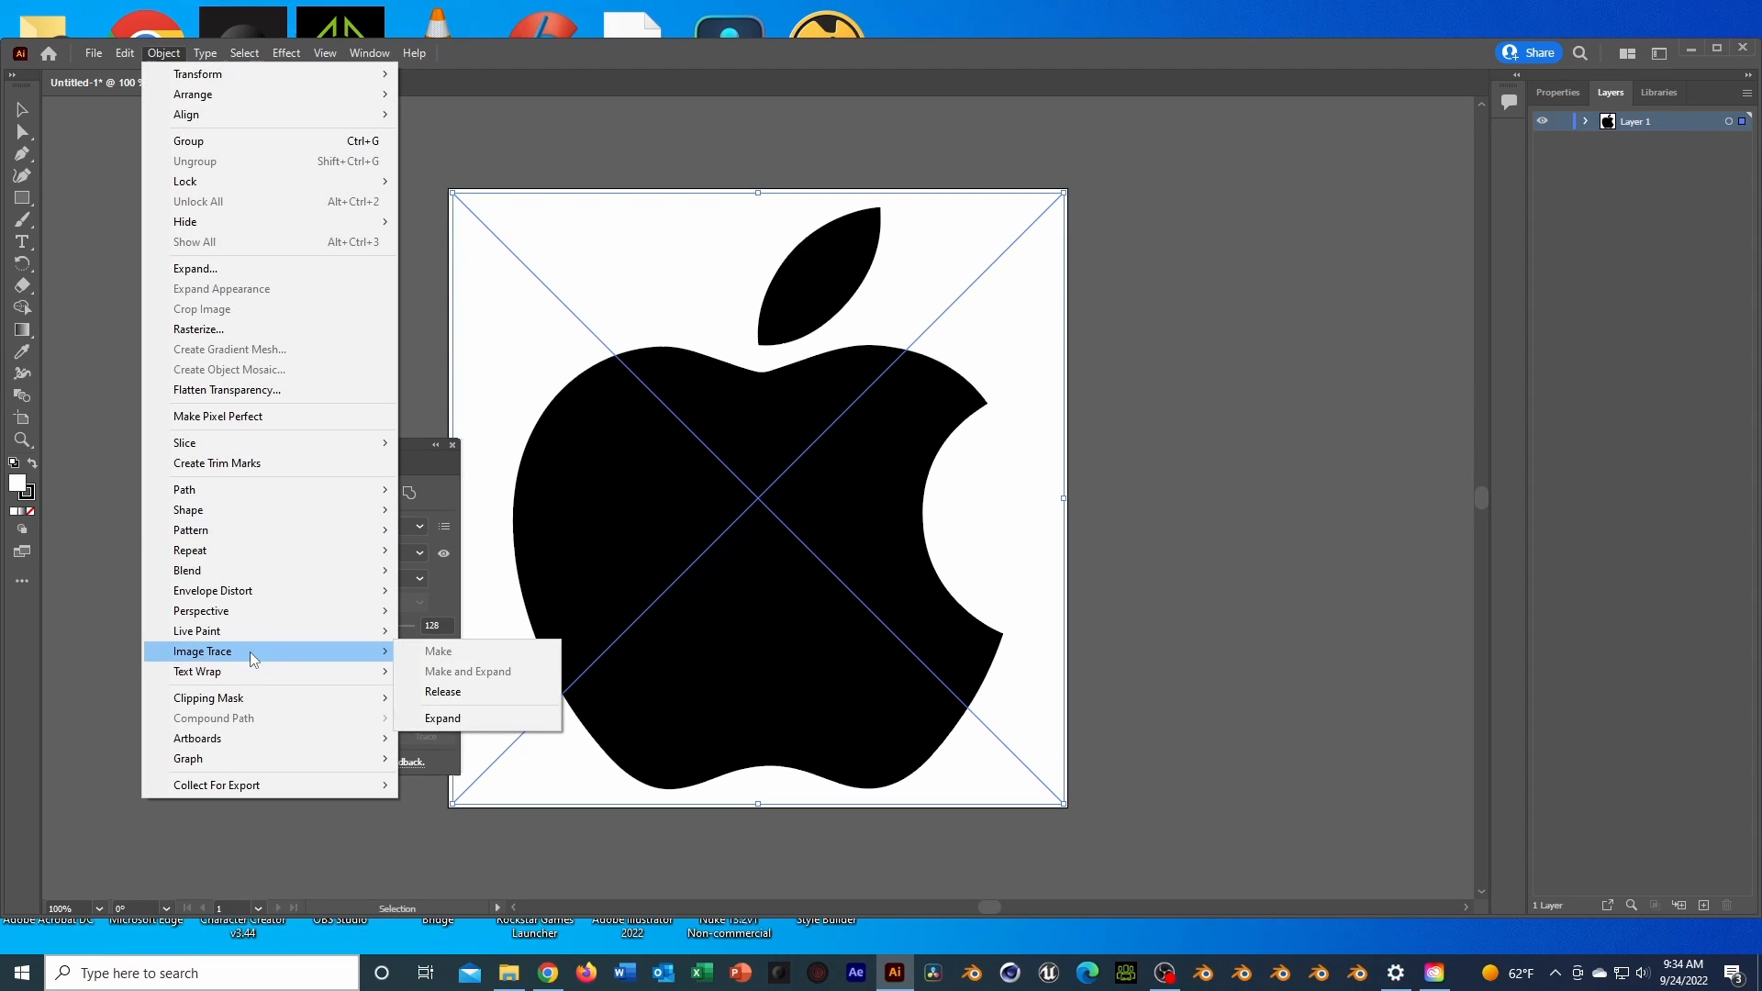
{"action": "left_click", "coordinate": [526, 717]}
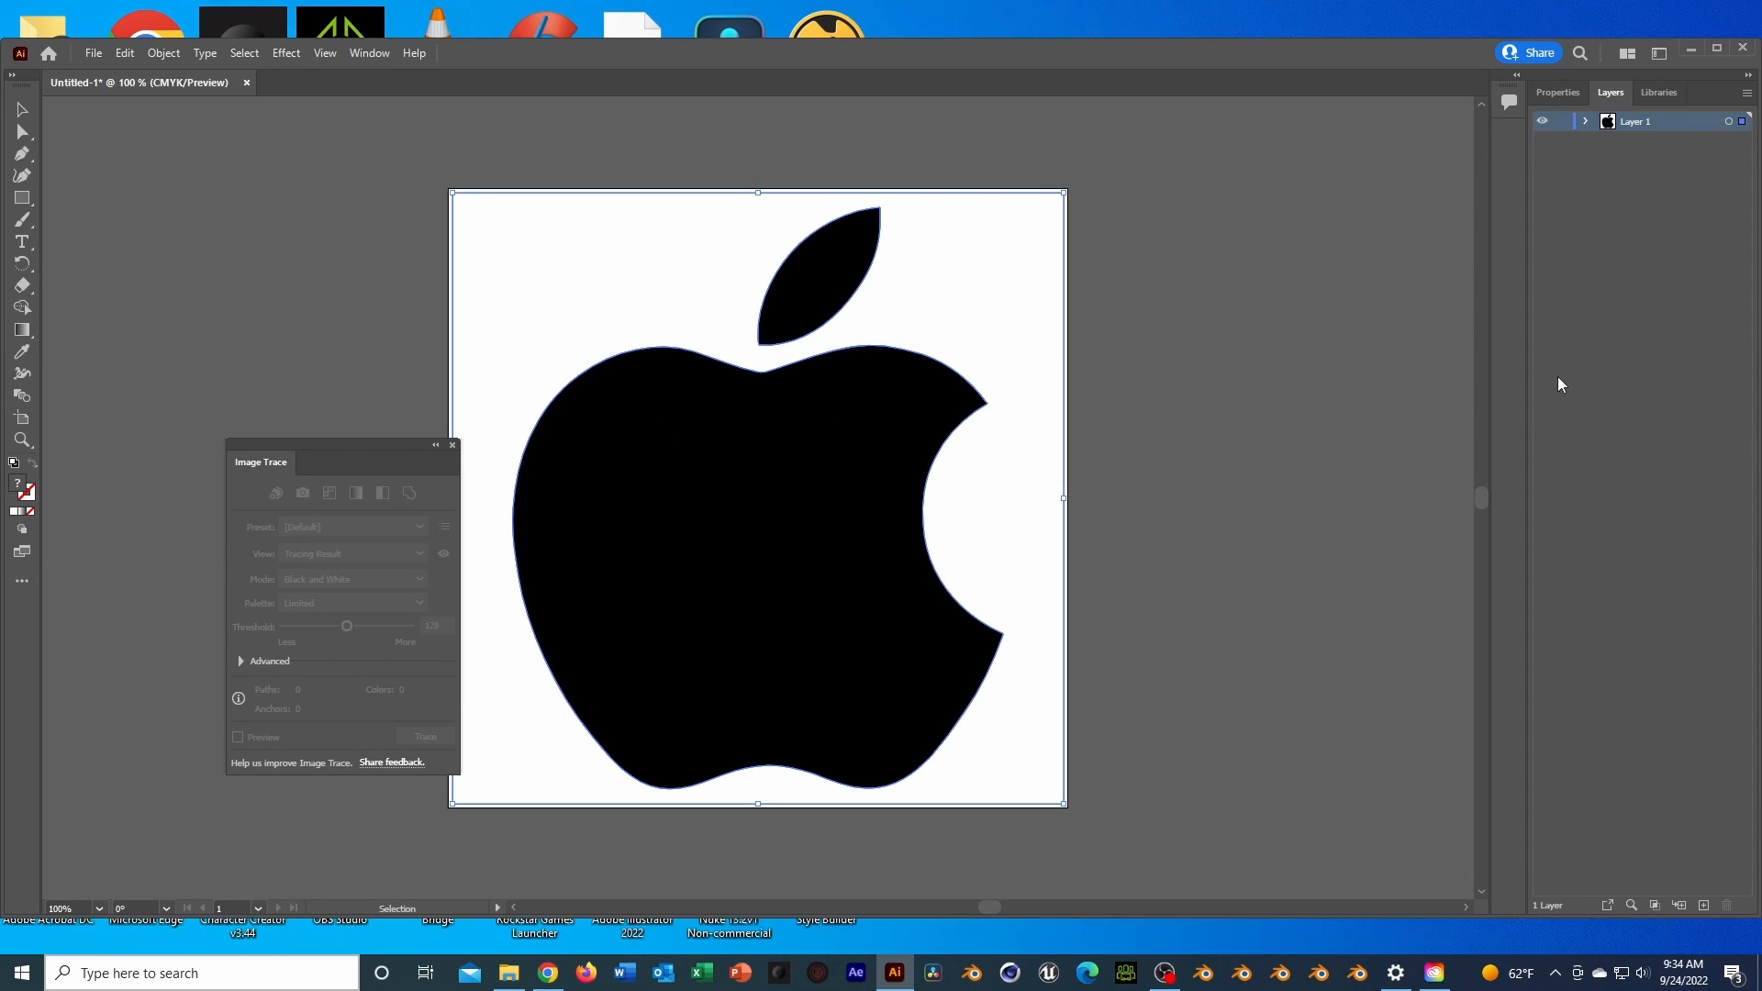
Expand Layer 1 and its group, and toggle the leaf and apple body paths' visibility to examine the separate shapes
{"action": "left_click", "coordinate": [1585, 121]}
{"action": "left_click", "coordinate": [1607, 141]}
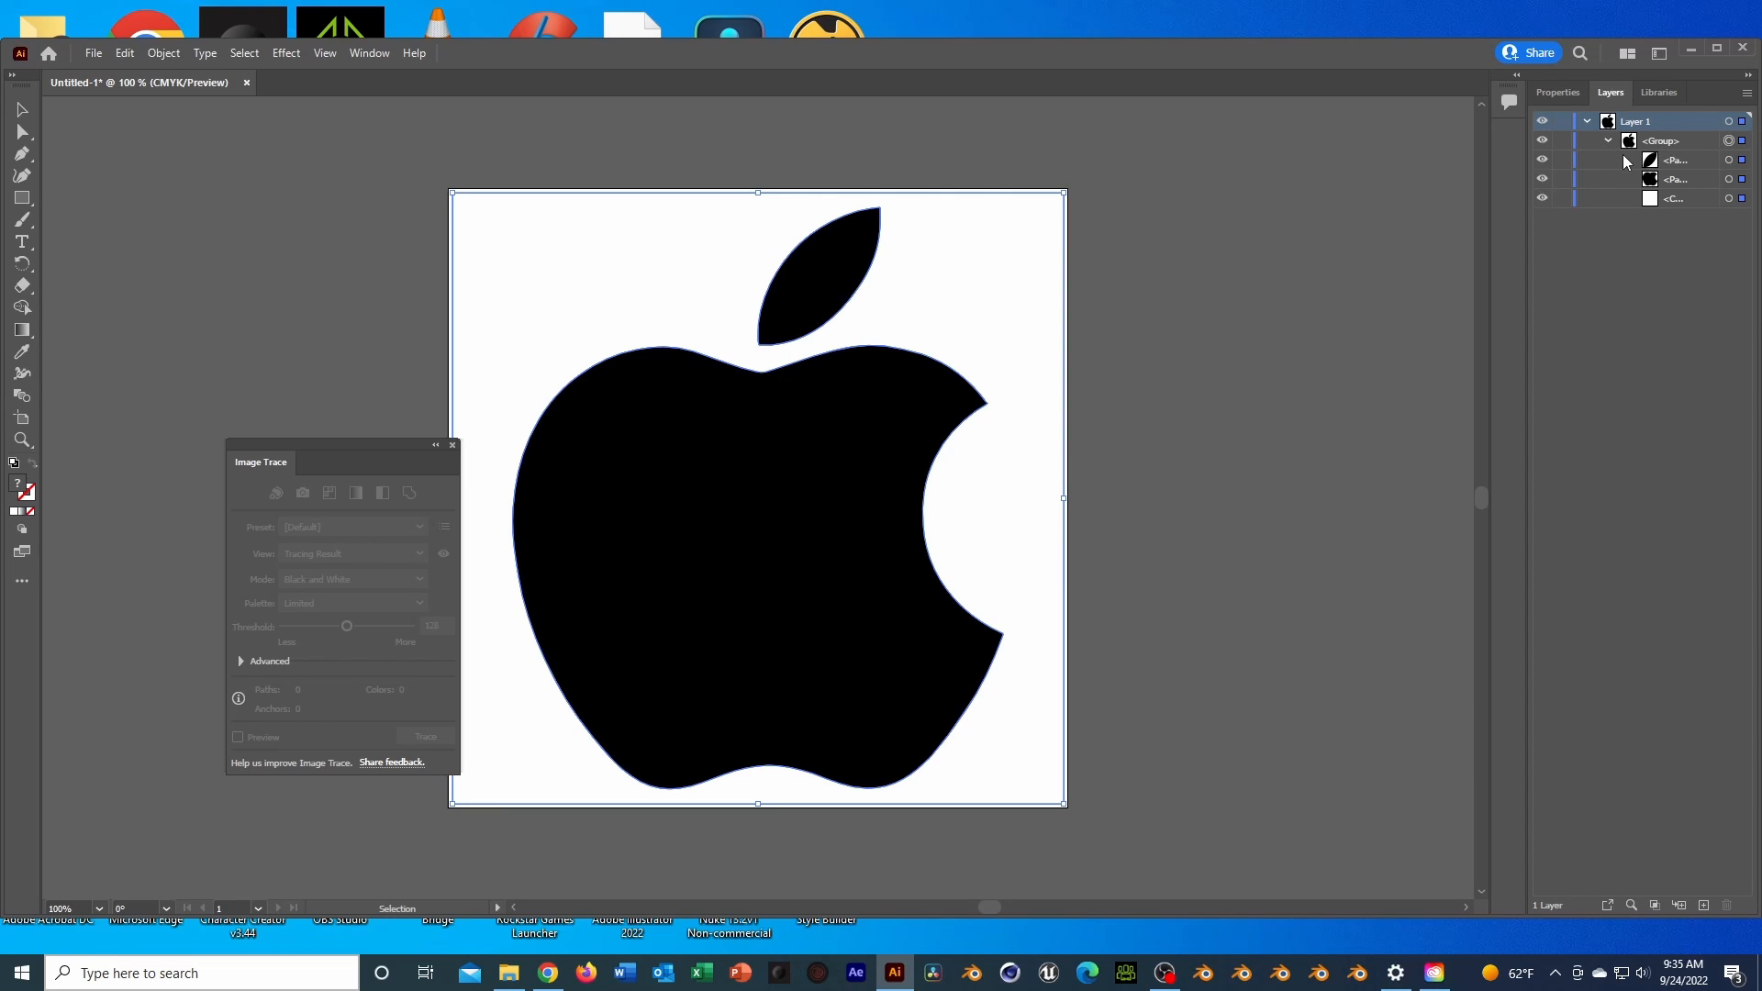
{"action": "left_click", "coordinate": [1543, 160]}
{"action": "left_click", "coordinate": [1542, 159]}
{"action": "left_click", "coordinate": [1543, 179]}
{"action": "left_click", "coordinate": [1543, 179]}
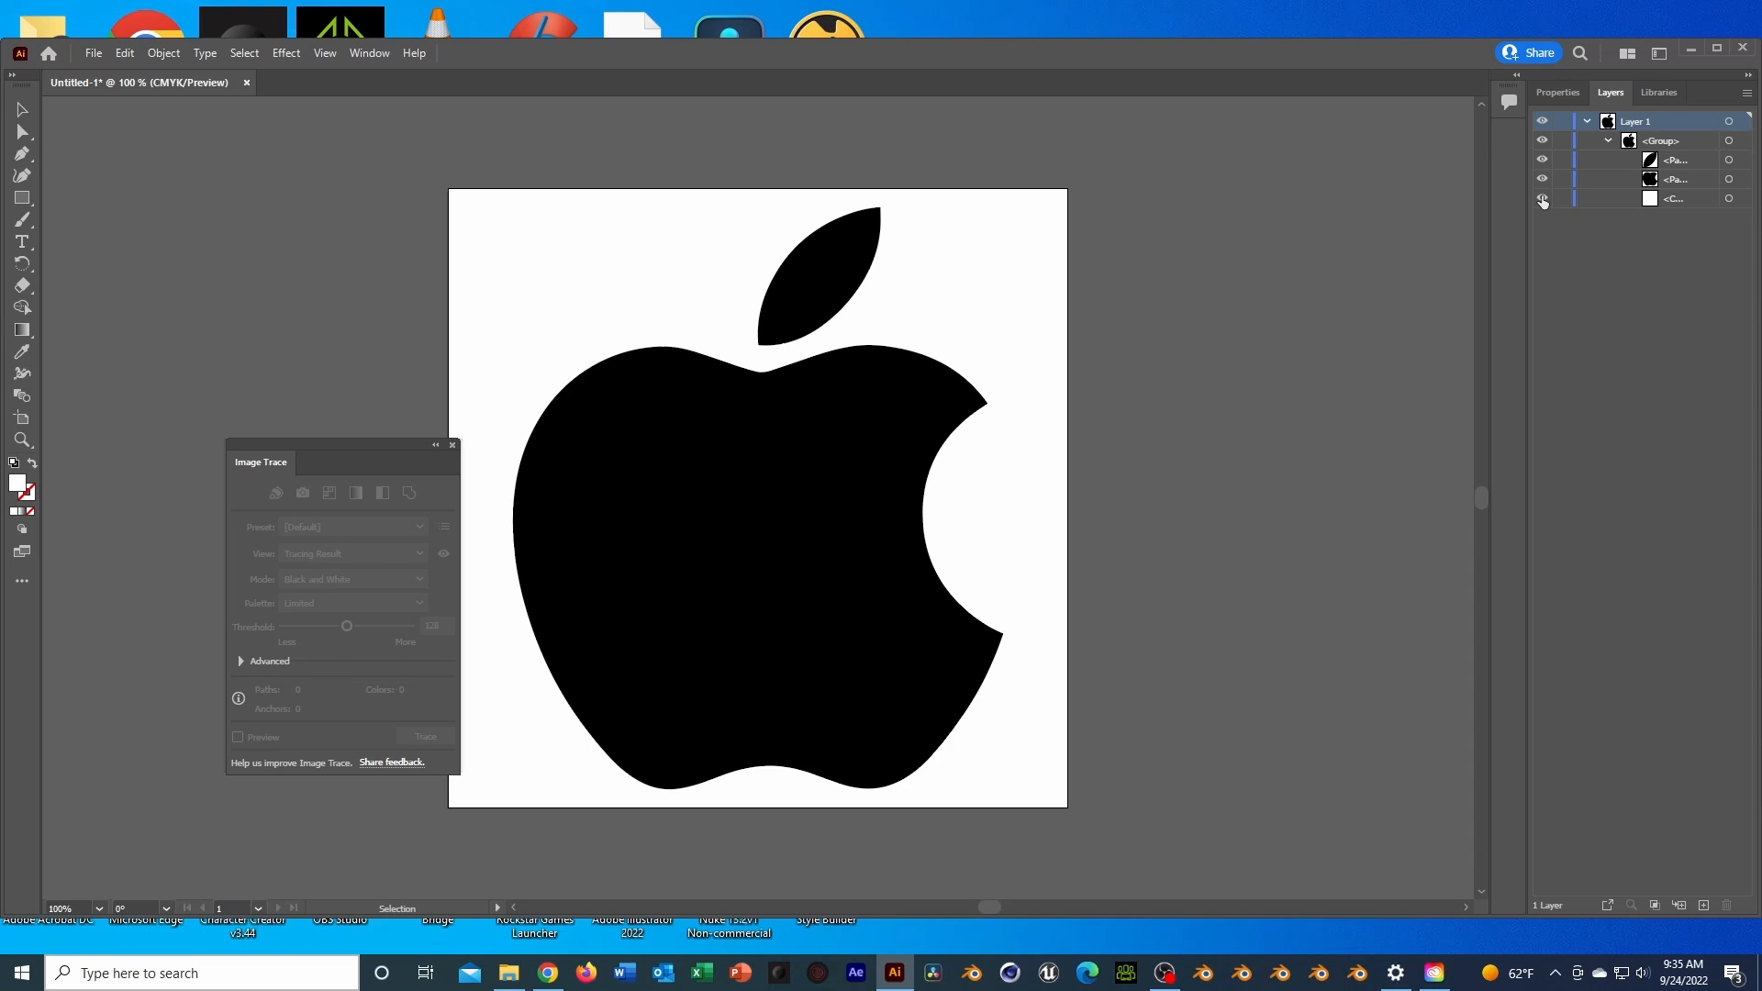
{"action": "left_click", "coordinate": [1542, 180]}
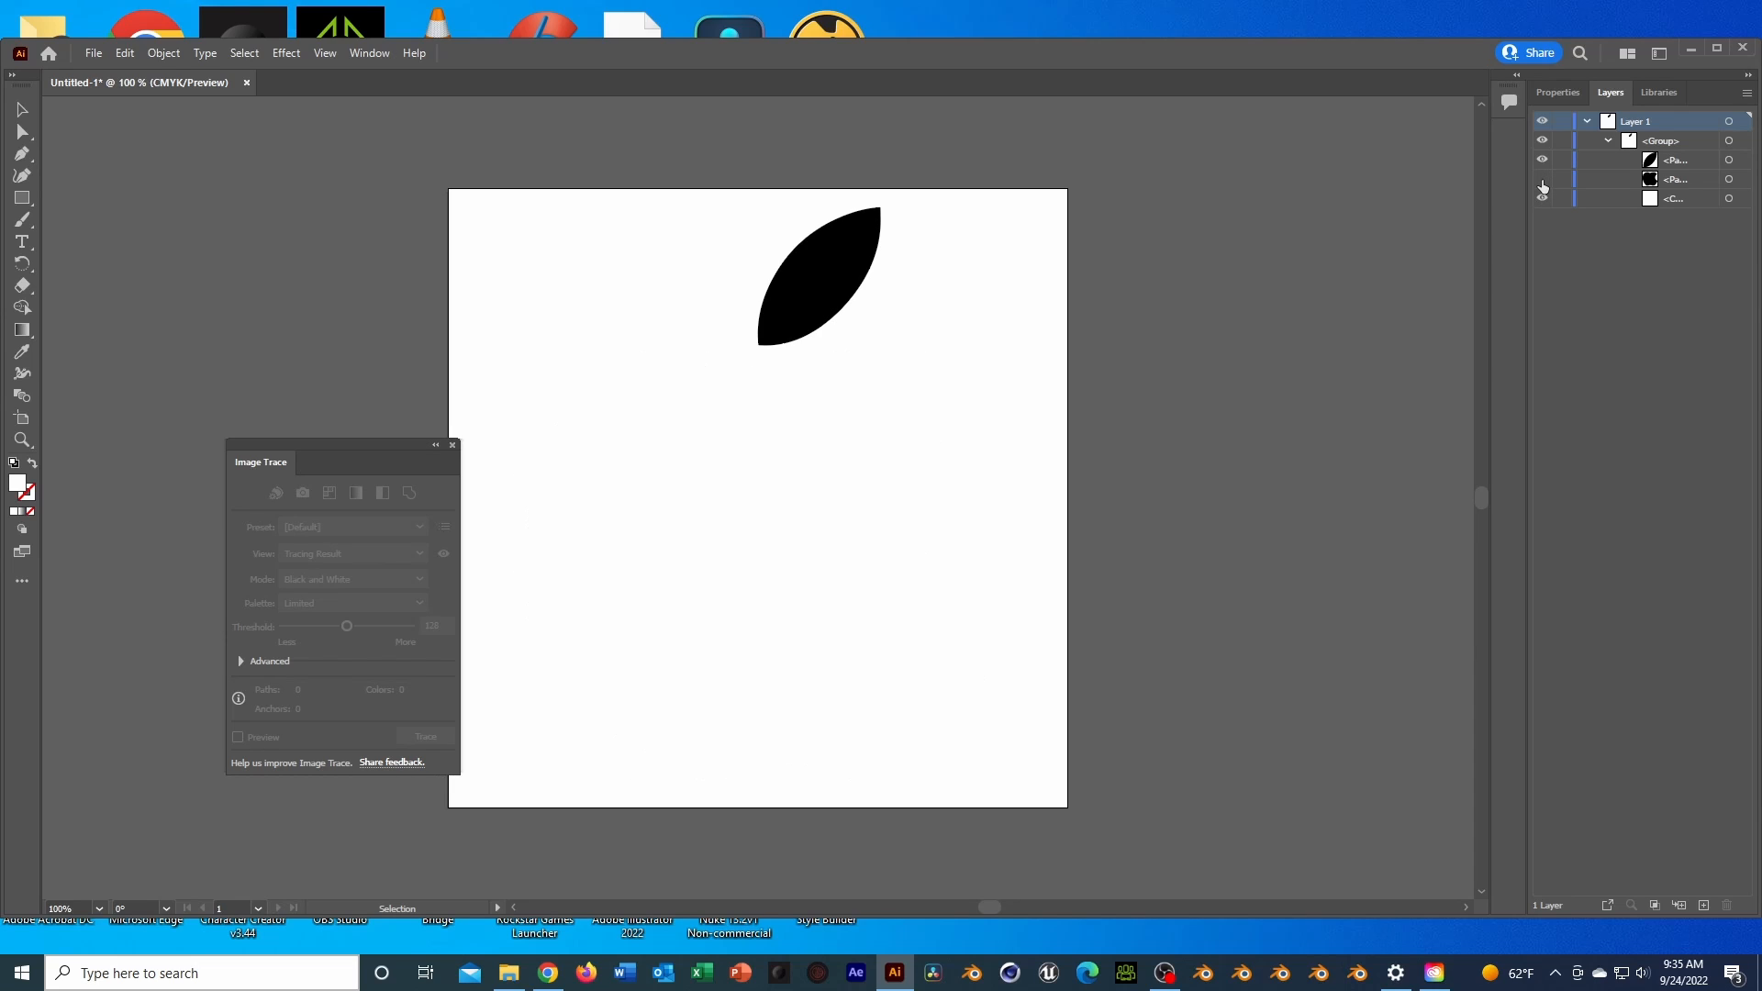
{"action": "left_click", "coordinate": [1543, 182]}
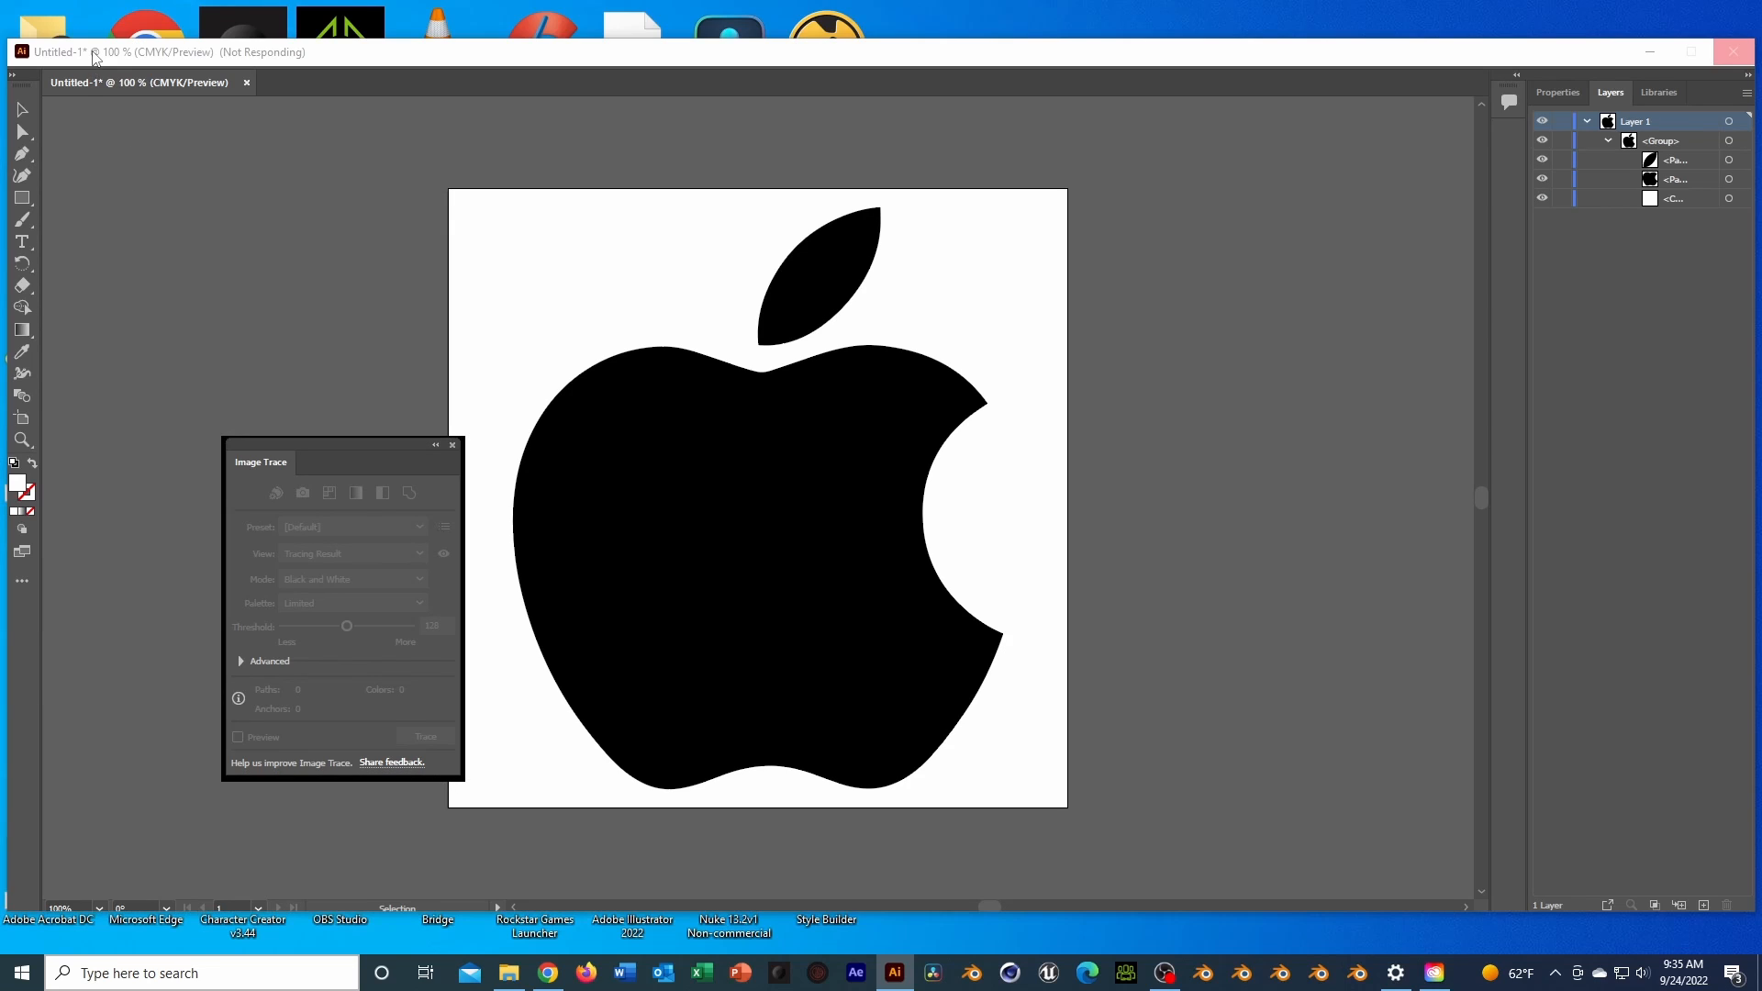
Start saving the document on the computer and browse to the Patreon > Video > AI PNG TO SVG folder on Local Disk (C:)
{"action": "left_click", "coordinate": [93, 56]}
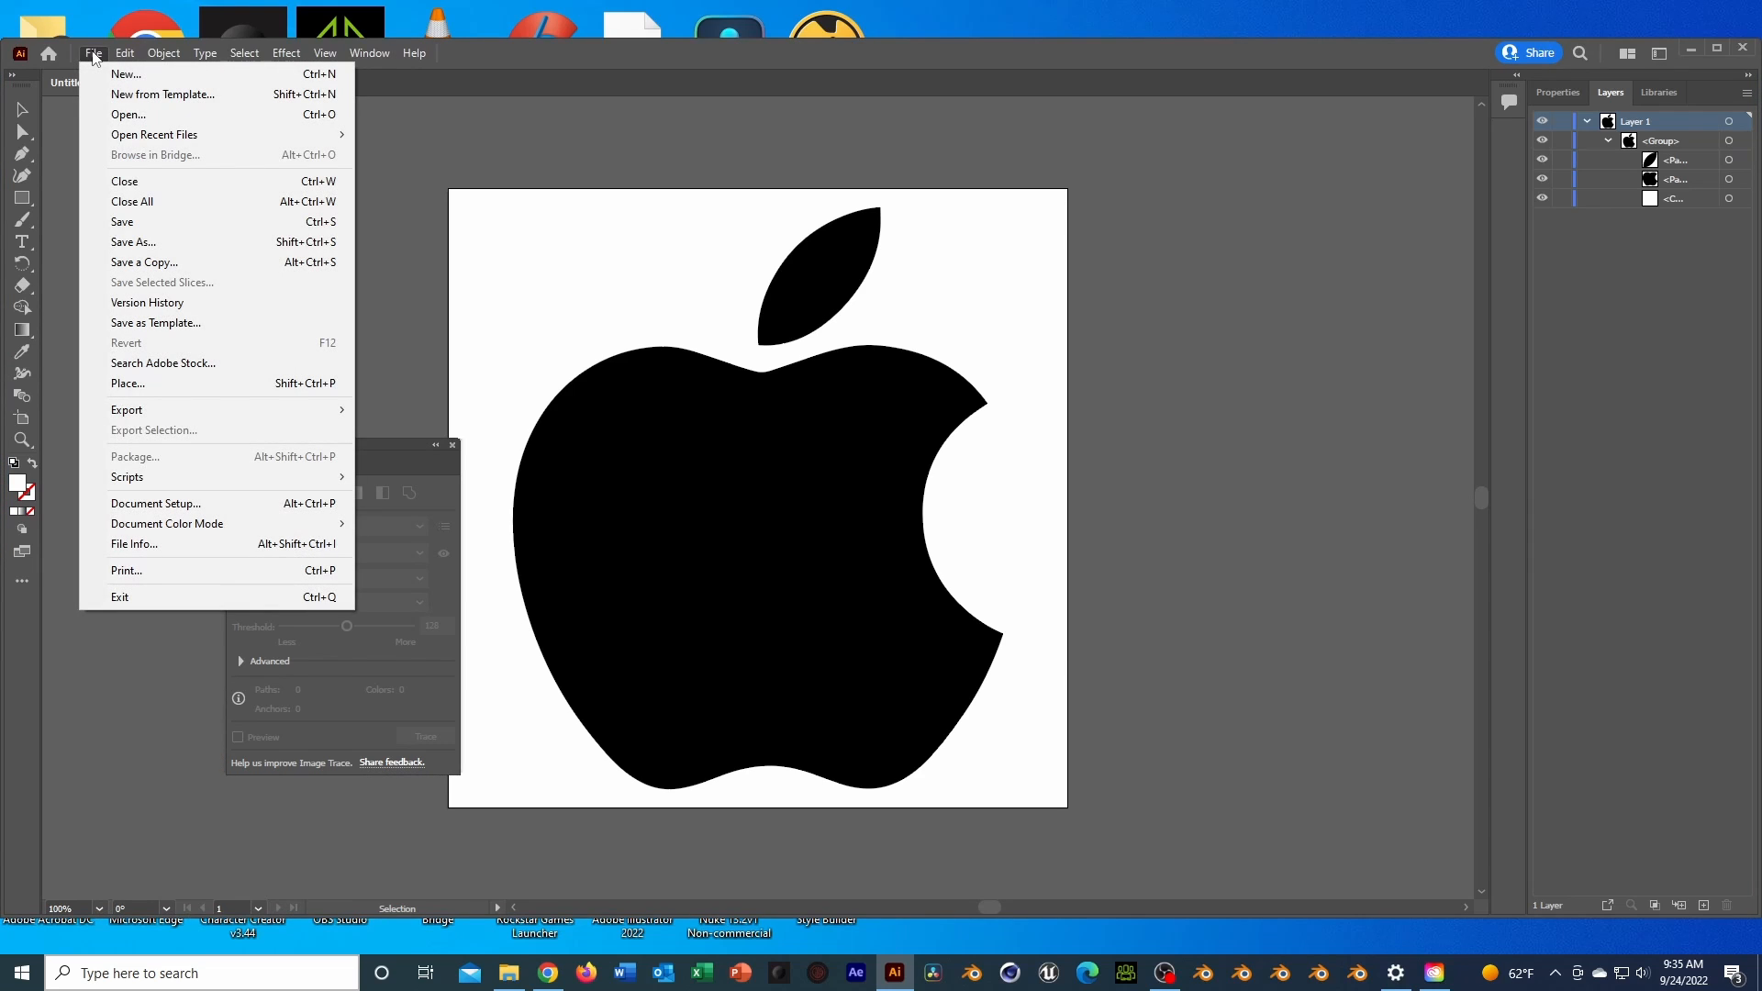
{"action": "left_click", "coordinate": [168, 221]}
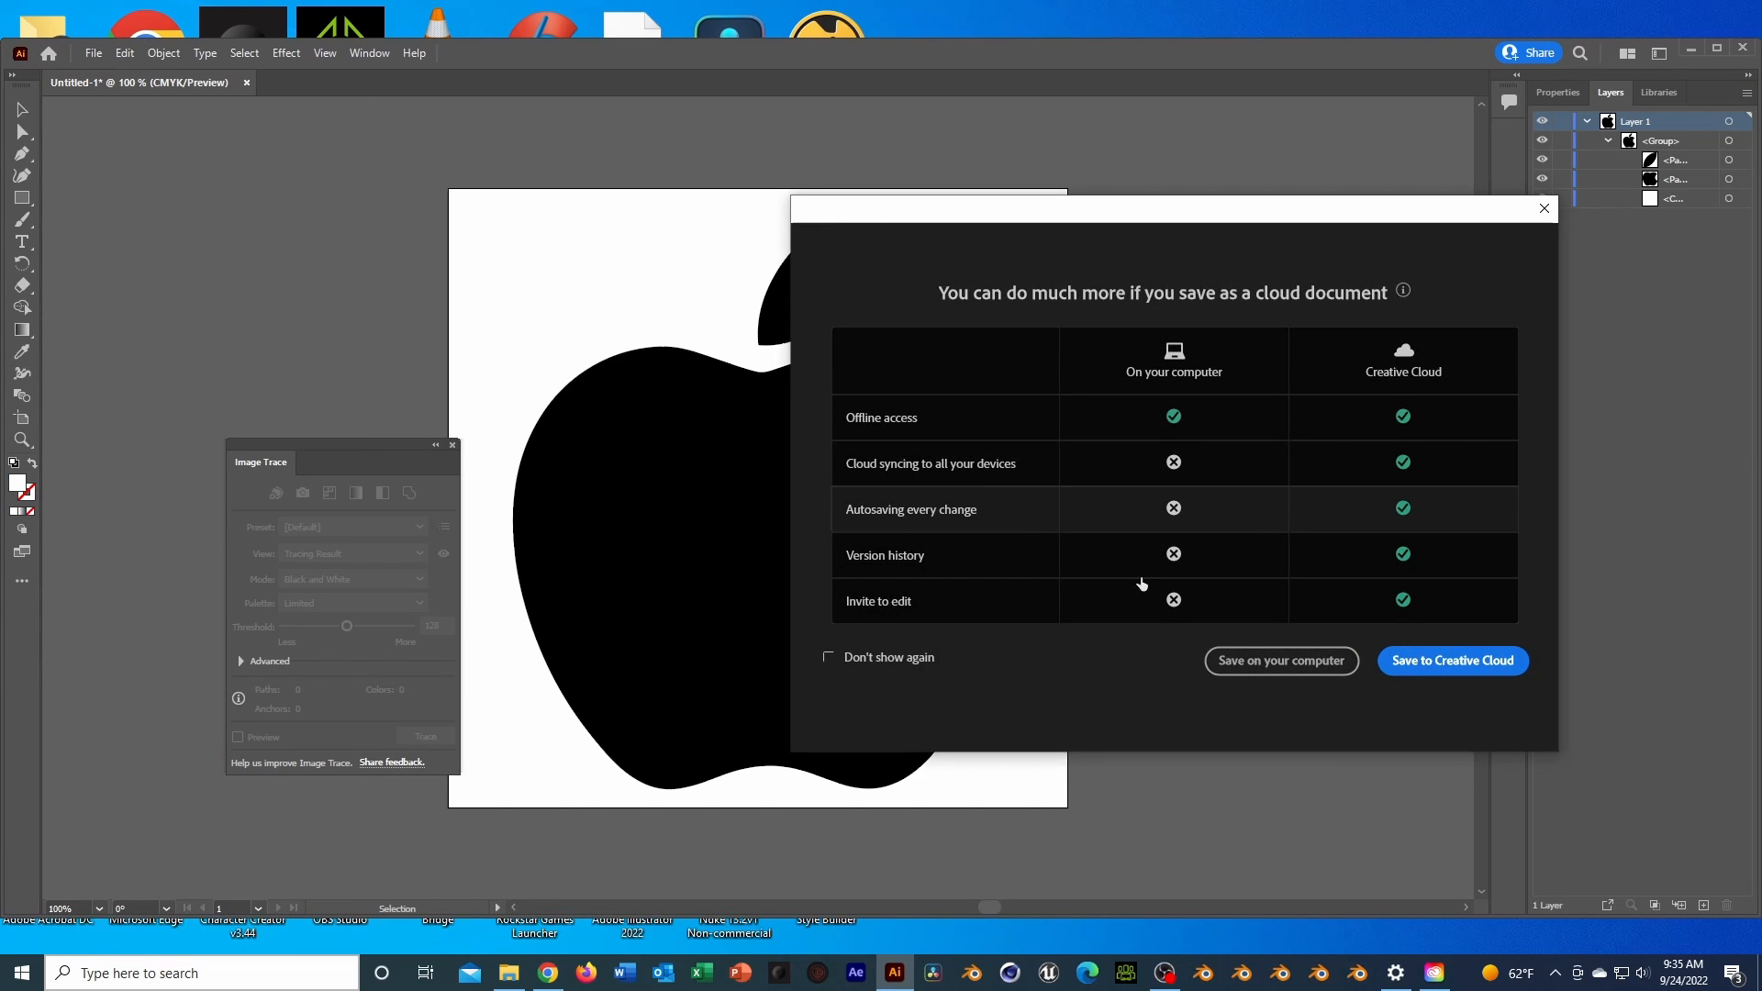
{"action": "left_click", "coordinate": [1321, 657]}
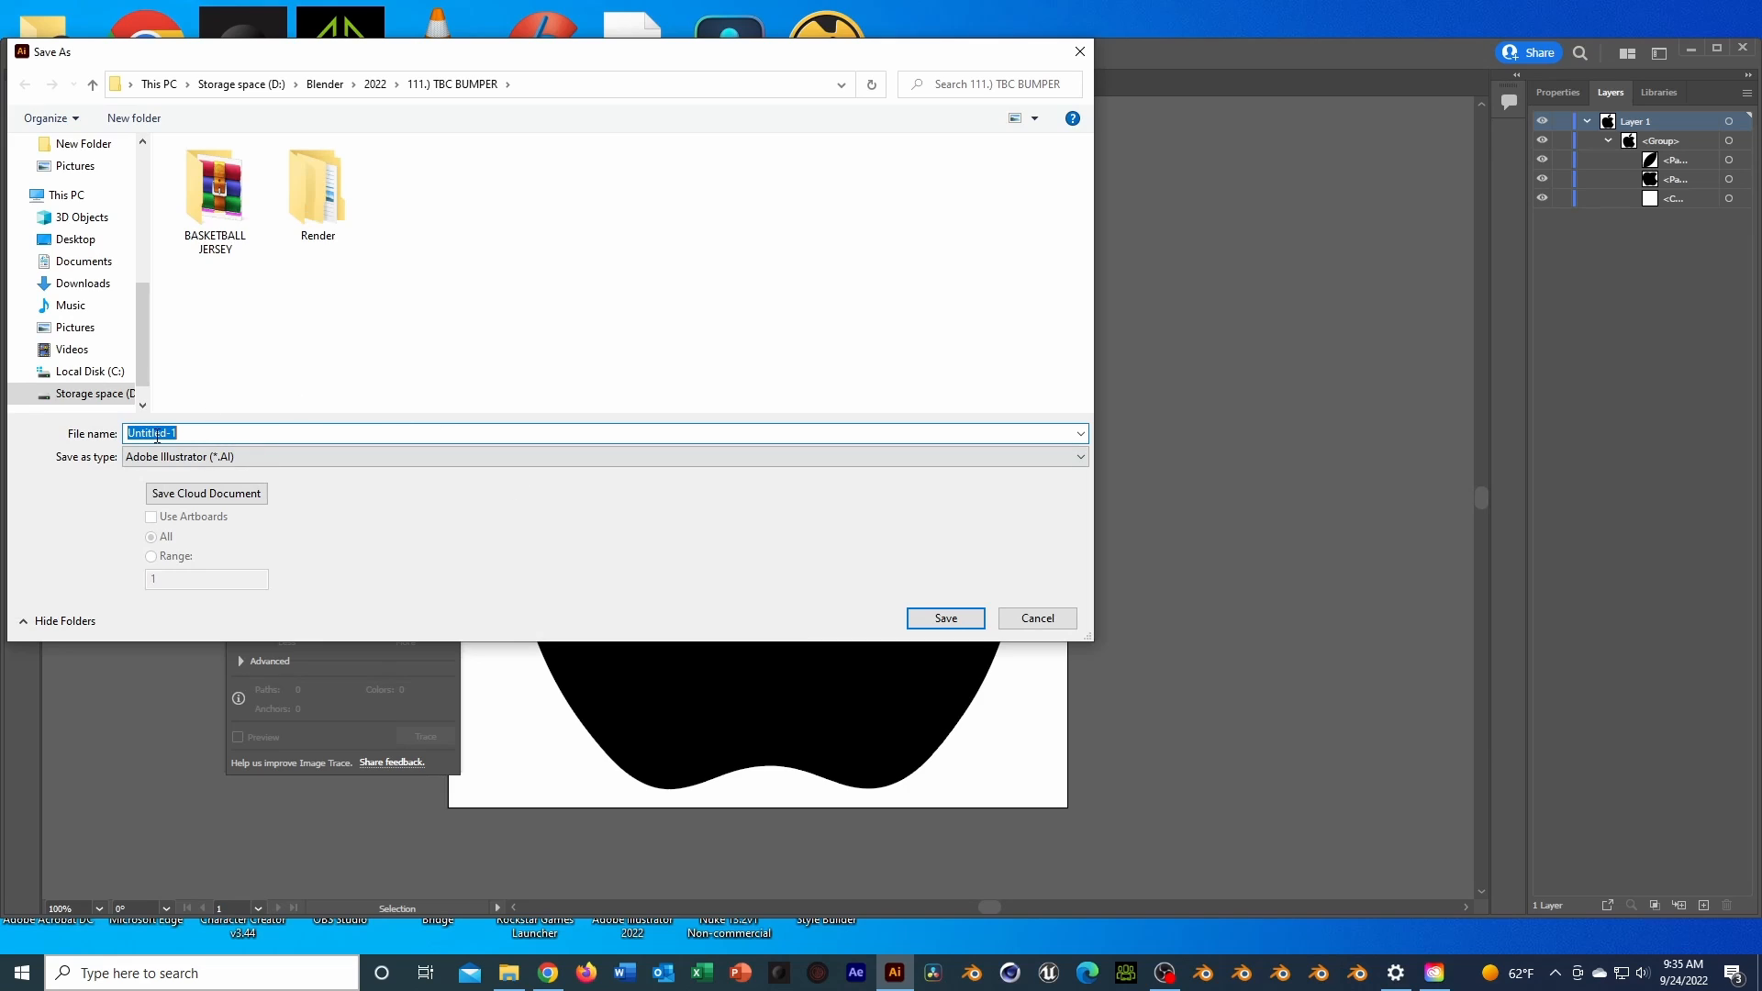
{"action": "left_click", "coordinate": [129, 369]}
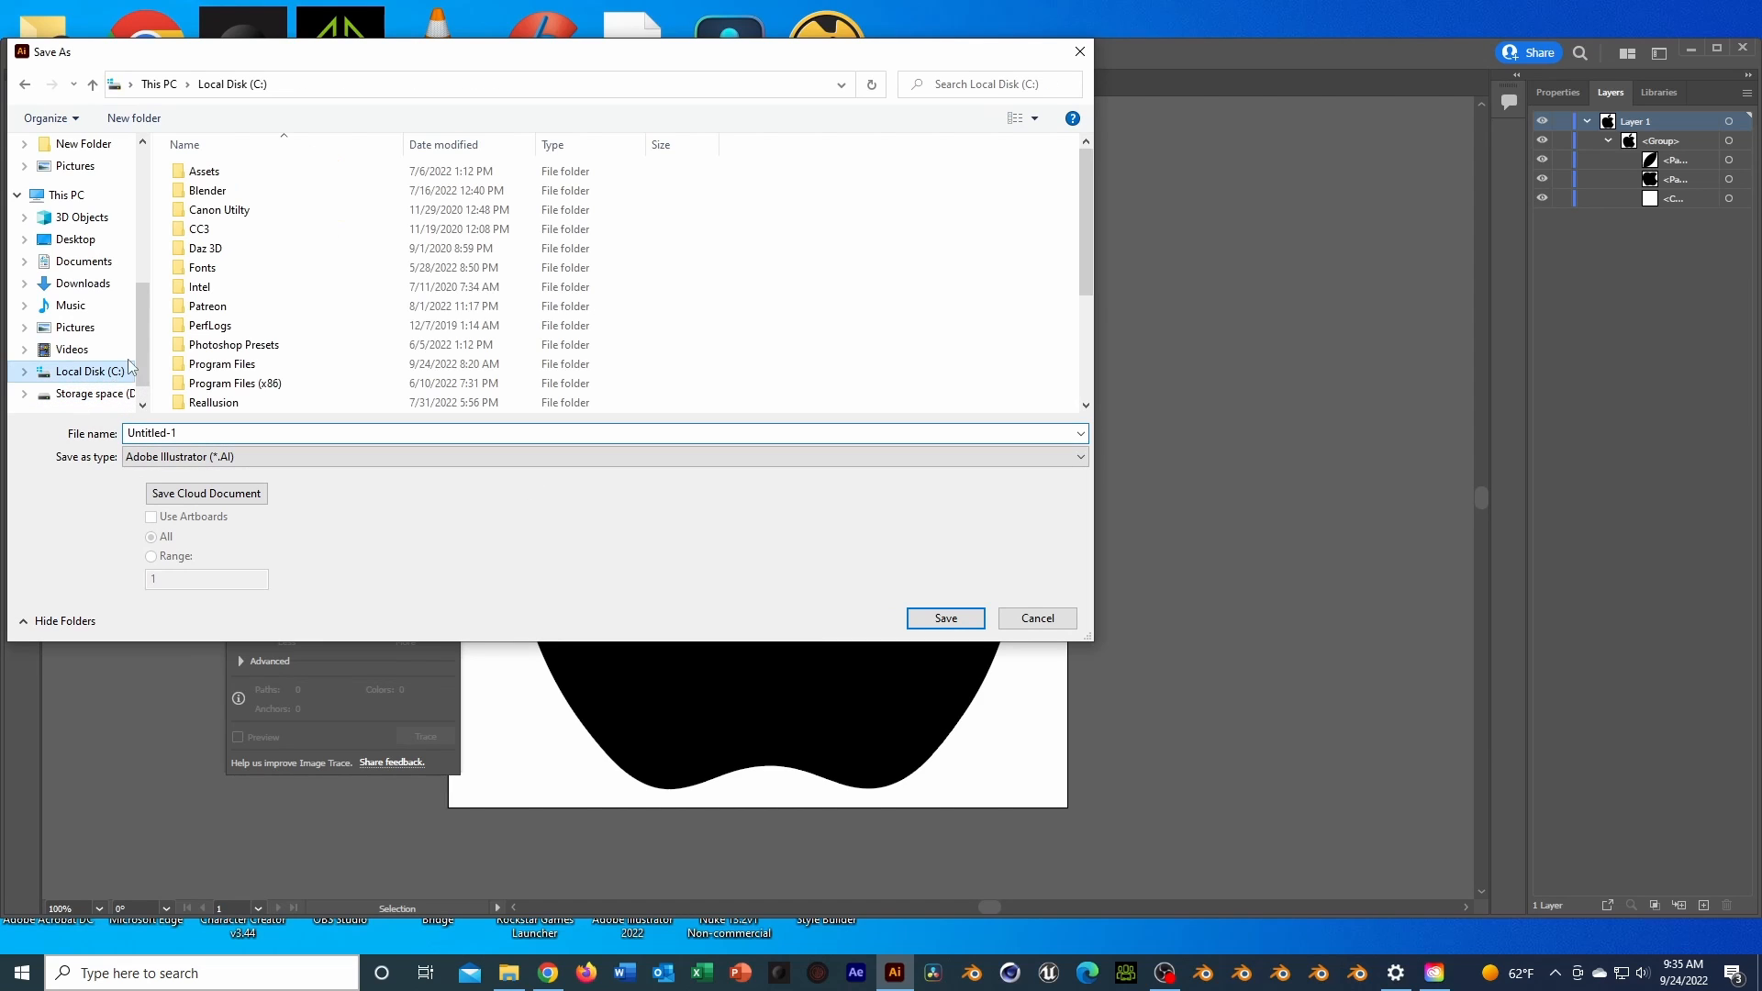
{"action": "double_click", "coordinate": [232, 307]}
{"action": "double_click", "coordinate": [246, 192]}
{"action": "double_click", "coordinate": [246, 190]}
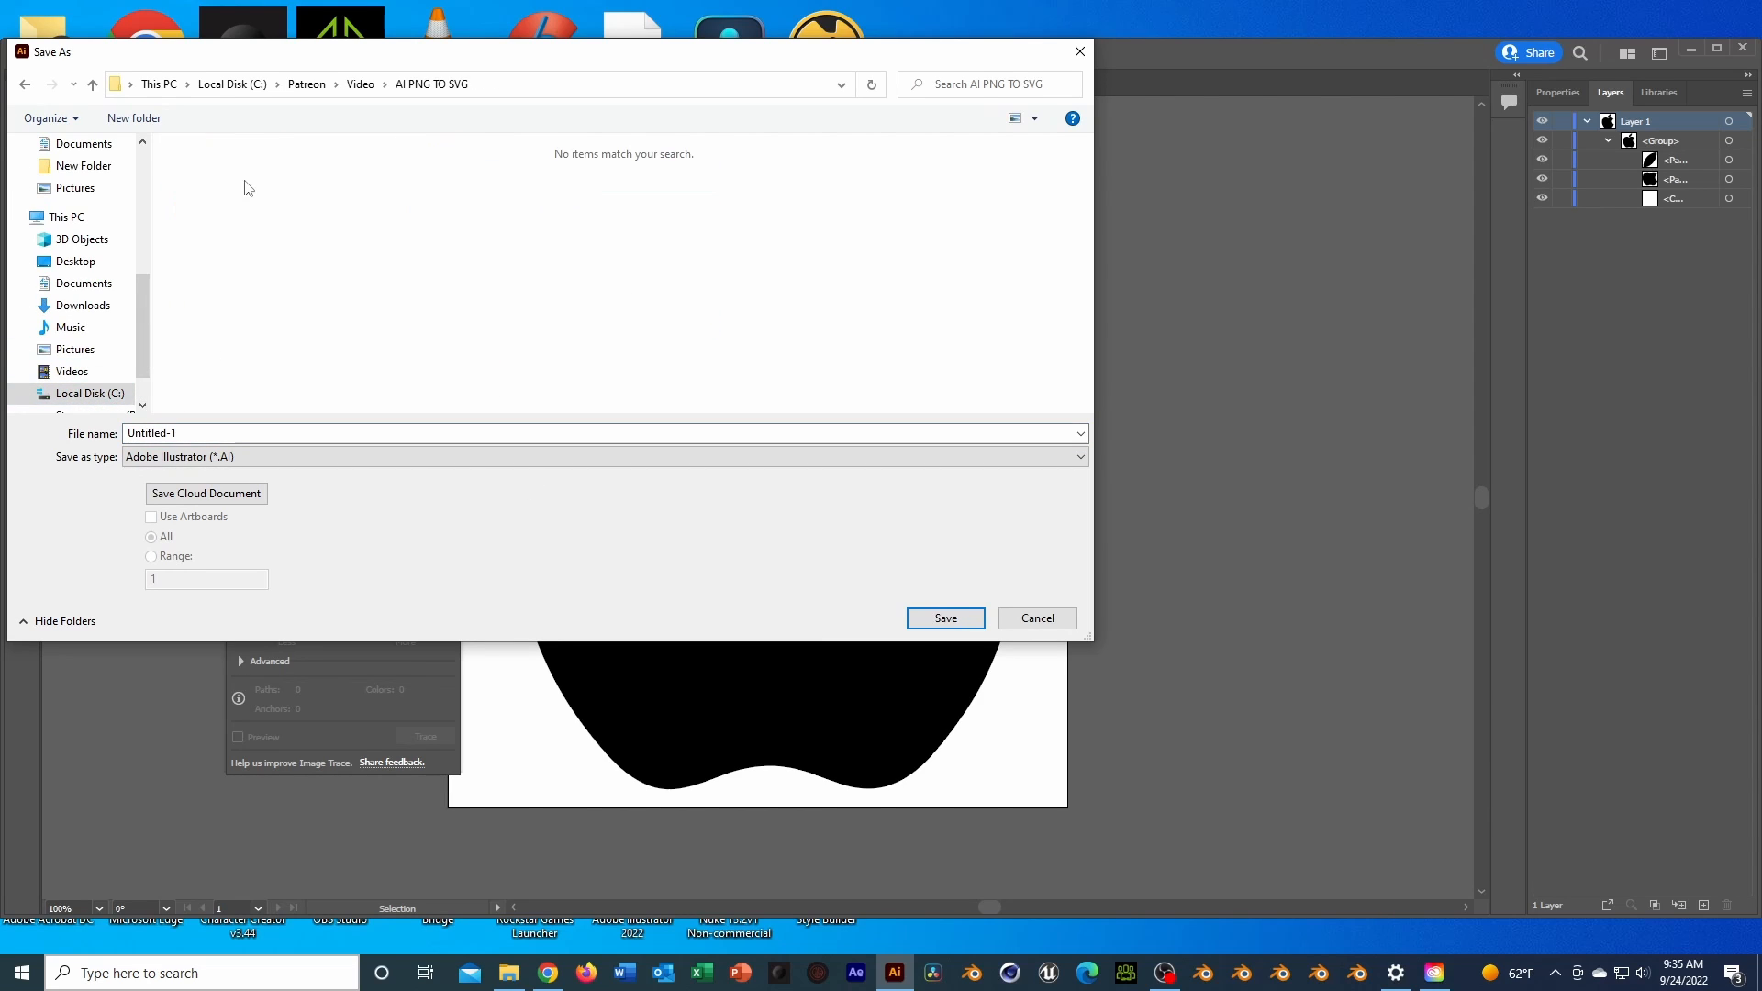
Save the file as APPLE LOGO in SVG format, accepting the SVG 1.1 profile options
{"action": "left_click", "coordinate": [216, 432]}
{"action": "type", "text": "APPLE LOGO"}
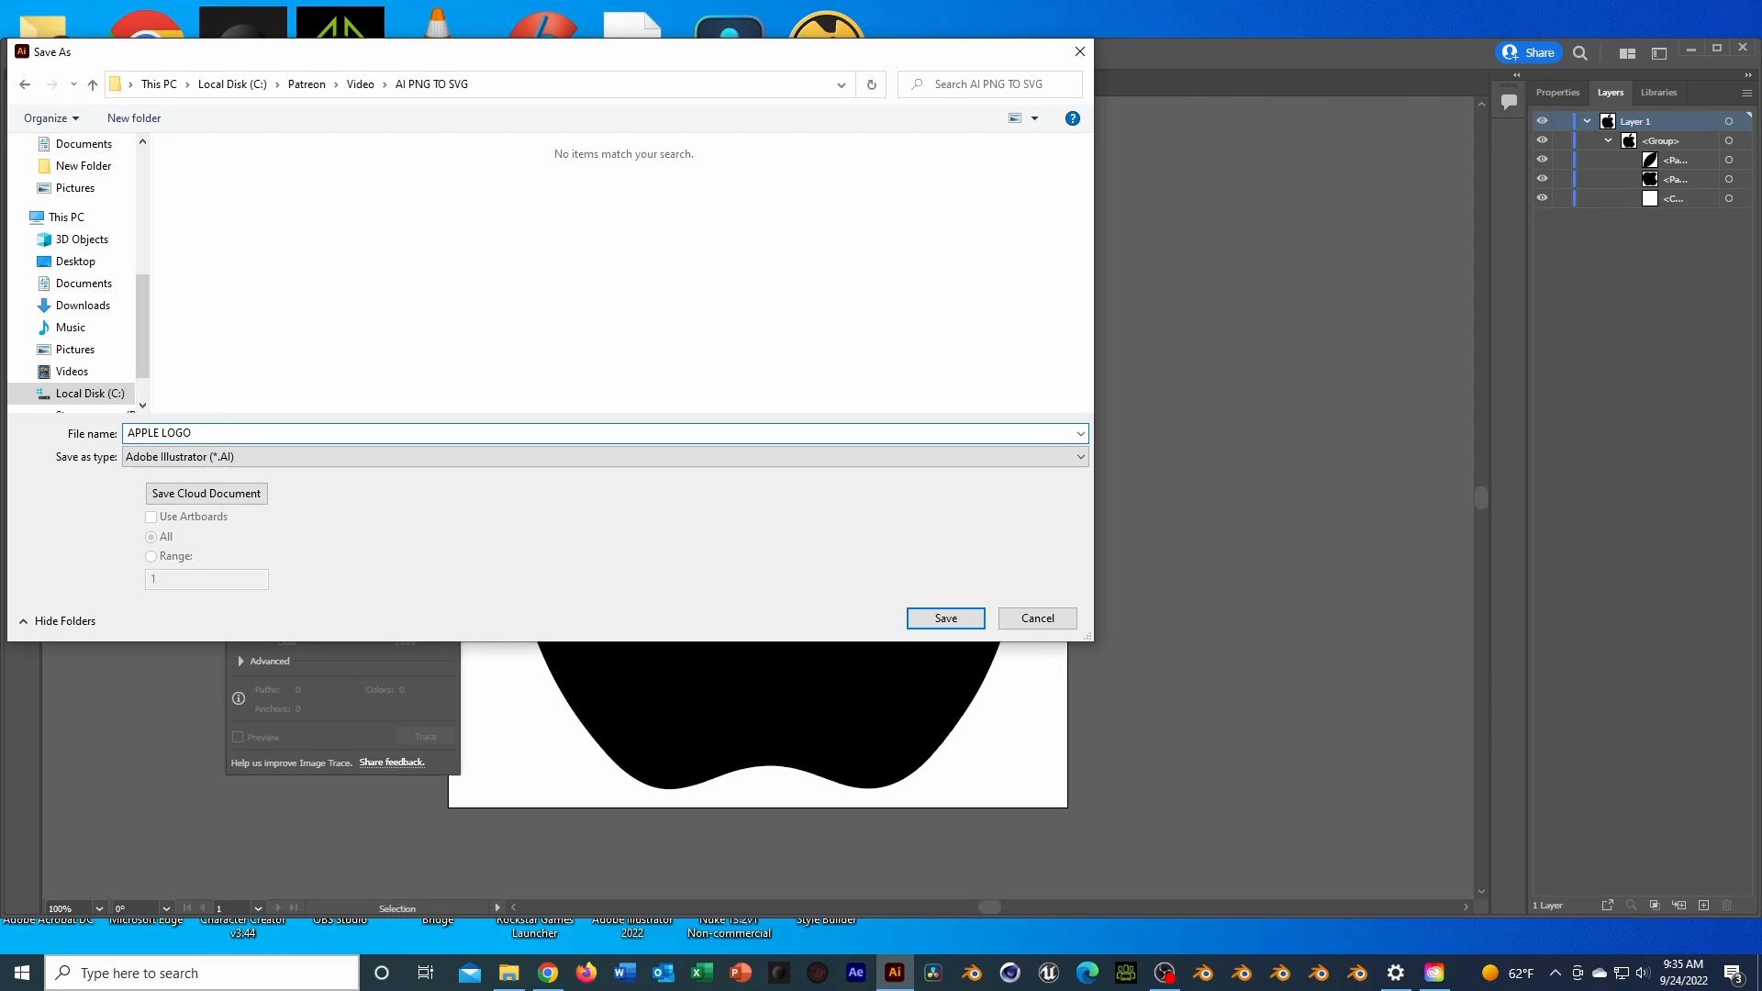
{"action": "left_click", "coordinate": [240, 456]}
{"action": "left_click", "coordinate": [214, 538]}
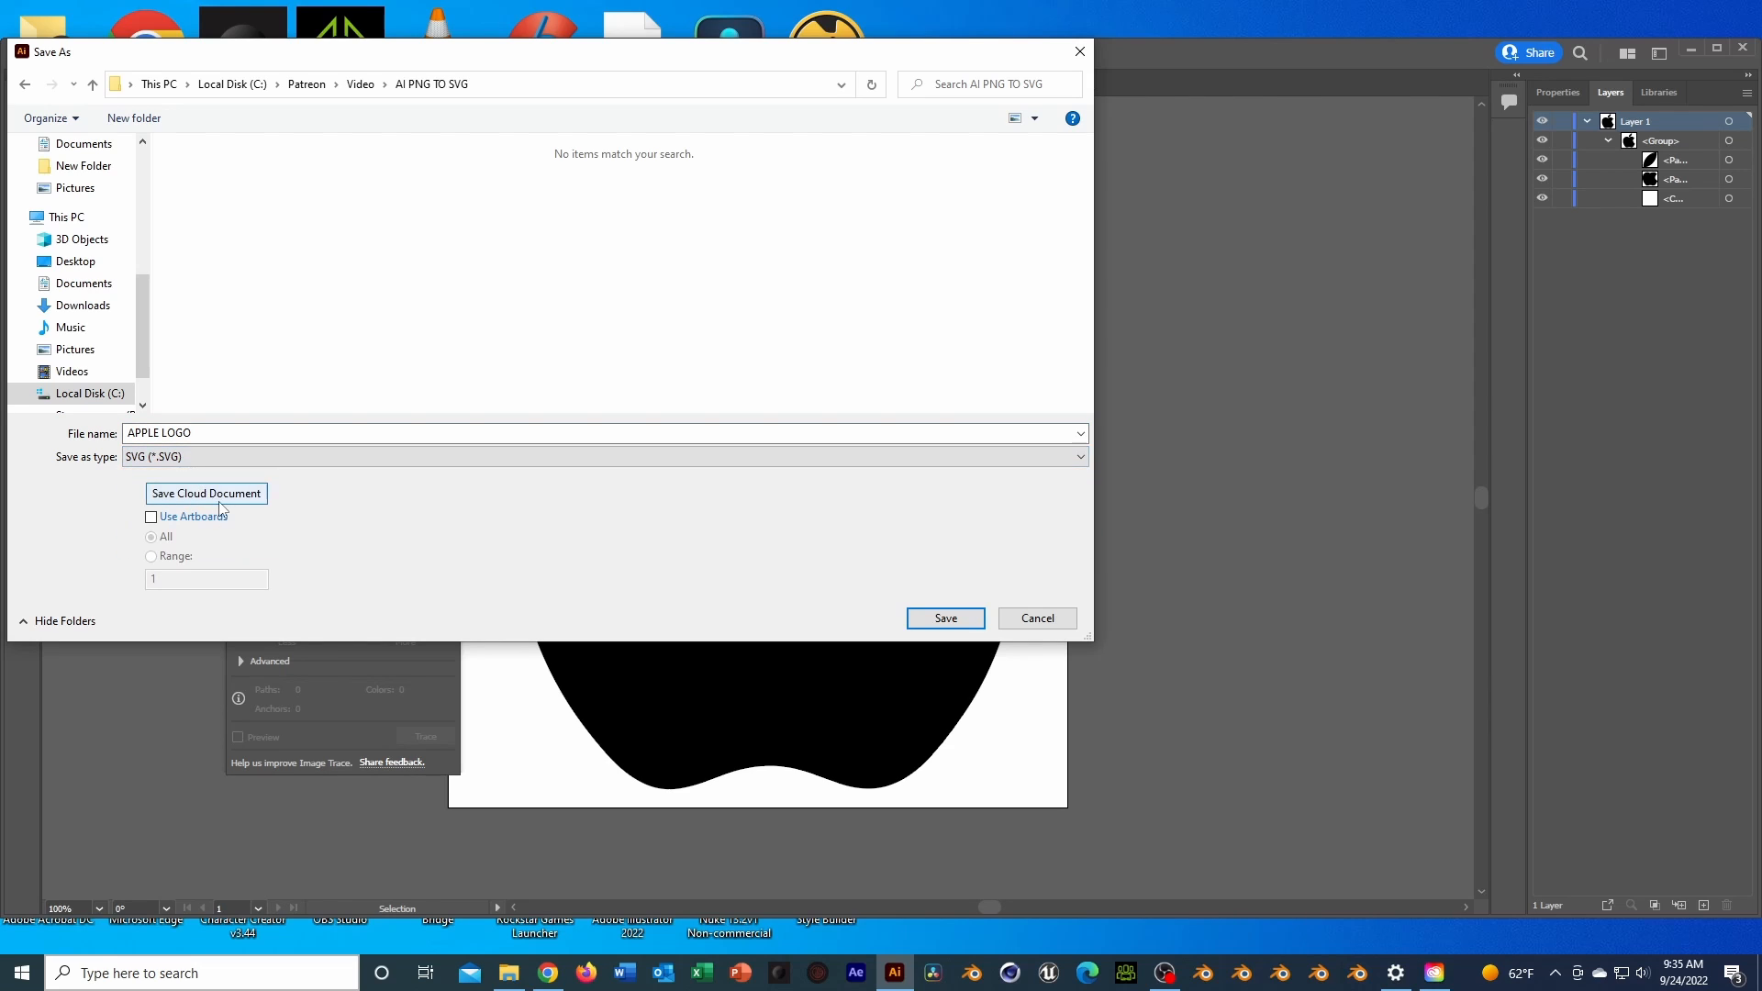
{"action": "left_click", "coordinate": [940, 619]}
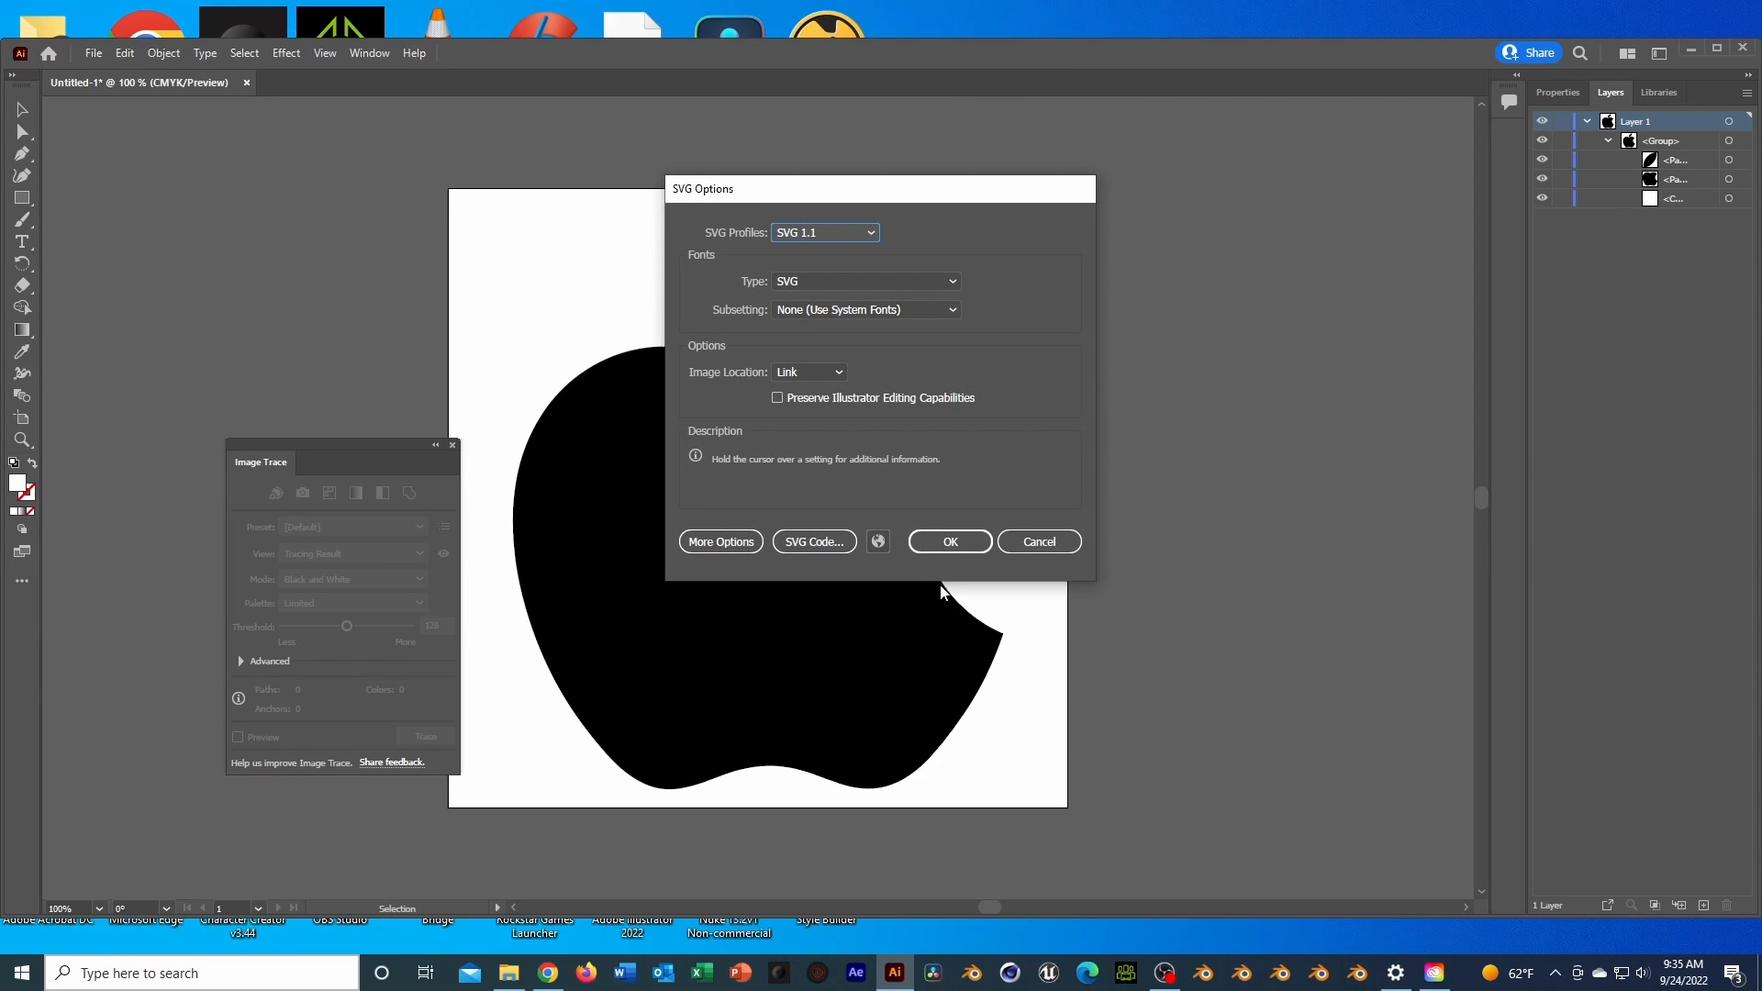
{"action": "left_click", "coordinate": [951, 543]}
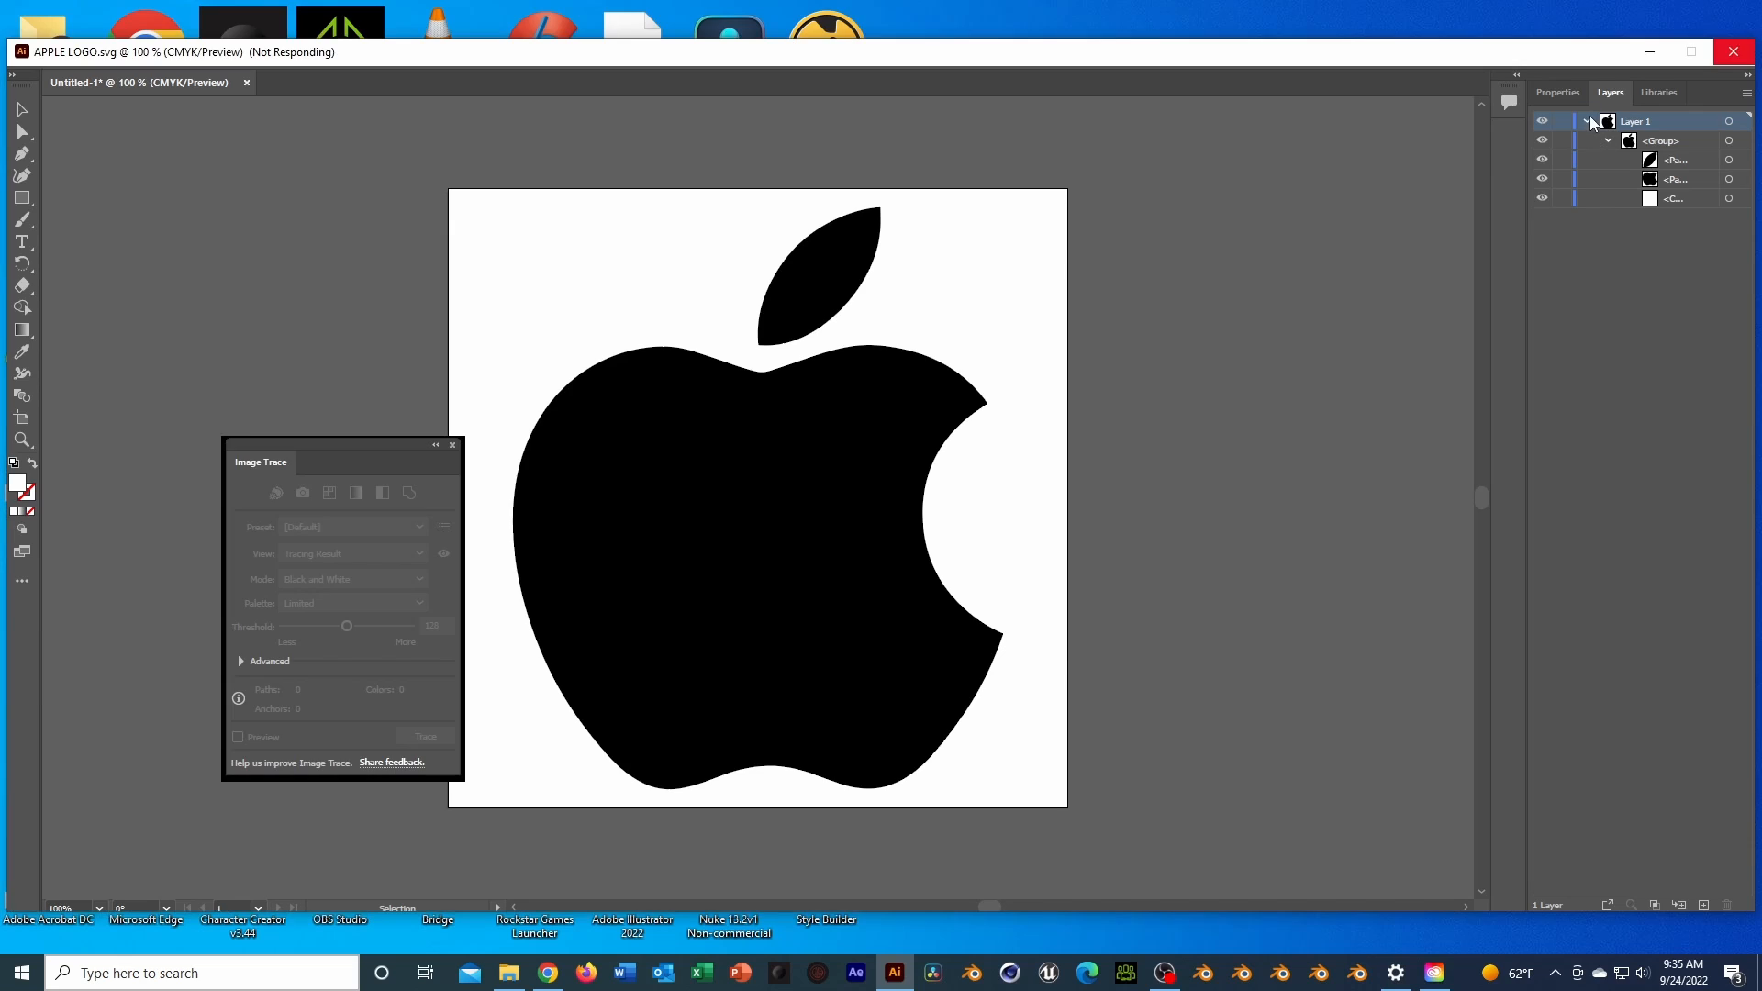
Close the Image Trace settings, collapse Layer 1, and delete the apple artwork from the artboard
{"action": "left_click", "coordinate": [453, 445]}
{"action": "left_click", "coordinate": [1587, 122]}
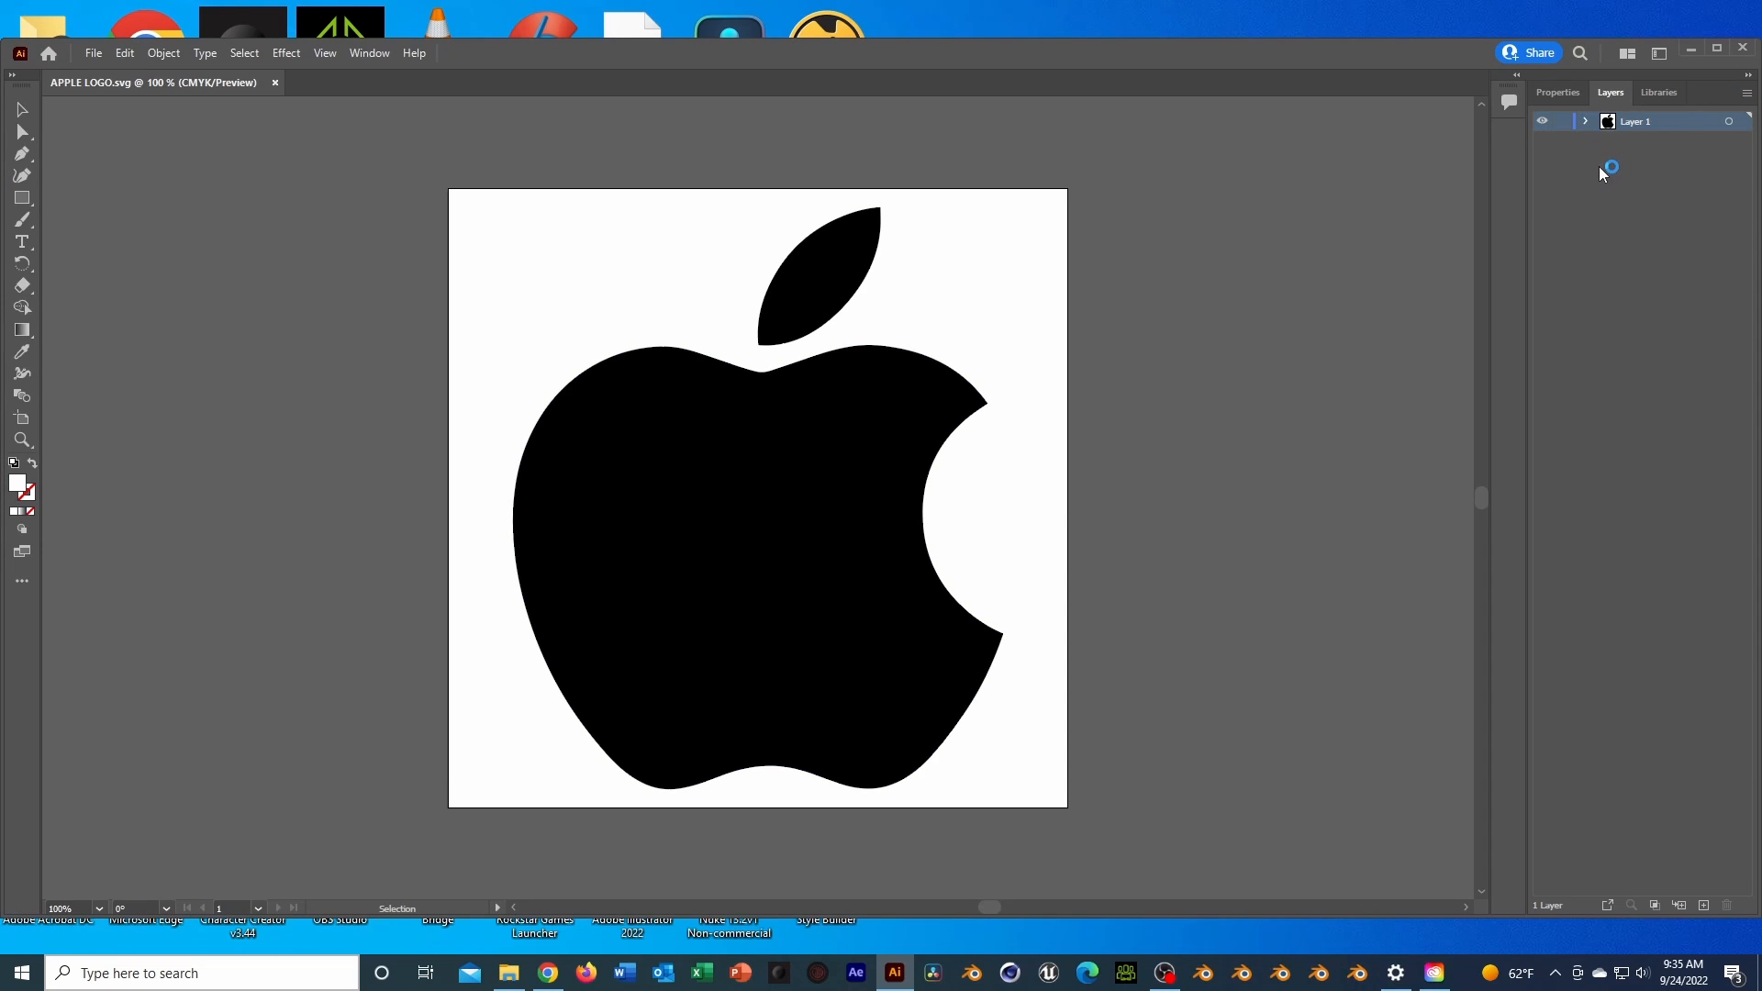
{"action": "left_click", "coordinate": [1626, 122]}
{"action": "left_click", "coordinate": [726, 465]}
{"action": "key", "text": "Delete"}
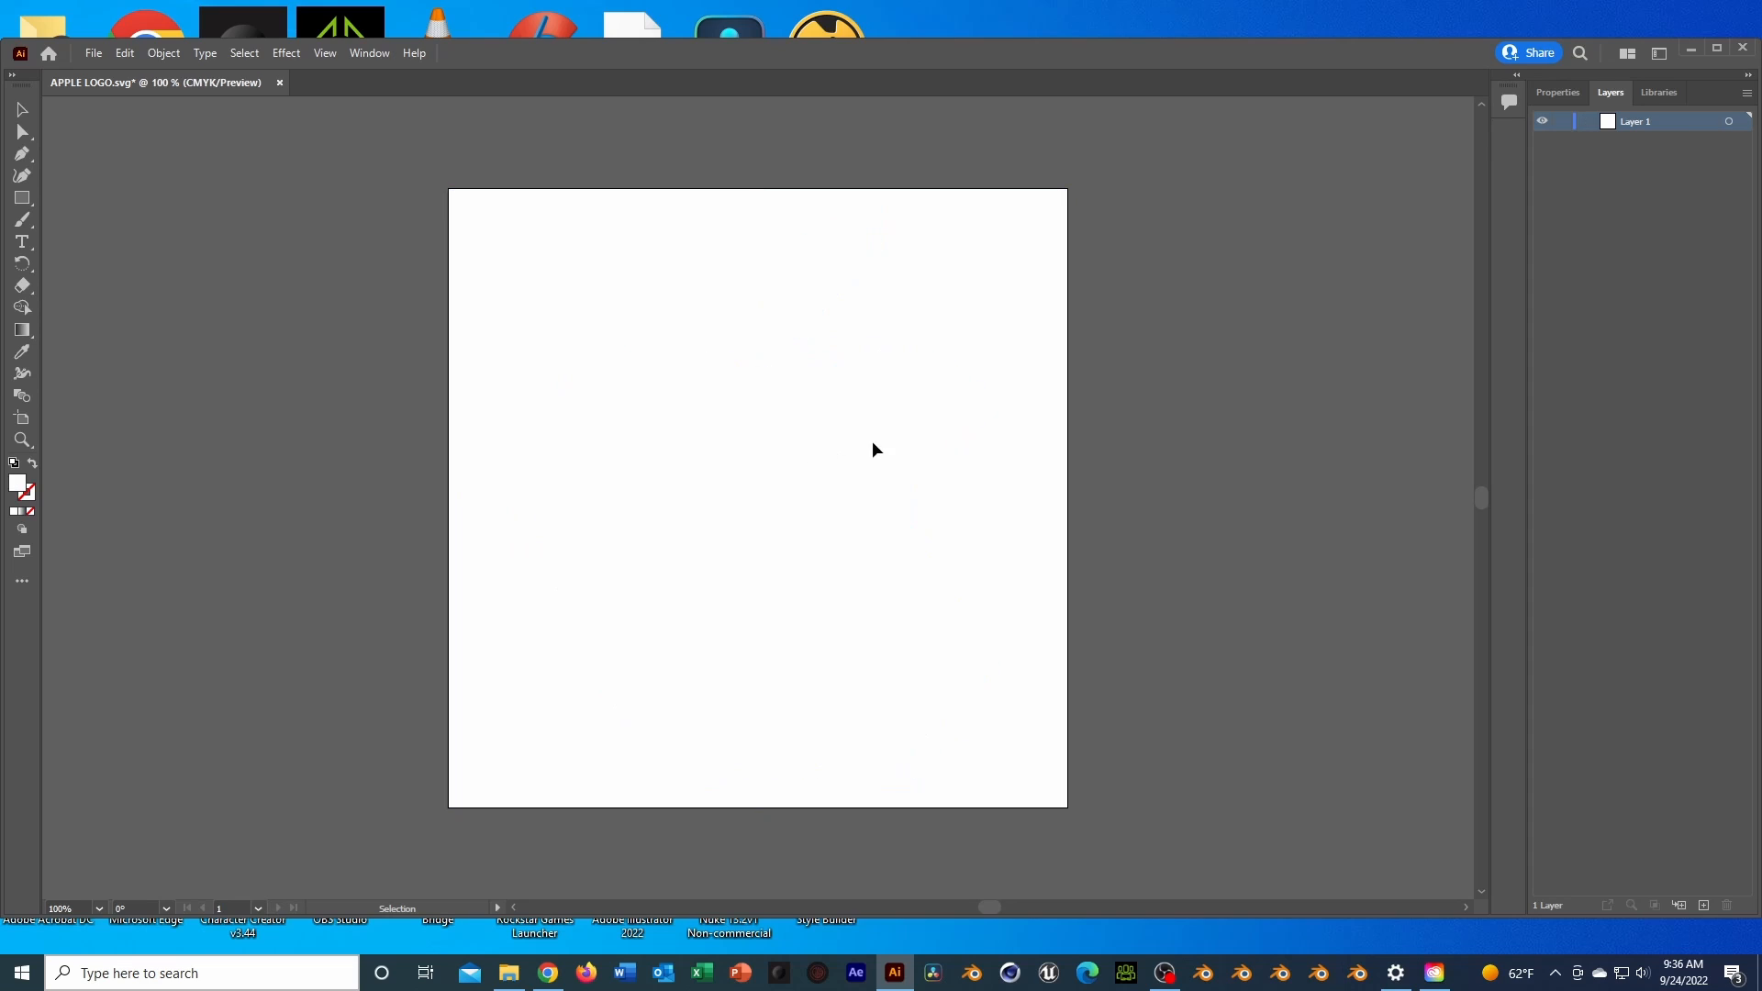
Place the Logo-NBA image from the AI PNG TO SVG folder into the document and minimize the folder window
{"action": "left_click", "coordinate": [508, 972]}
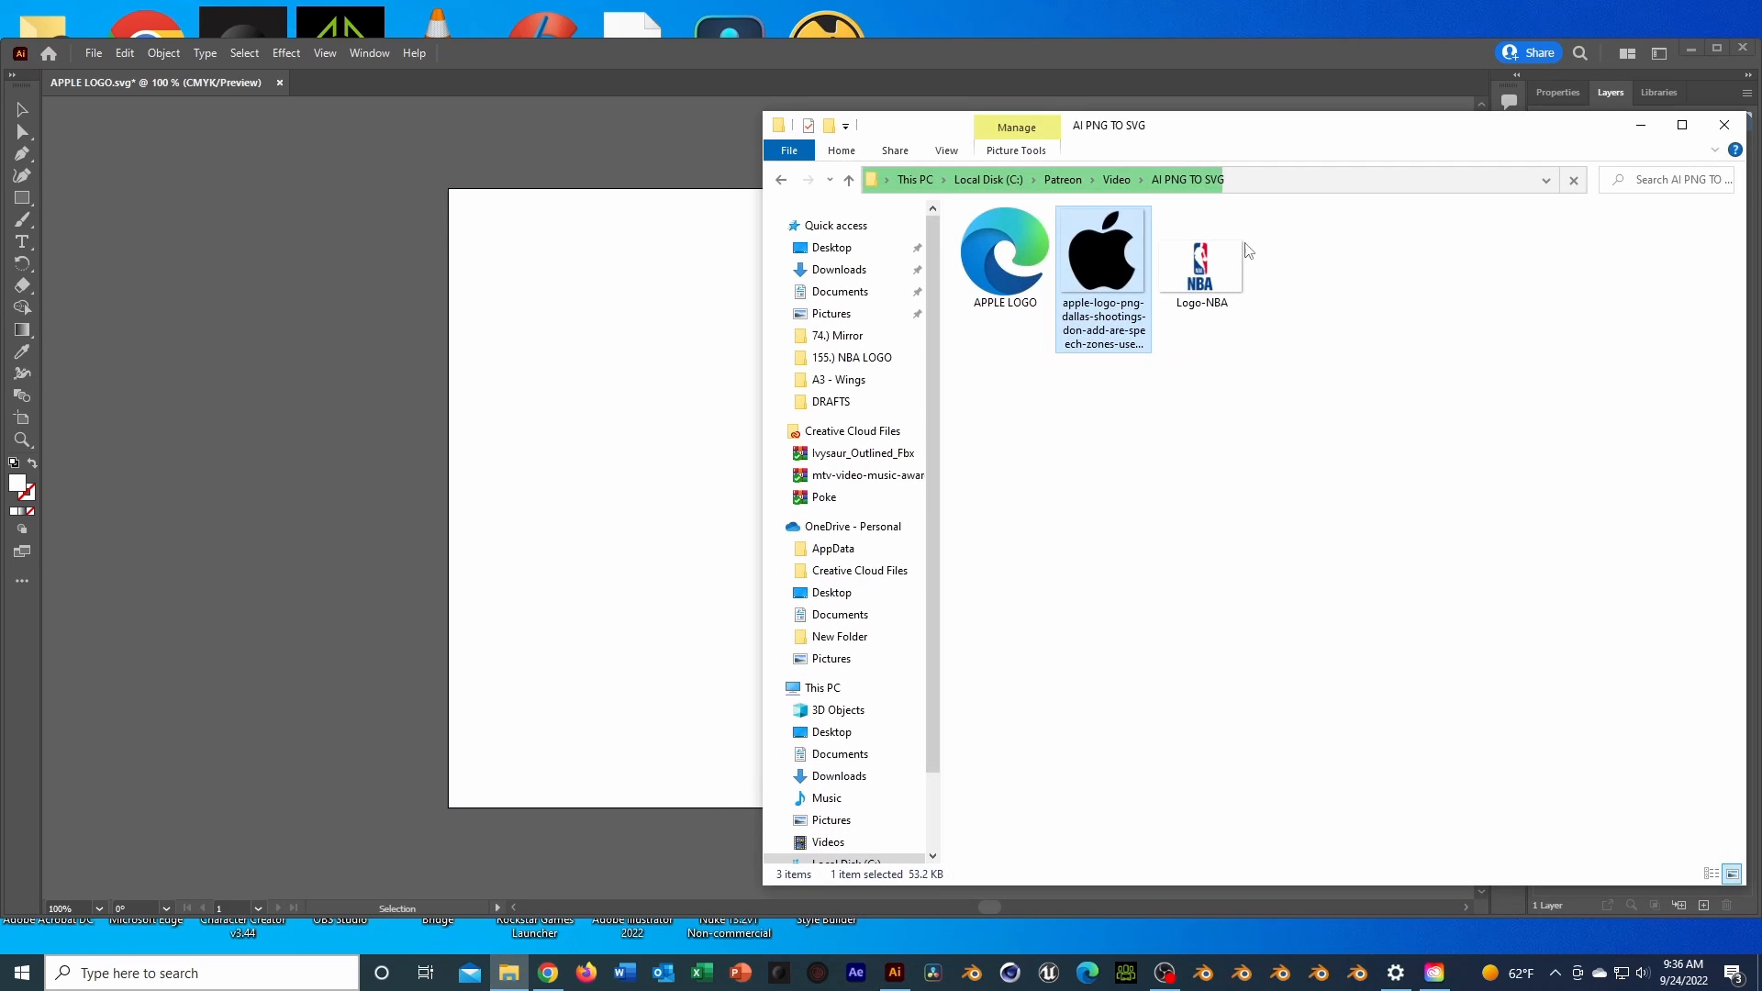
{"action": "left_click", "coordinate": [1241, 251]}
{"action": "left_click_drag", "start_coordinate": [1239, 245], "coordinate": [672, 447]}
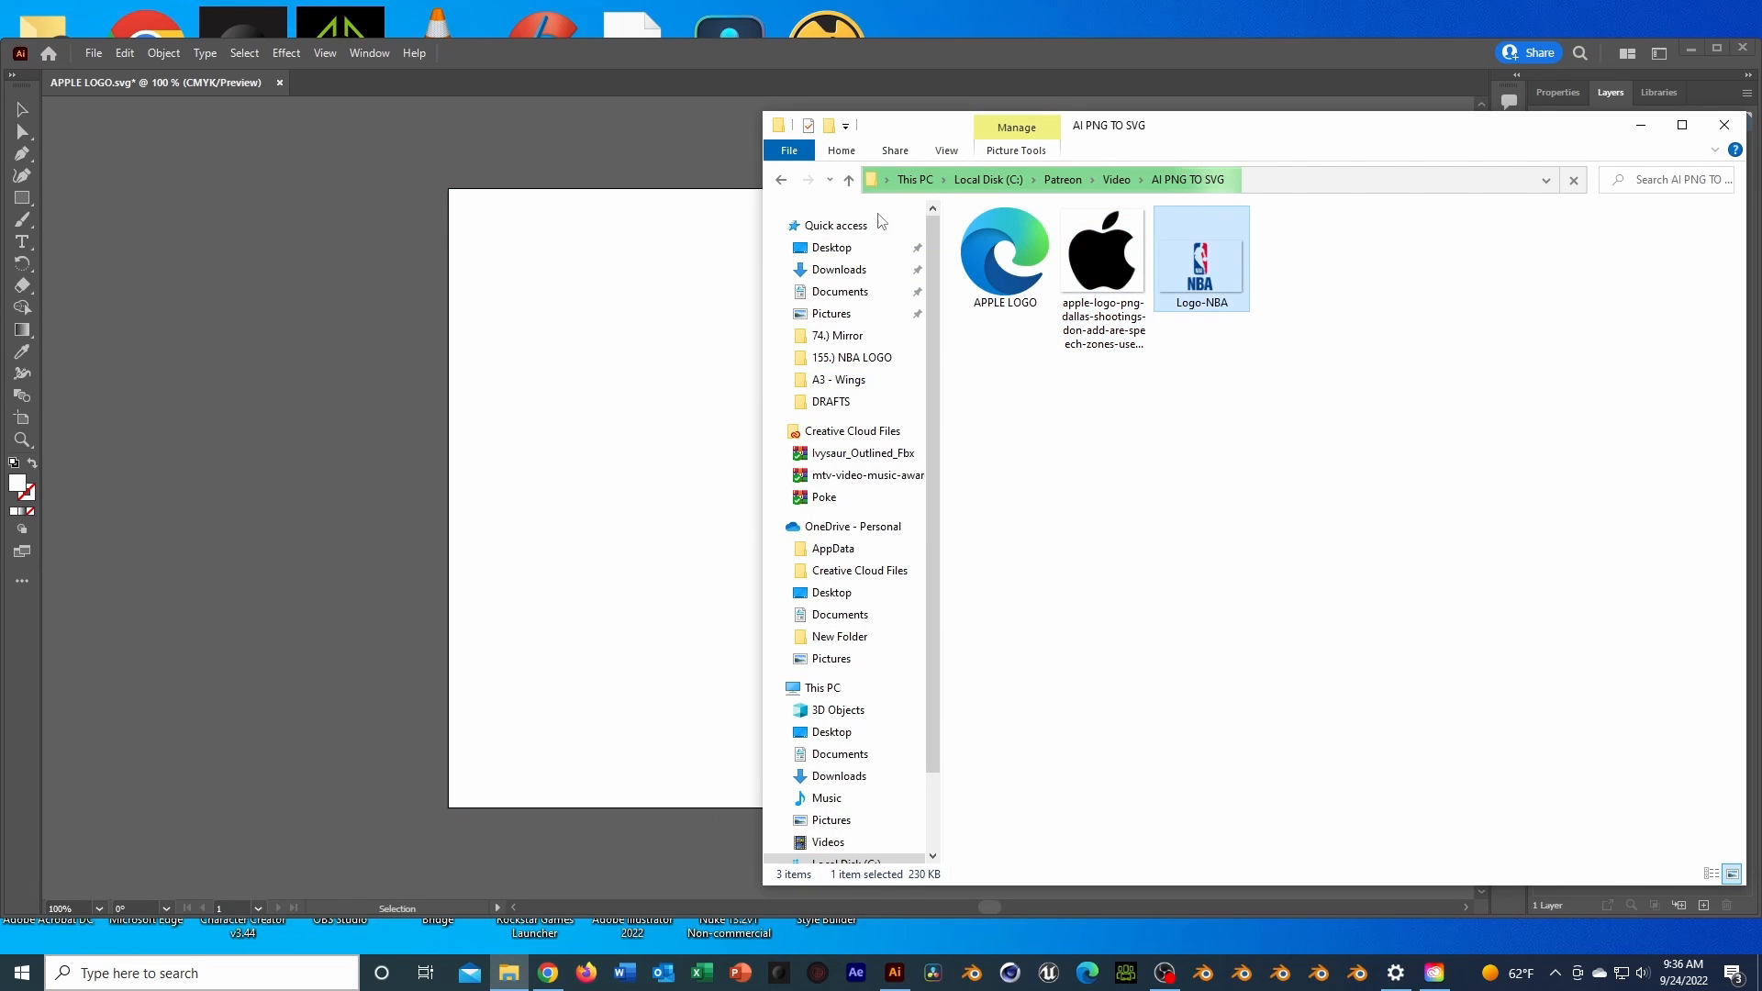
{"action": "left_click", "coordinate": [1640, 127]}
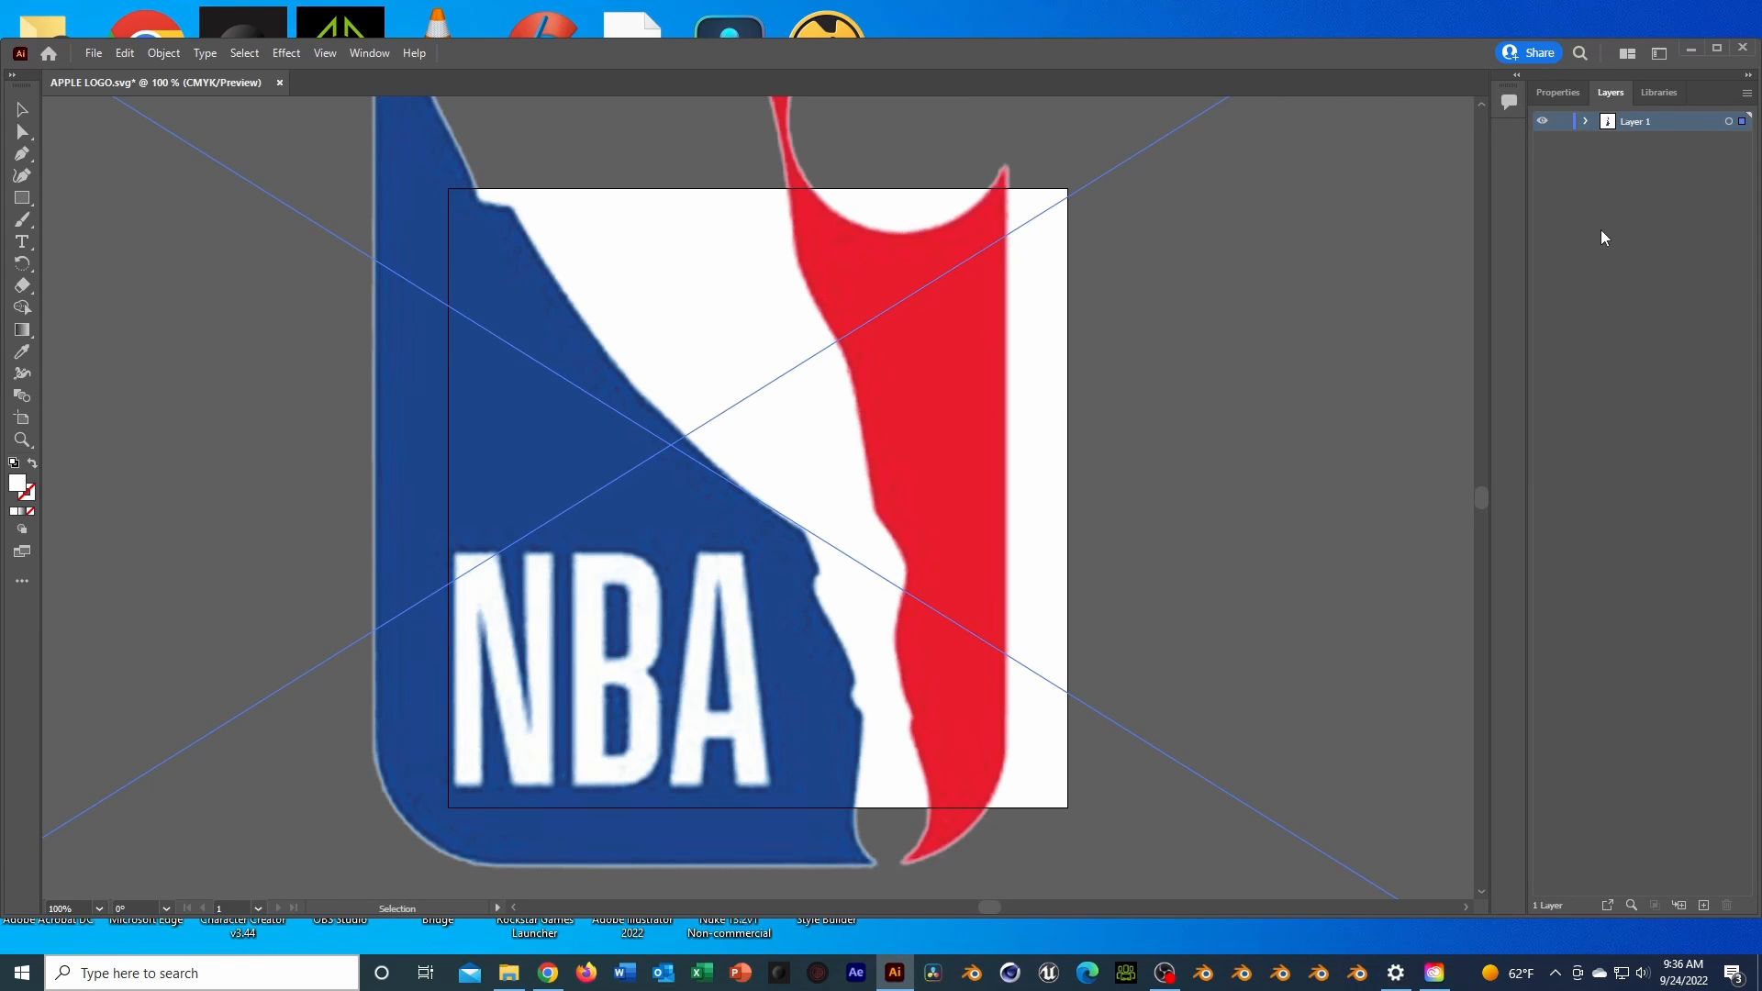
Scale the NBA logo image down proportionally so it fits inside the artboard
{"action": "scroll", "coordinate": [1193, 288], "scroll_direction": "down", "scroll_amount": 1}
{"action": "scroll", "coordinate": [1193, 284], "scroll_direction": "up", "scroll_amount": 1}
{"action": "key", "text": "ctrl+minus"}
{"action": "key", "text": "ctrl+minus"}
{"action": "key", "text": "ctrl+minus"}
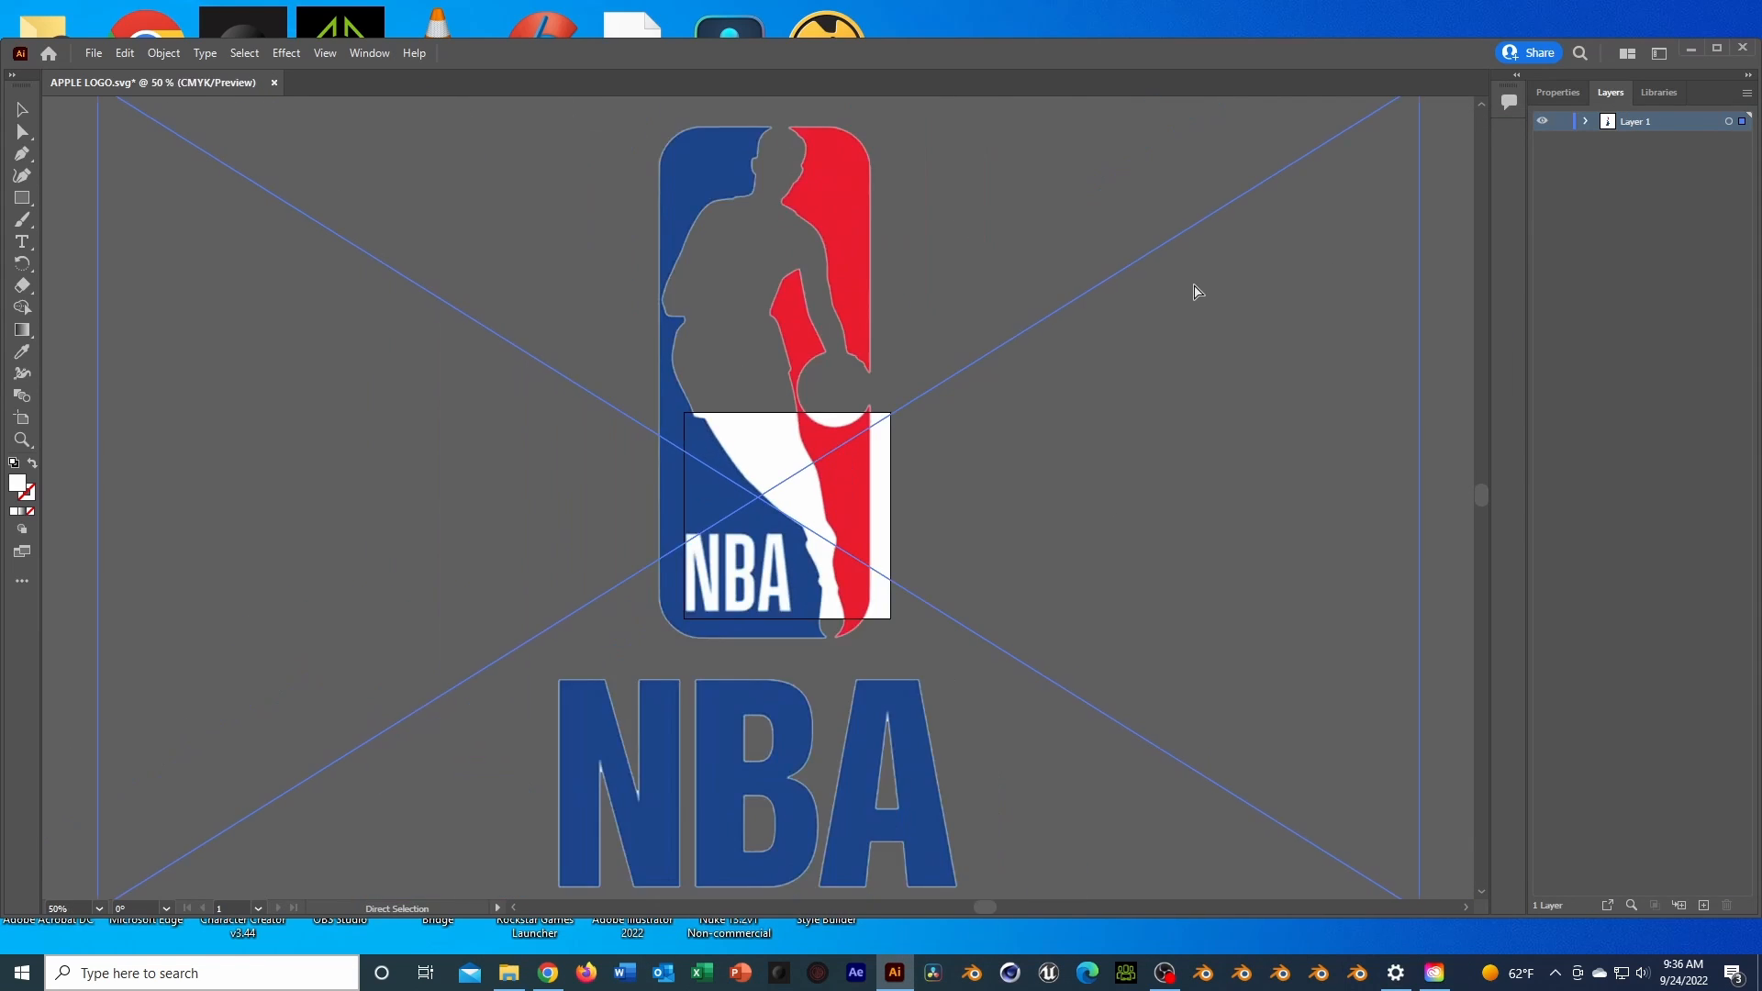
{"action": "key", "text": "ctrl+minus"}
{"action": "key", "text": "v"}
{"action": "left_click_drag", "start_coordinate": [1254, 188], "coordinate": [828, 498], "text": "shift"}
Enlarge the NBA logo image slightly, keeping its proportions, and center it on the artboard
{"action": "key", "text": "ctrl+equal"}
{"action": "key", "text": "ctrl+equal"}
{"action": "key", "text": "ctrl+equal"}
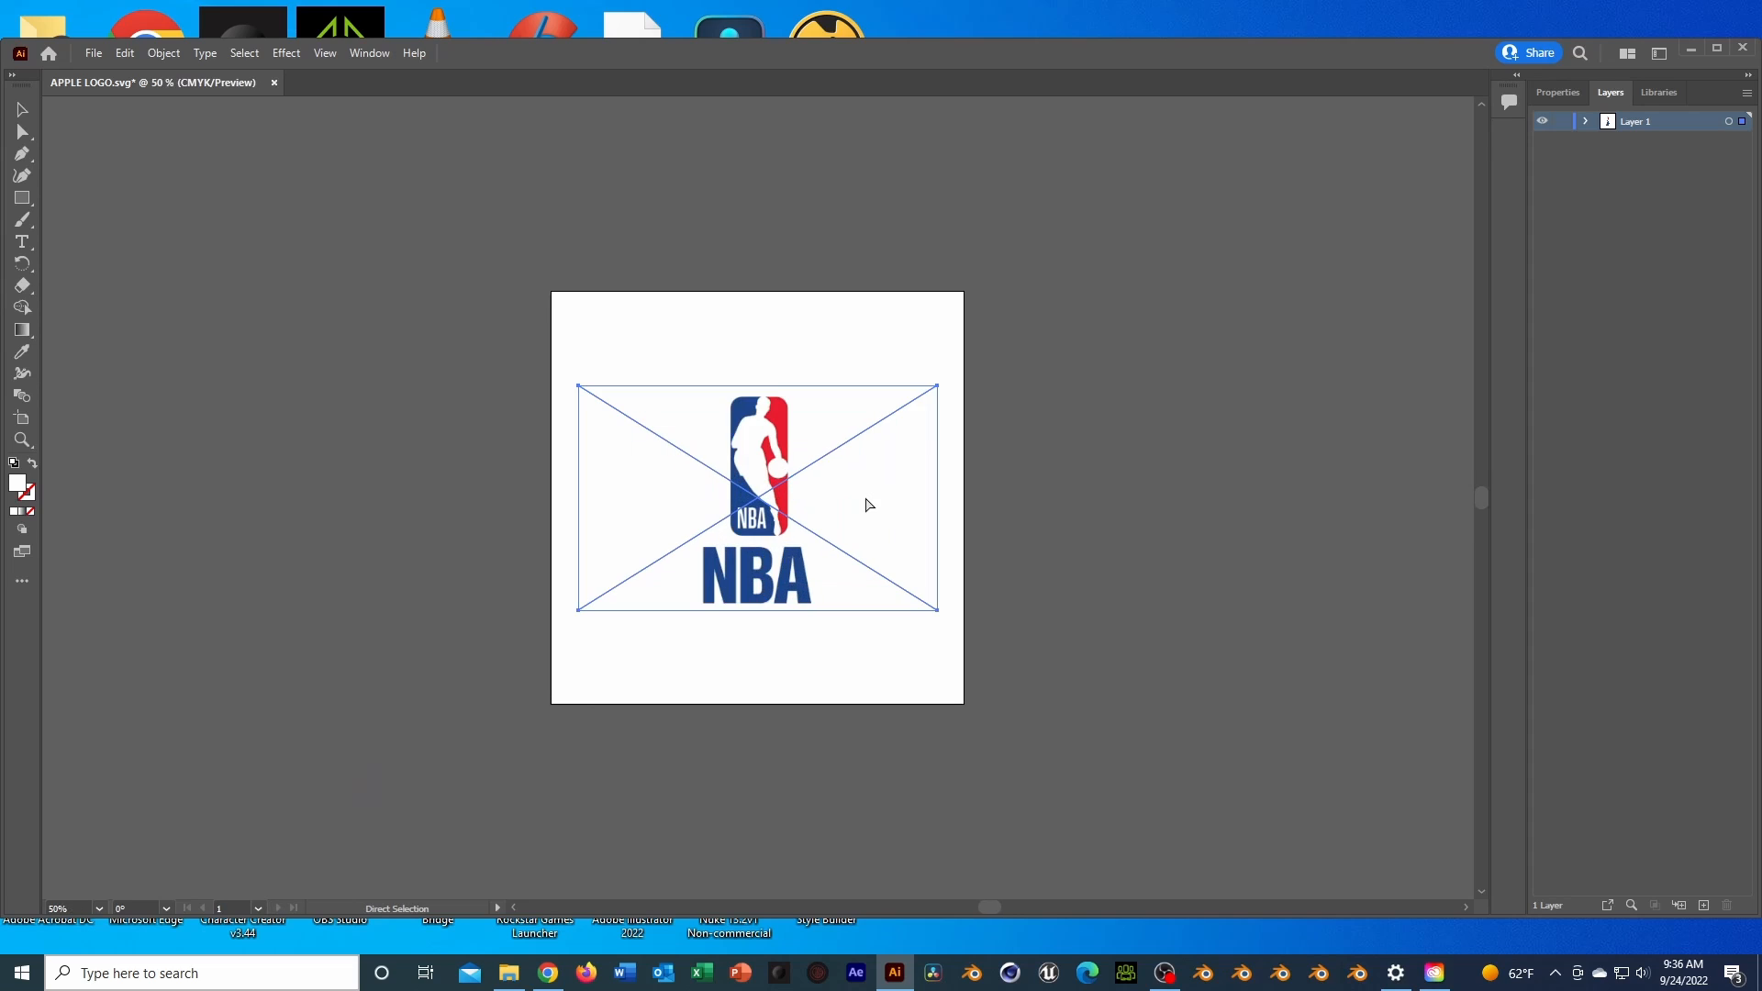
{"action": "left_click_drag", "start_coordinate": [937, 386], "coordinate": [1034, 315], "text": "shift"}
{"action": "left_click_drag", "start_coordinate": [945, 442], "coordinate": [896, 470]}
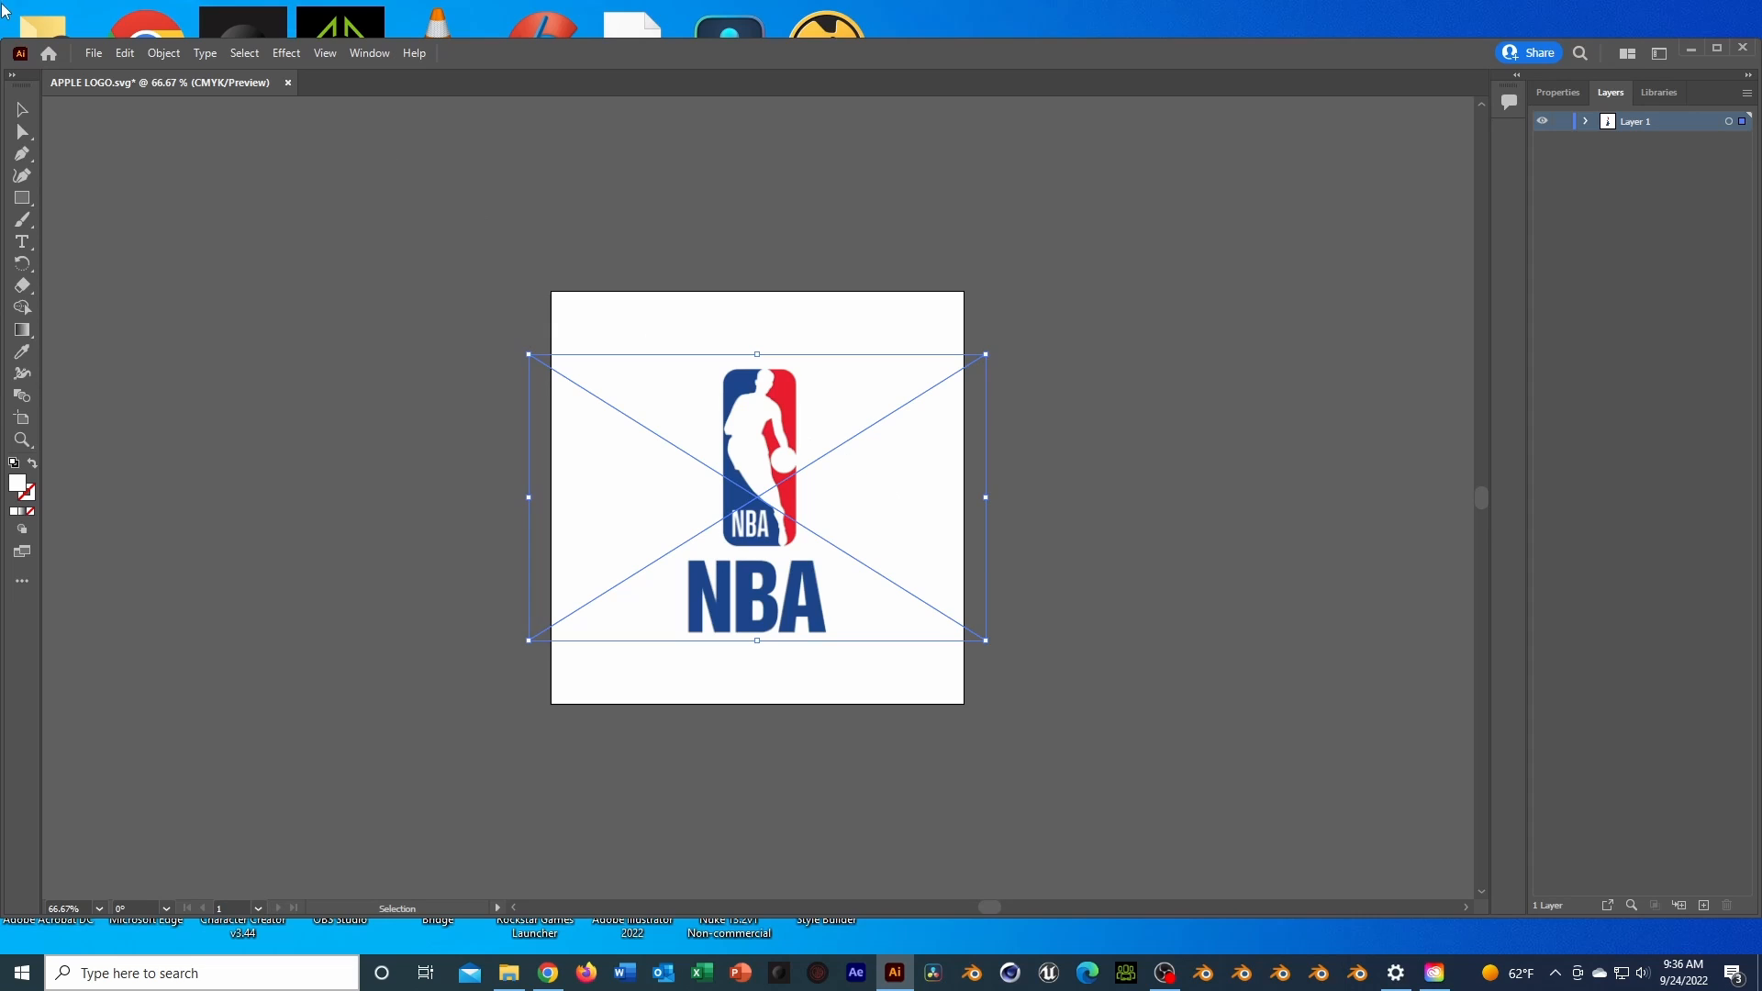
Reopen the Image Trace settings for the NBA logo and set the tracing mode to Color
{"action": "left_click", "coordinate": [352, 55]}
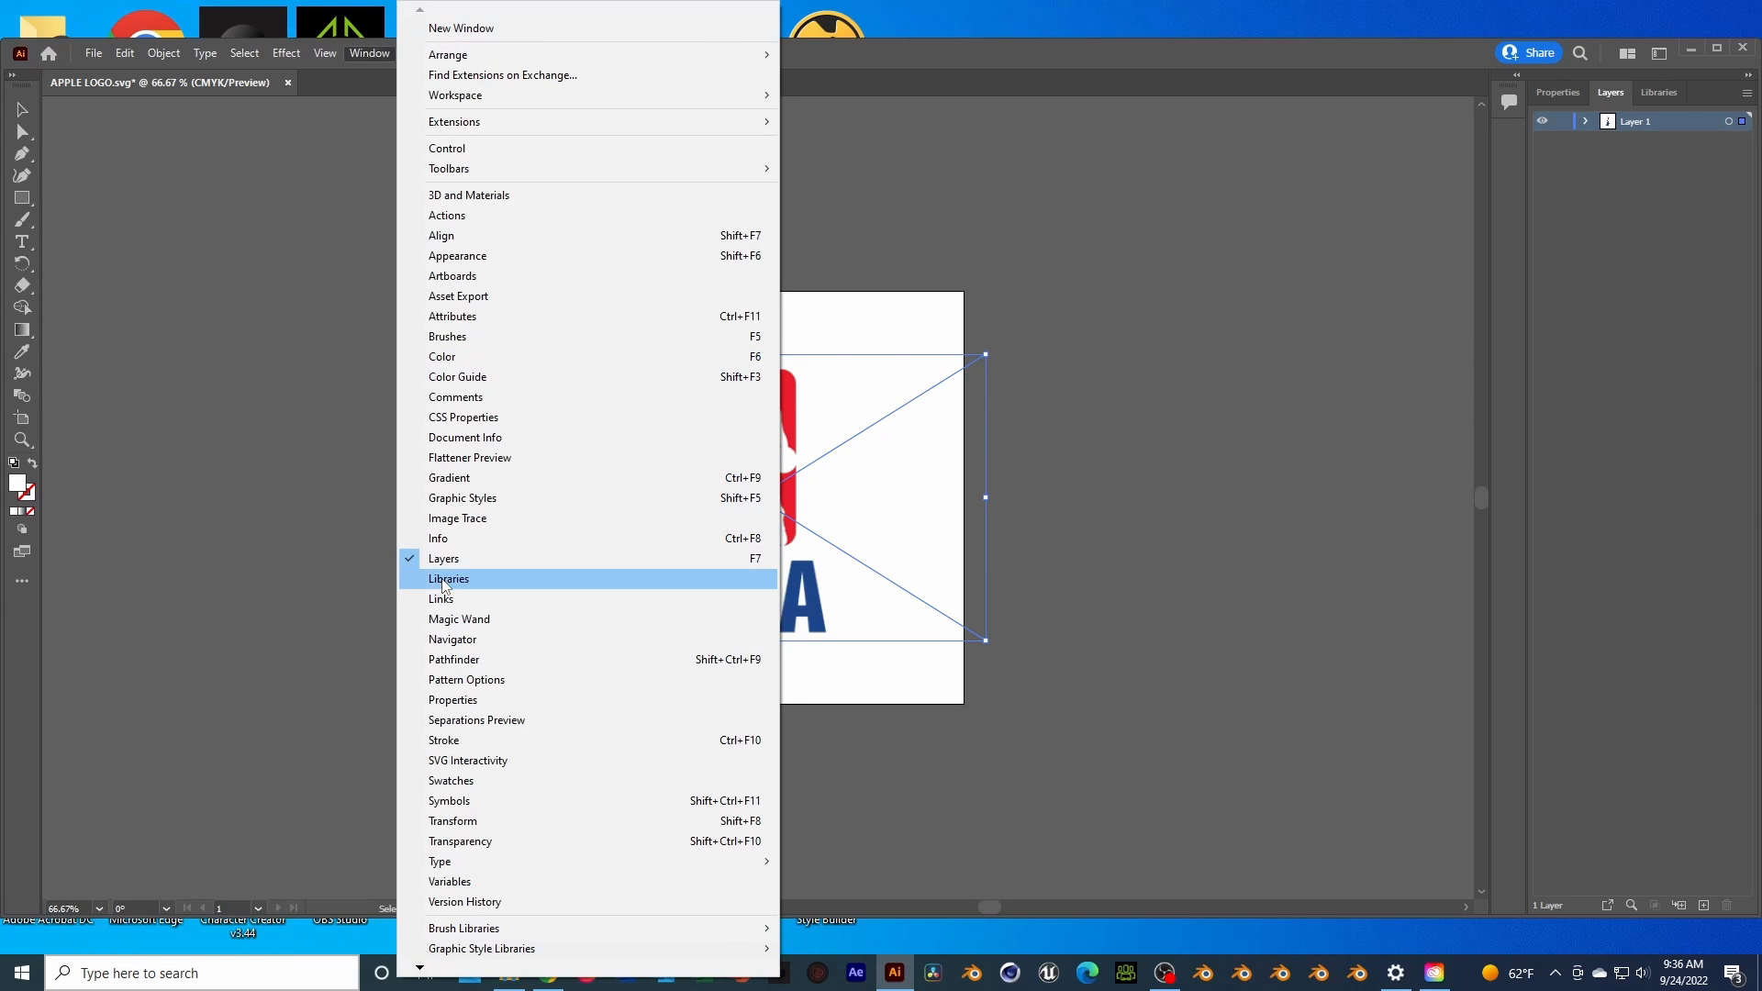
{"action": "left_click", "coordinate": [515, 518]}
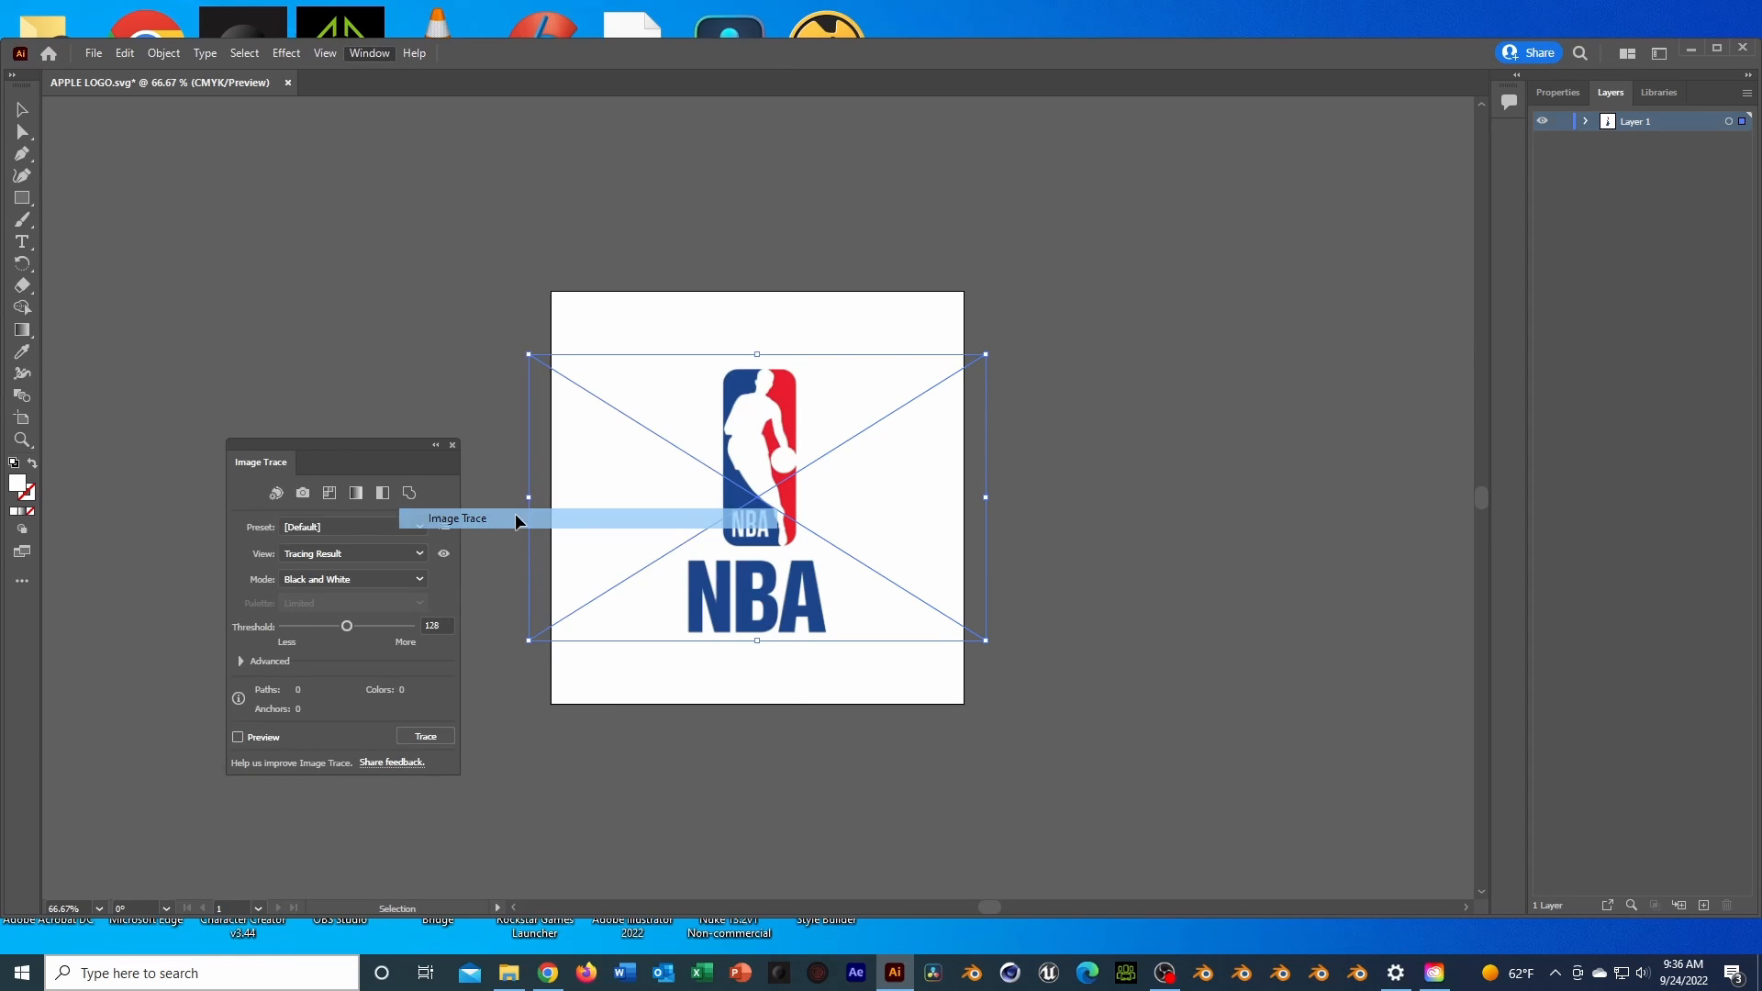
{"action": "left_click", "coordinate": [360, 581]}
{"action": "left_click", "coordinate": [356, 602]}
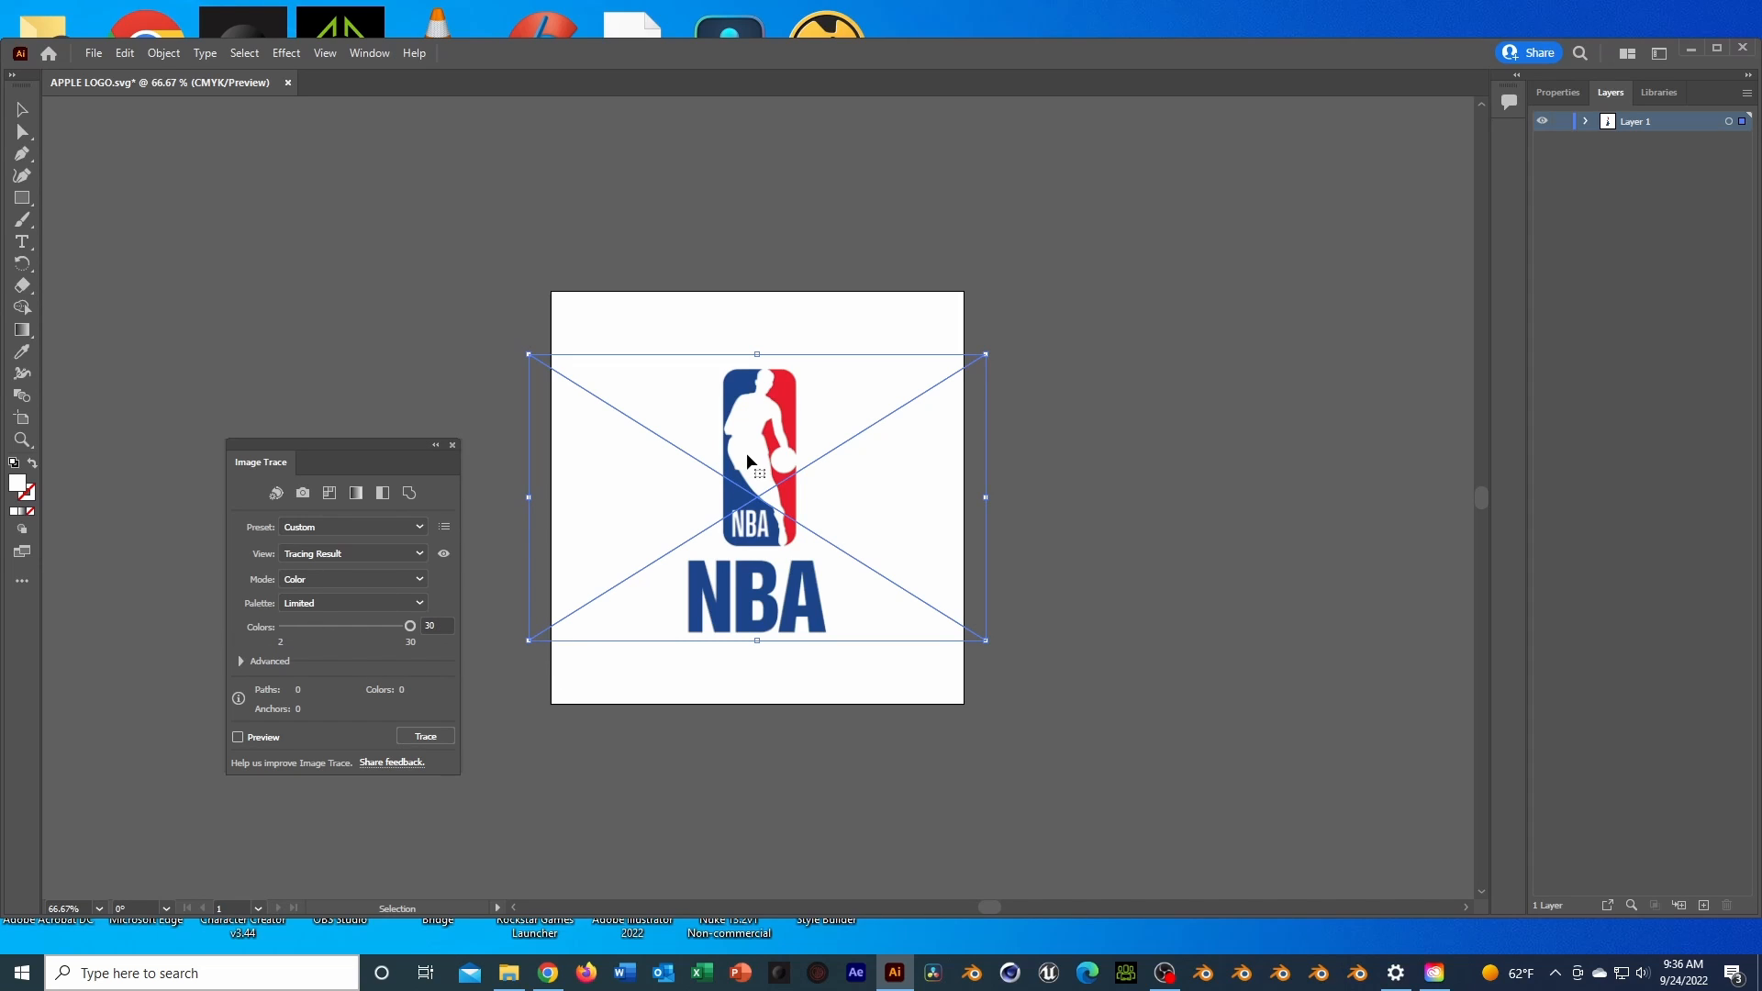
Trace the NBA logo image, accepting the large-image tracing, and expand the traced result into vector paths
{"action": "left_click", "coordinate": [437, 735]}
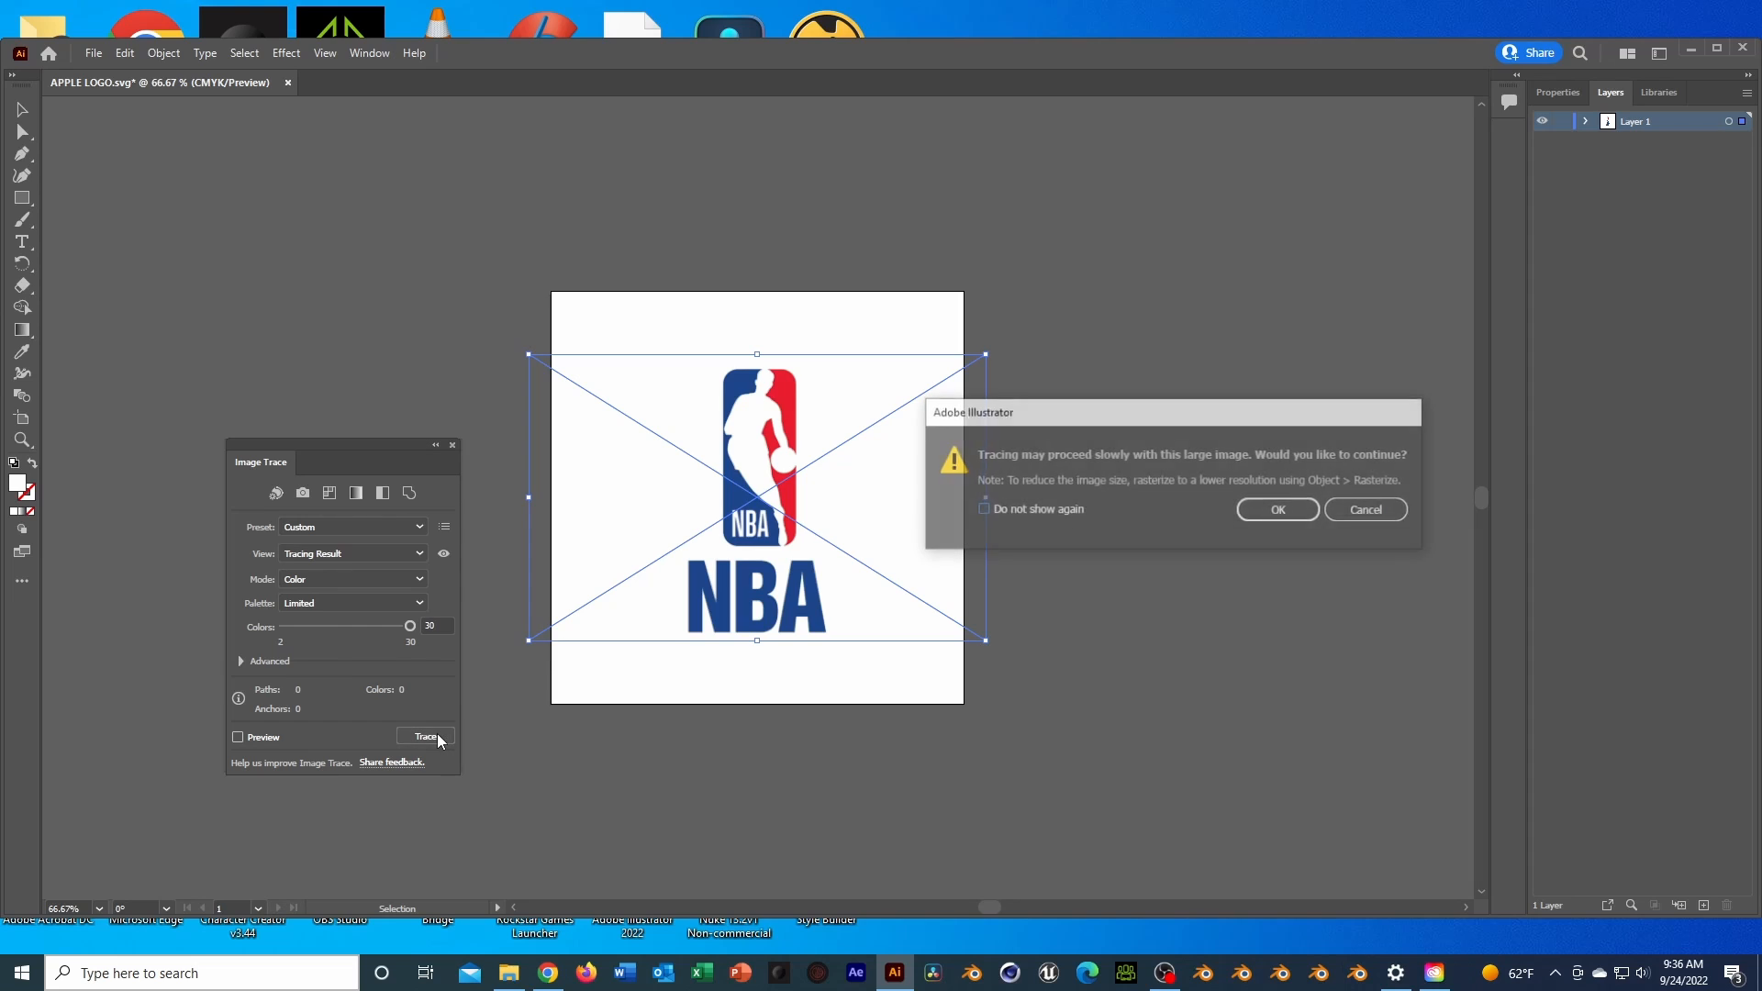
{"action": "left_click", "coordinate": [1291, 515]}
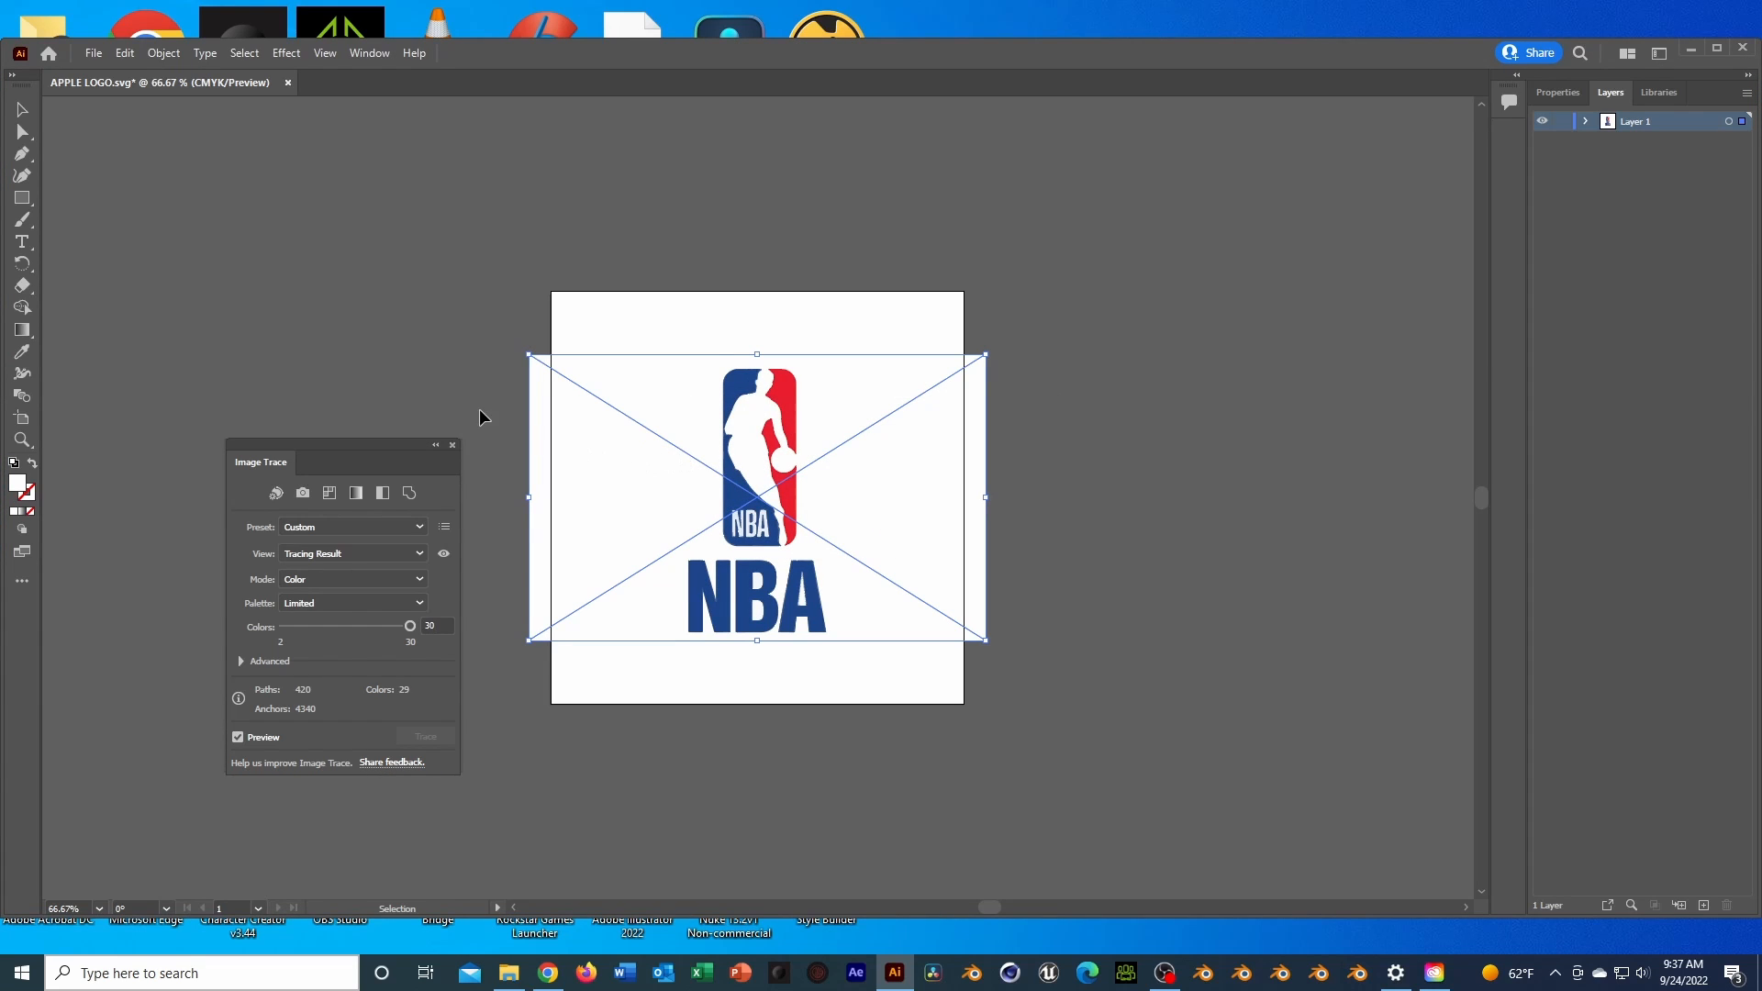
{"action": "left_click", "coordinate": [164, 52]}
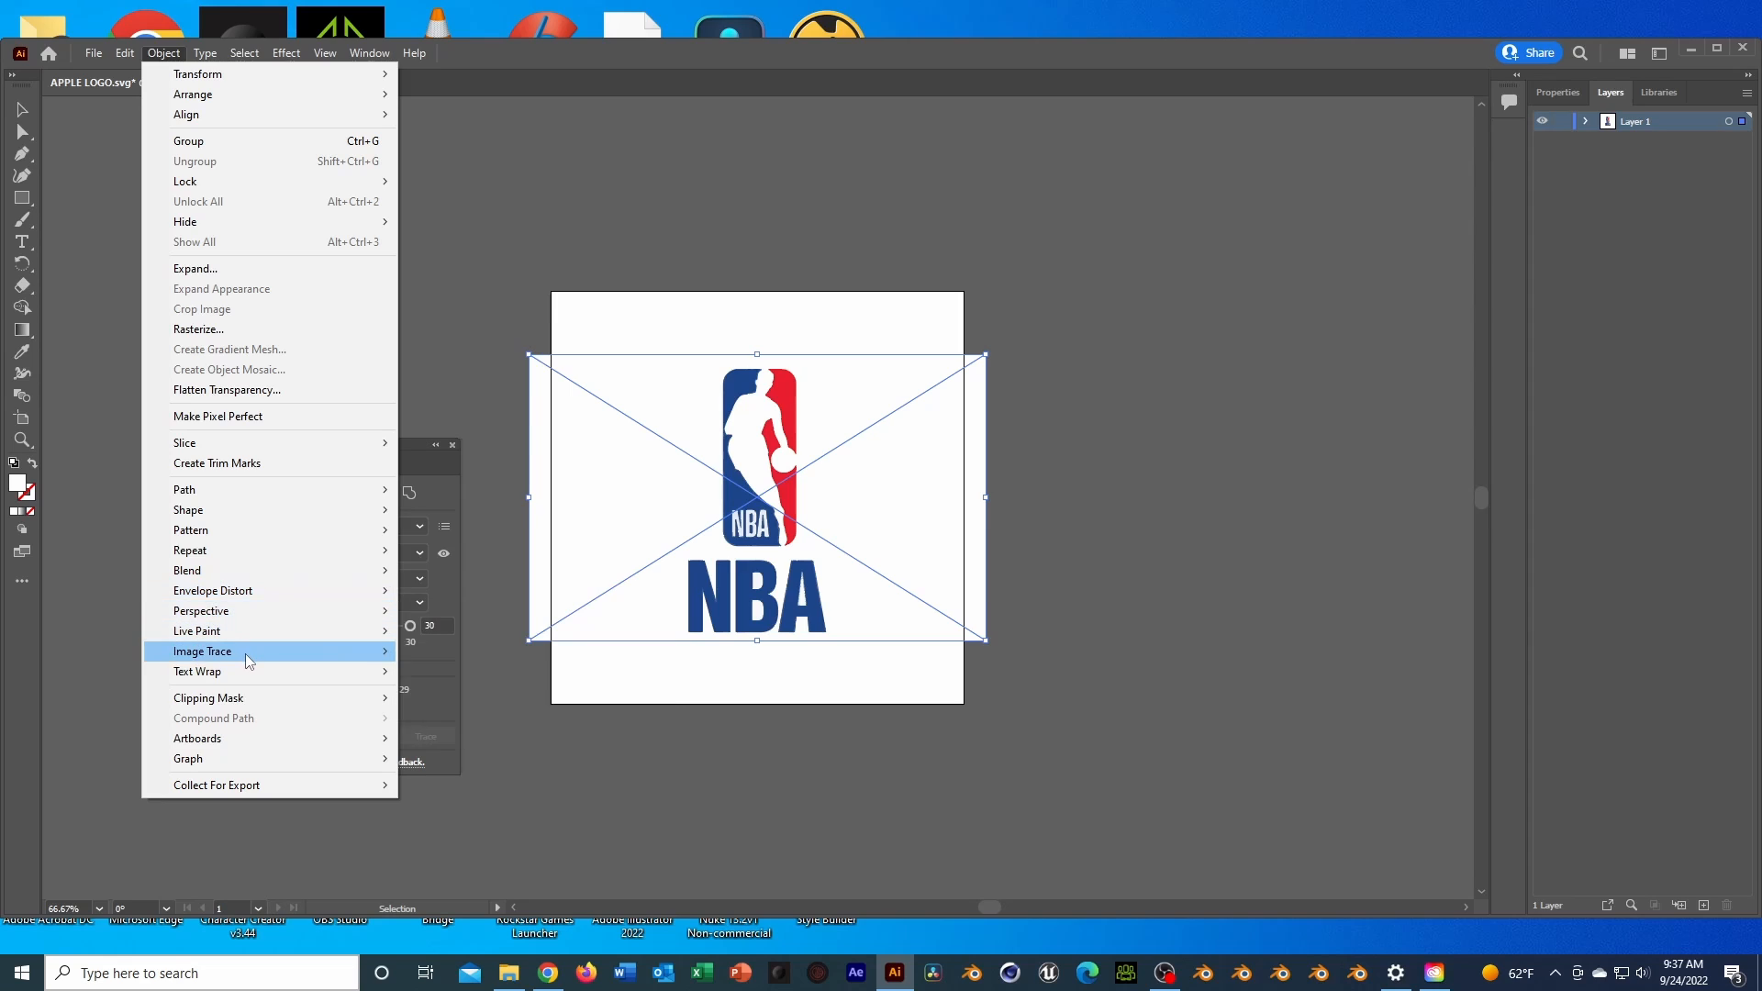
{"action": "mouse_move", "coordinate": [241, 652]}
{"action": "left_click", "coordinate": [459, 719]}
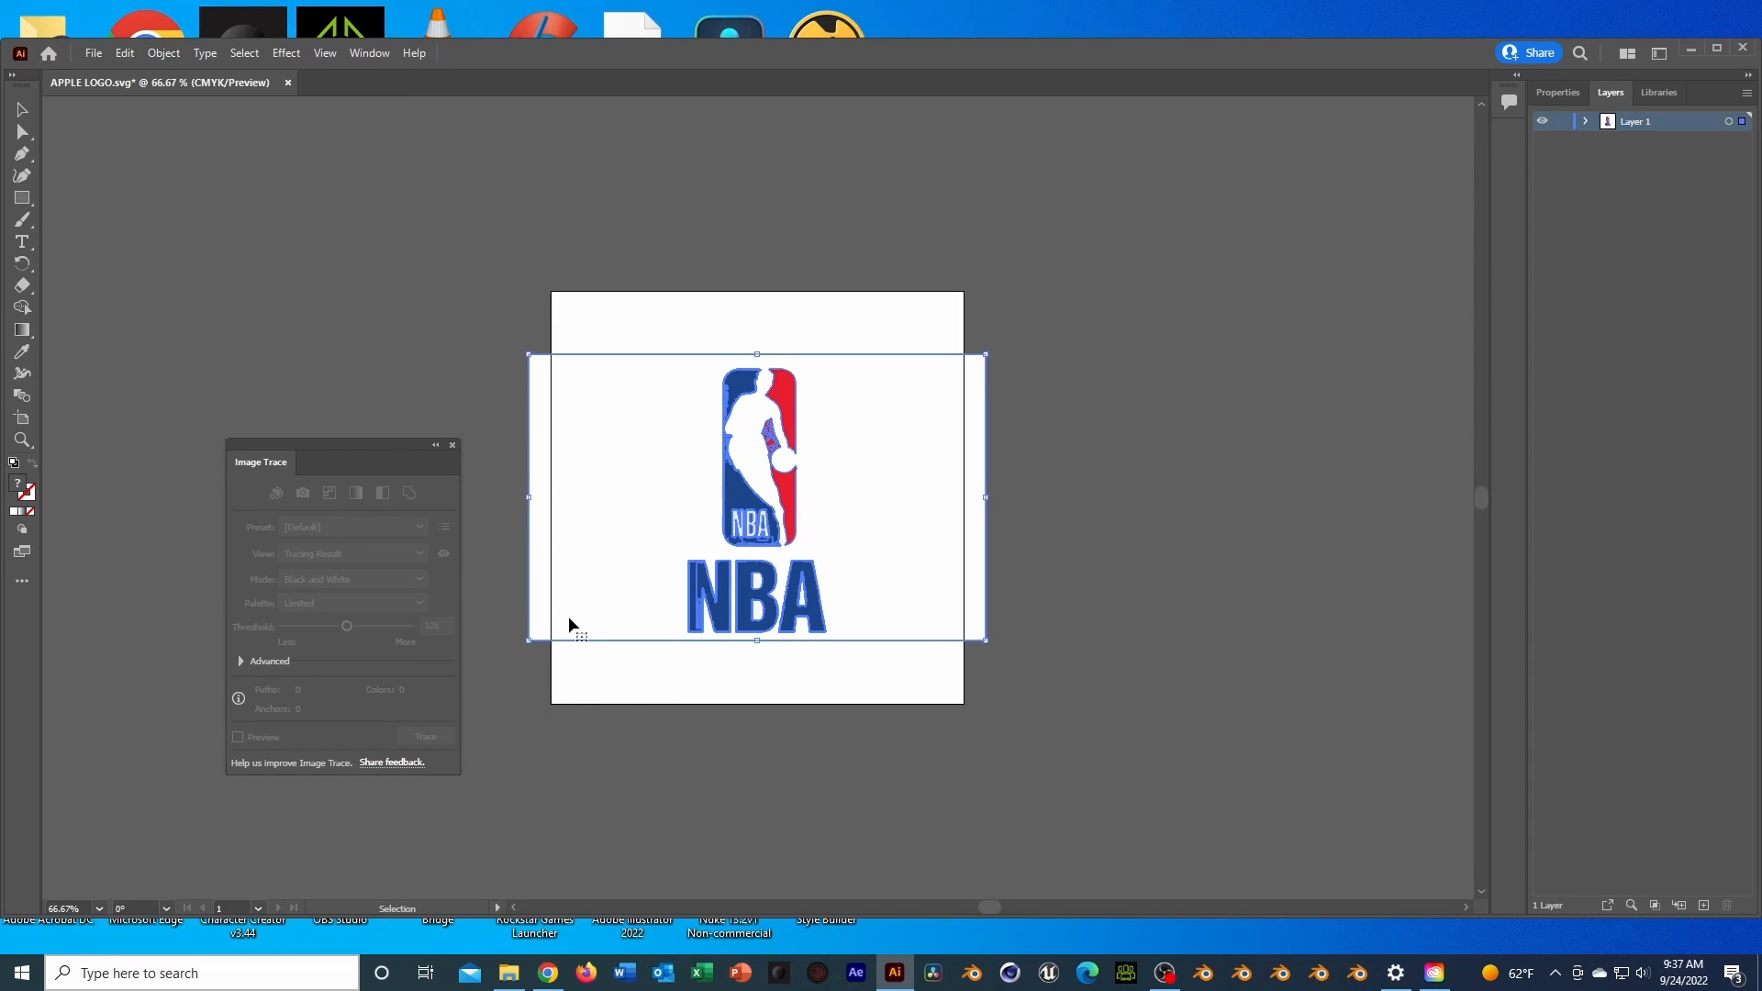
Expand Layer 1 and its group, toggle and select individual paths, and look through the NBA logo's separate traced shapes
{"action": "left_click", "coordinate": [1585, 121]}
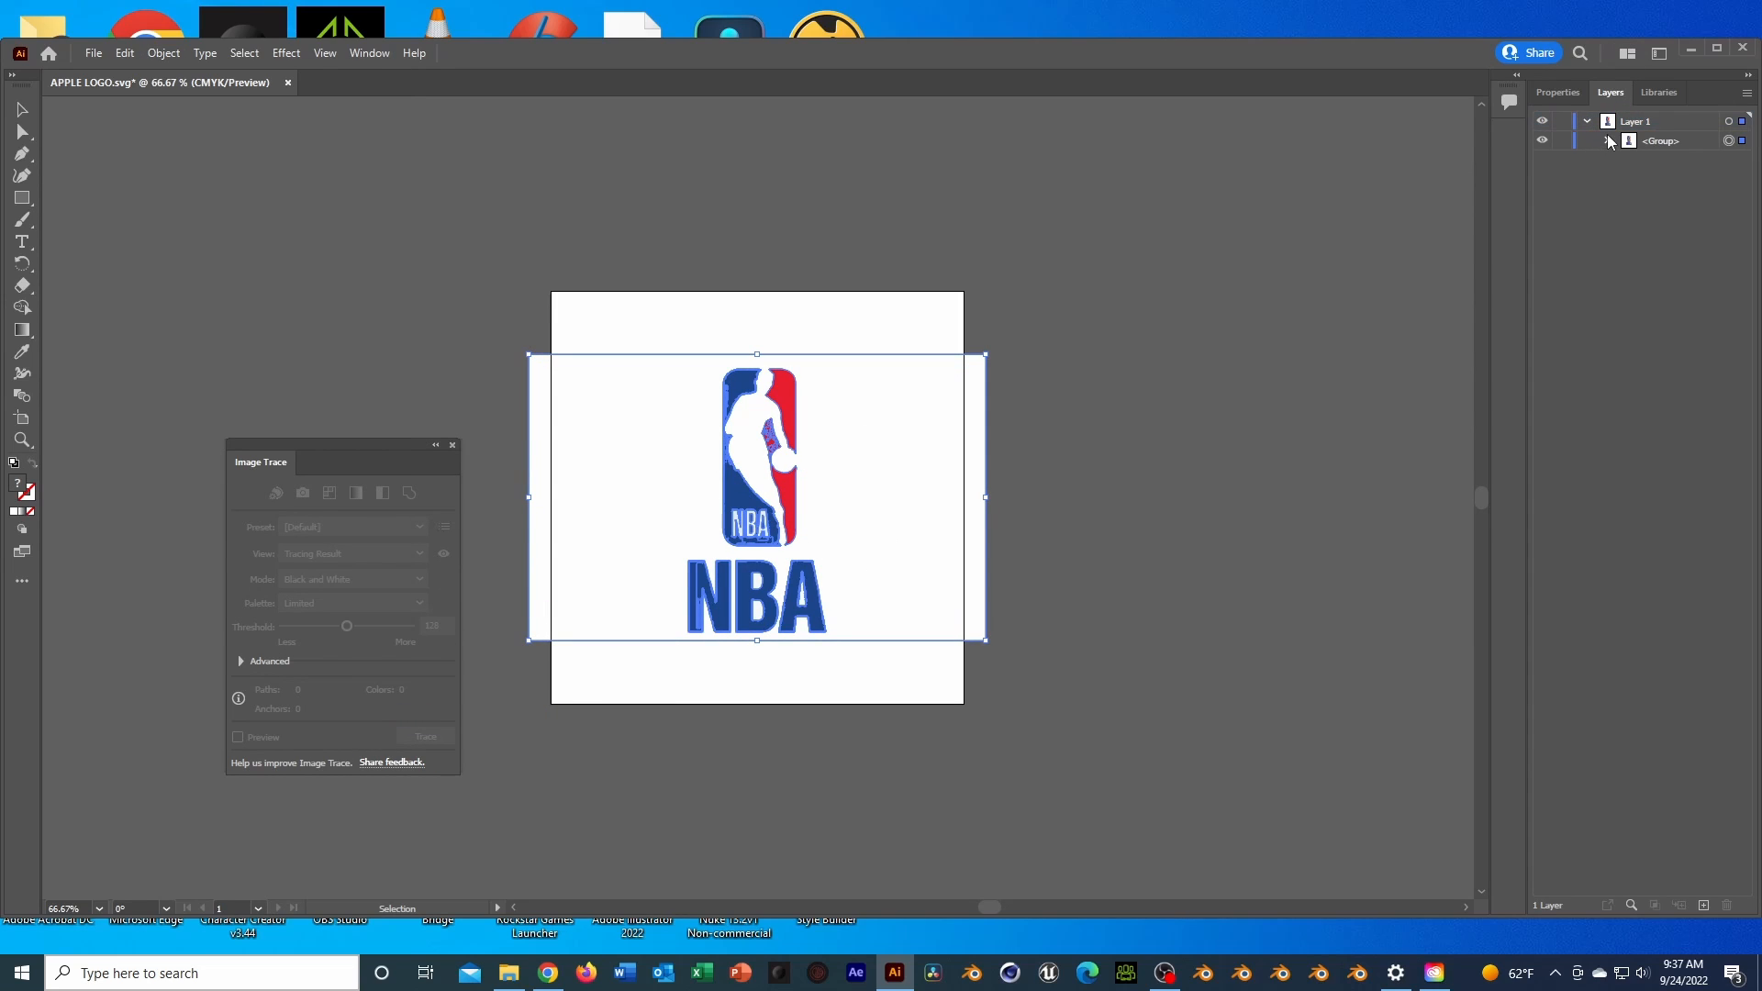
{"action": "left_click", "coordinate": [1606, 140]}
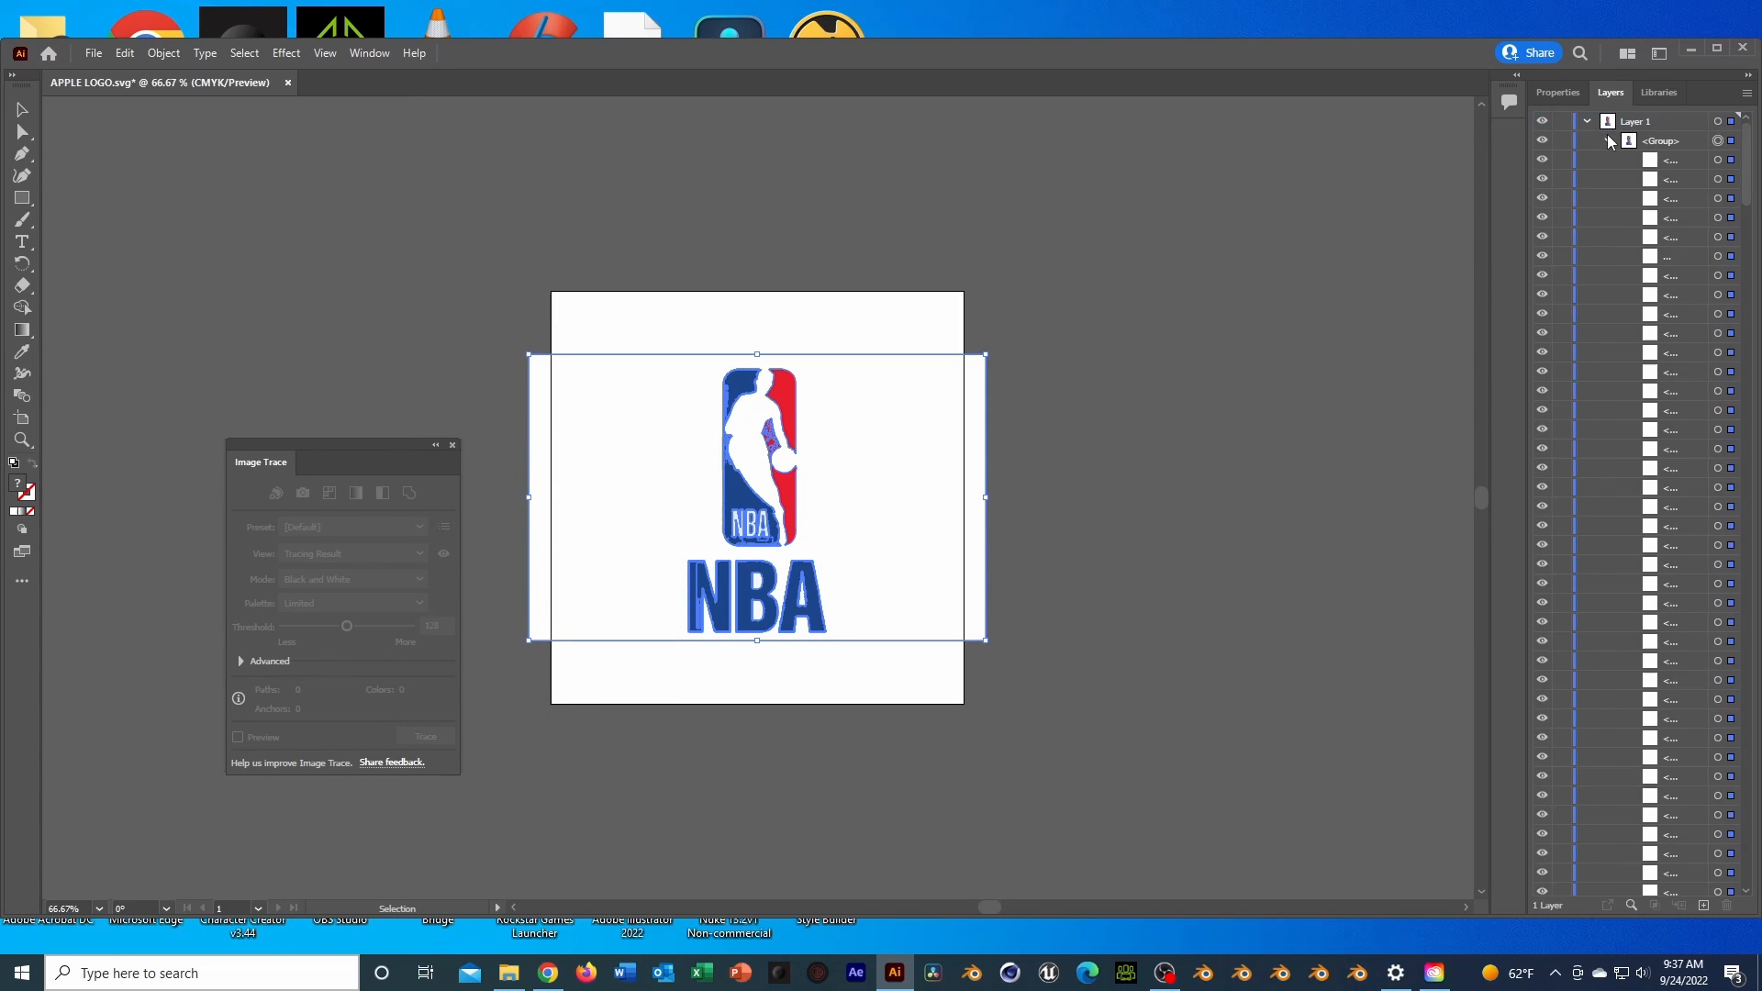
{"action": "left_click", "coordinate": [1543, 294]}
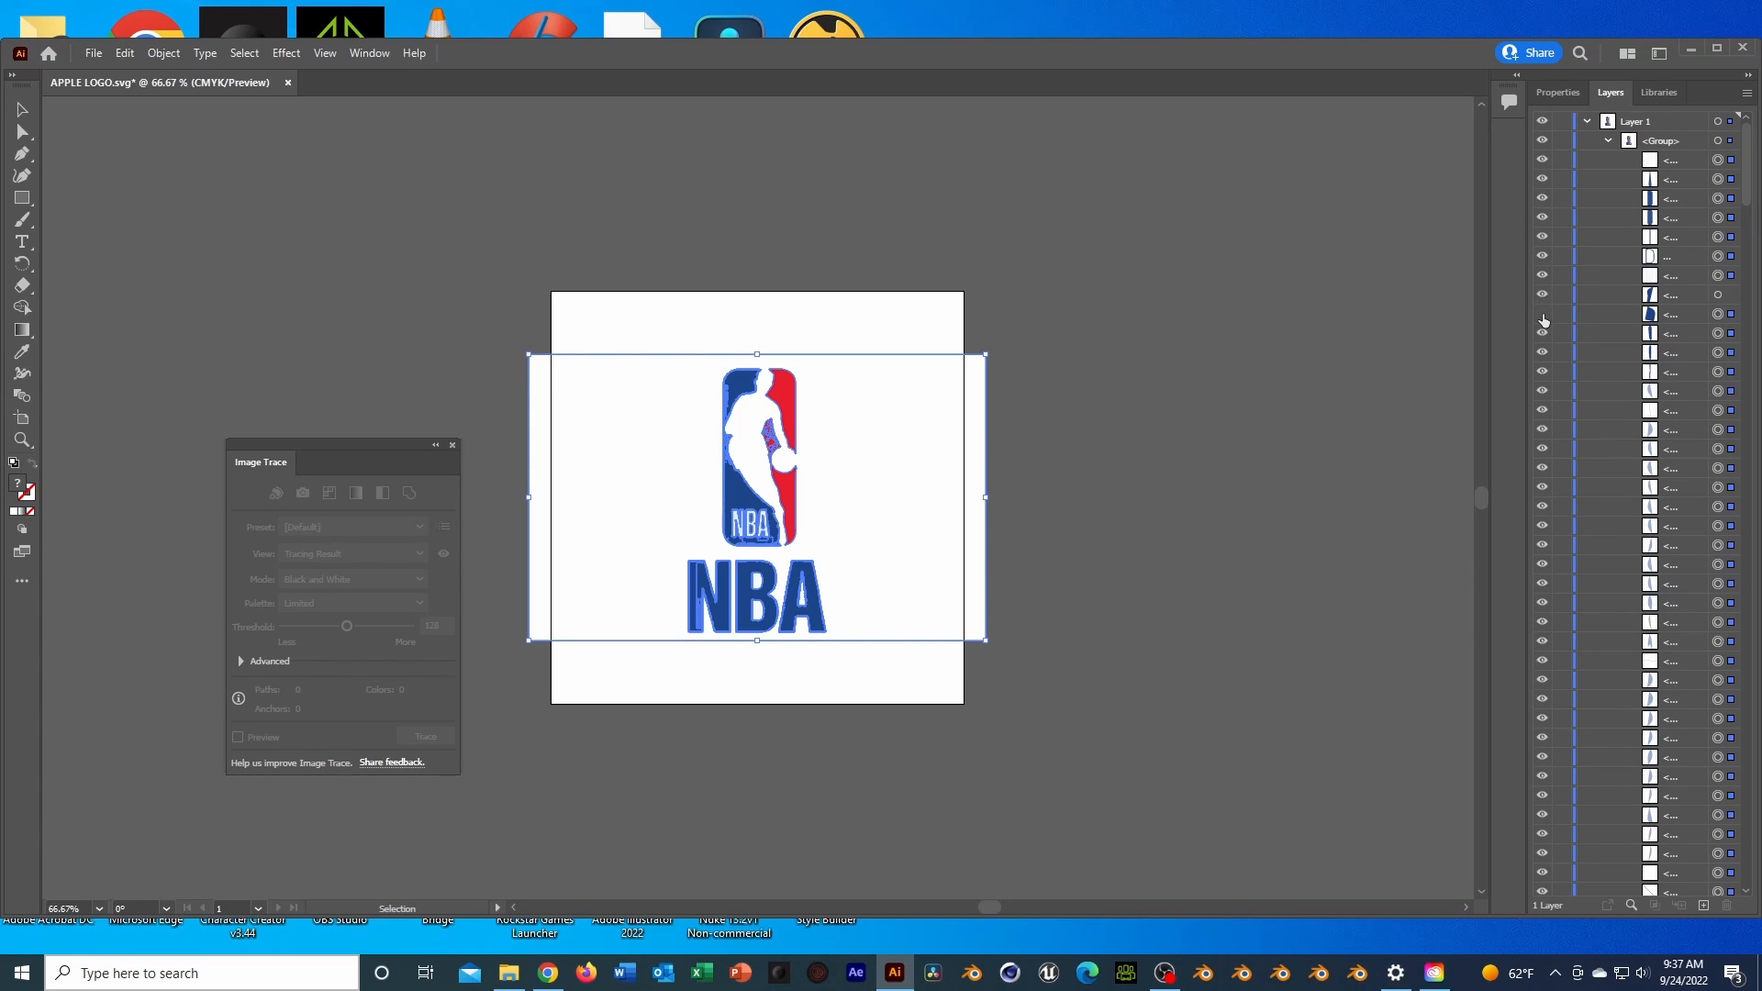
{"action": "left_click", "coordinate": [1543, 314]}
{"action": "scroll", "coordinate": [1554, 686], "scroll_direction": "down", "scroll_amount": 10}
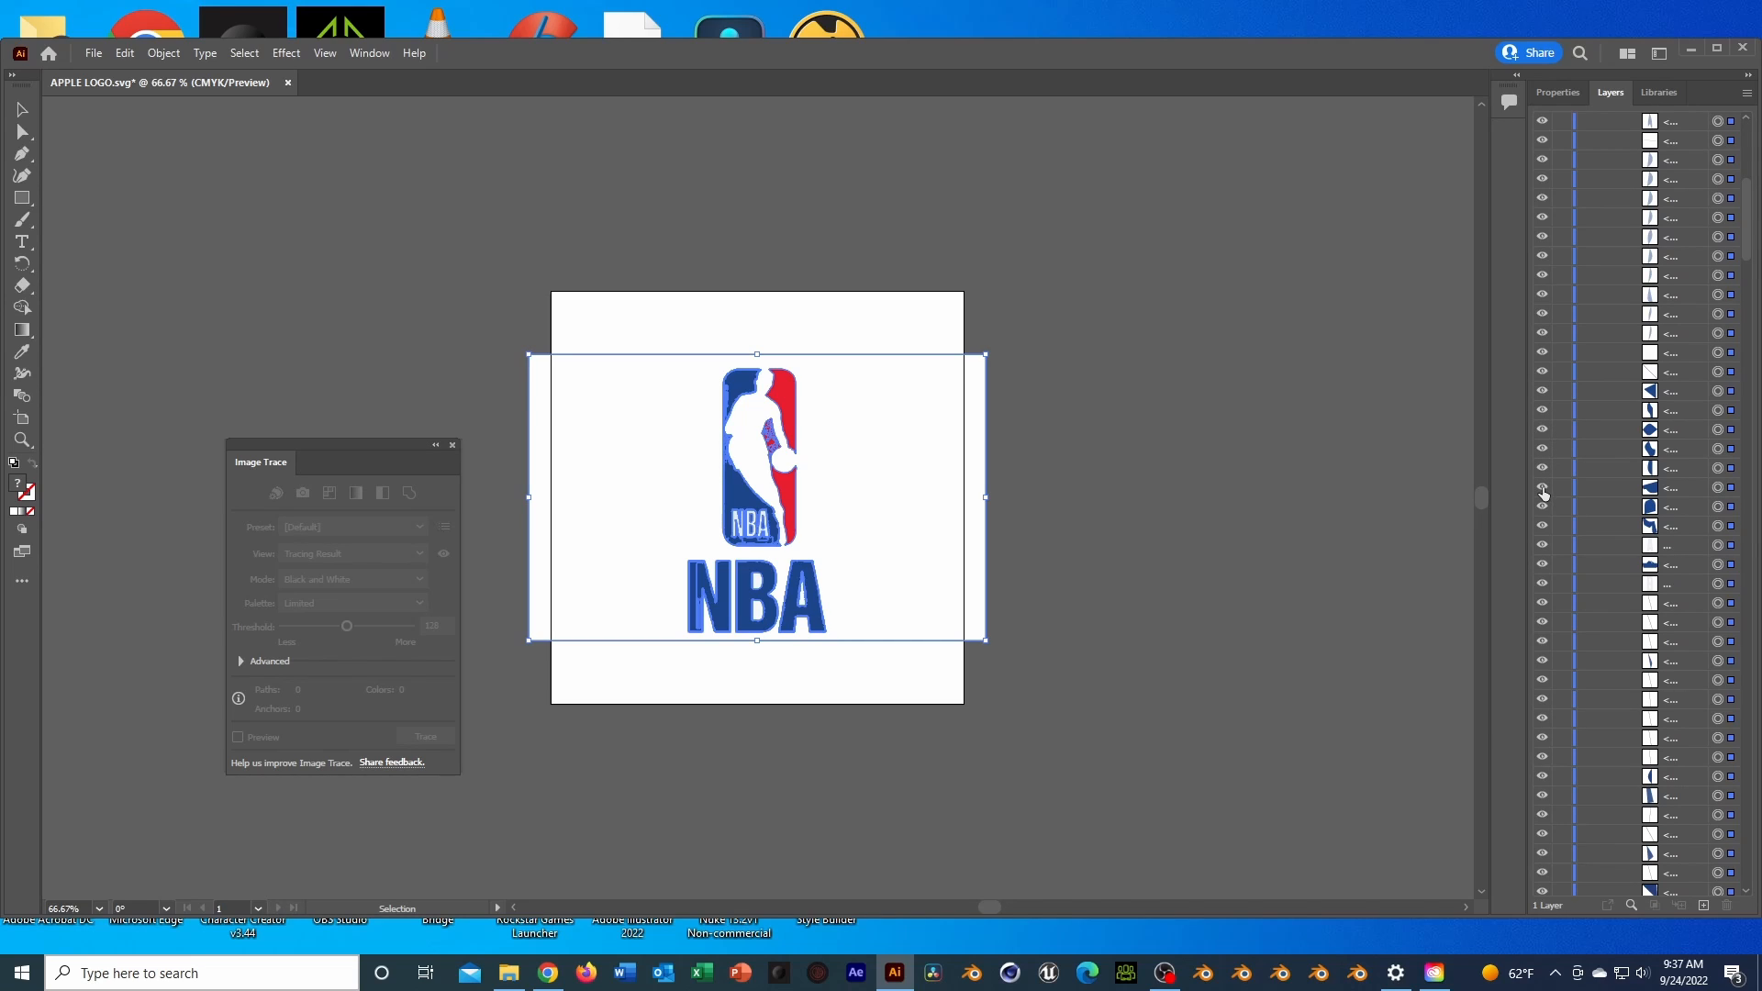
{"action": "left_click", "coordinate": [1543, 489]}
{"action": "left_click", "coordinate": [1730, 489]}
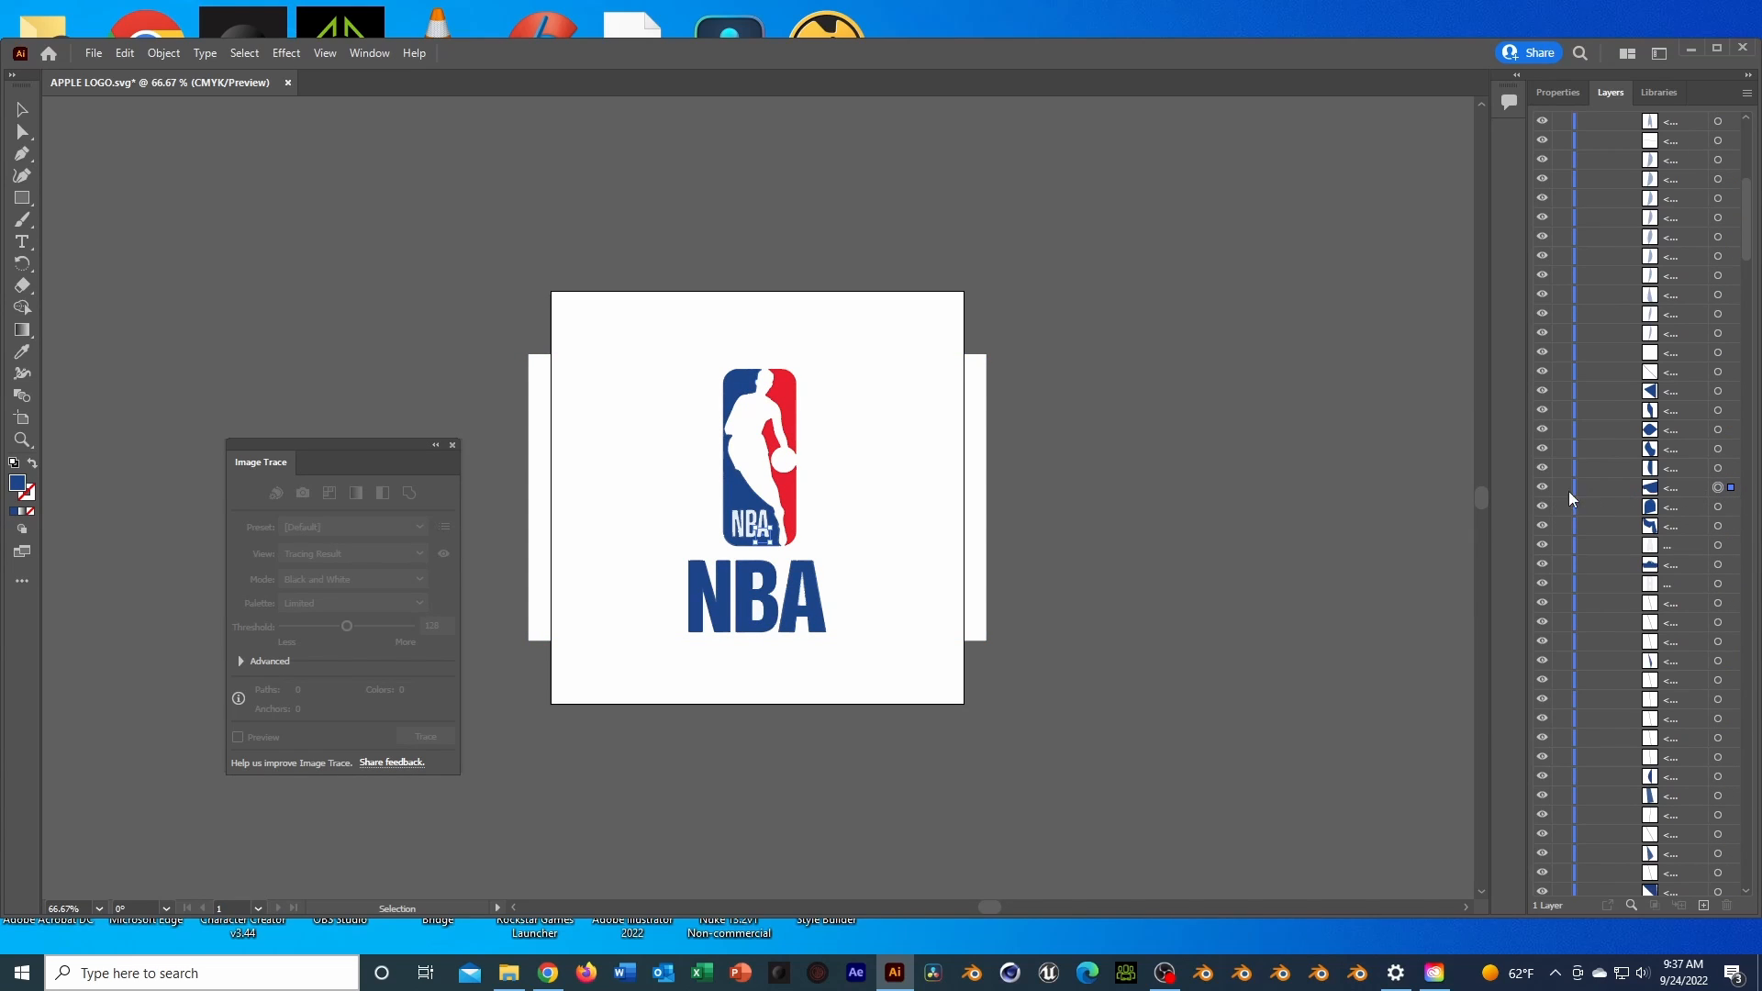
{"action": "left_click", "coordinate": [1542, 488]}
{"action": "scroll", "coordinate": [1598, 542], "scroll_direction": "down", "scroll_amount": 10}
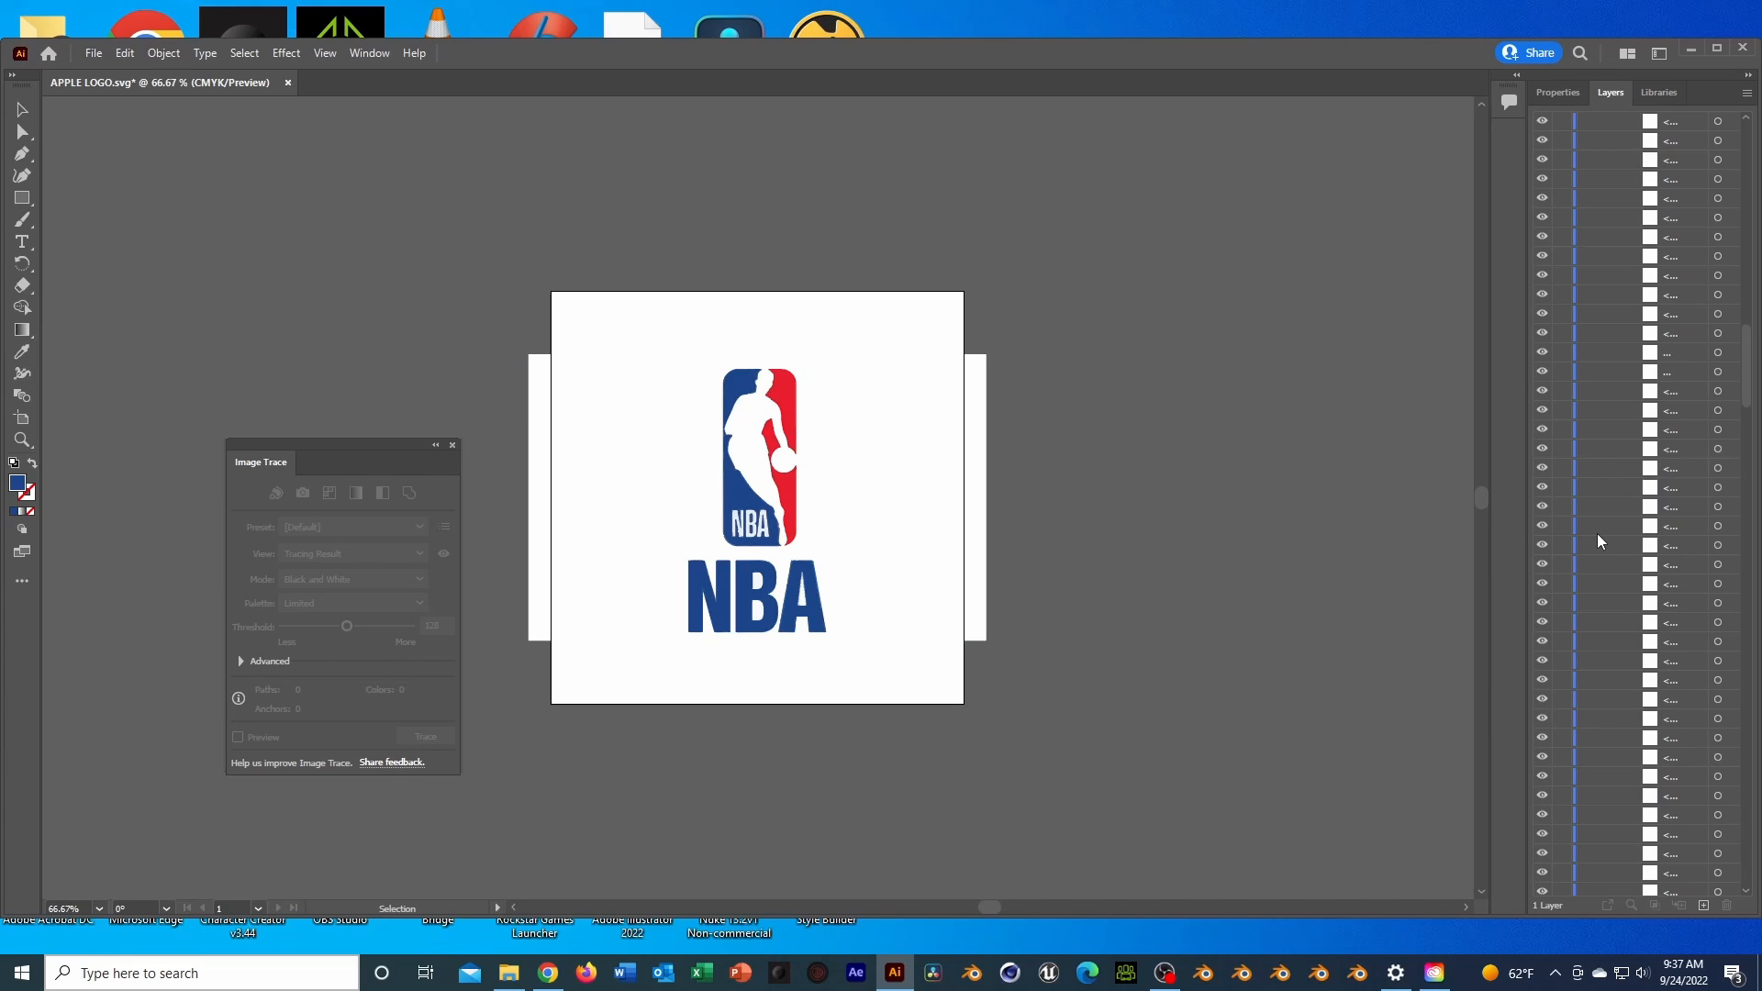
{"action": "scroll", "coordinate": [1598, 540], "scroll_direction": "down", "scroll_amount": 4}
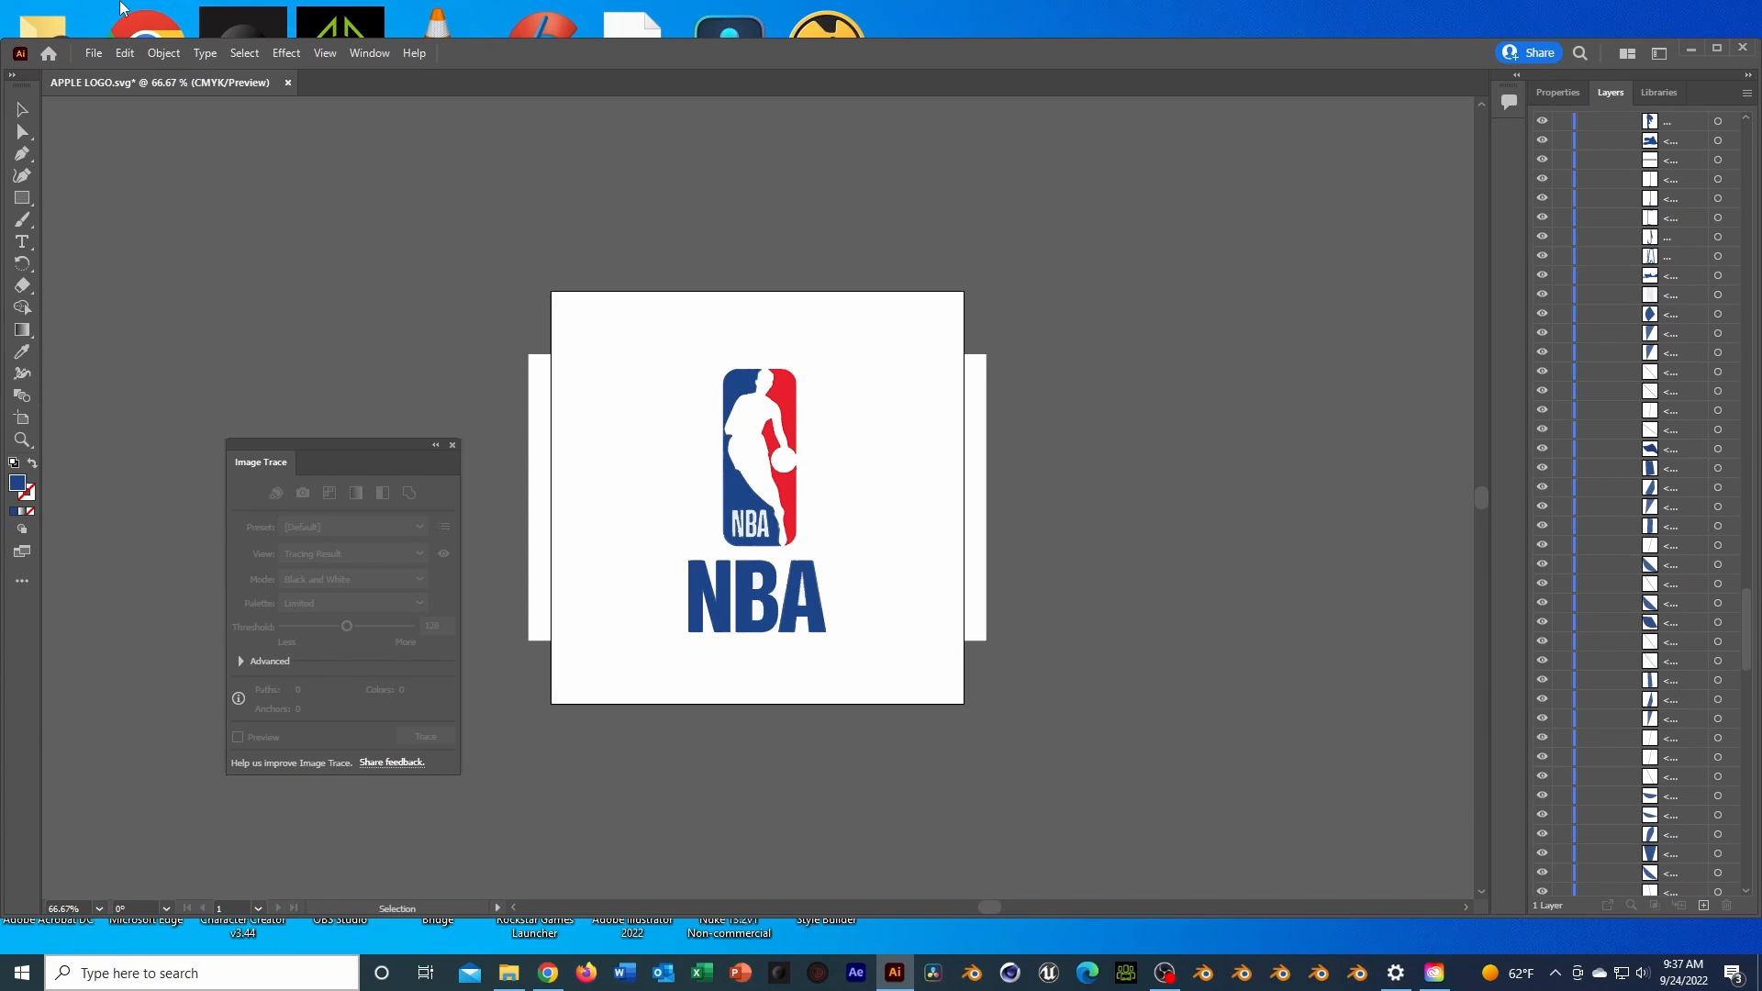
Export the traced artwork as an SVG file named NBA LOGO in the AI PNG TO SVG folder
{"action": "left_click", "coordinate": [94, 52]}
{"action": "mouse_move", "coordinate": [259, 413]}
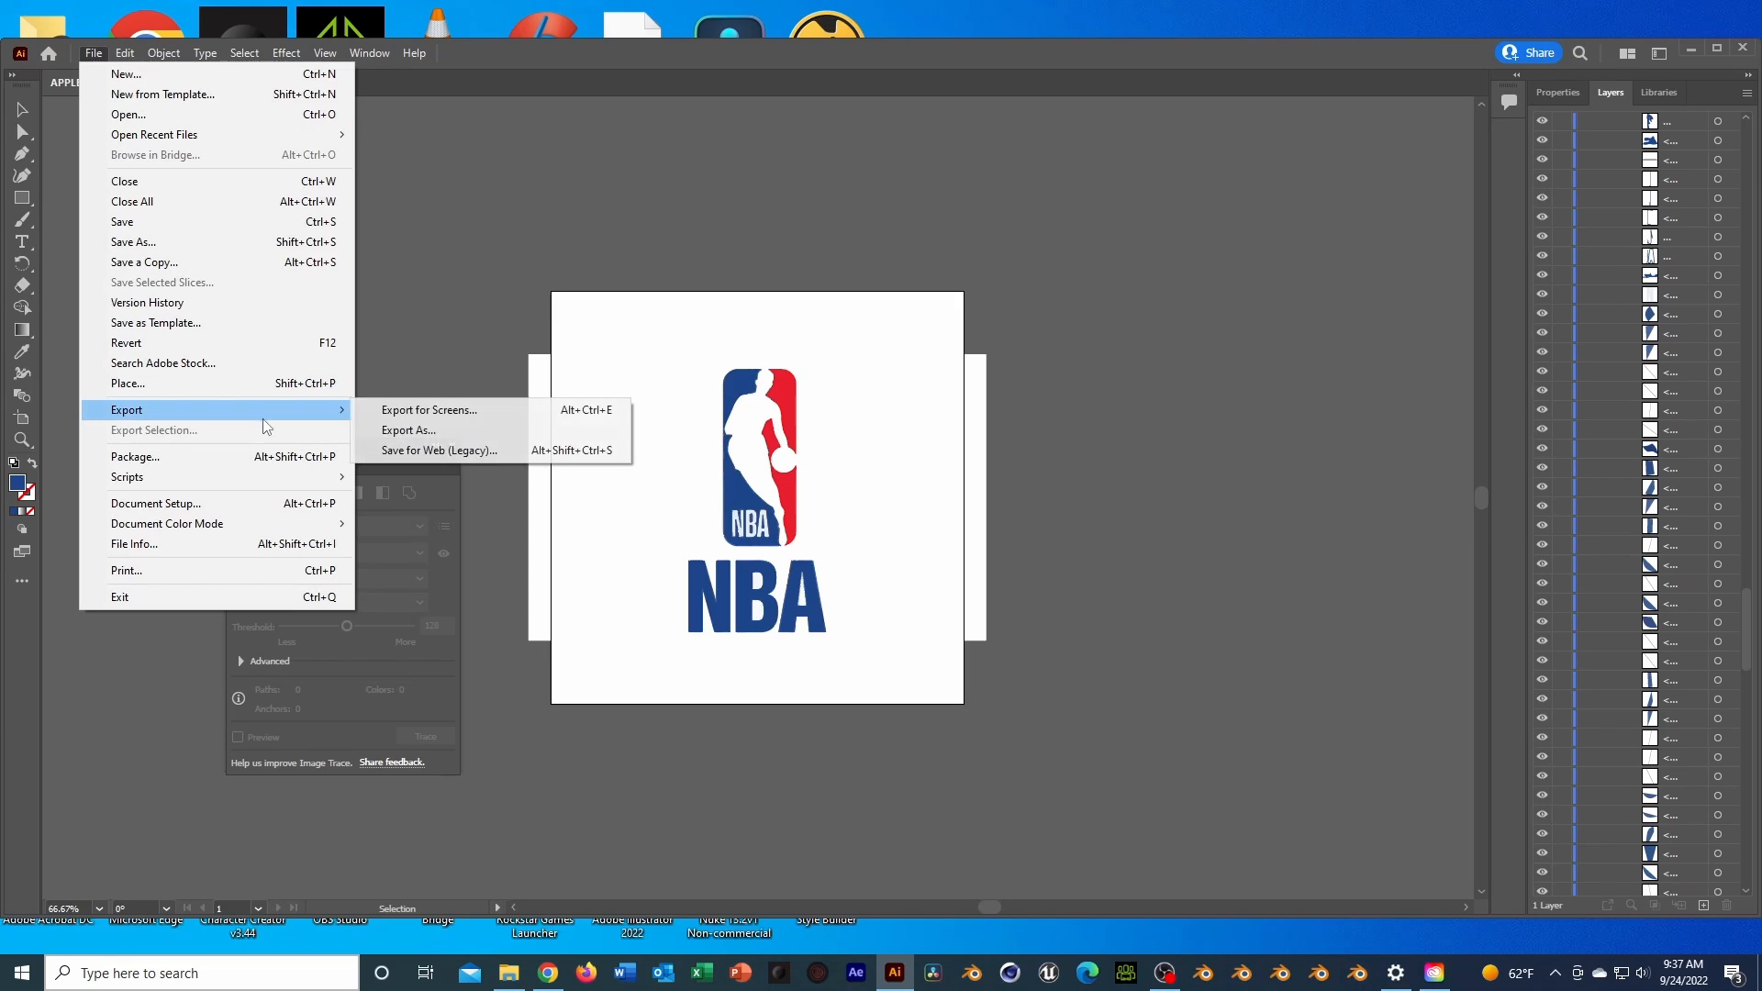
{"action": "left_click", "coordinate": [399, 429]}
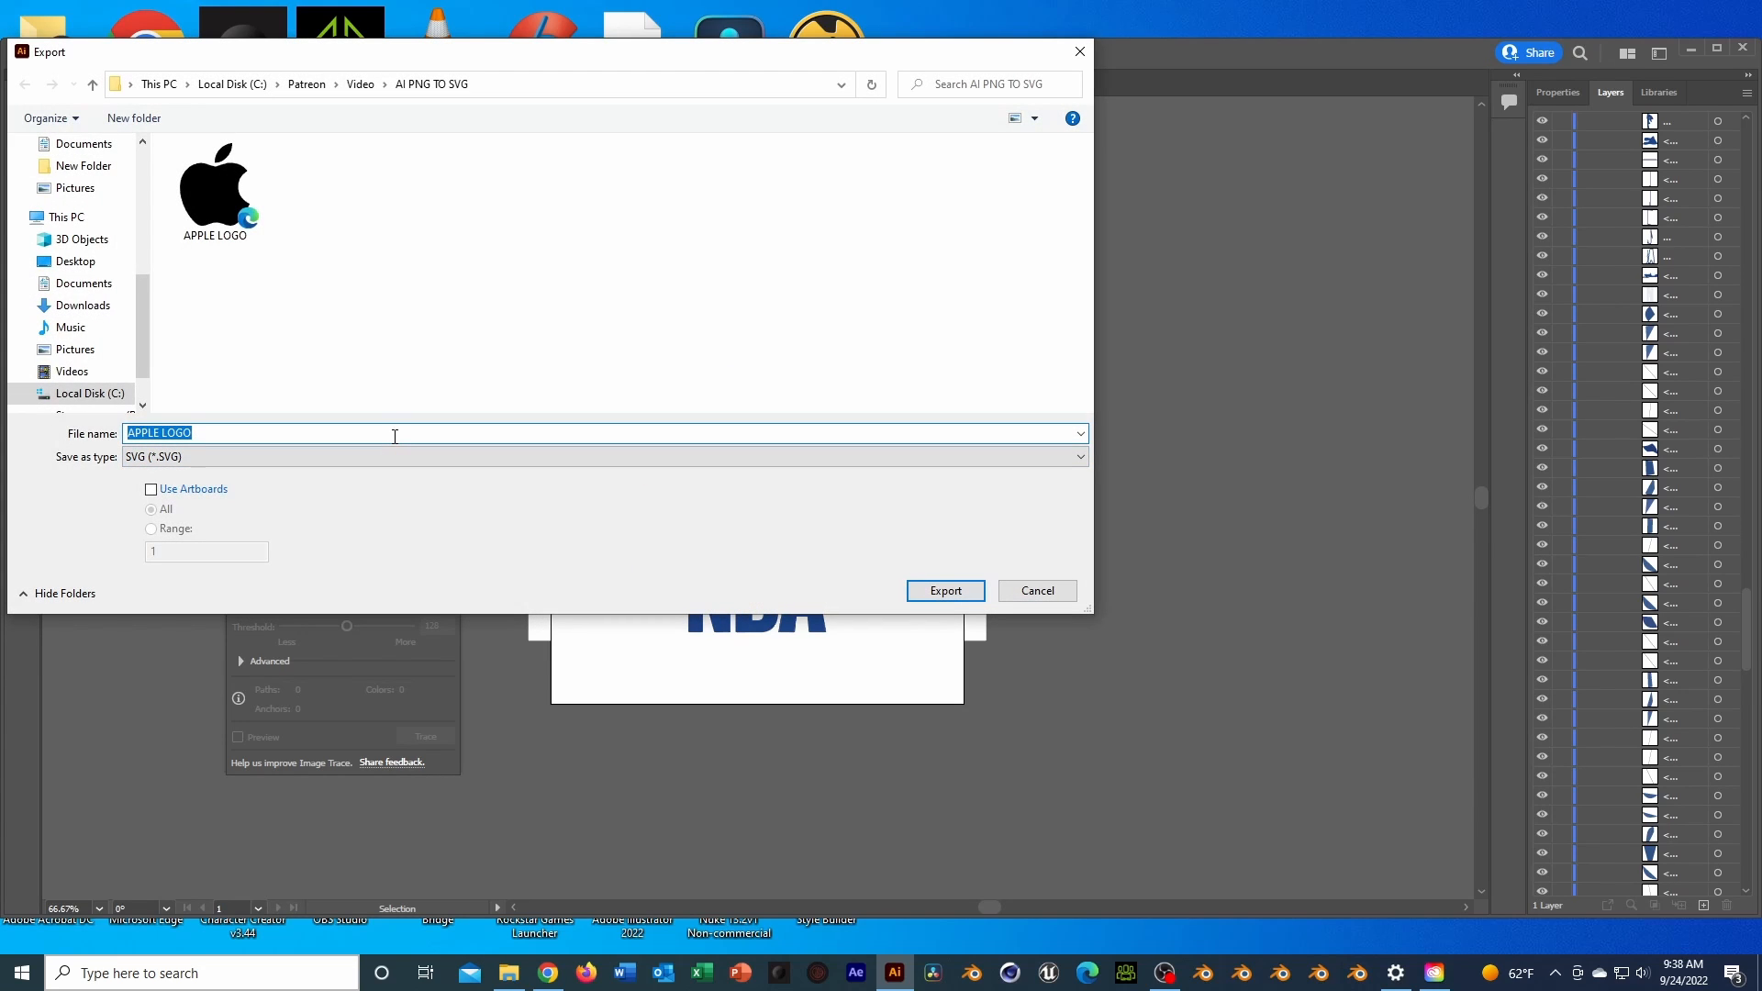
{"action": "type", "text": "NBA LOGO"}
{"action": "key", "text": "Return"}
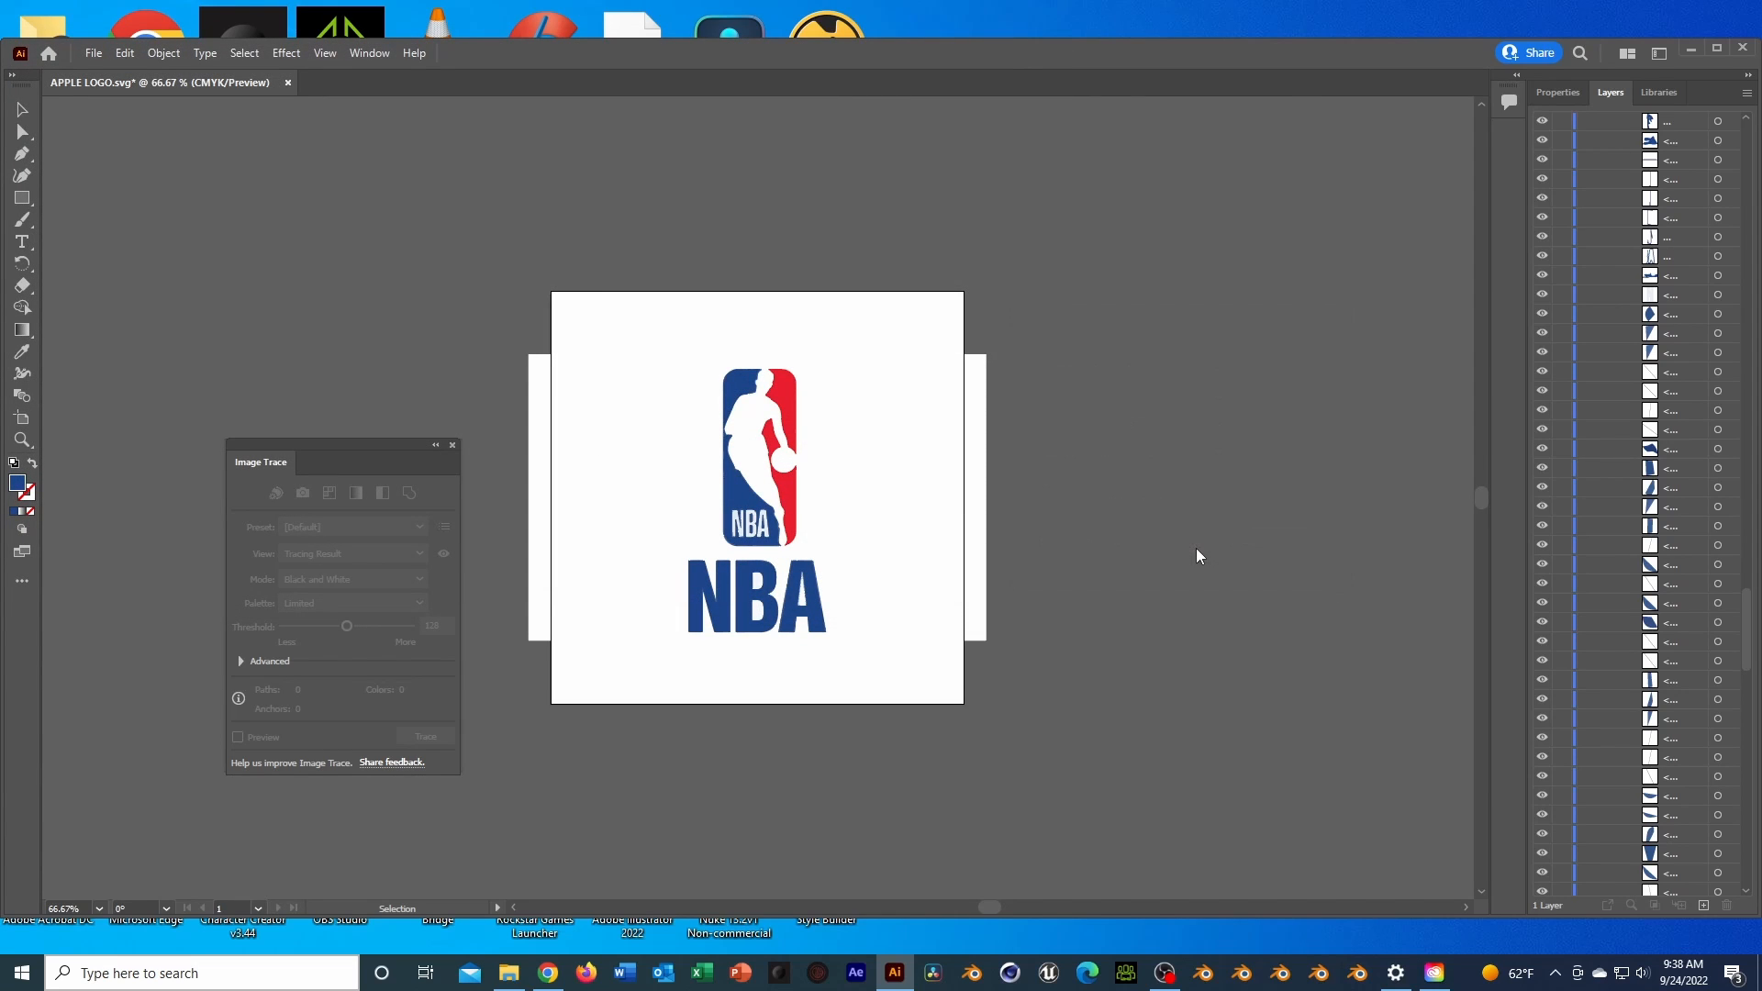
{"action": "left_click", "coordinate": [1192, 546]}
Close the Creative Cloud Desktop window
{"action": "mouse_move", "coordinate": [1434, 972]}
{"action": "left_click", "coordinate": [1508, 834]}
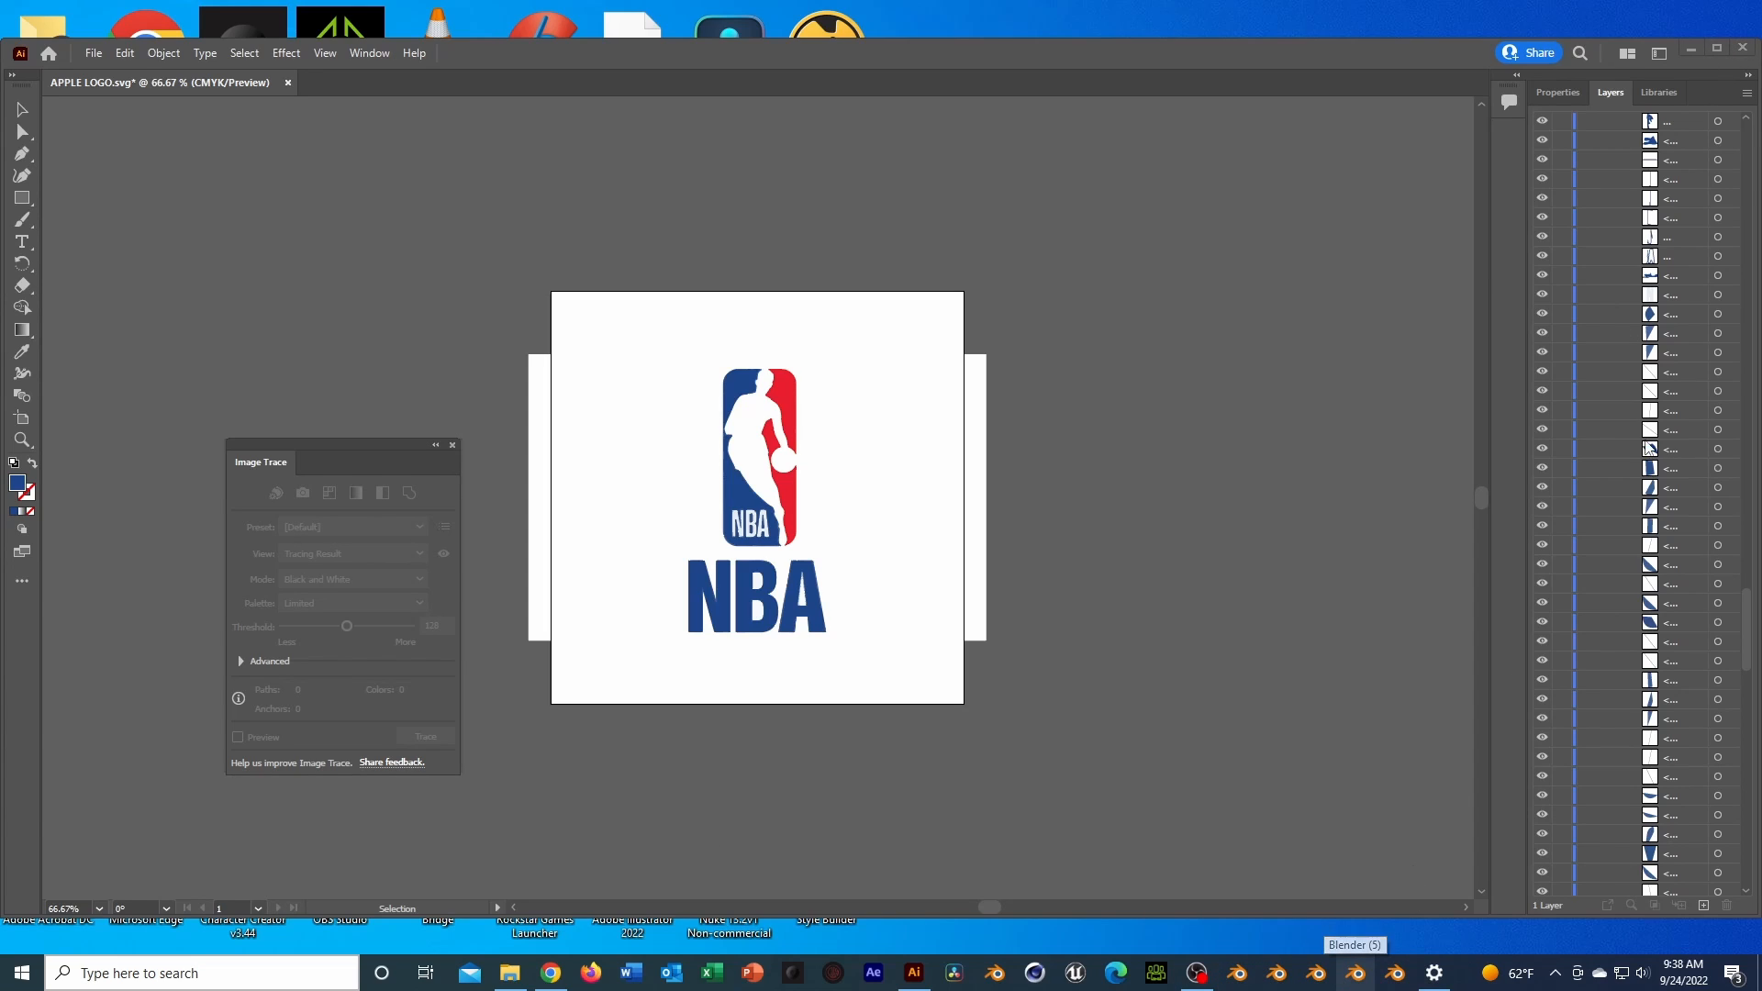
Minimize the Illustrator window and switch to the Blender window with its default scene
{"action": "left_click", "coordinate": [1689, 46]}
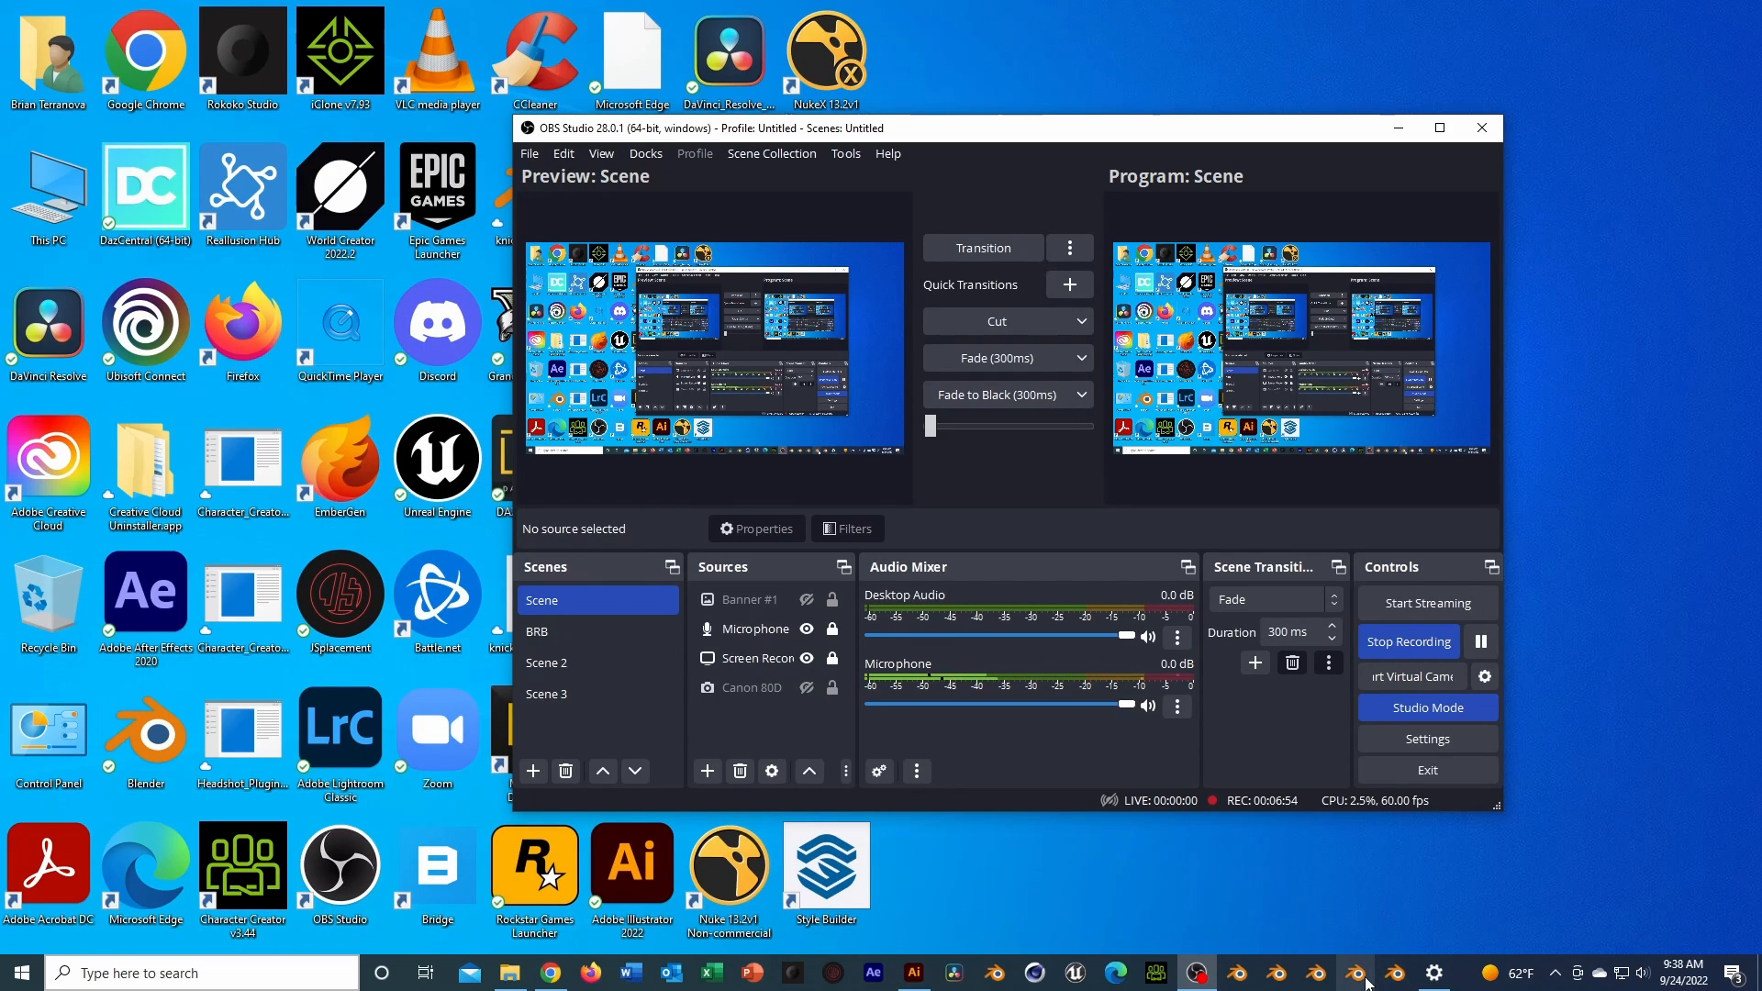
{"action": "left_click", "coordinate": [1358, 975]}
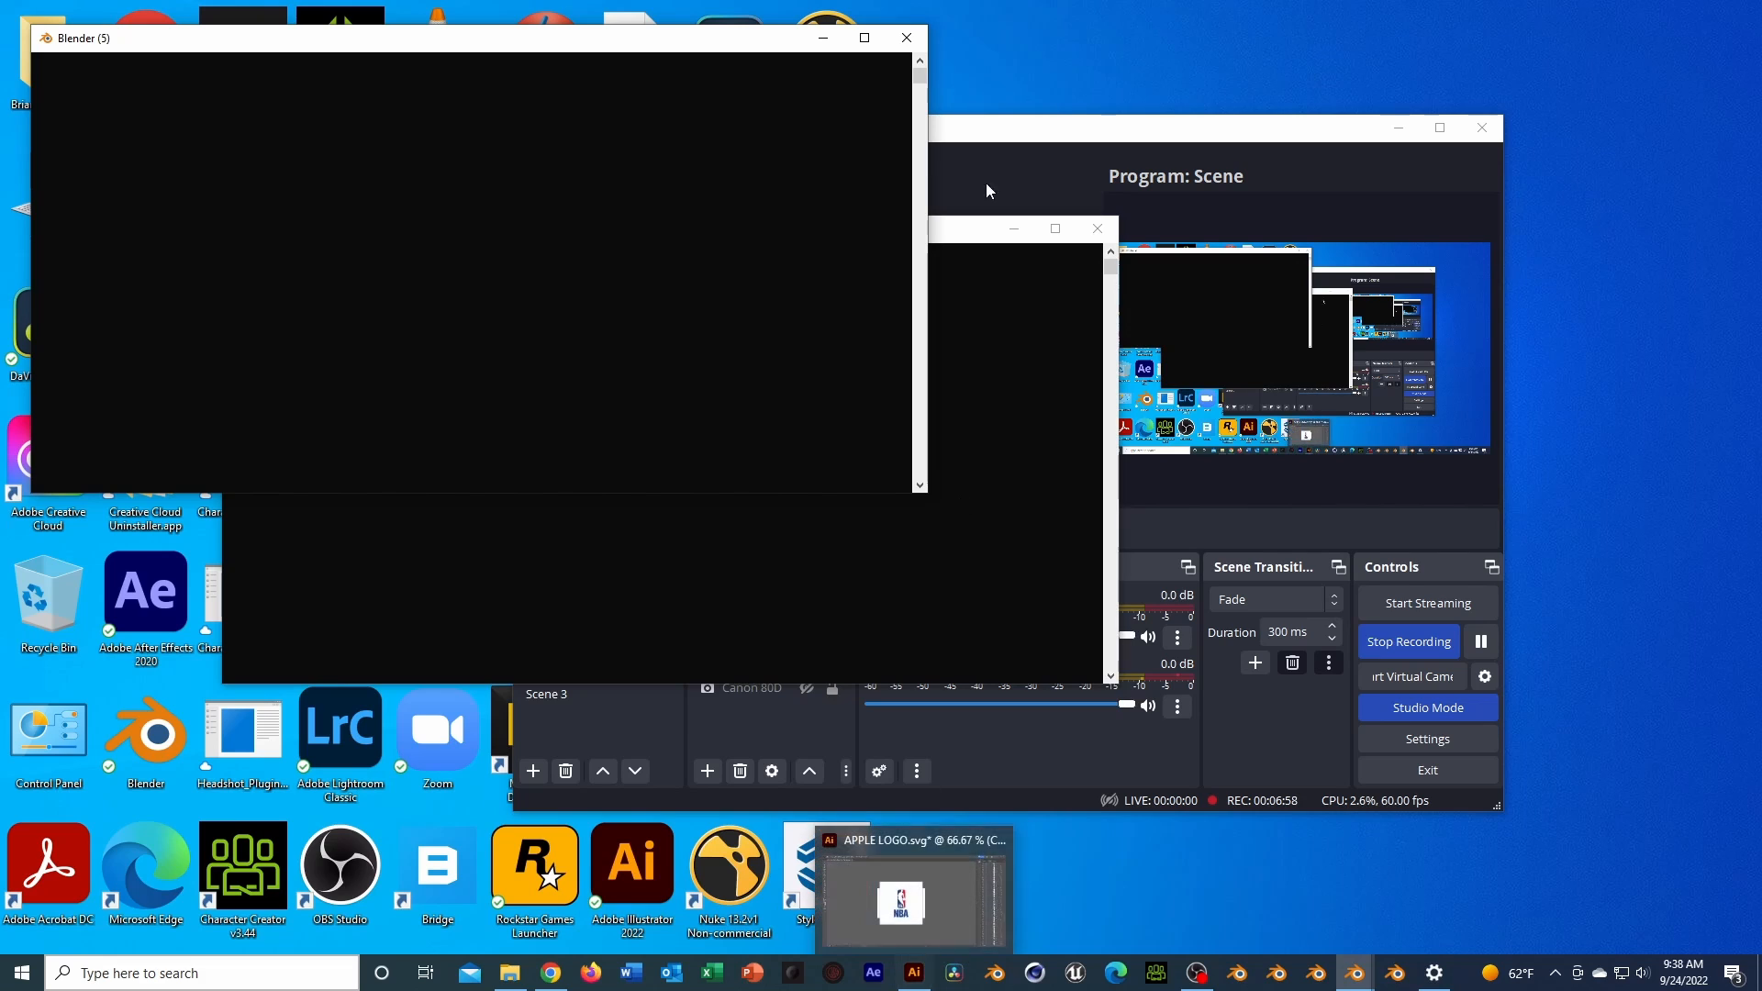
{"action": "left_click", "coordinate": [911, 37]}
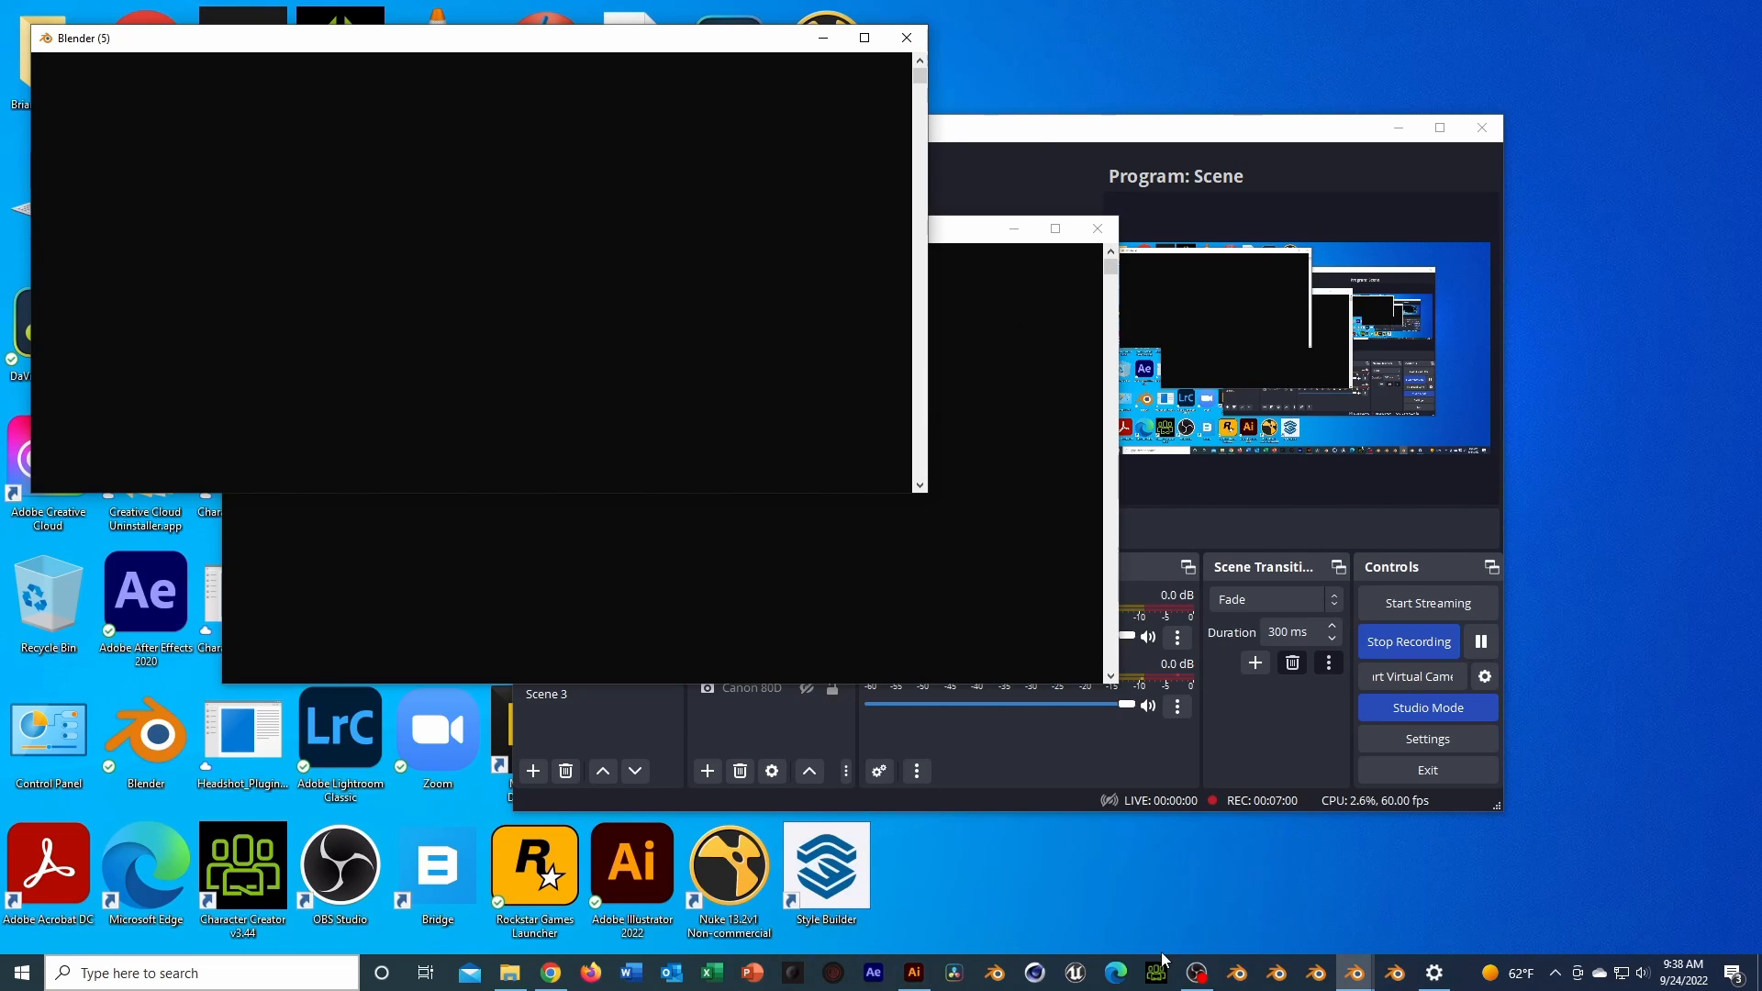
{"action": "left_click", "coordinate": [932, 987]}
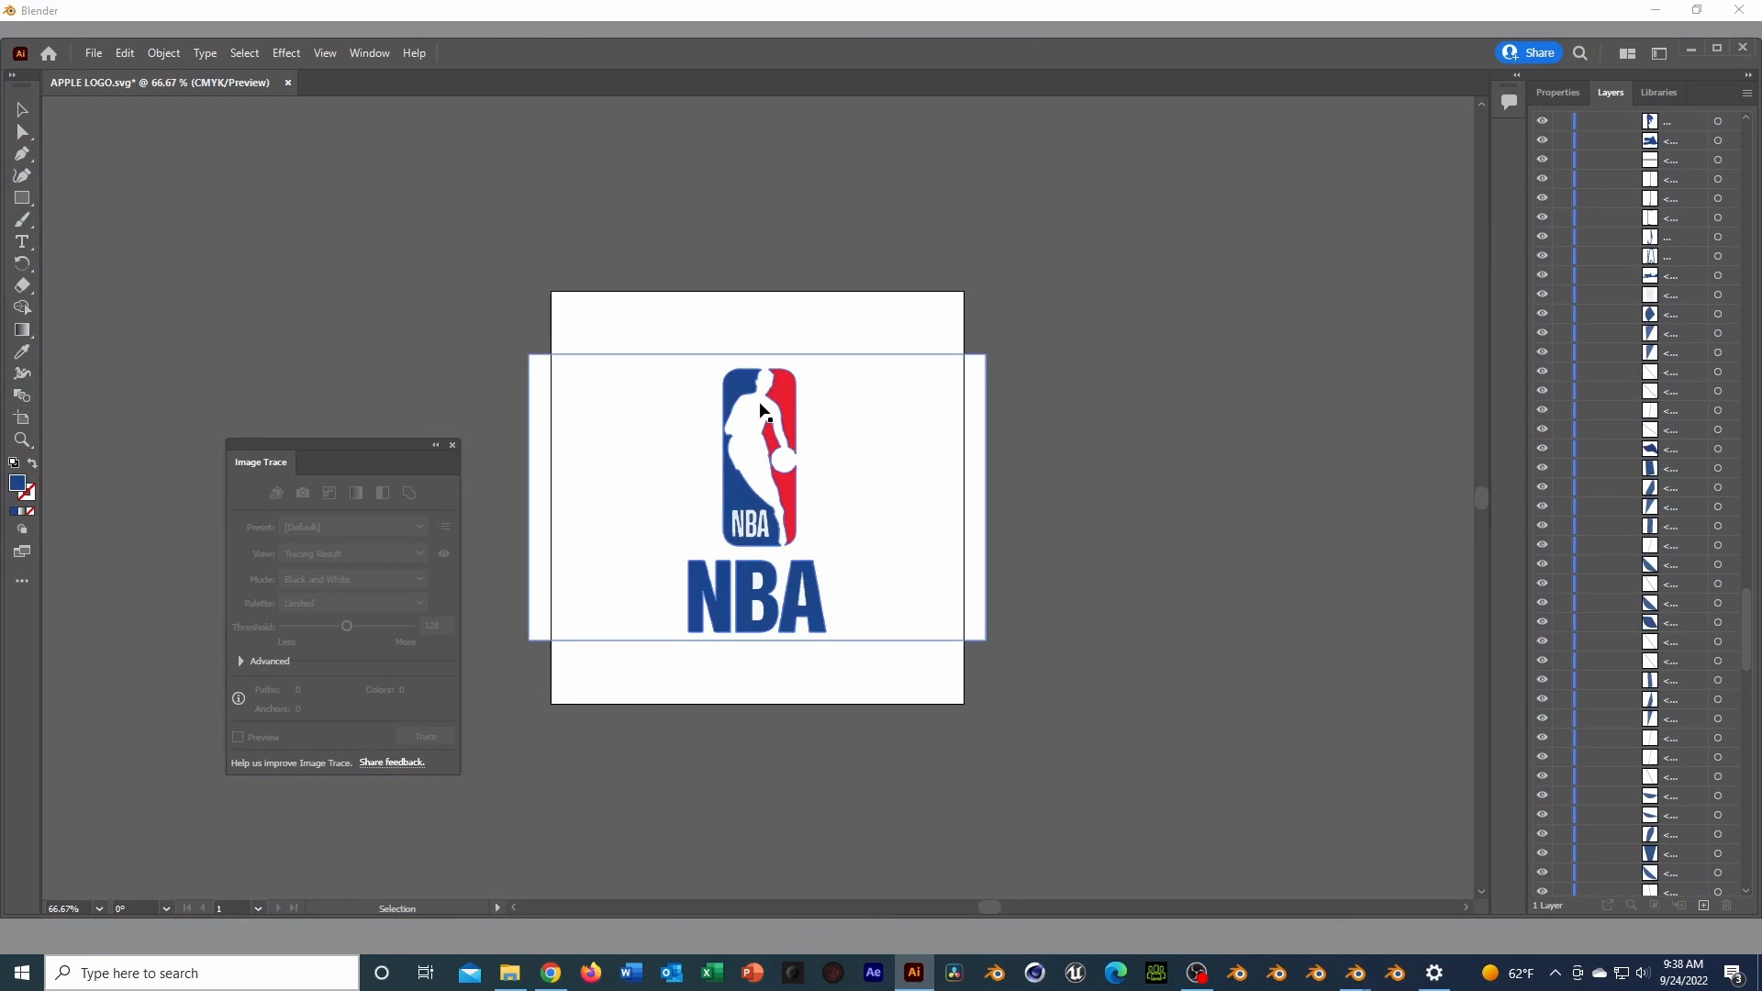
{"action": "left_click", "coordinate": [1365, 978]}
{"action": "mouse_move", "coordinate": [1422, 903]}
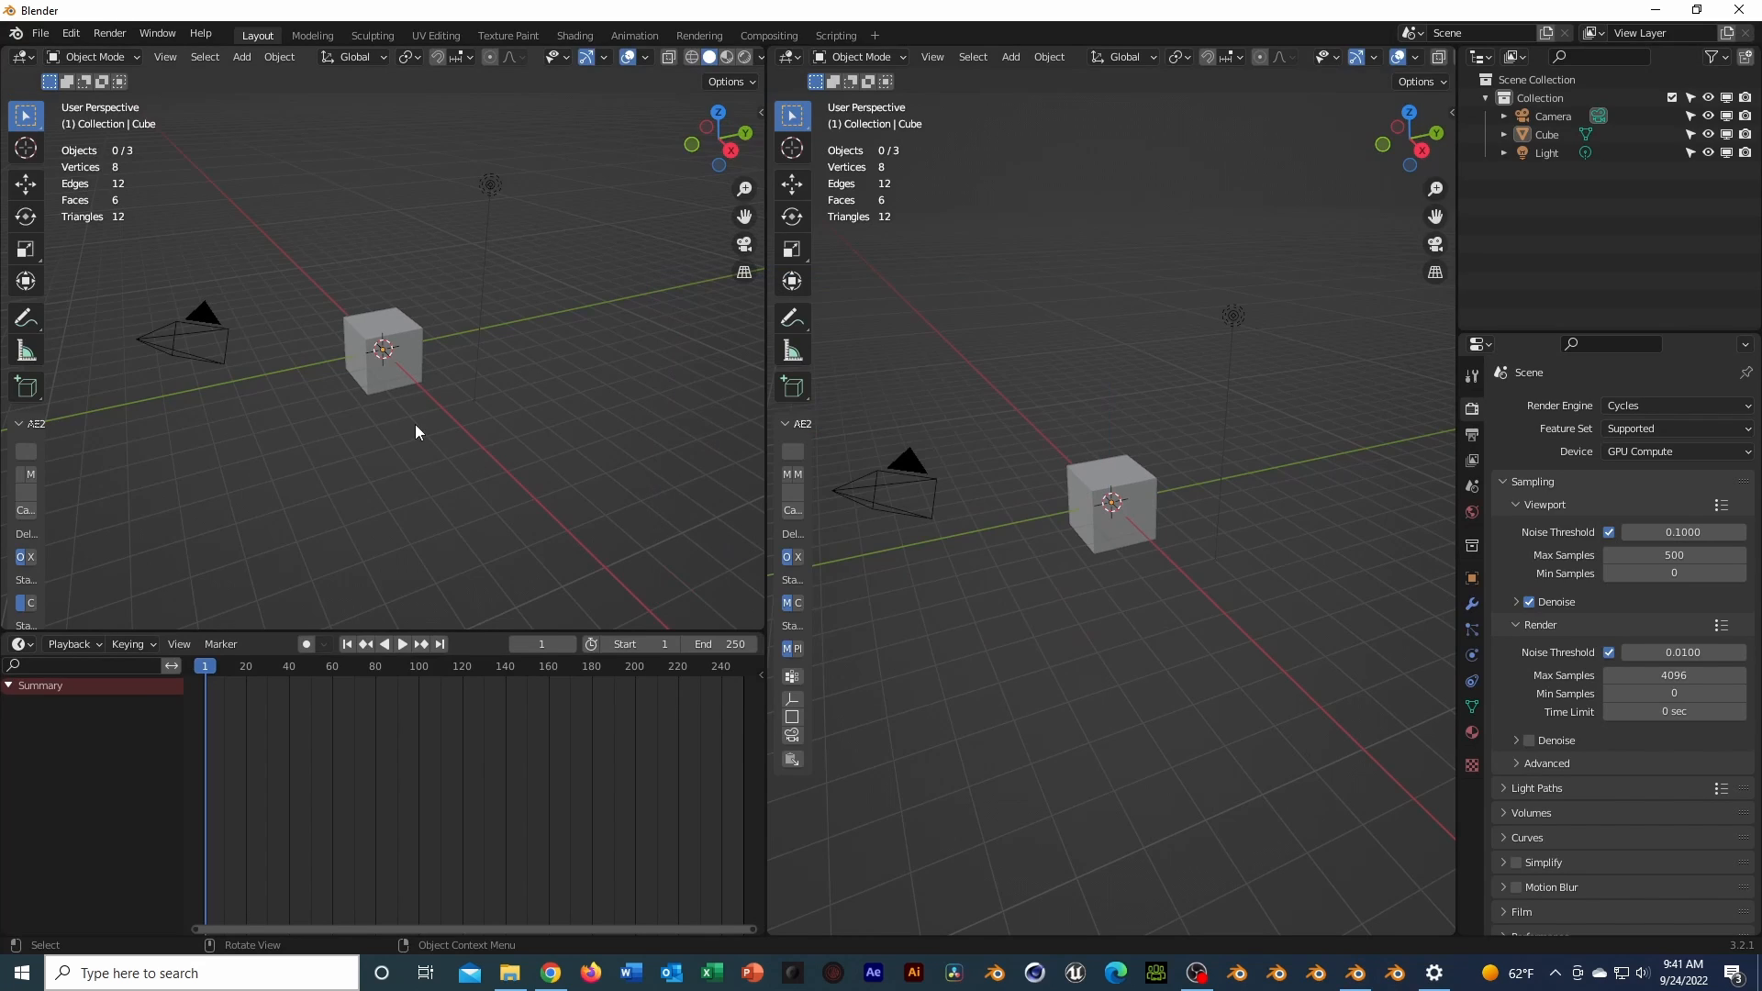
Delete the default camera, cube and light from the scene
{"action": "key", "text": "a"}
{"action": "key", "text": "x"}
{"action": "left_click", "coordinate": [437, 423]}
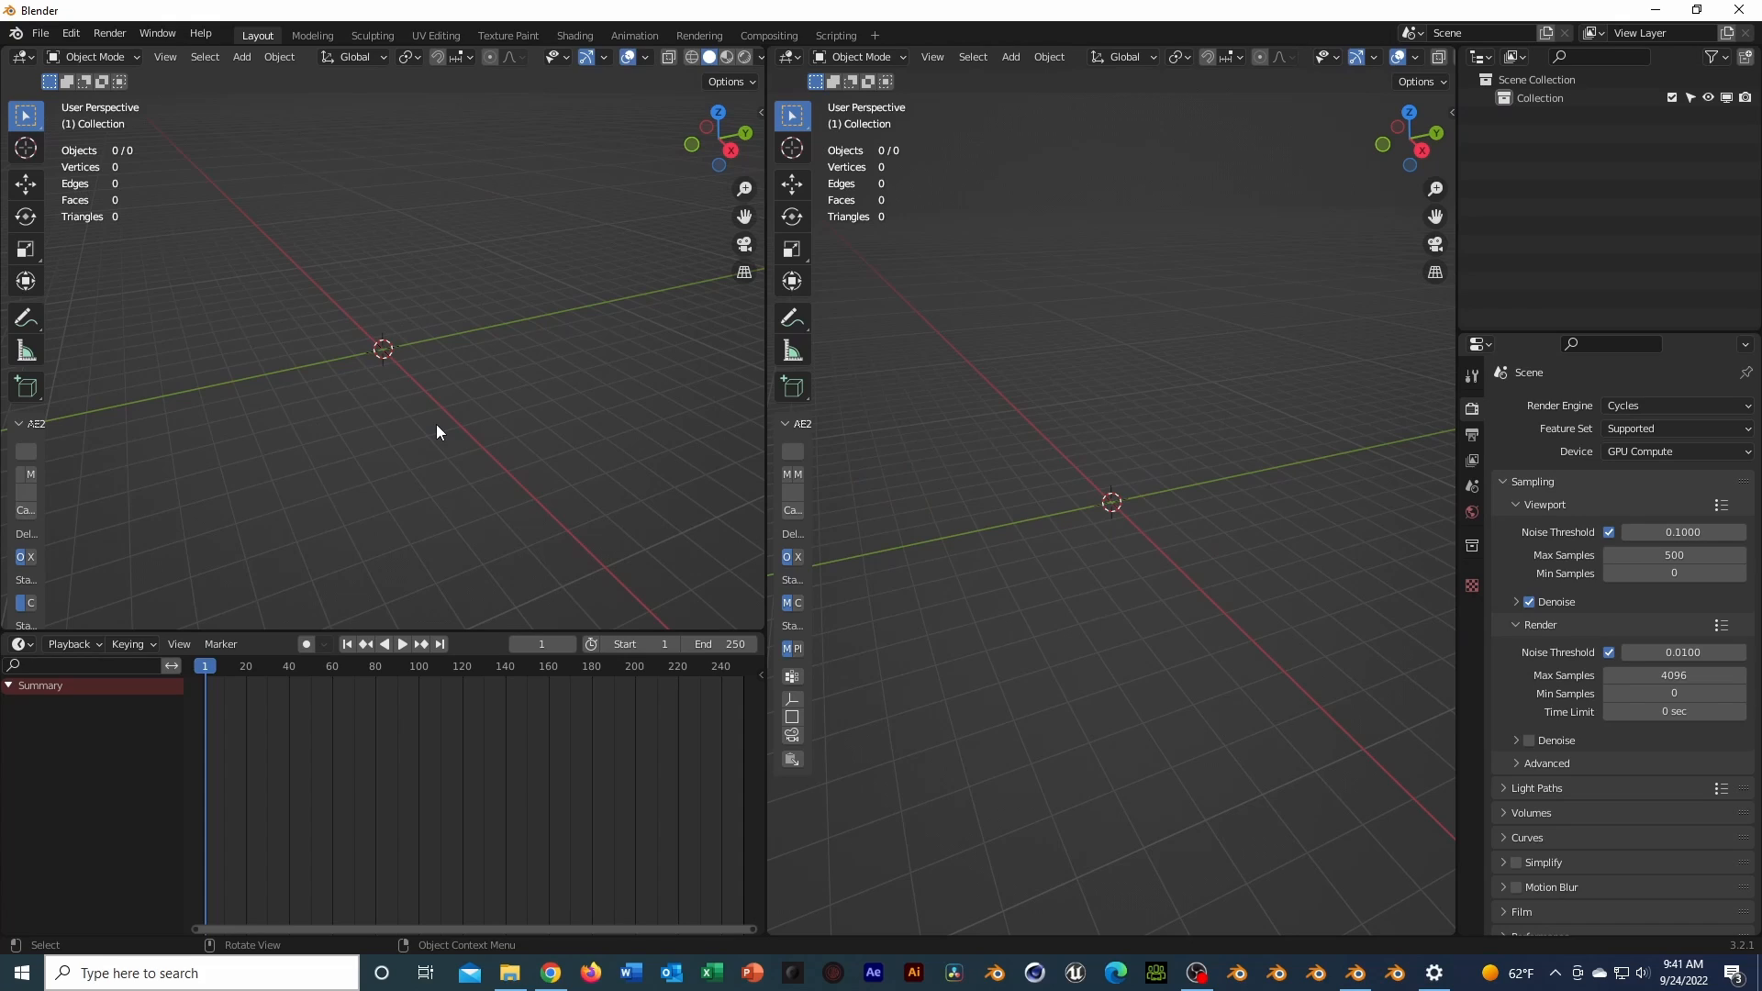
Import APPLE LOGO.svg as Scalable Vector Graphics from the Patreon\Video\AI PNG TO SVG folder on drive C, browsing the files as a list
{"action": "left_click", "coordinate": [41, 33]}
{"action": "mouse_move", "coordinate": [154, 288]}
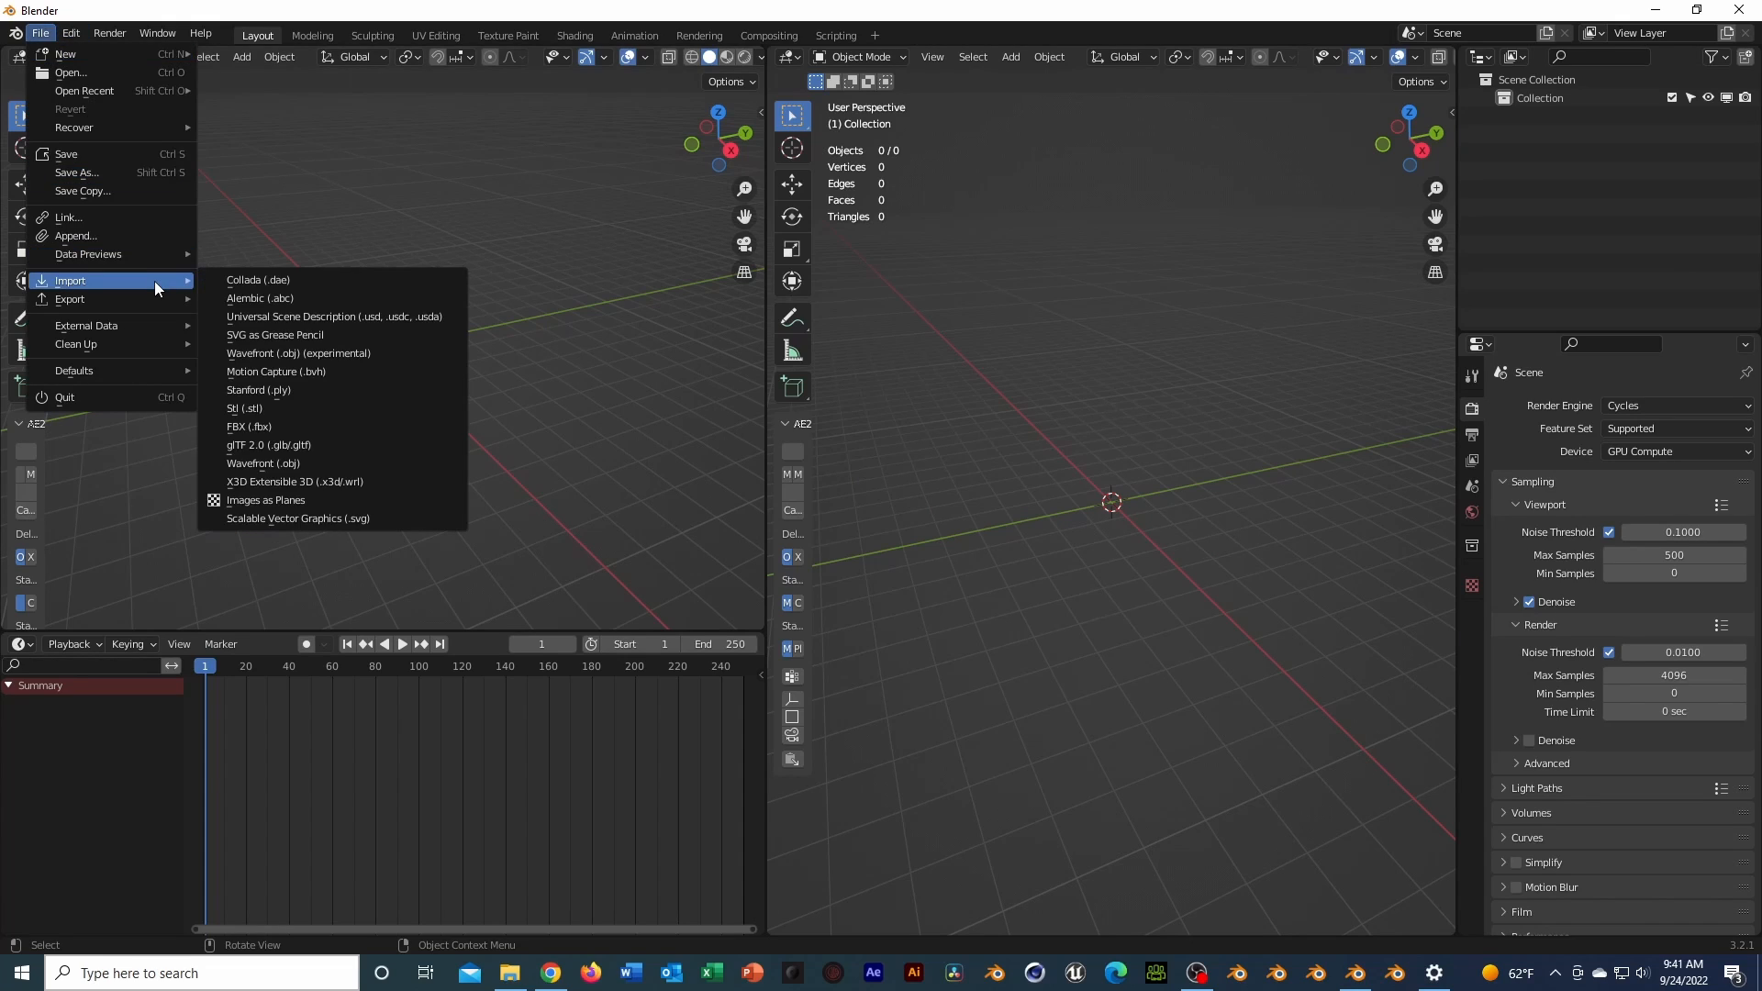
{"action": "left_click", "coordinate": [358, 520]}
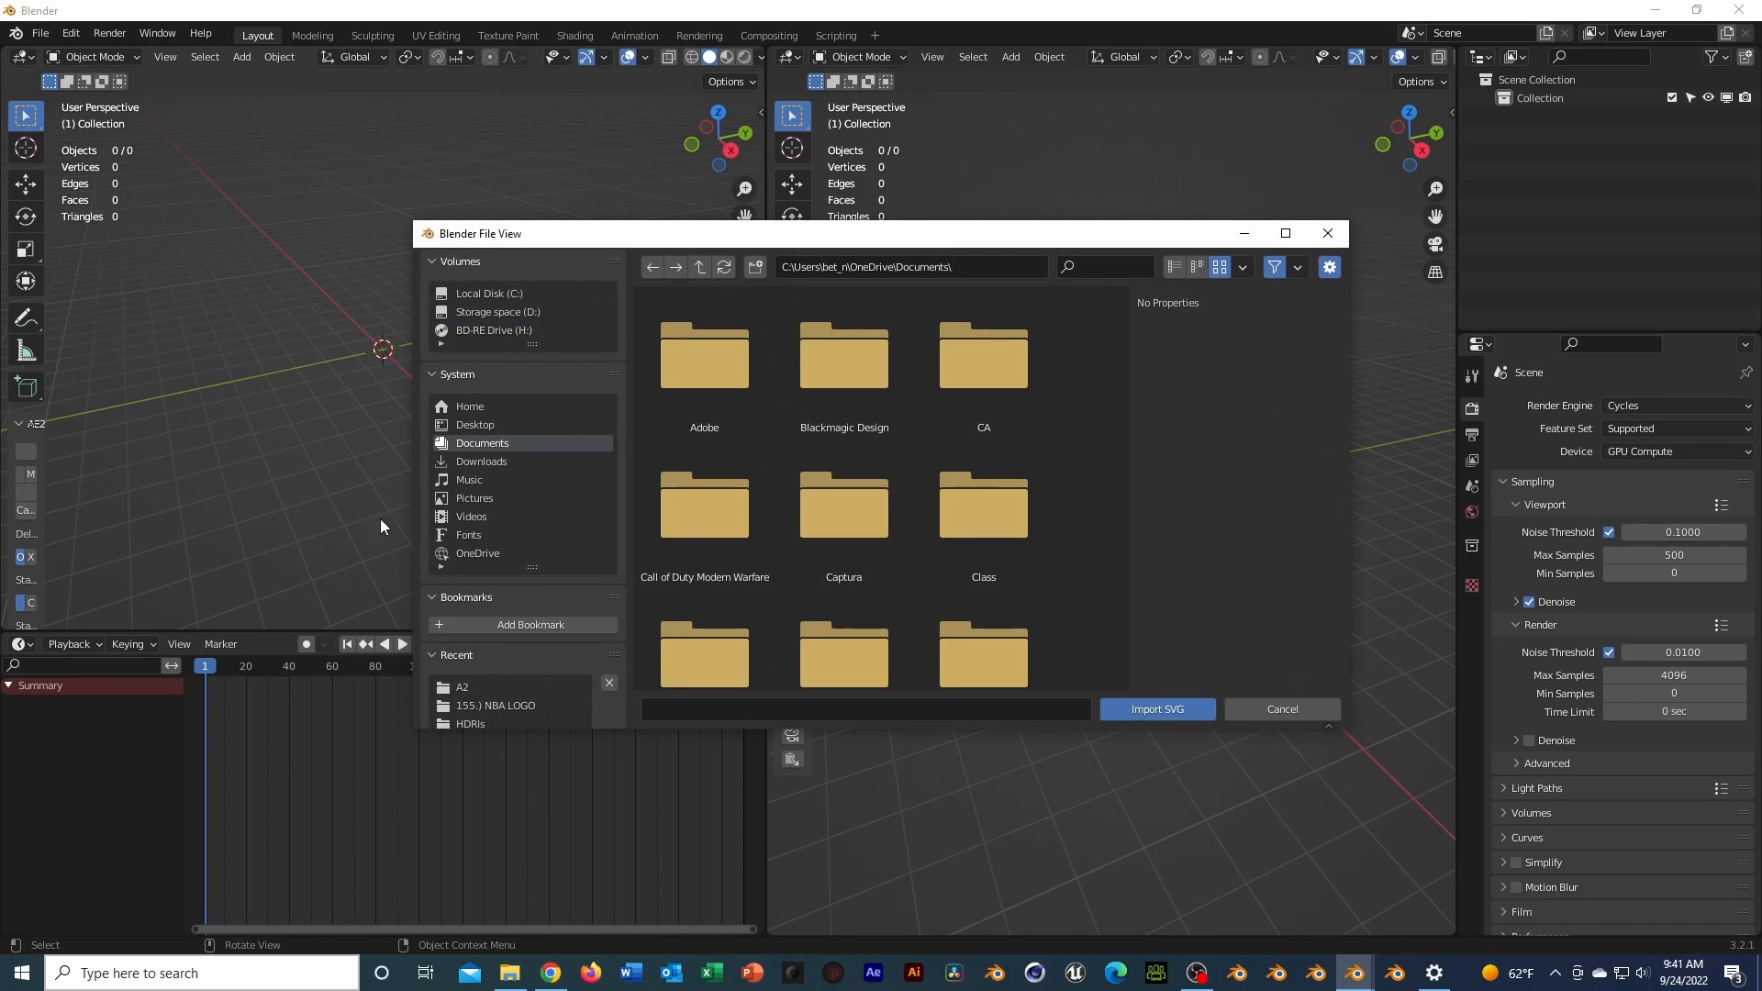
{"action": "left_click", "coordinate": [514, 294]}
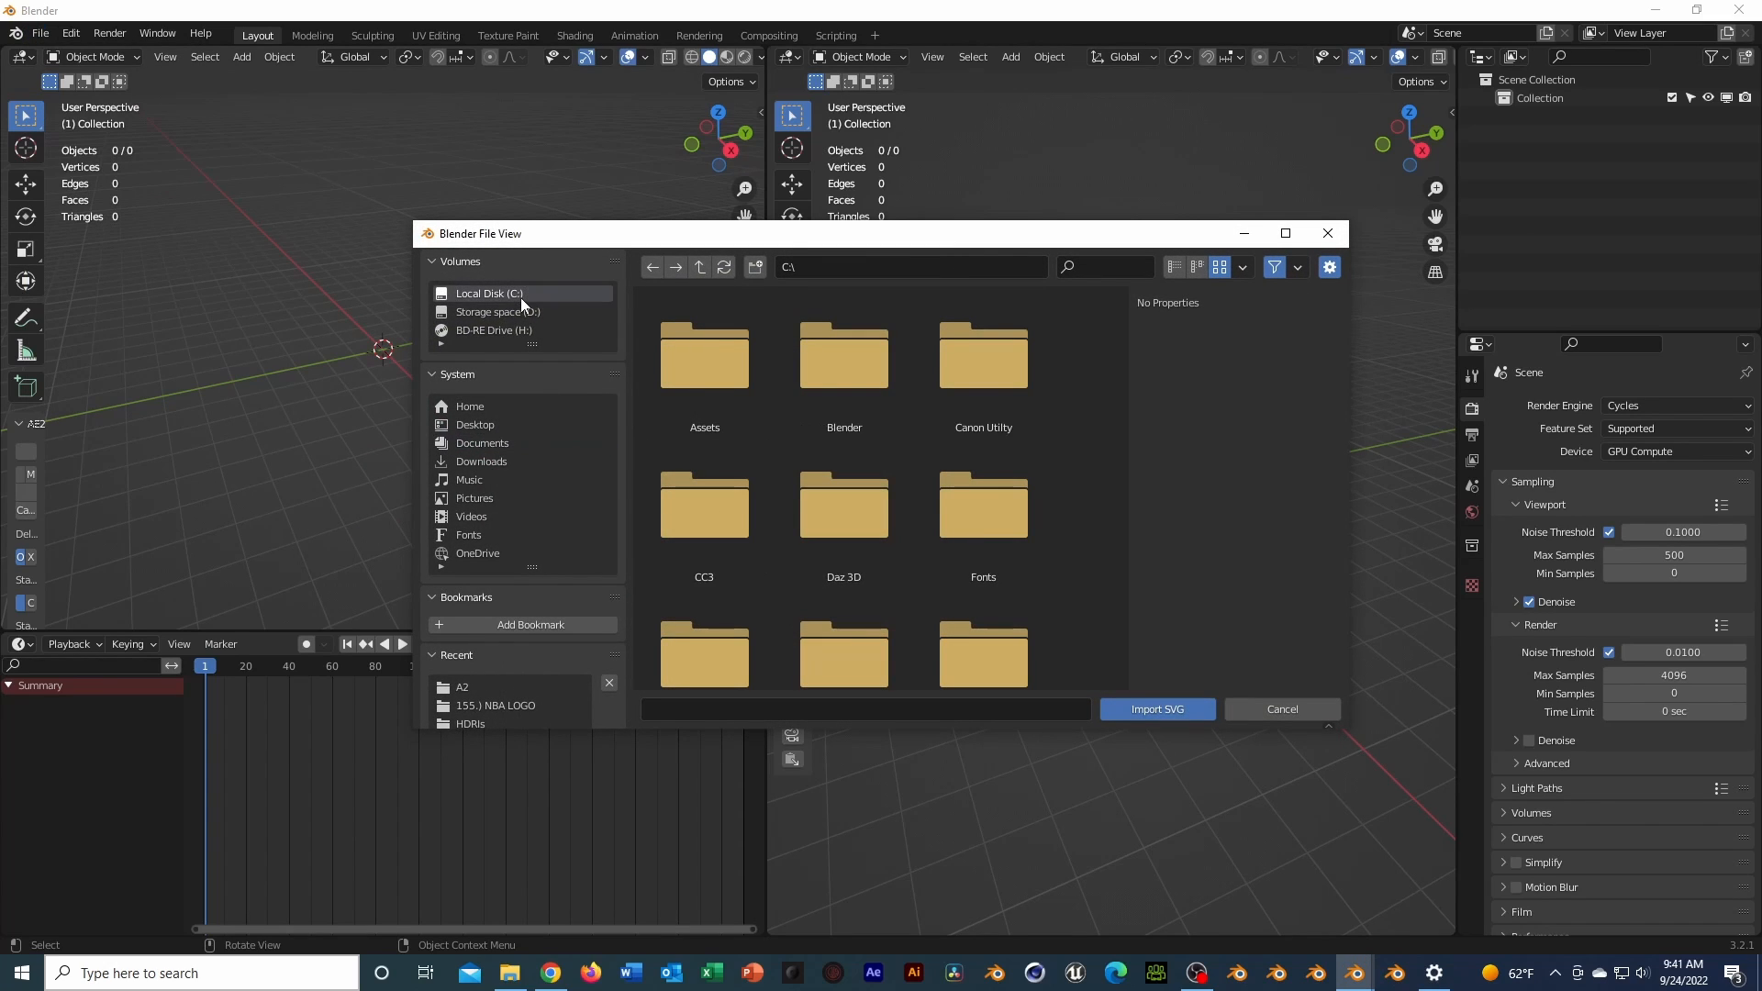
{"action": "scroll", "coordinate": [838, 404], "scroll_direction": "down", "scroll_amount": 2}
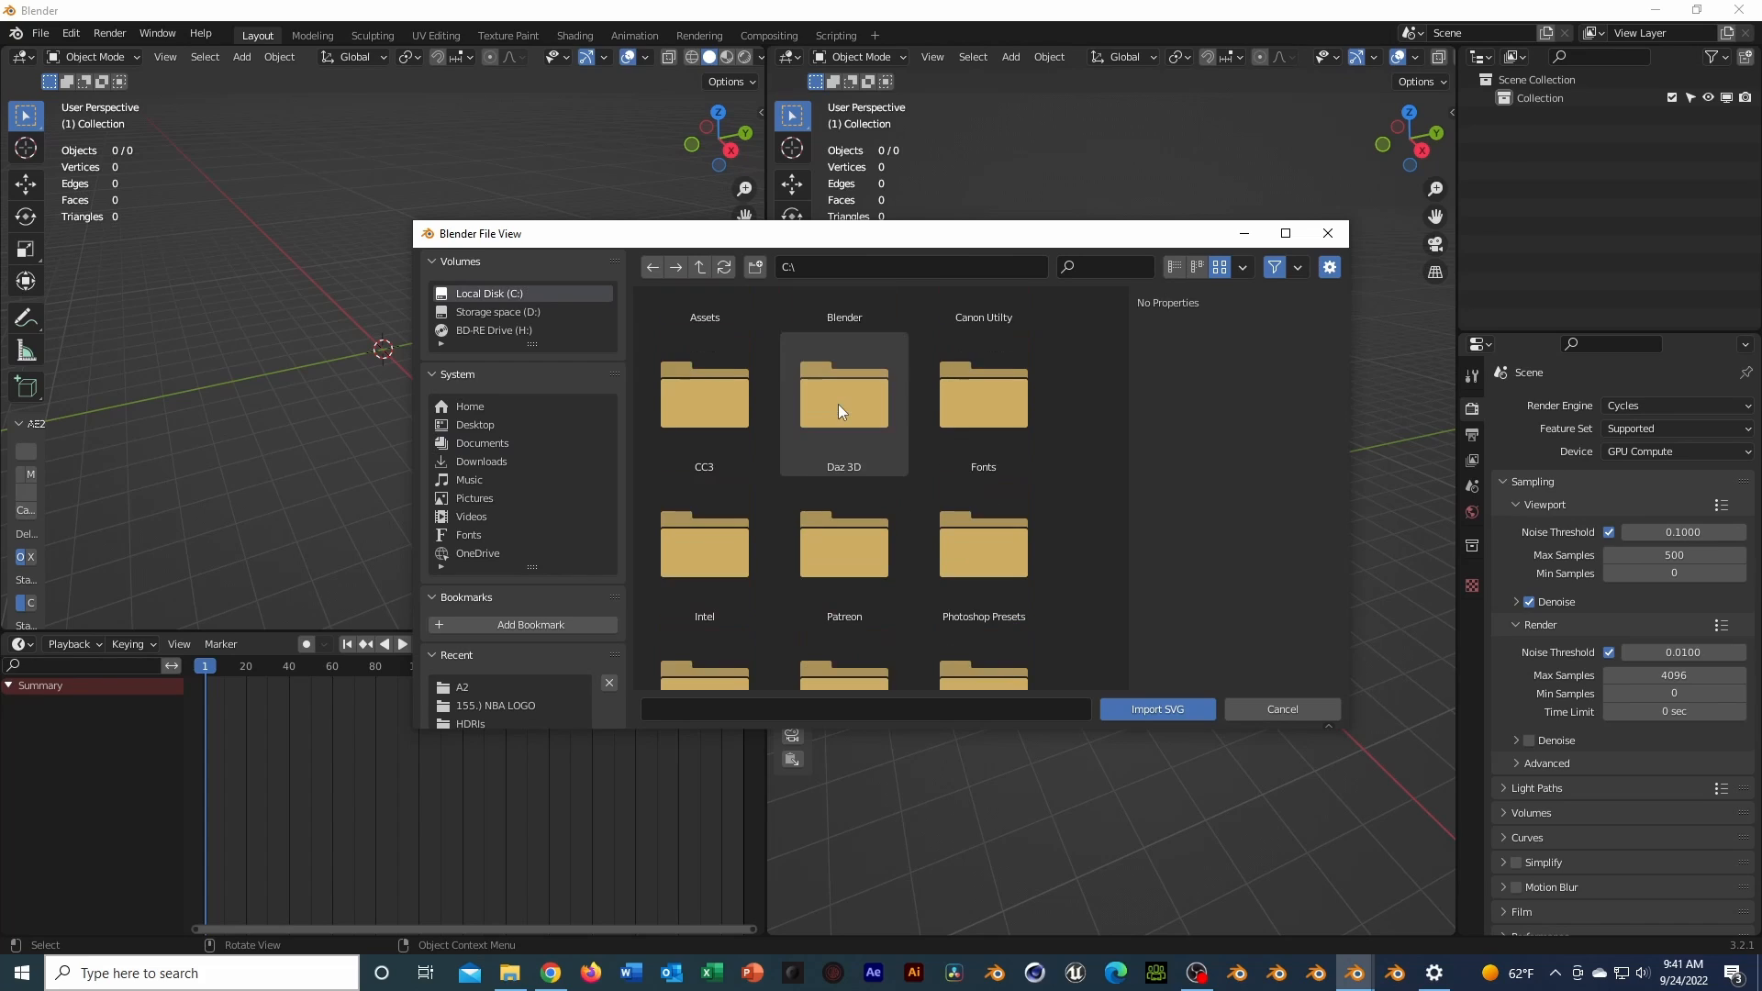
{"action": "scroll", "coordinate": [839, 404], "scroll_direction": "up", "scroll_amount": 2}
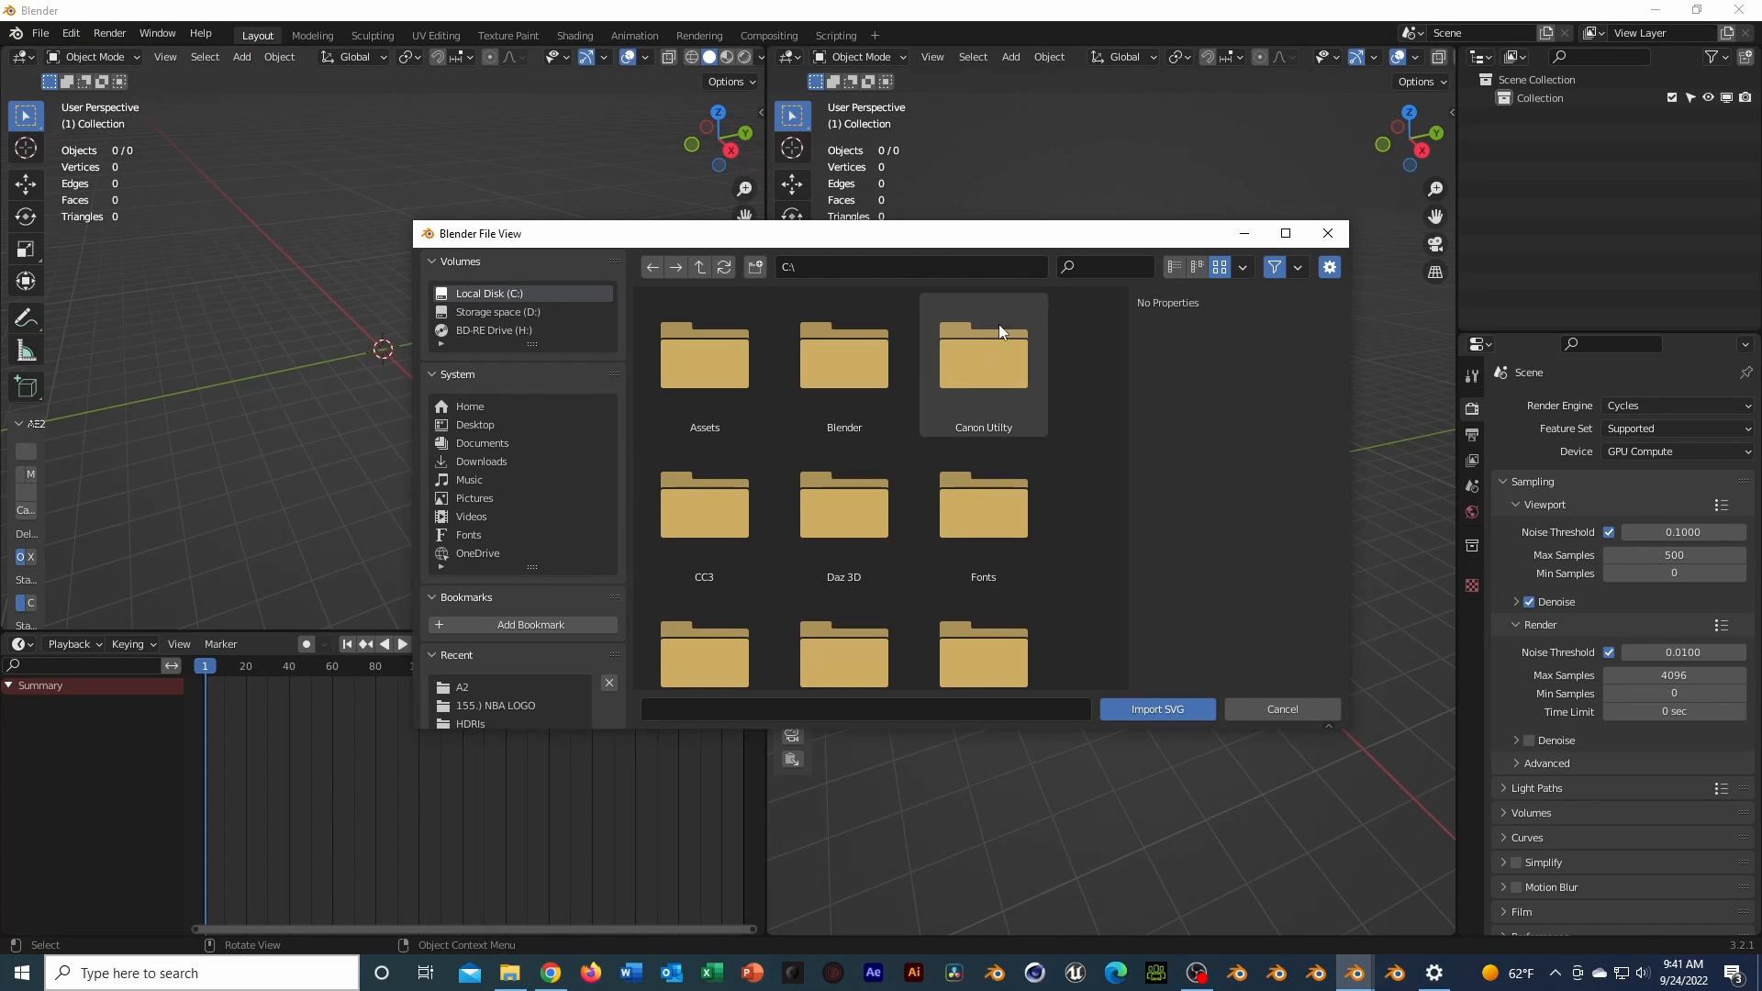
{"action": "left_click", "coordinate": [1187, 267]}
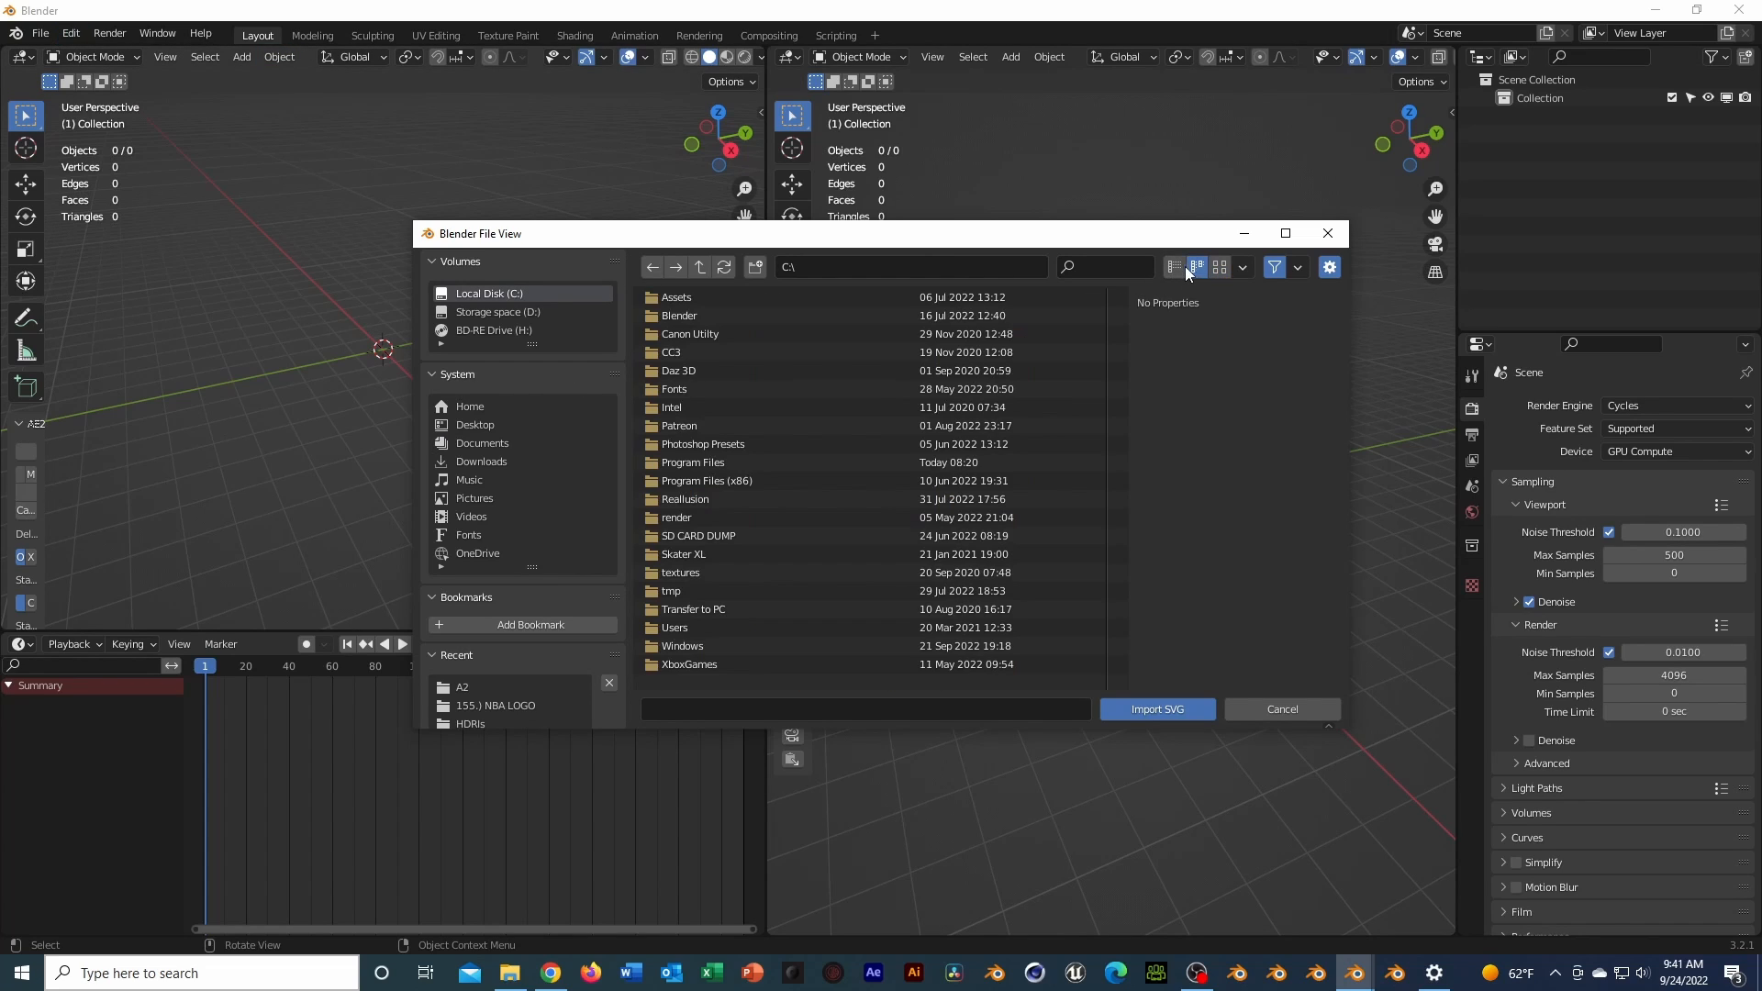
{"action": "double_click", "coordinate": [751, 425]}
{"action": "double_click", "coordinate": [687, 313]}
{"action": "double_click", "coordinate": [688, 299]}
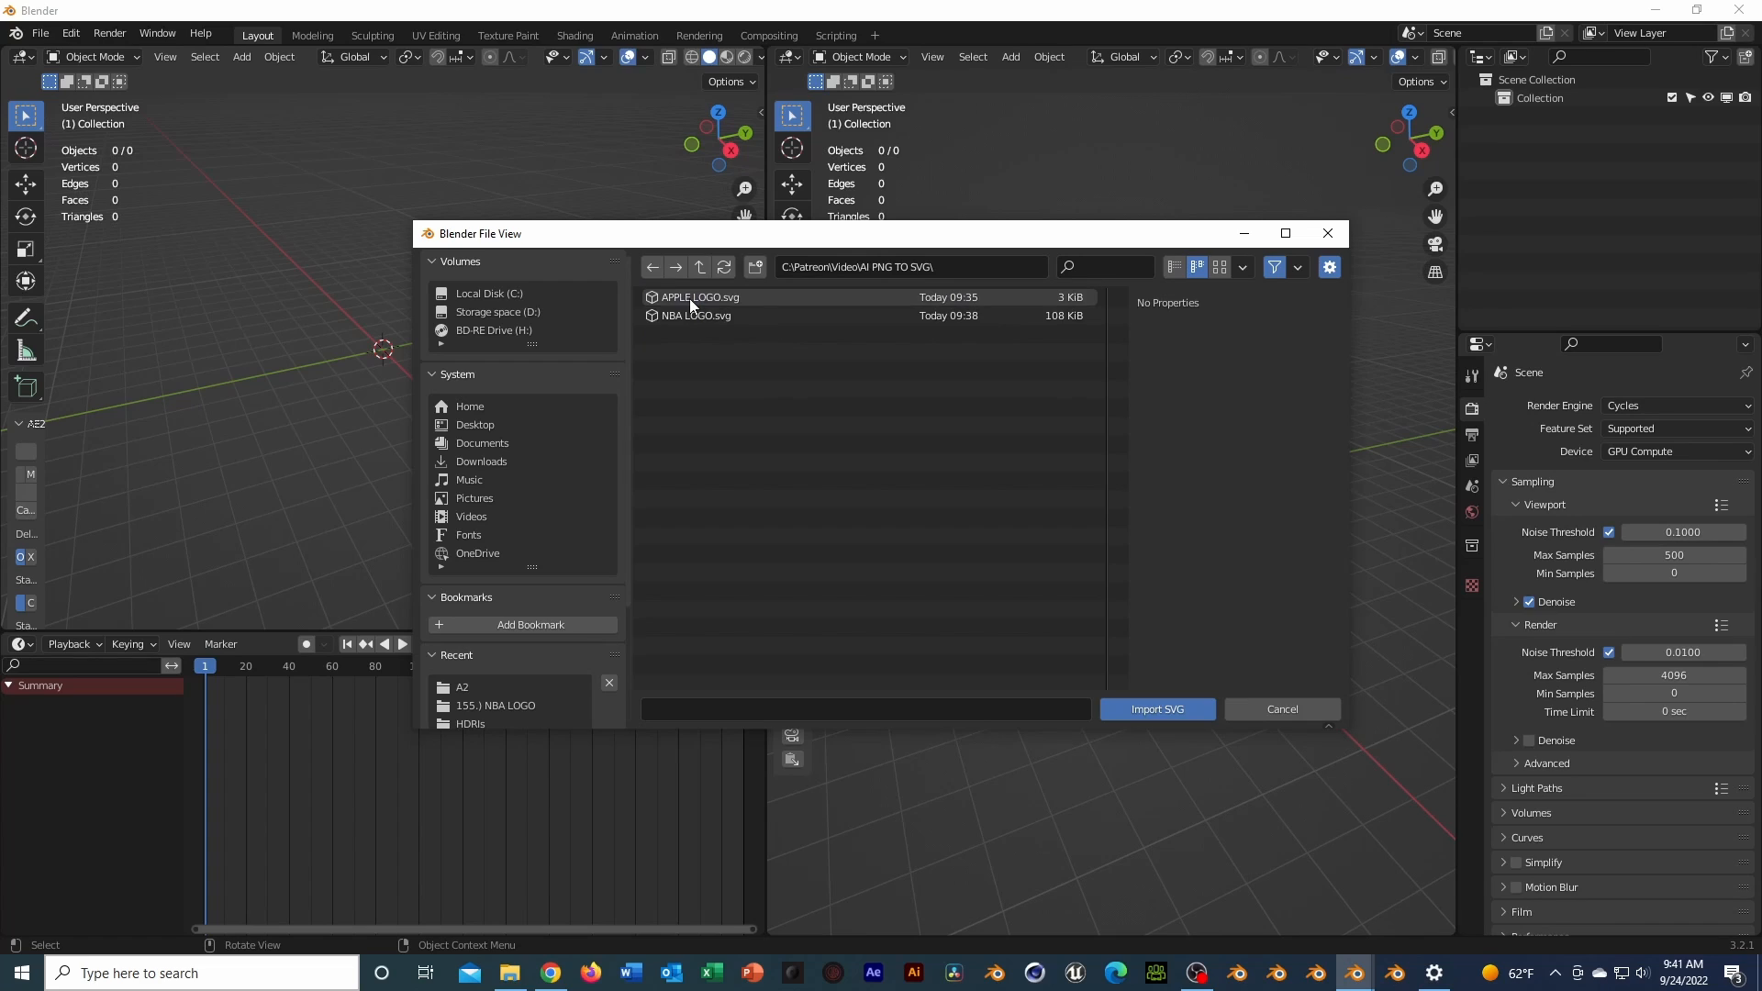
{"action": "left_click", "coordinate": [703, 295]}
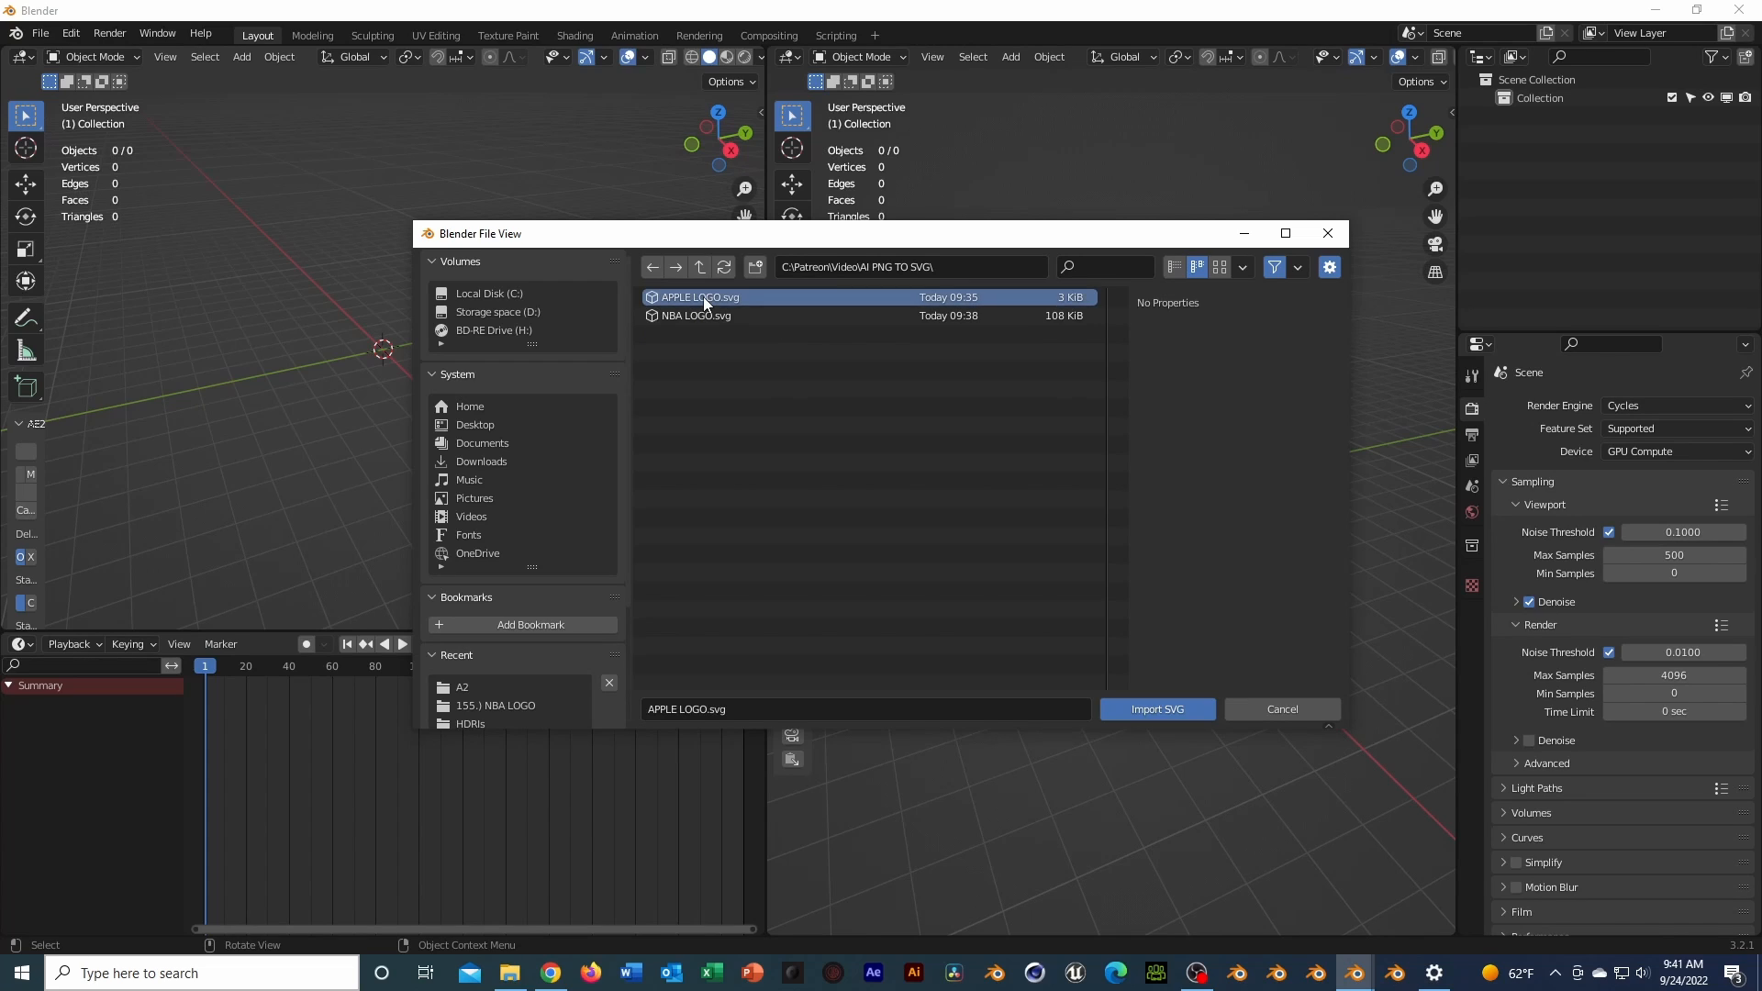
{"action": "left_click", "coordinate": [1157, 709]}
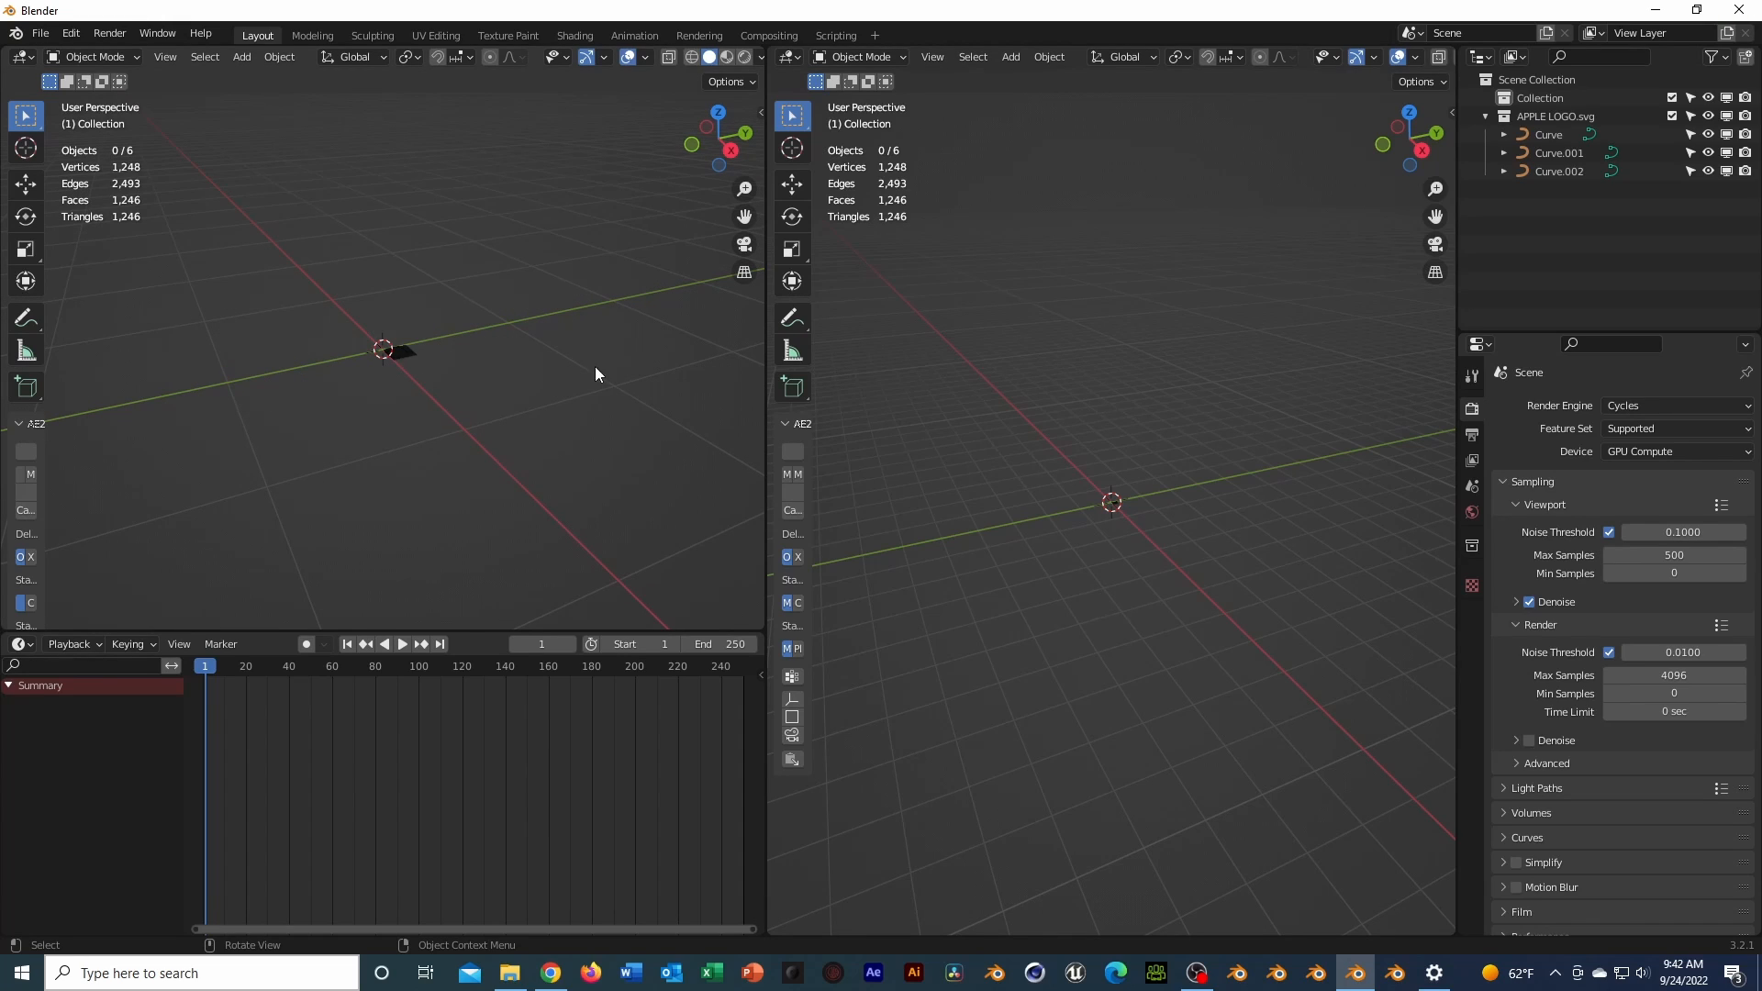
Select all the imported logo curves and scale them up by a factor of 5 twice
{"action": "scroll", "coordinate": [558, 373], "scroll_direction": "up", "scroll_amount": 10}
{"action": "key", "text": "a"}
{"action": "middle_click_drag", "start_coordinate": [577, 406], "coordinate": [692, 499]}
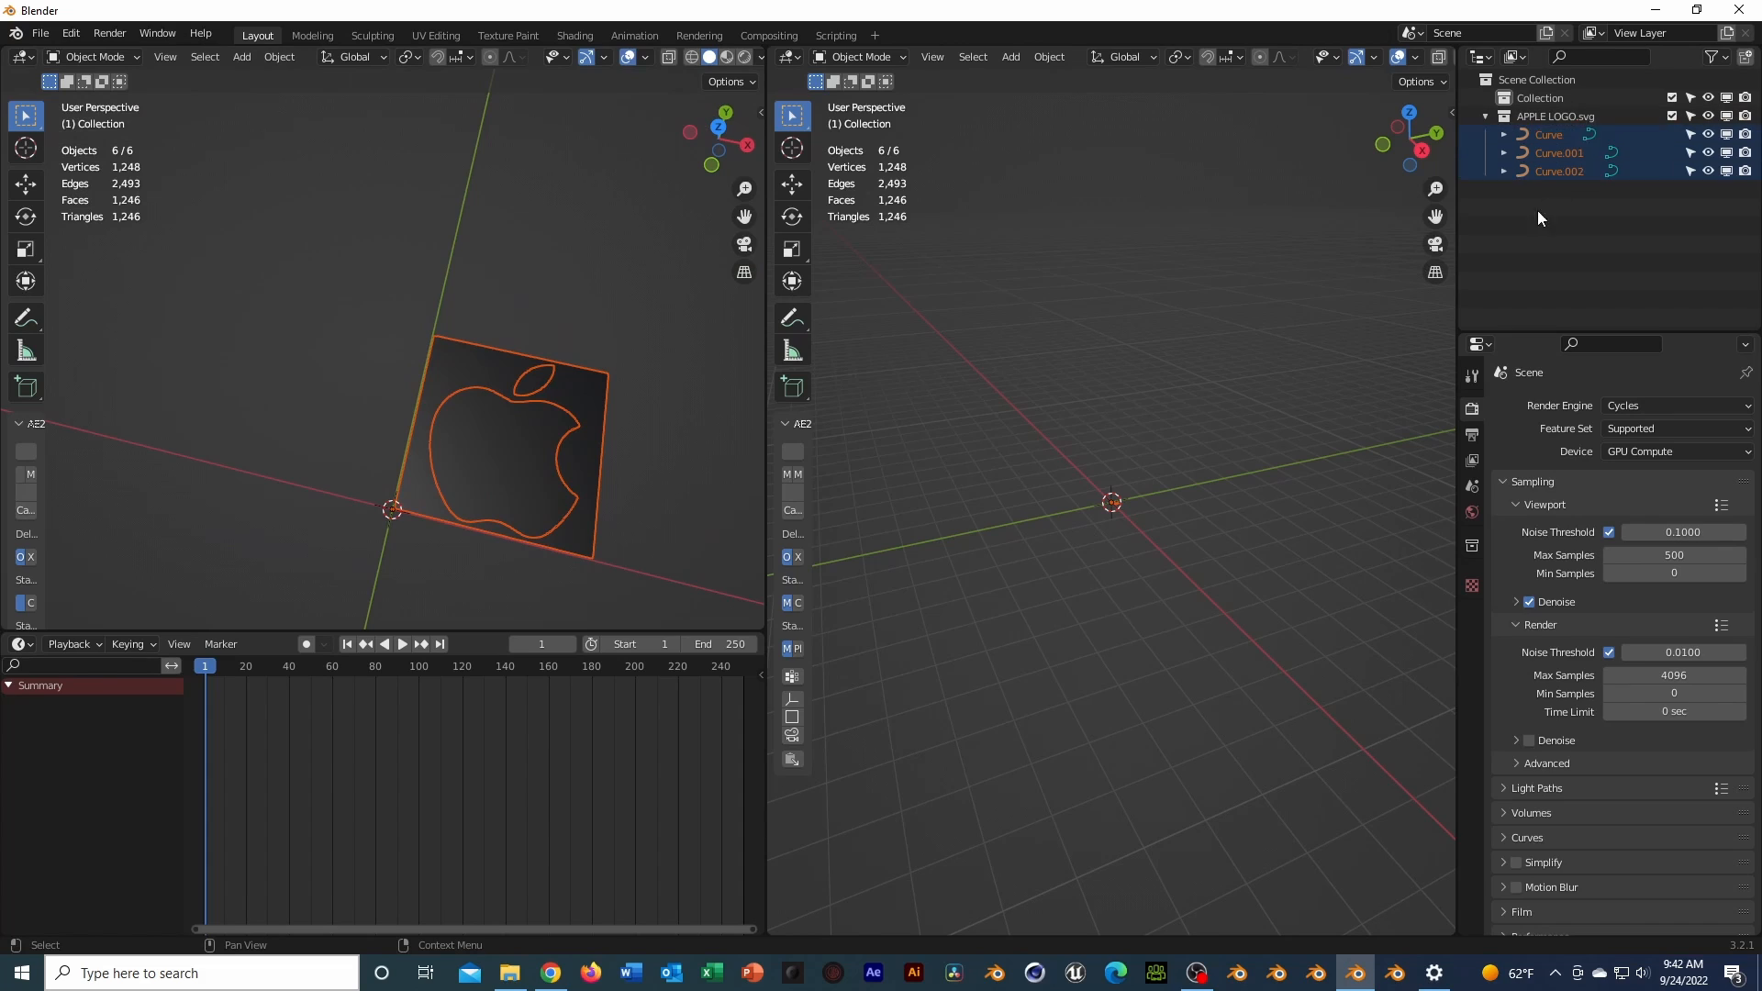
{"action": "type", "text": "s5"}
{"action": "key", "text": "Return"}
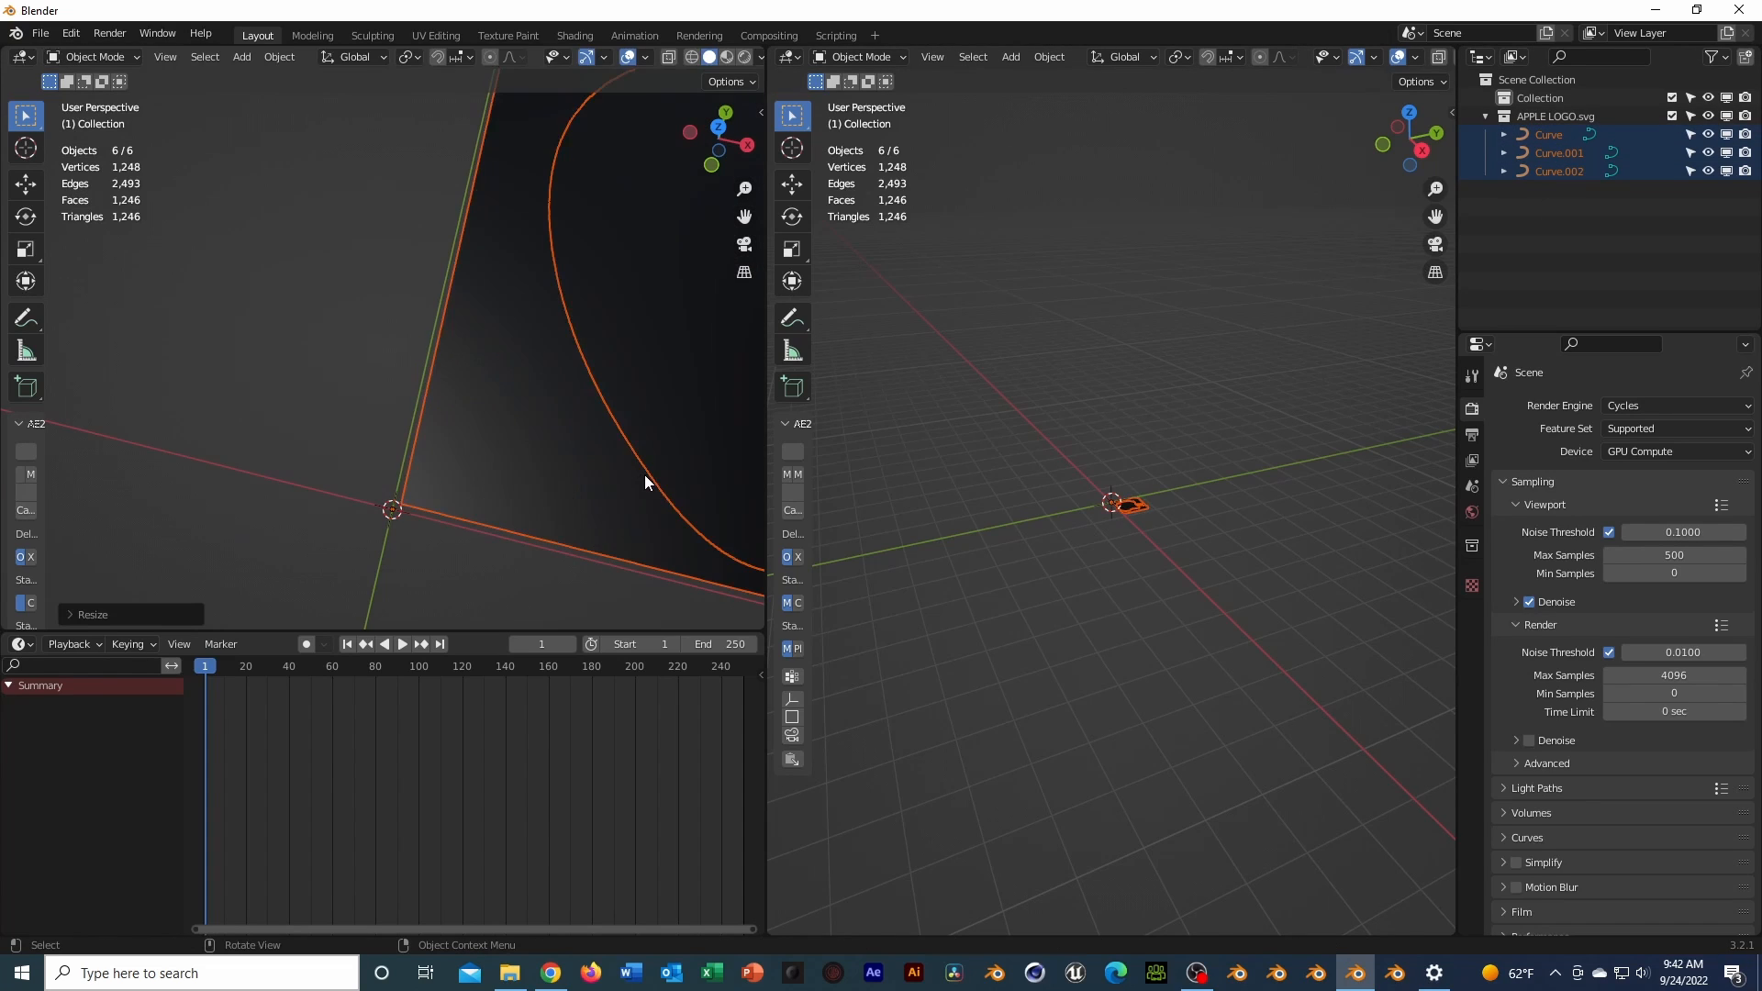
{"action": "scroll", "coordinate": [646, 476], "scroll_direction": "down", "scroll_amount": 10}
{"action": "middle_click_drag", "start_coordinate": [646, 477], "coordinate": [454, 541], "text": "shift"}
{"action": "type", "text": "s5"}
{"action": "key", "text": "Return"}
{"action": "scroll", "coordinate": [560, 495], "scroll_direction": "down", "scroll_amount": 4}
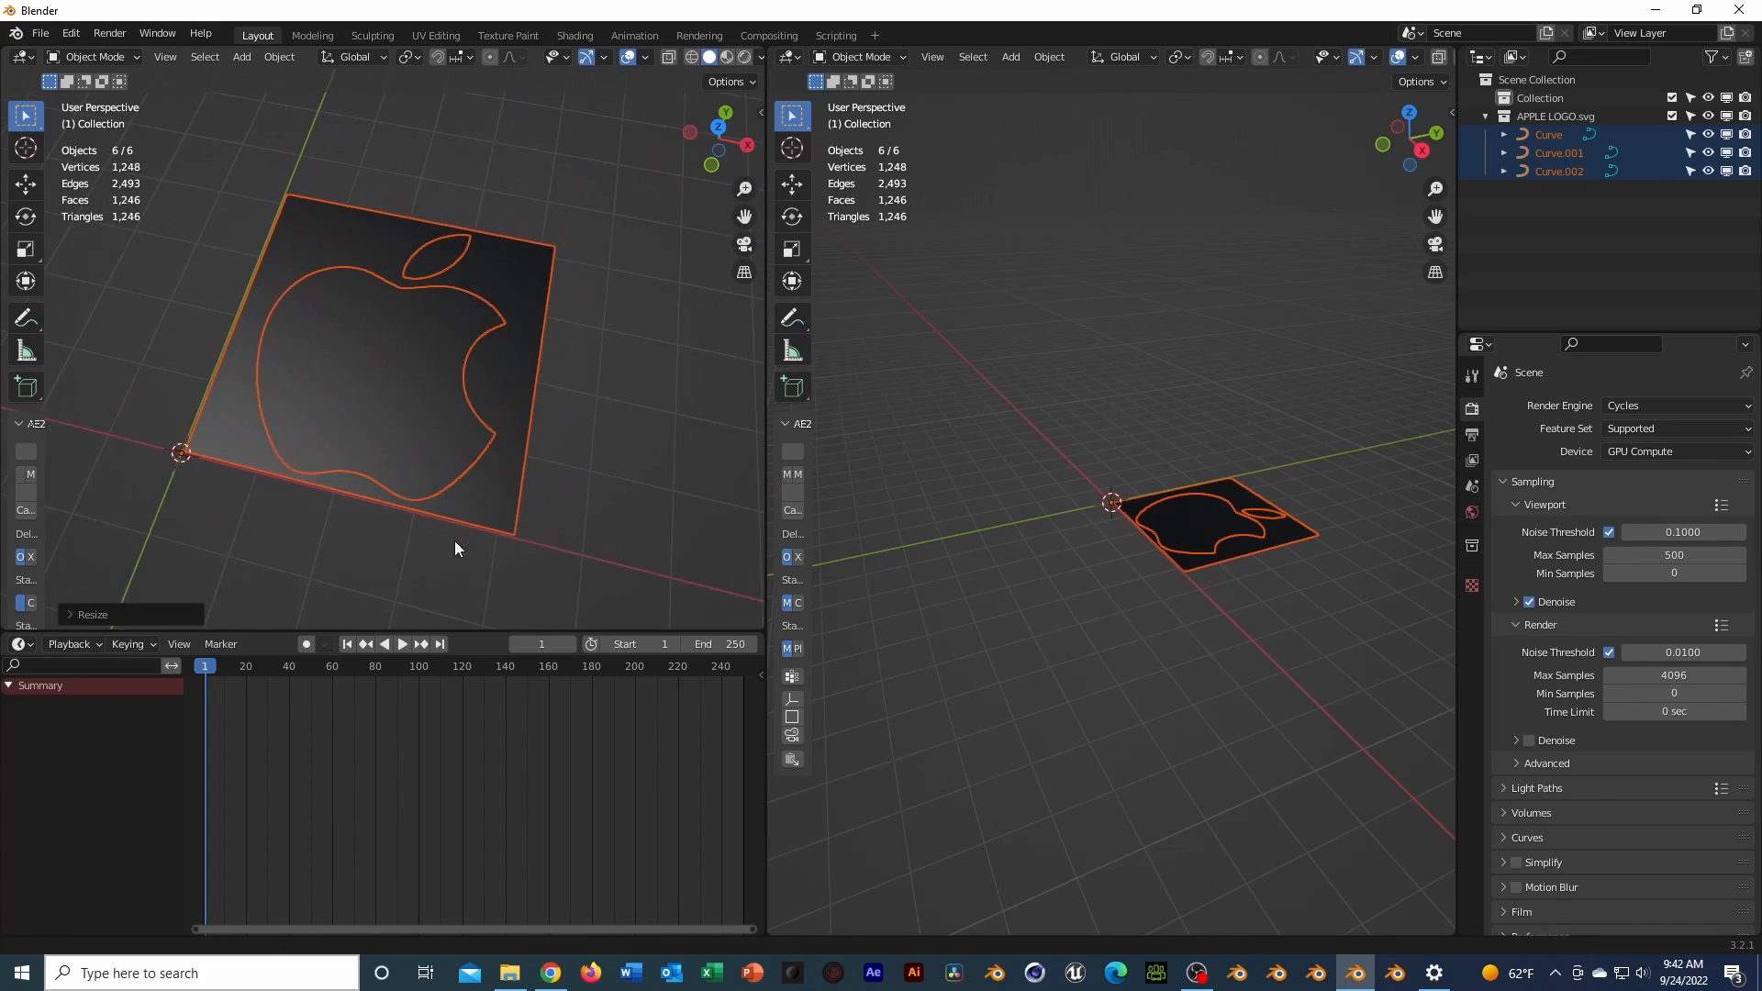
Delete the square background curve around the Apple logo
{"action": "left_click", "coordinate": [504, 410]}
{"action": "key", "text": "x"}
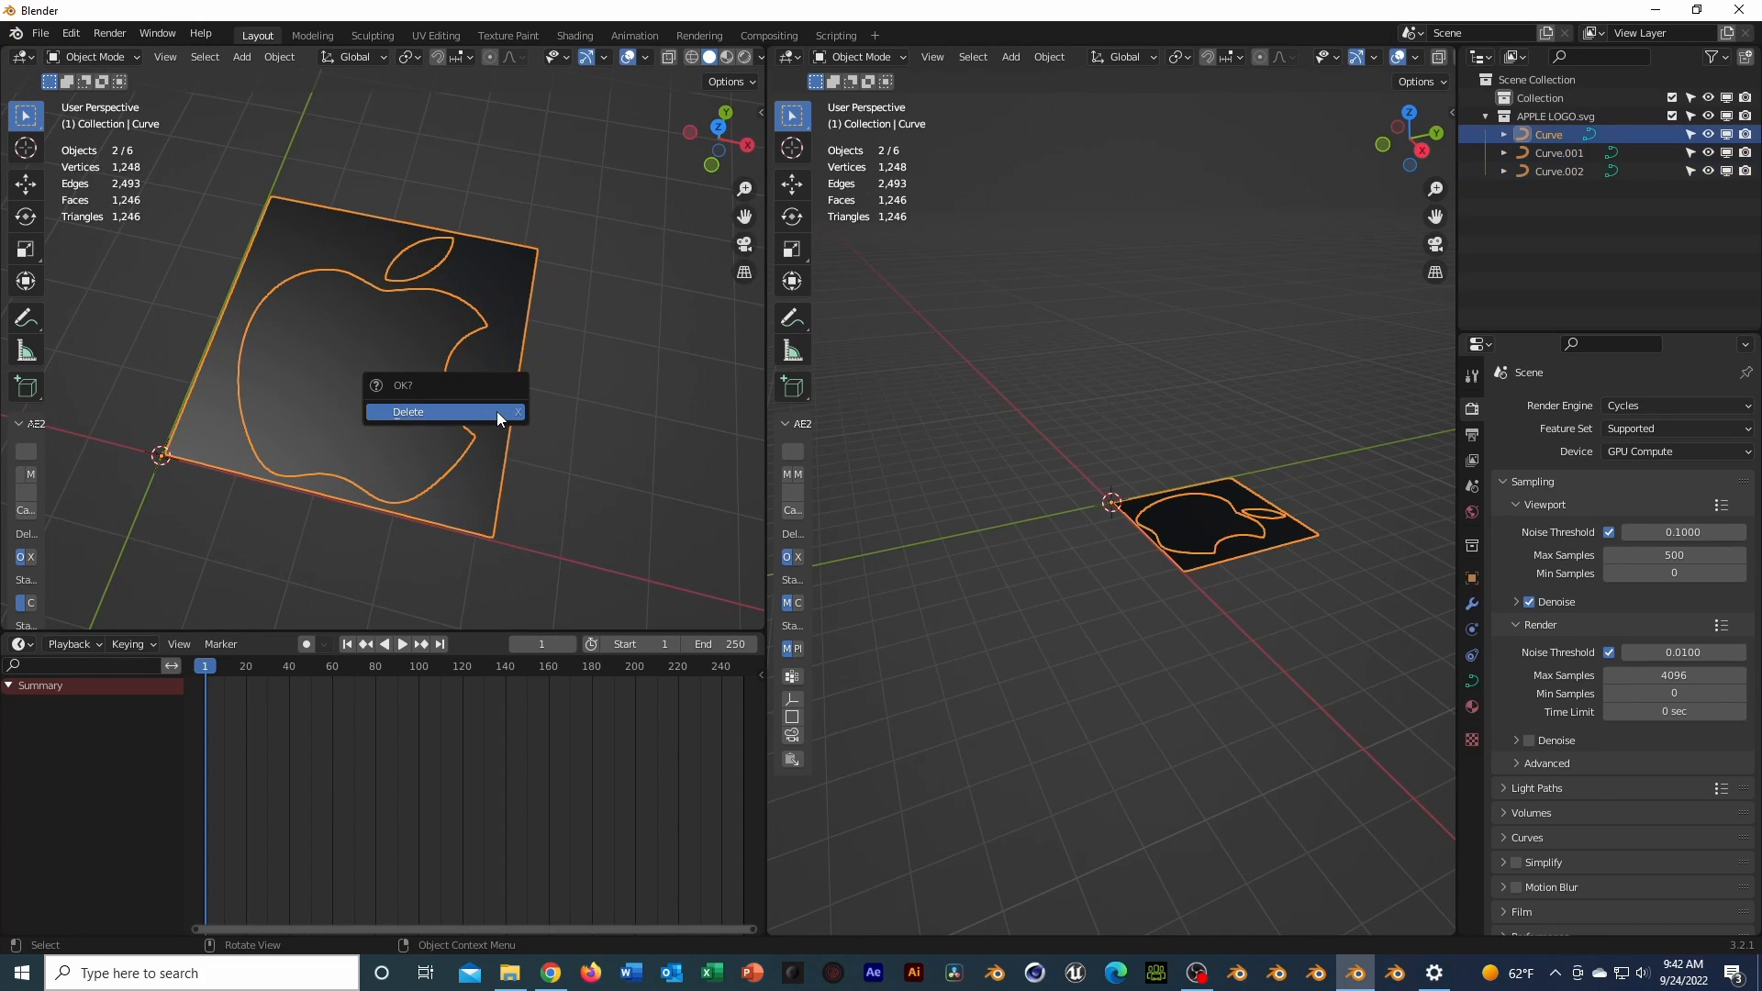
{"action": "left_click", "coordinate": [497, 411]}
Select both remaining Apple logo curves, the body and the leaf, and convert them to meshes
{"action": "middle_click_drag", "start_coordinate": [498, 411], "coordinate": [442, 417]}
{"action": "scroll", "coordinate": [487, 428], "scroll_direction": "up", "scroll_amount": 3}
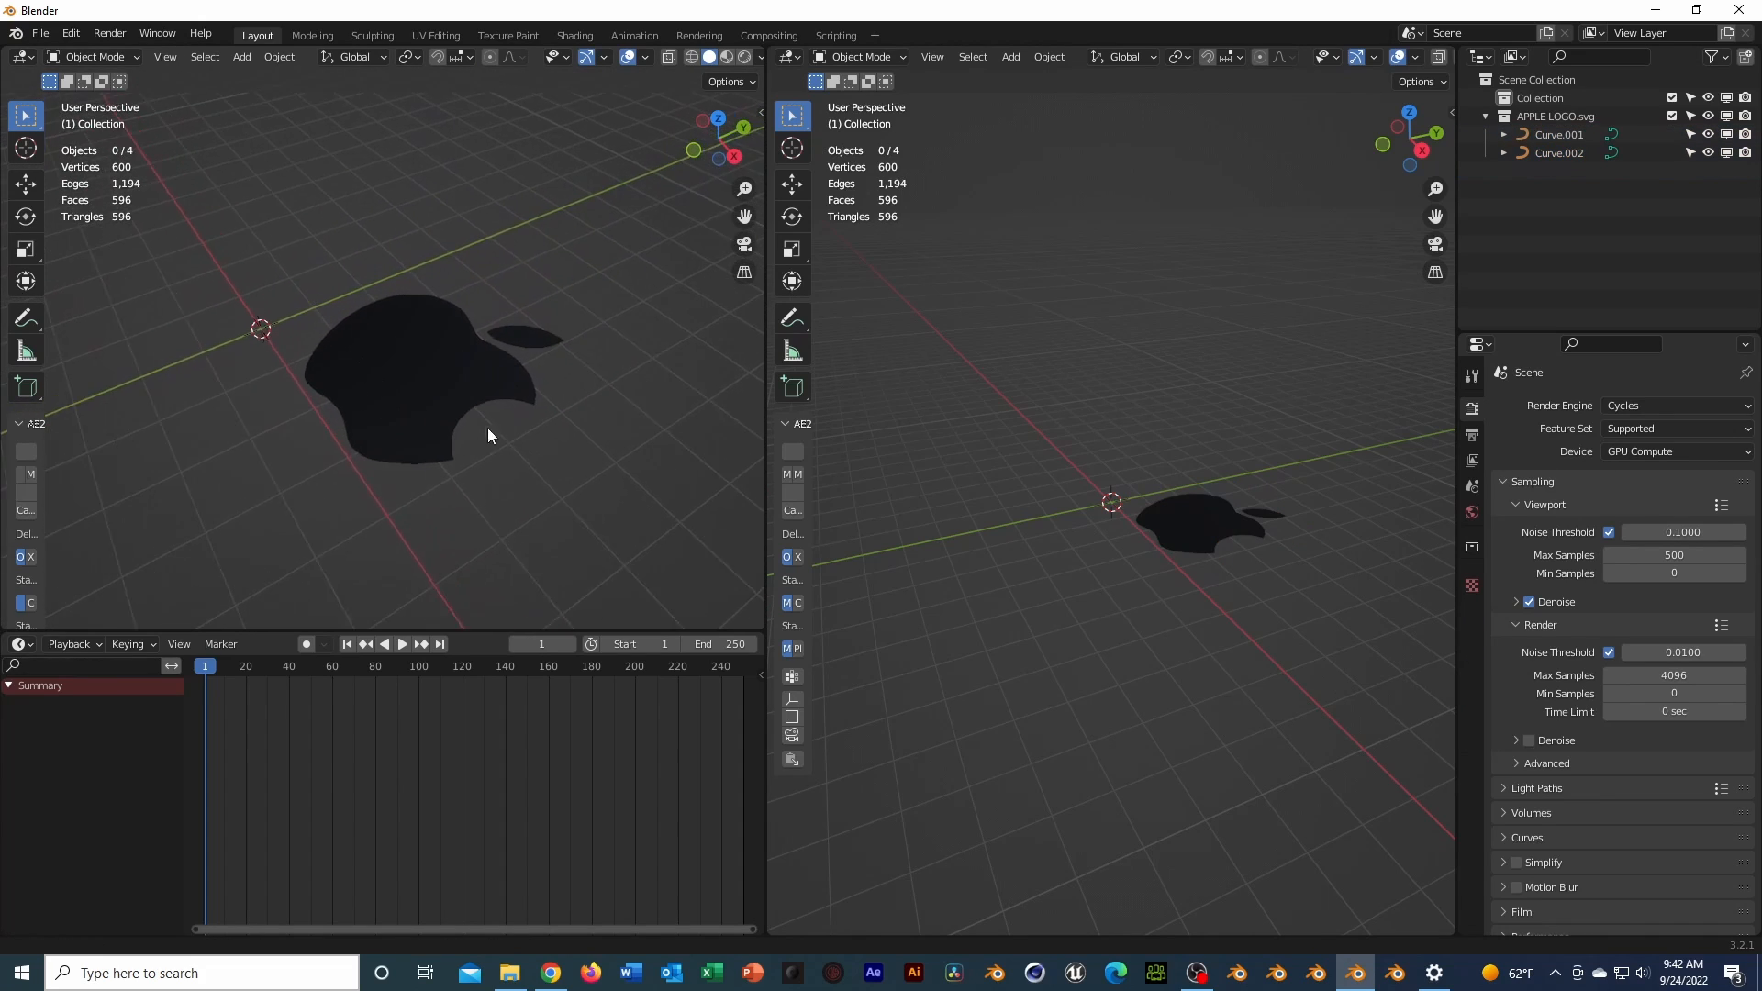
{"action": "key", "text": "a"}
{"action": "right_click", "coordinate": [408, 403]}
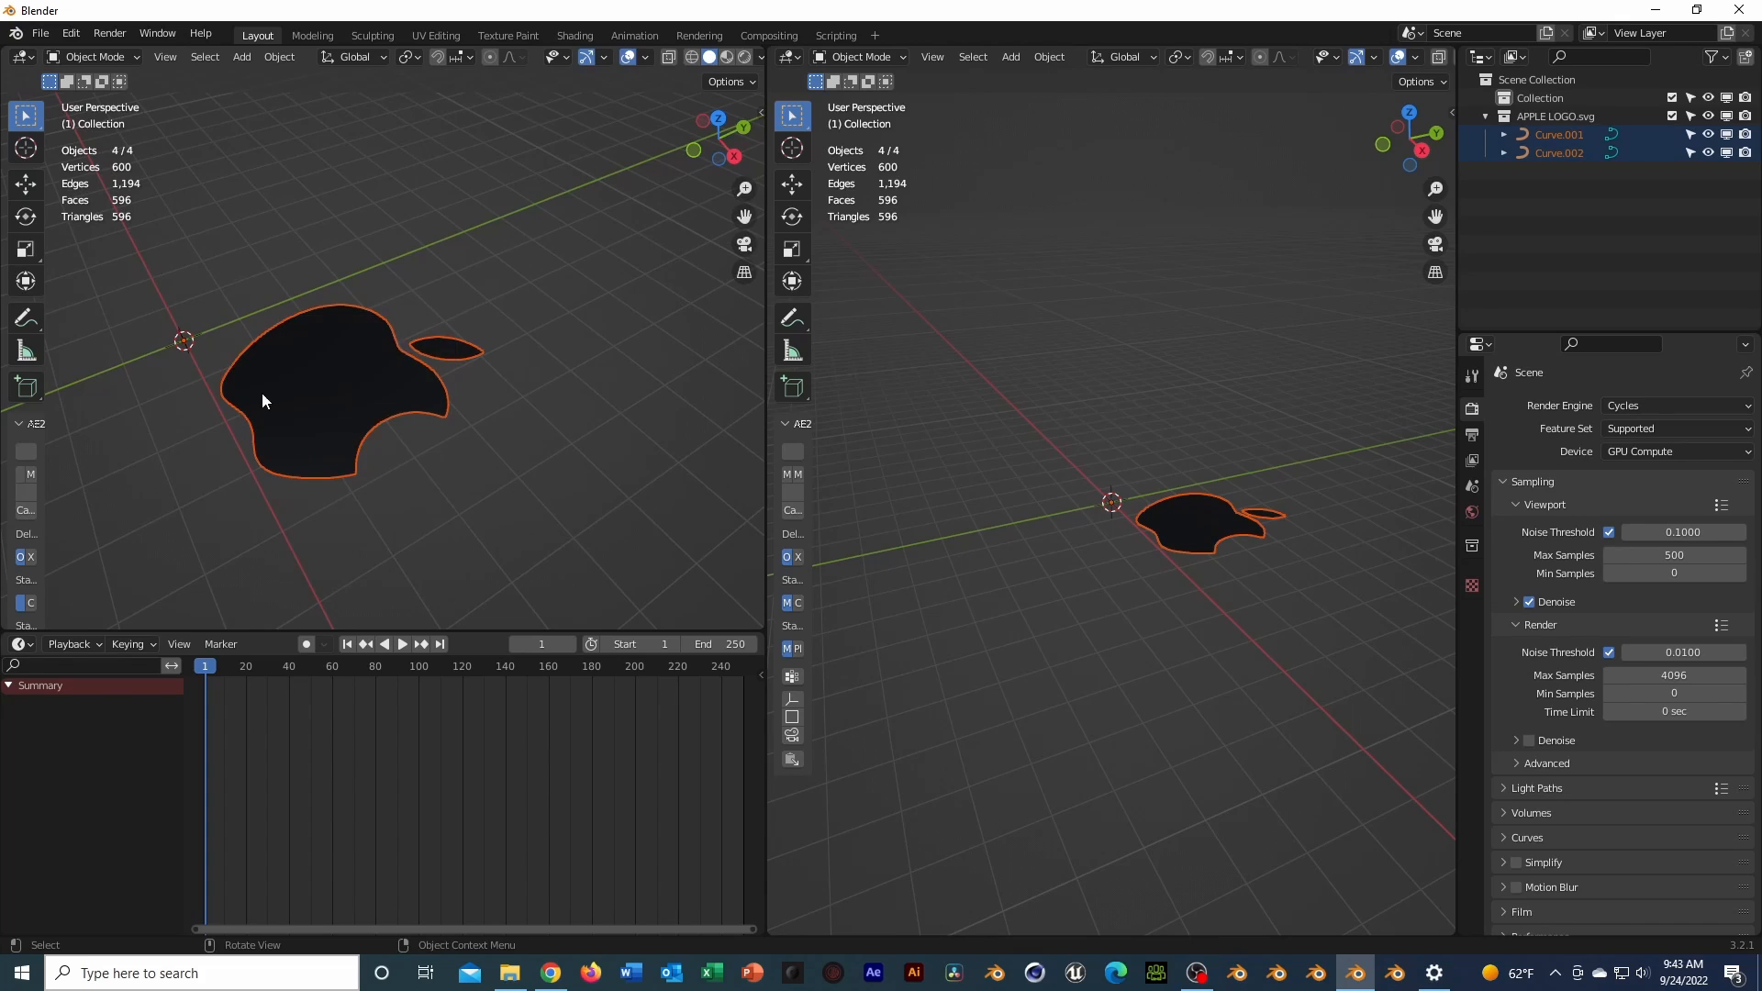
{"action": "right_click", "coordinate": [367, 379]}
{"action": "right_click", "coordinate": [427, 347]}
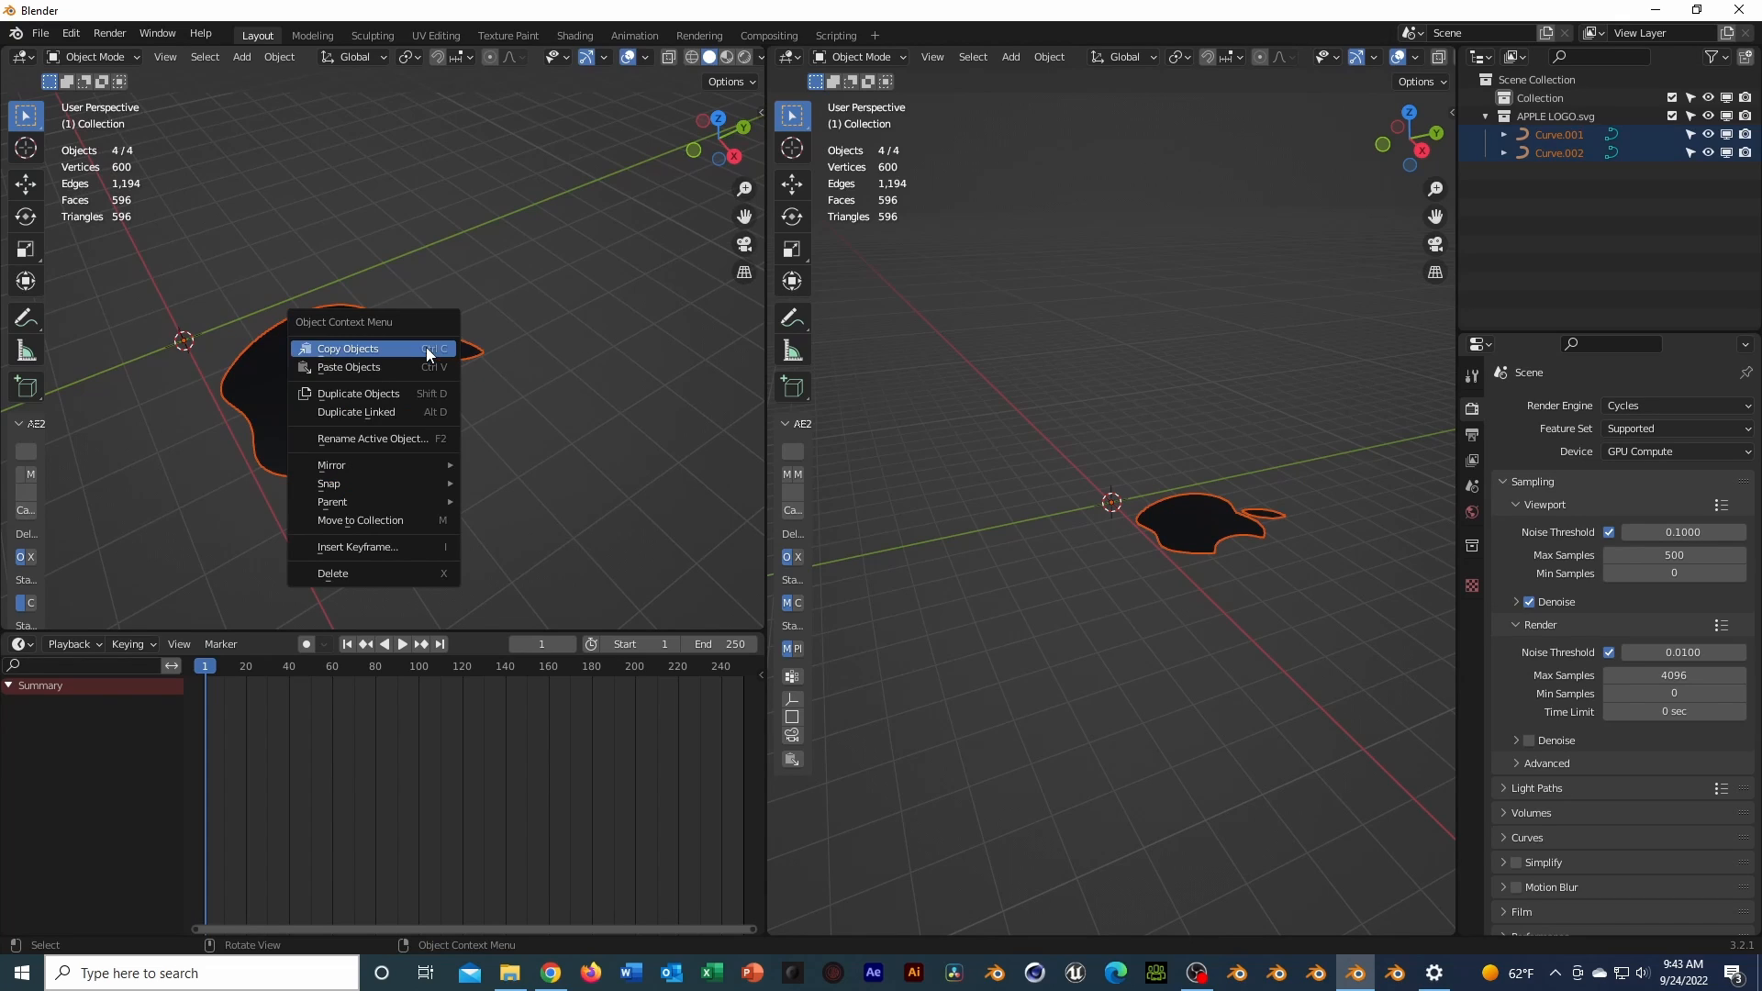
{"action": "left_click", "coordinate": [1578, 136], "text": "ctrl"}
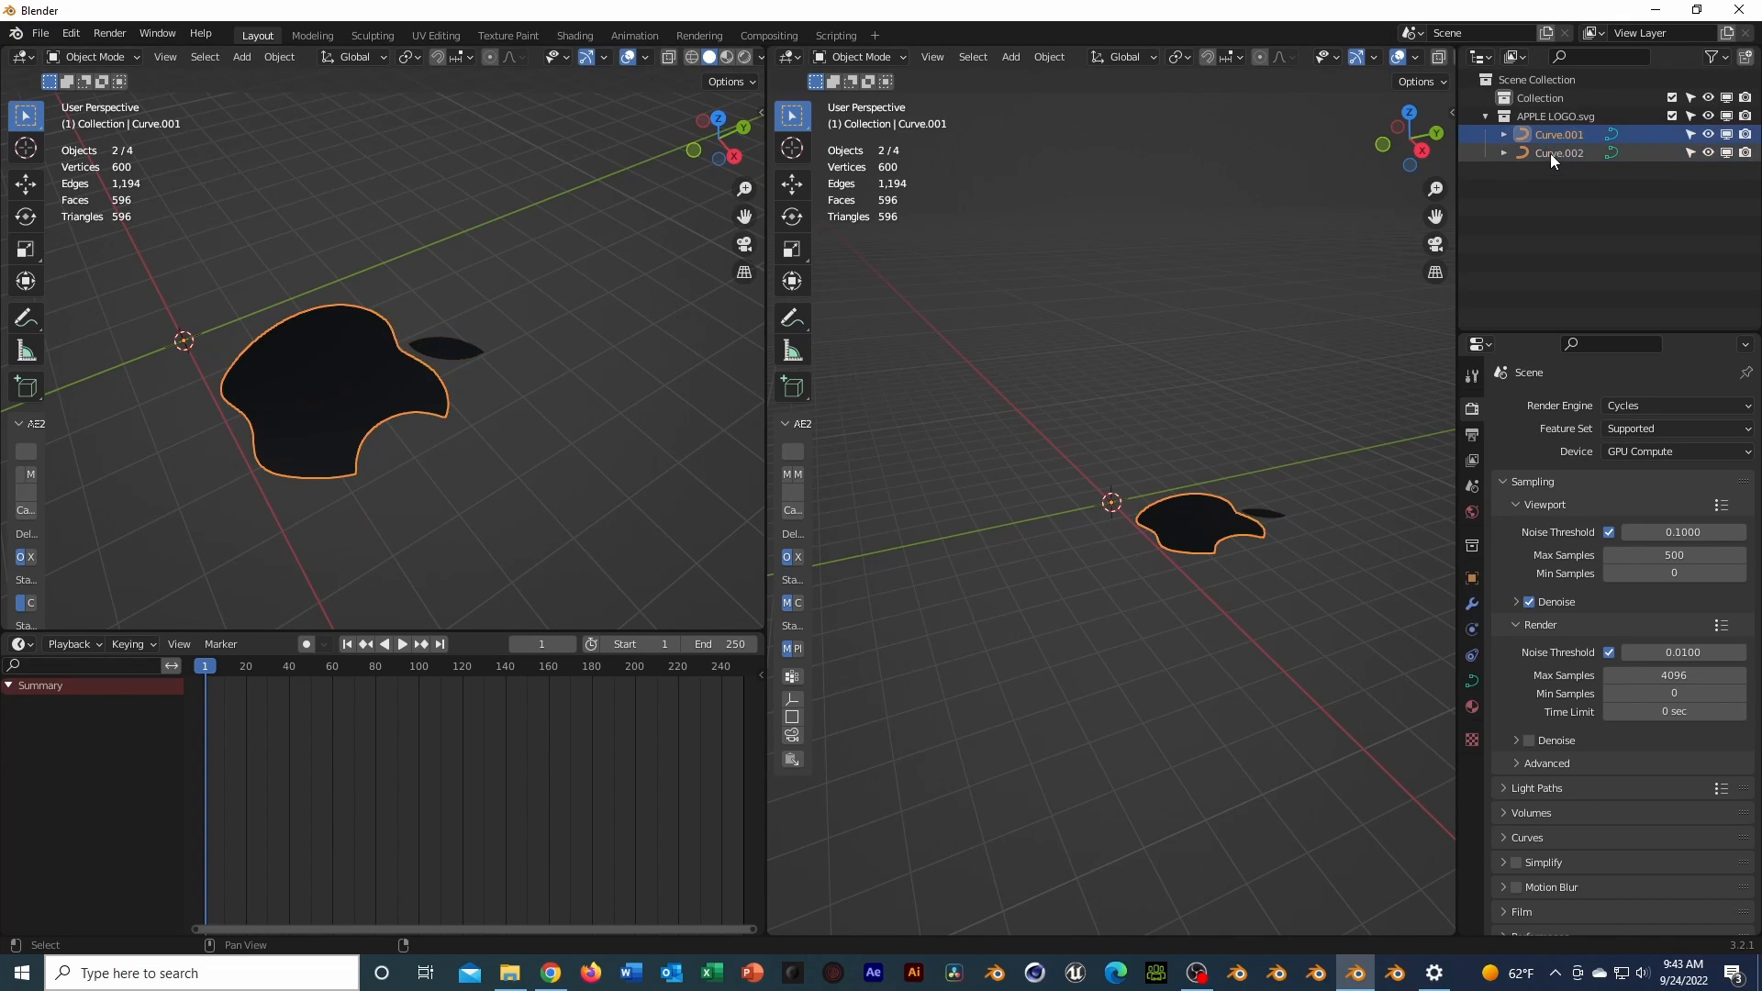
{"action": "right_click", "coordinate": [388, 412]}
{"action": "mouse_move", "coordinate": [402, 520]}
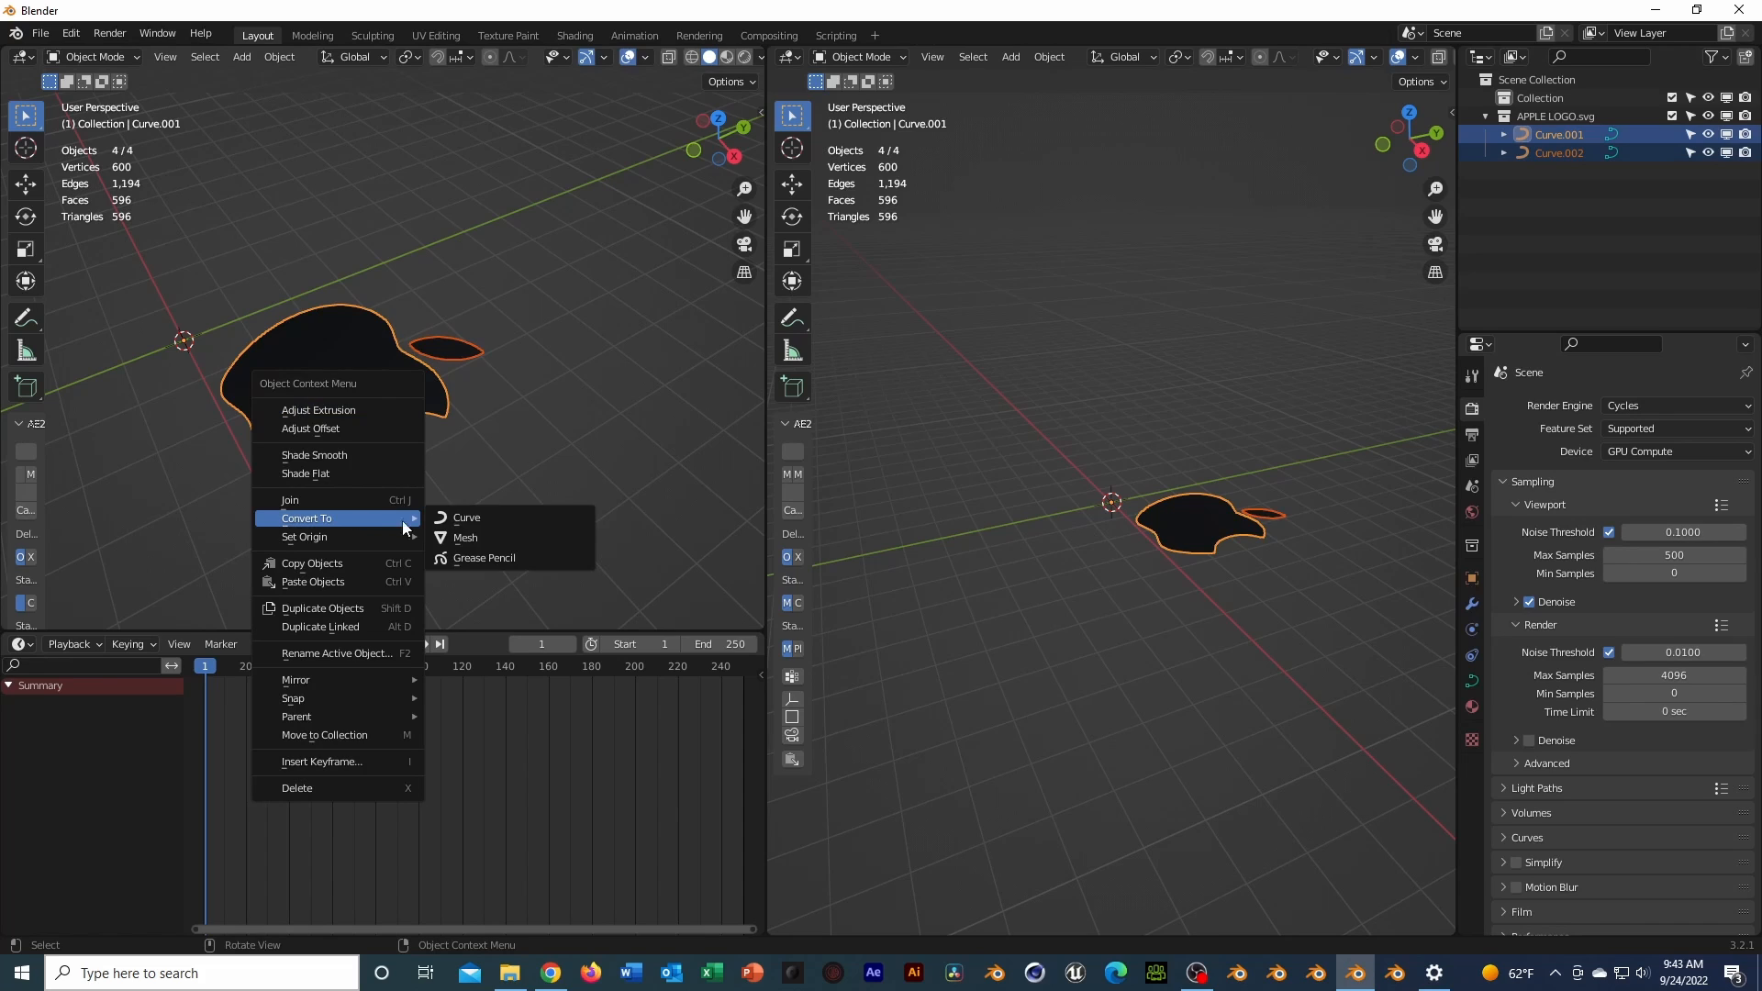
{"action": "left_click", "coordinate": [542, 538]}
Enter Edit Mode on the two logo meshes and select all of their geometry
{"action": "key", "text": "Tab"}
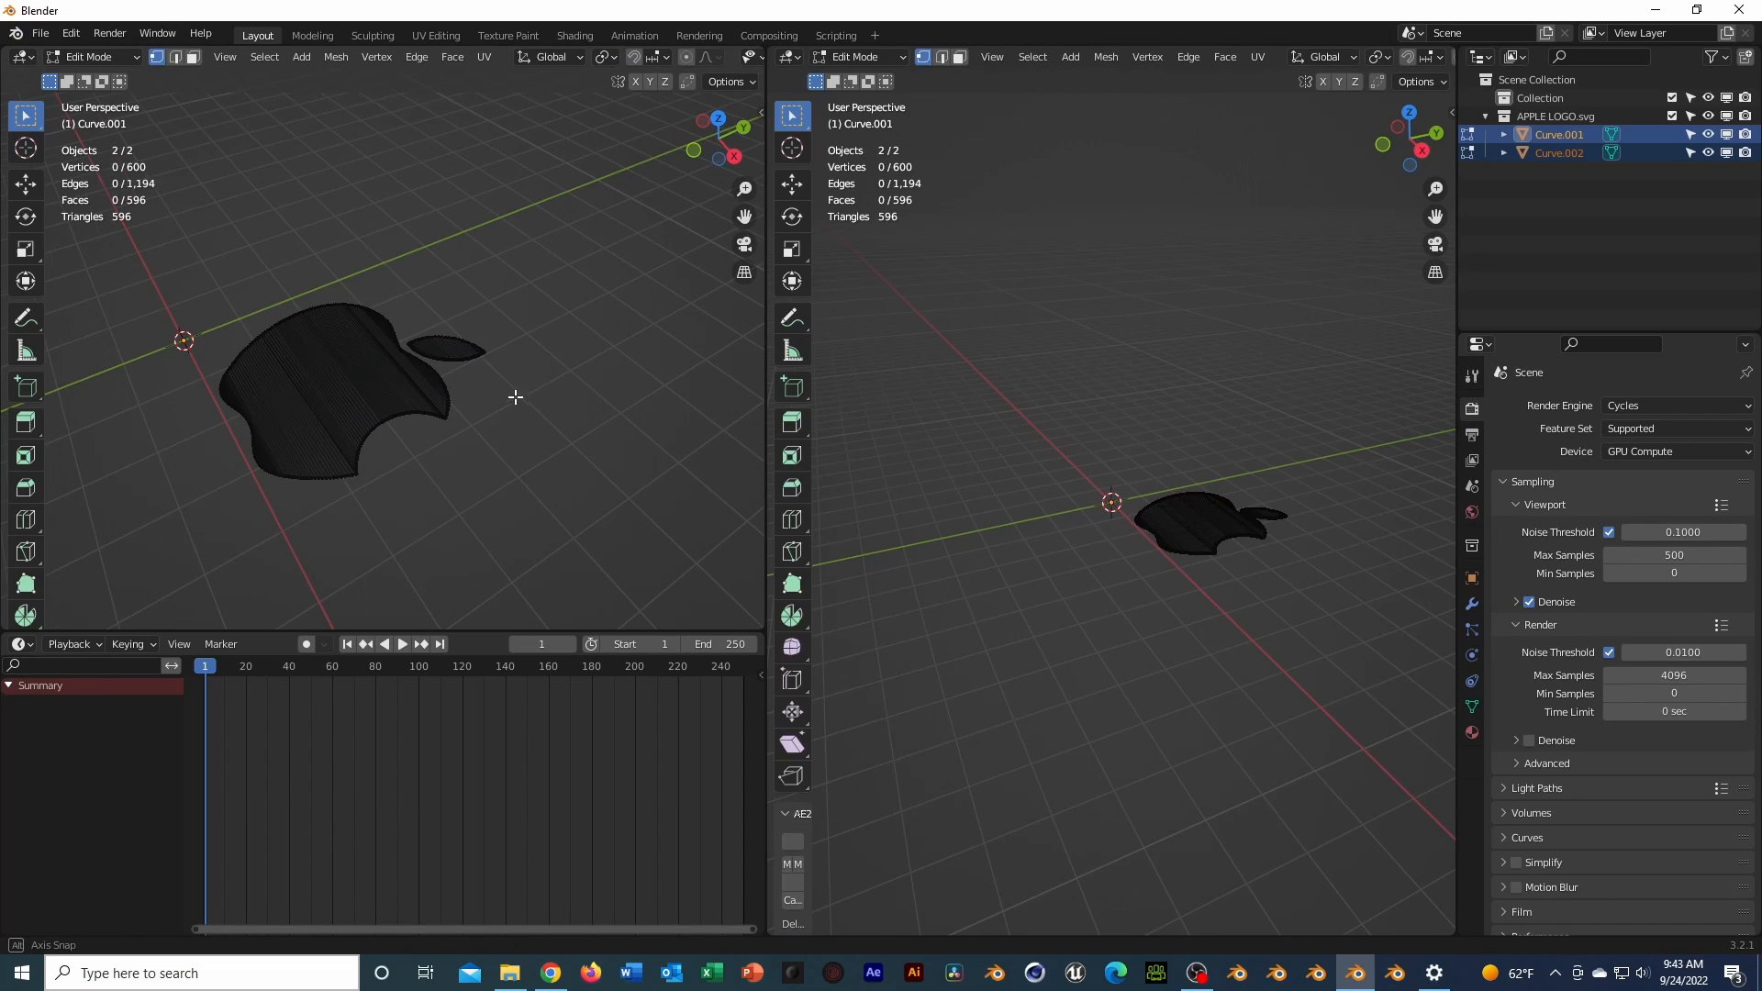
{"action": "mouse_move", "coordinate": [512, 394]}
{"action": "middle_mouse_down"}
{"action": "mouse_move", "coordinate": [496, 378]}
{"action": "mouse_move", "coordinate": [508, 419]}
{"action": "mouse_move", "coordinate": [508, 361]}
{"action": "middle_mouse_up"}
{"action": "key", "text": "a"}
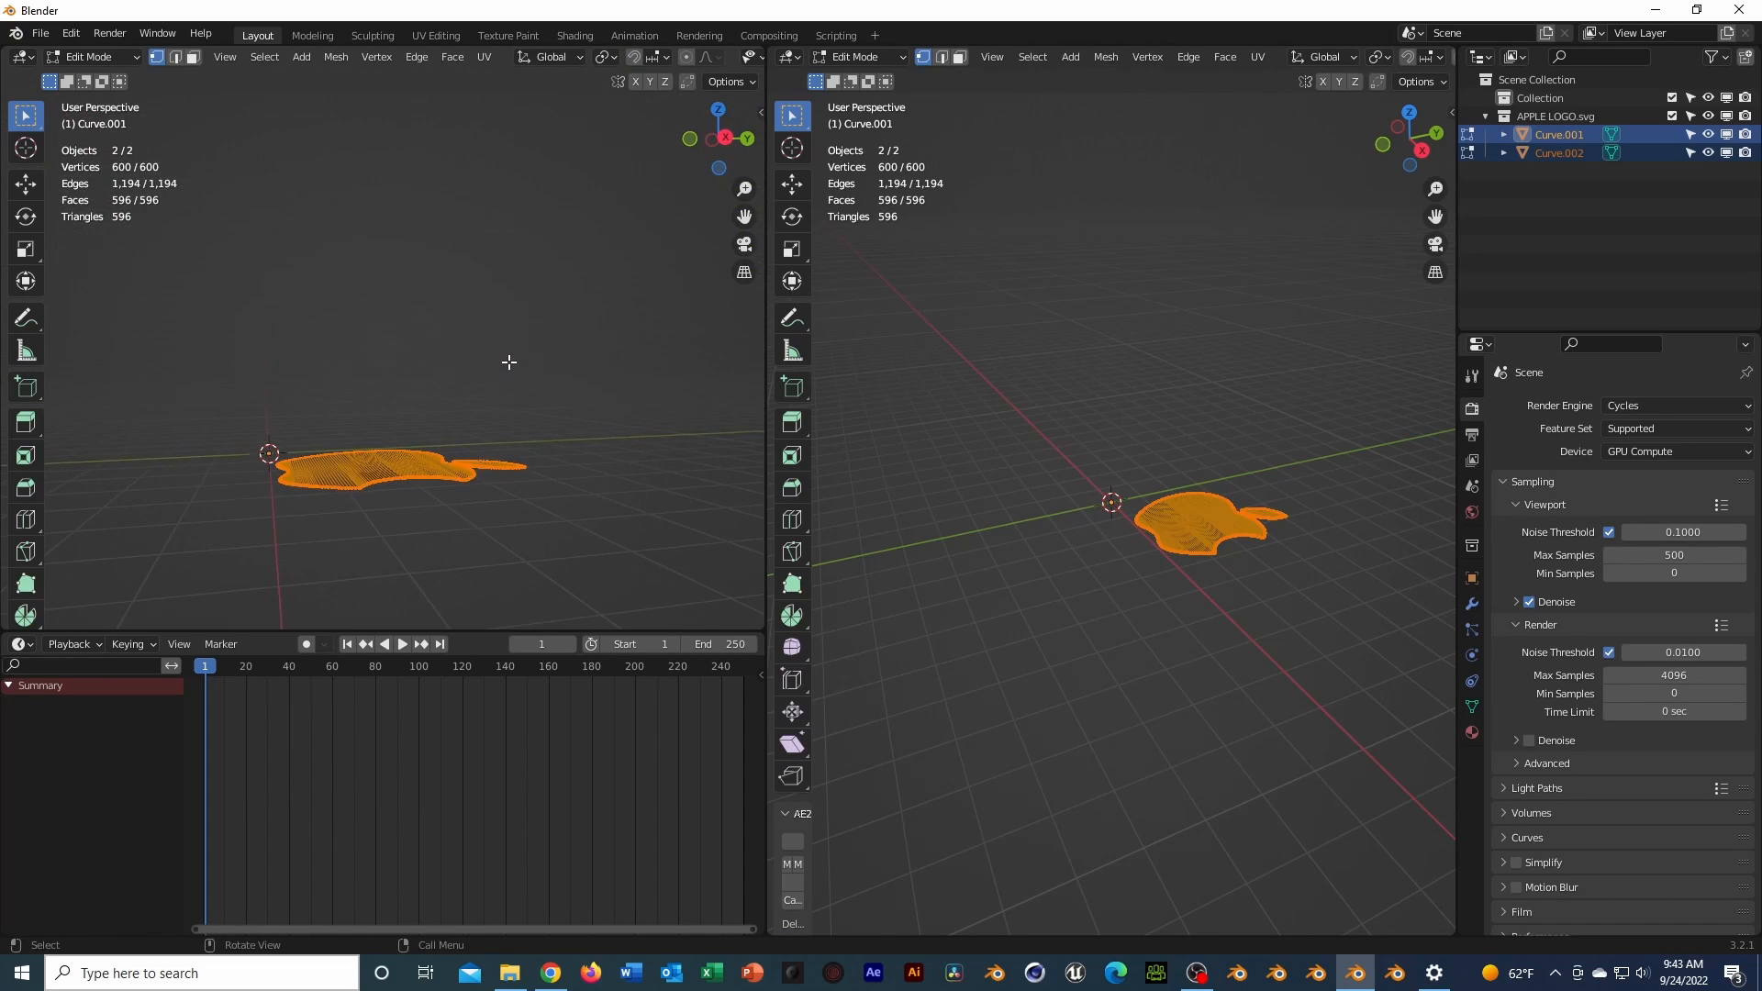
{"action": "key", "text": "e"}
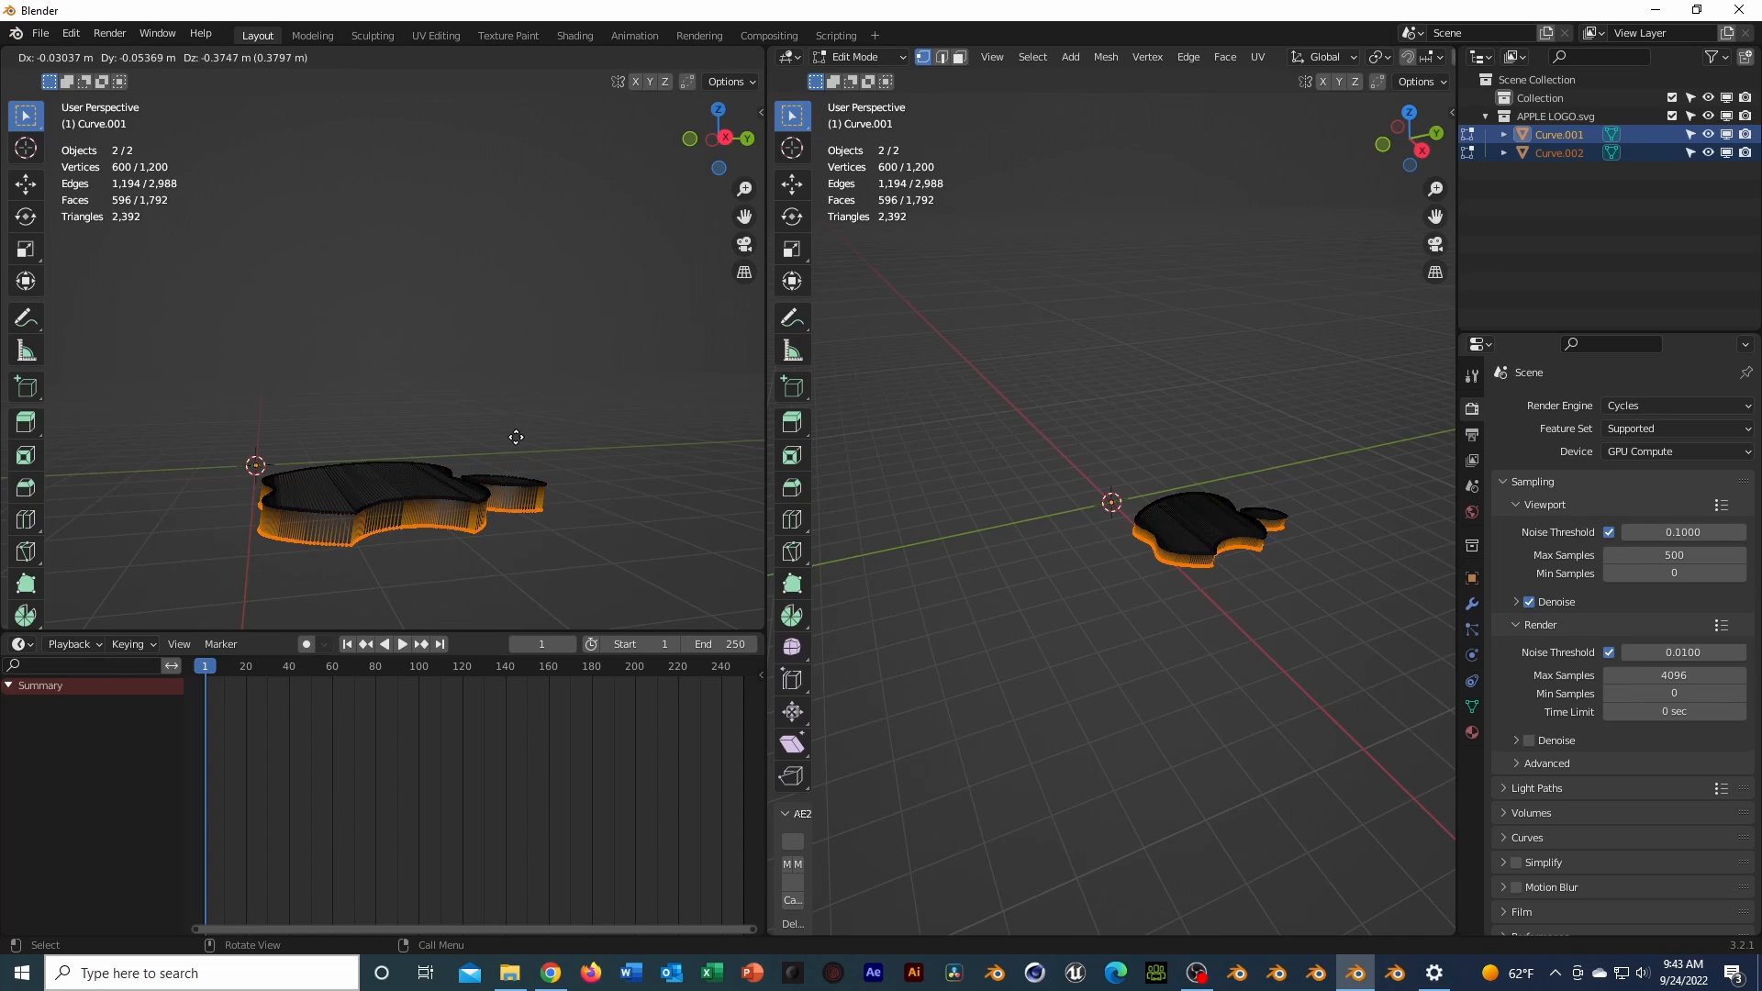
{"action": "left_click", "coordinate": [515, 437]}
{"action": "key", "text": "ctrl+z"}
Extrude the logo geometry downward by about 0.34 m and return to Object Mode
{"action": "key", "text": "e"}
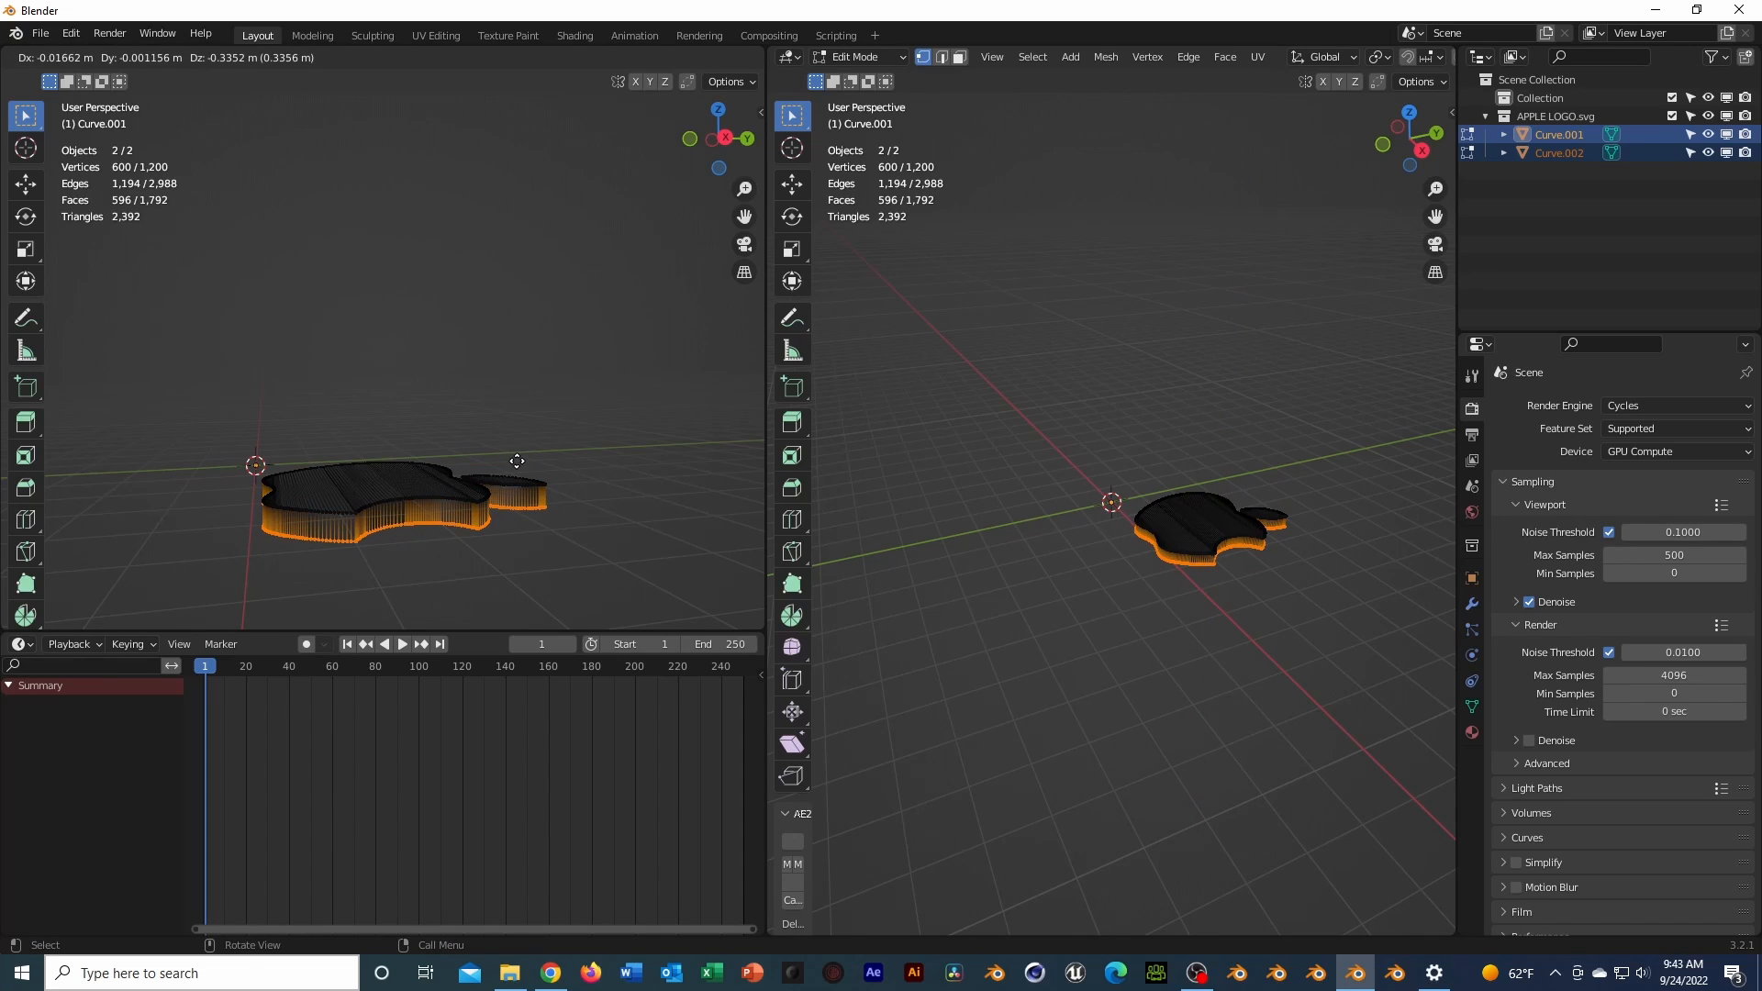
{"action": "left_click", "coordinate": [516, 462]}
{"action": "key", "text": "Tab"}
Rotate the extruded logo 90° around the global X axis to stand it upright
{"action": "middle_click_drag", "start_coordinate": [520, 450], "coordinate": [587, 536]}
{"action": "type", "text": "rx90"}
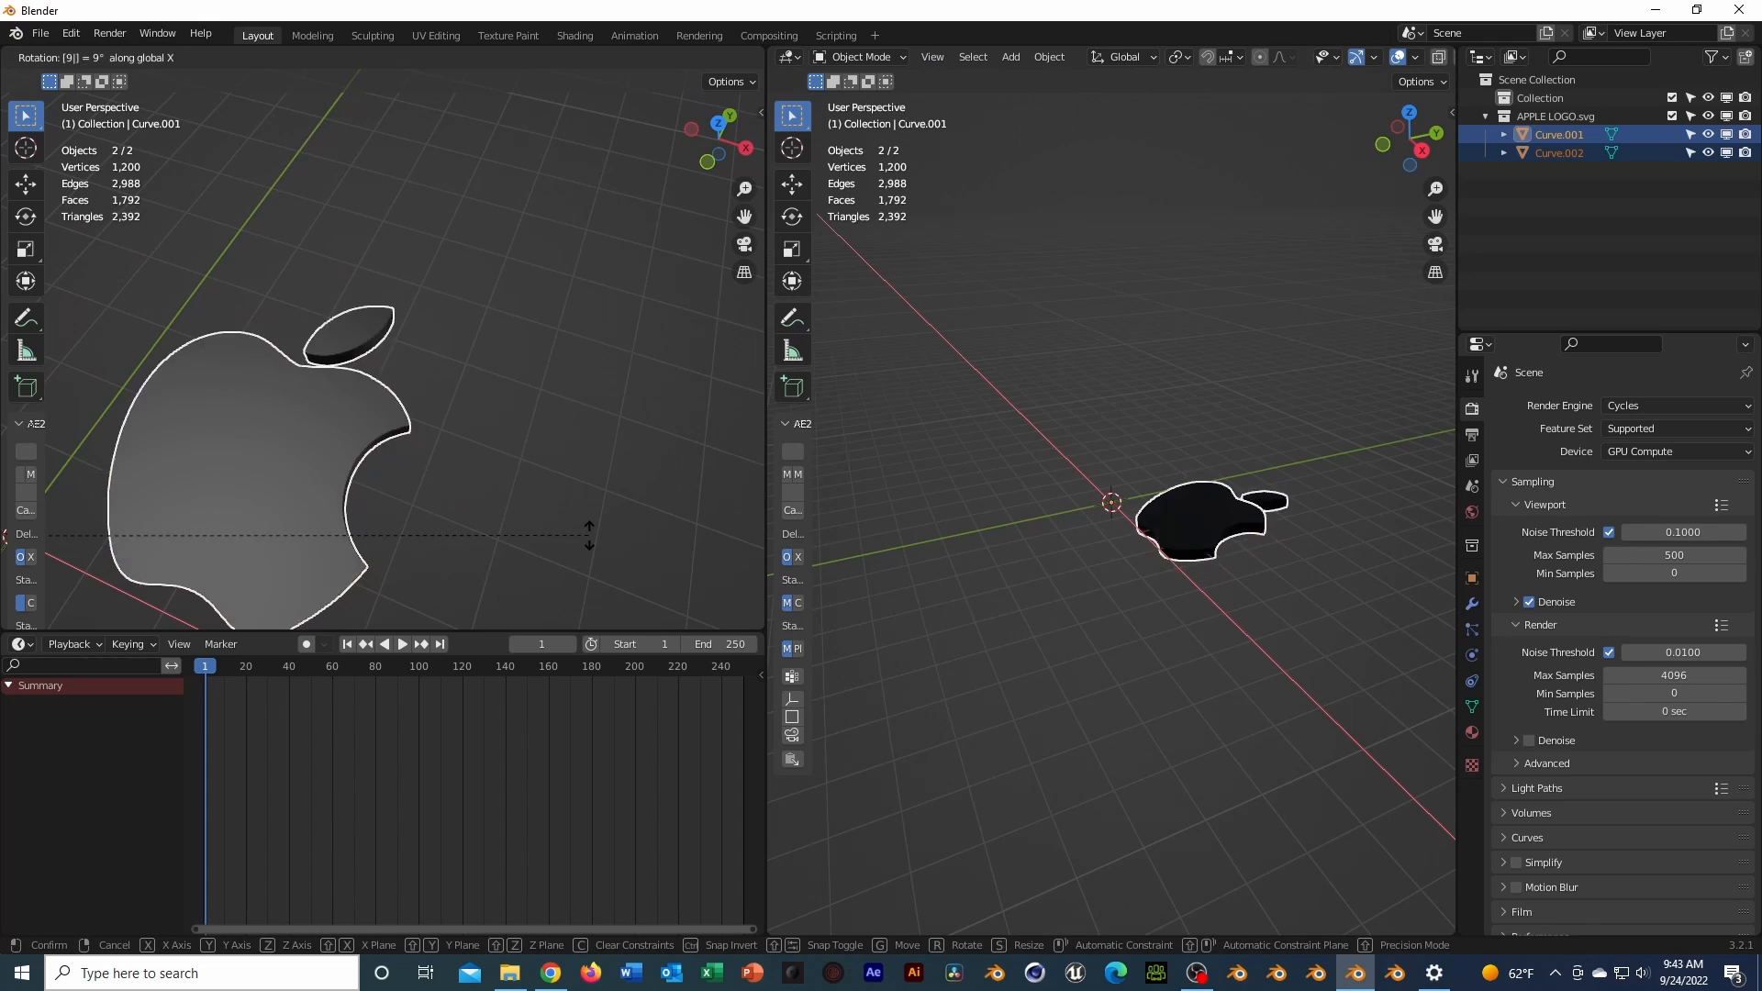
{"action": "left_click", "coordinate": [589, 535]}
Add a camera to the scene and look through it in the viewport
{"action": "scroll", "coordinate": [468, 483], "scroll_direction": "down", "scroll_amount": 4}
{"action": "middle_click_drag", "start_coordinate": [420, 476], "coordinate": [493, 288], "text": "shift"}
{"action": "key", "text": "shift+a"}
{"action": "left_click", "coordinate": [437, 569]}
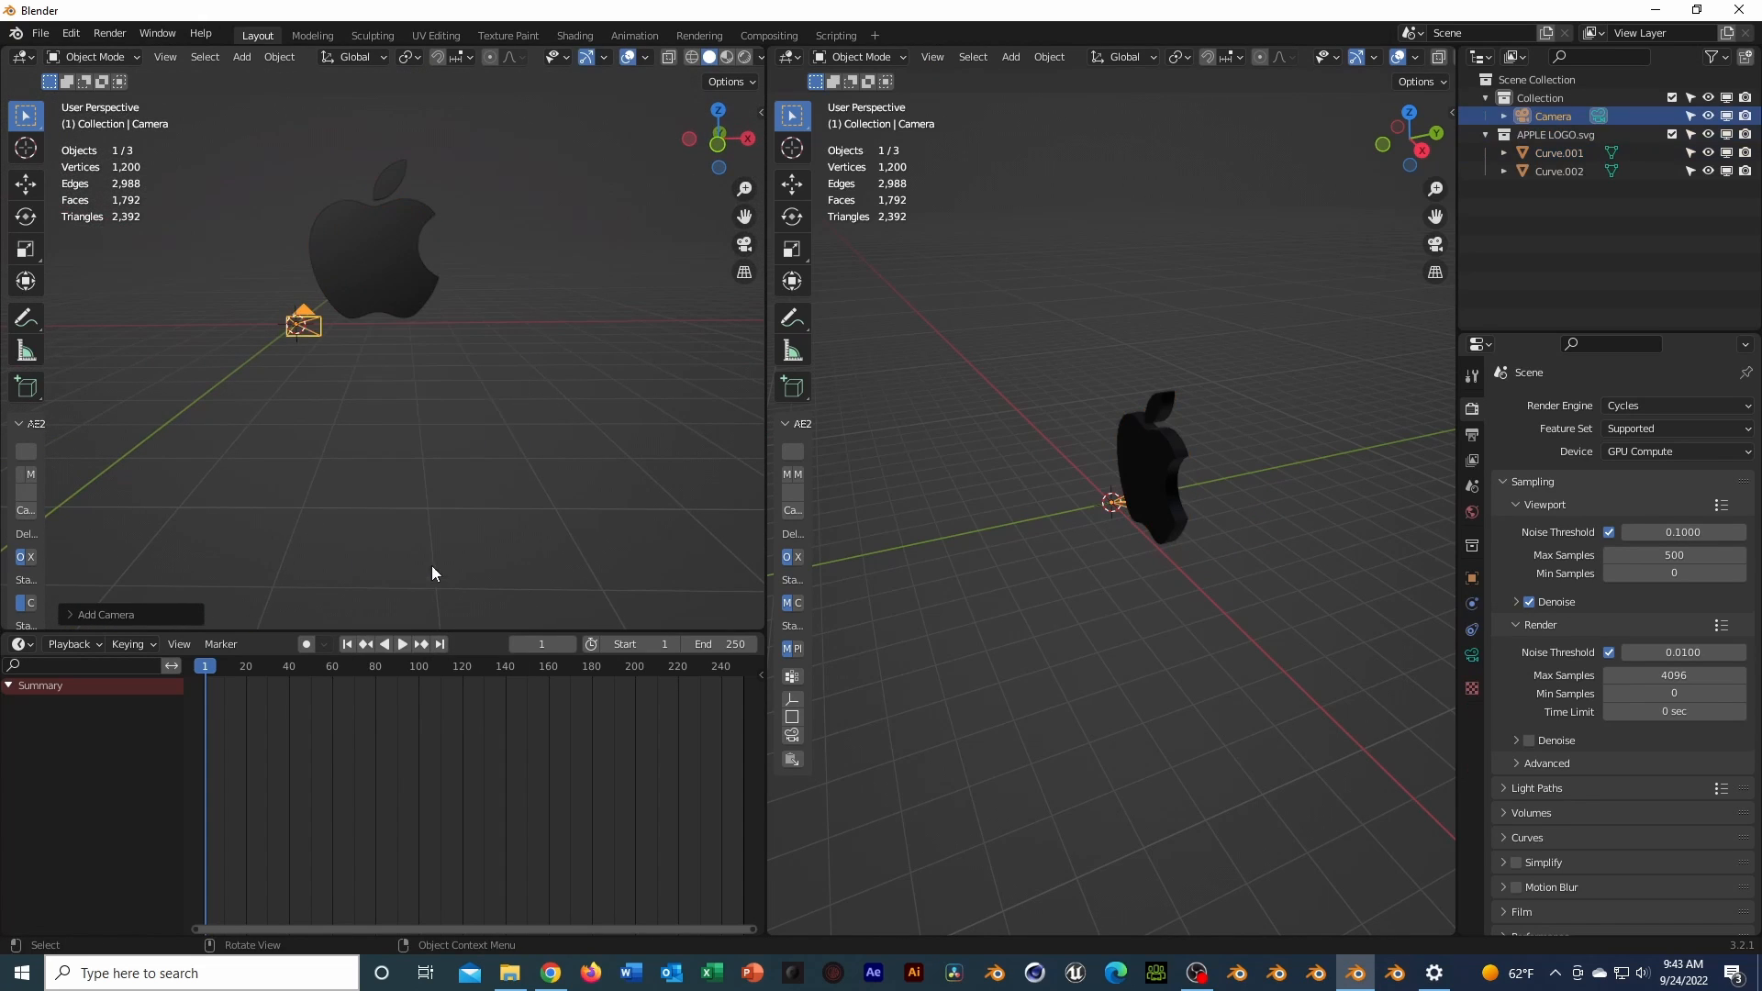
{"action": "key", "text": "KP_0"}
Move the camera to about -18.84 m in Y and 3.61 m in Z through its object transform
{"action": "left_click", "coordinate": [1426, 586]}
{"action": "left_click", "coordinate": [1471, 579]}
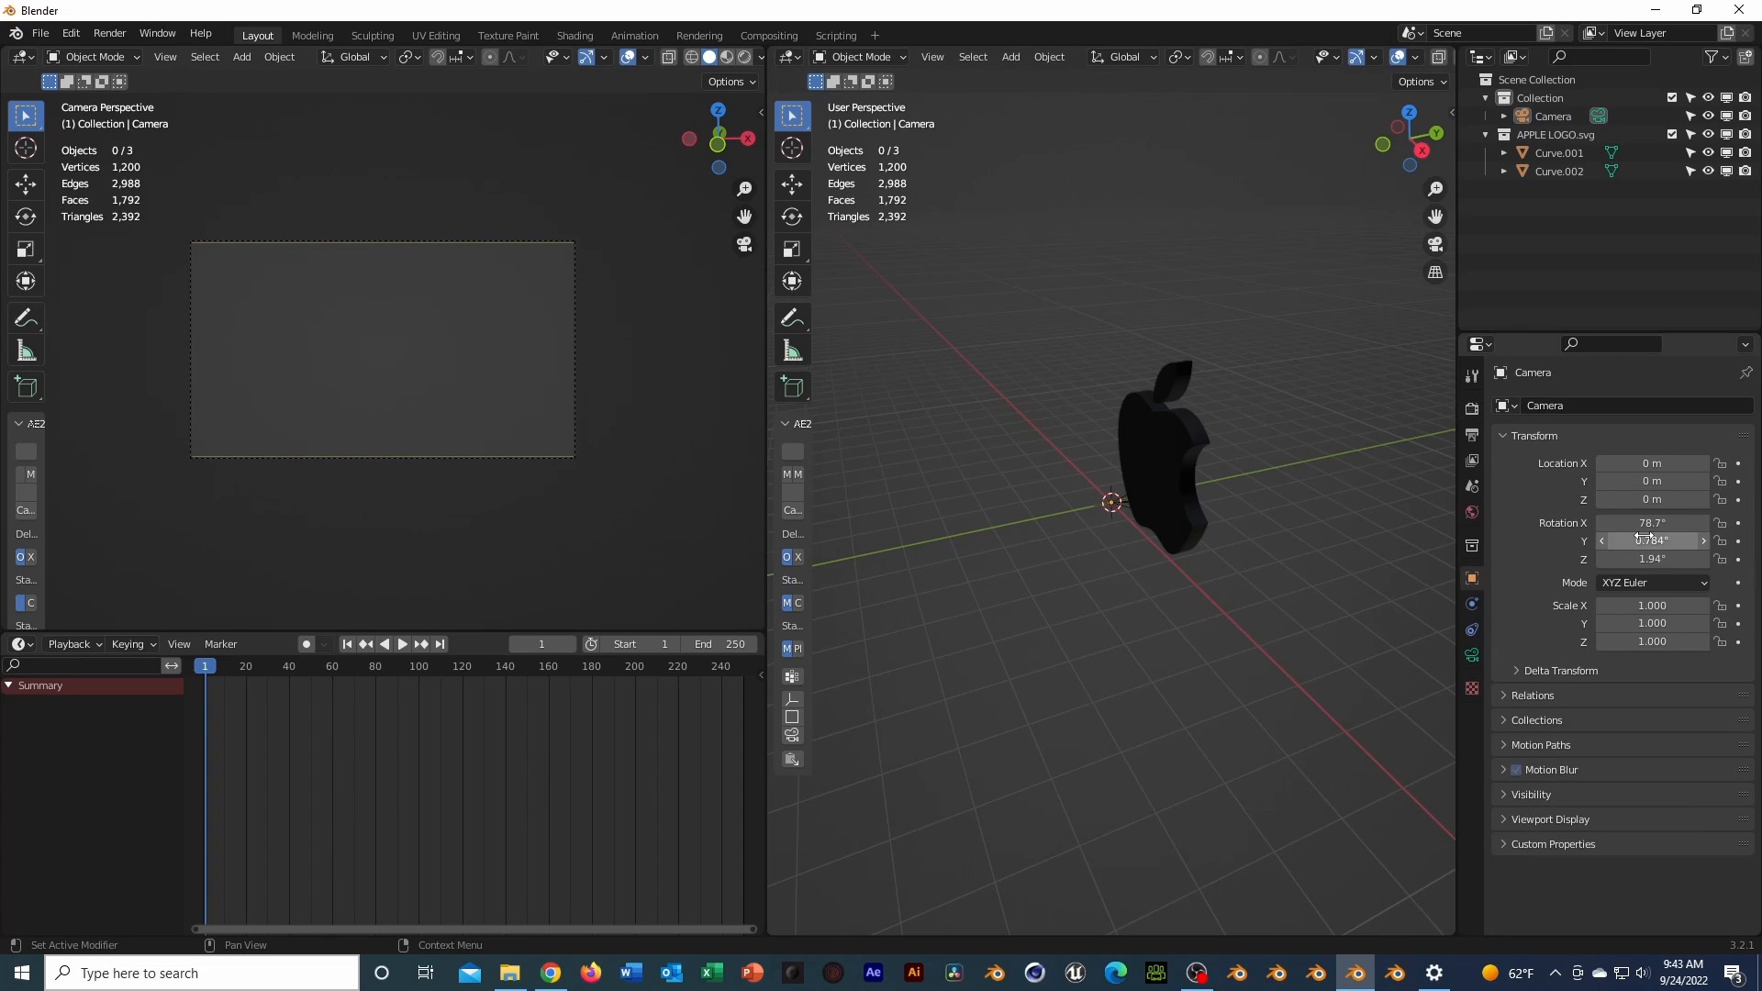
{"action": "left_click_drag", "start_coordinate": [1652, 481], "coordinate": [1693, 499]}
Set the camera's X rotation to 90° and readjust its Z location to frame the logo
{"action": "left_click", "coordinate": [1652, 522]}
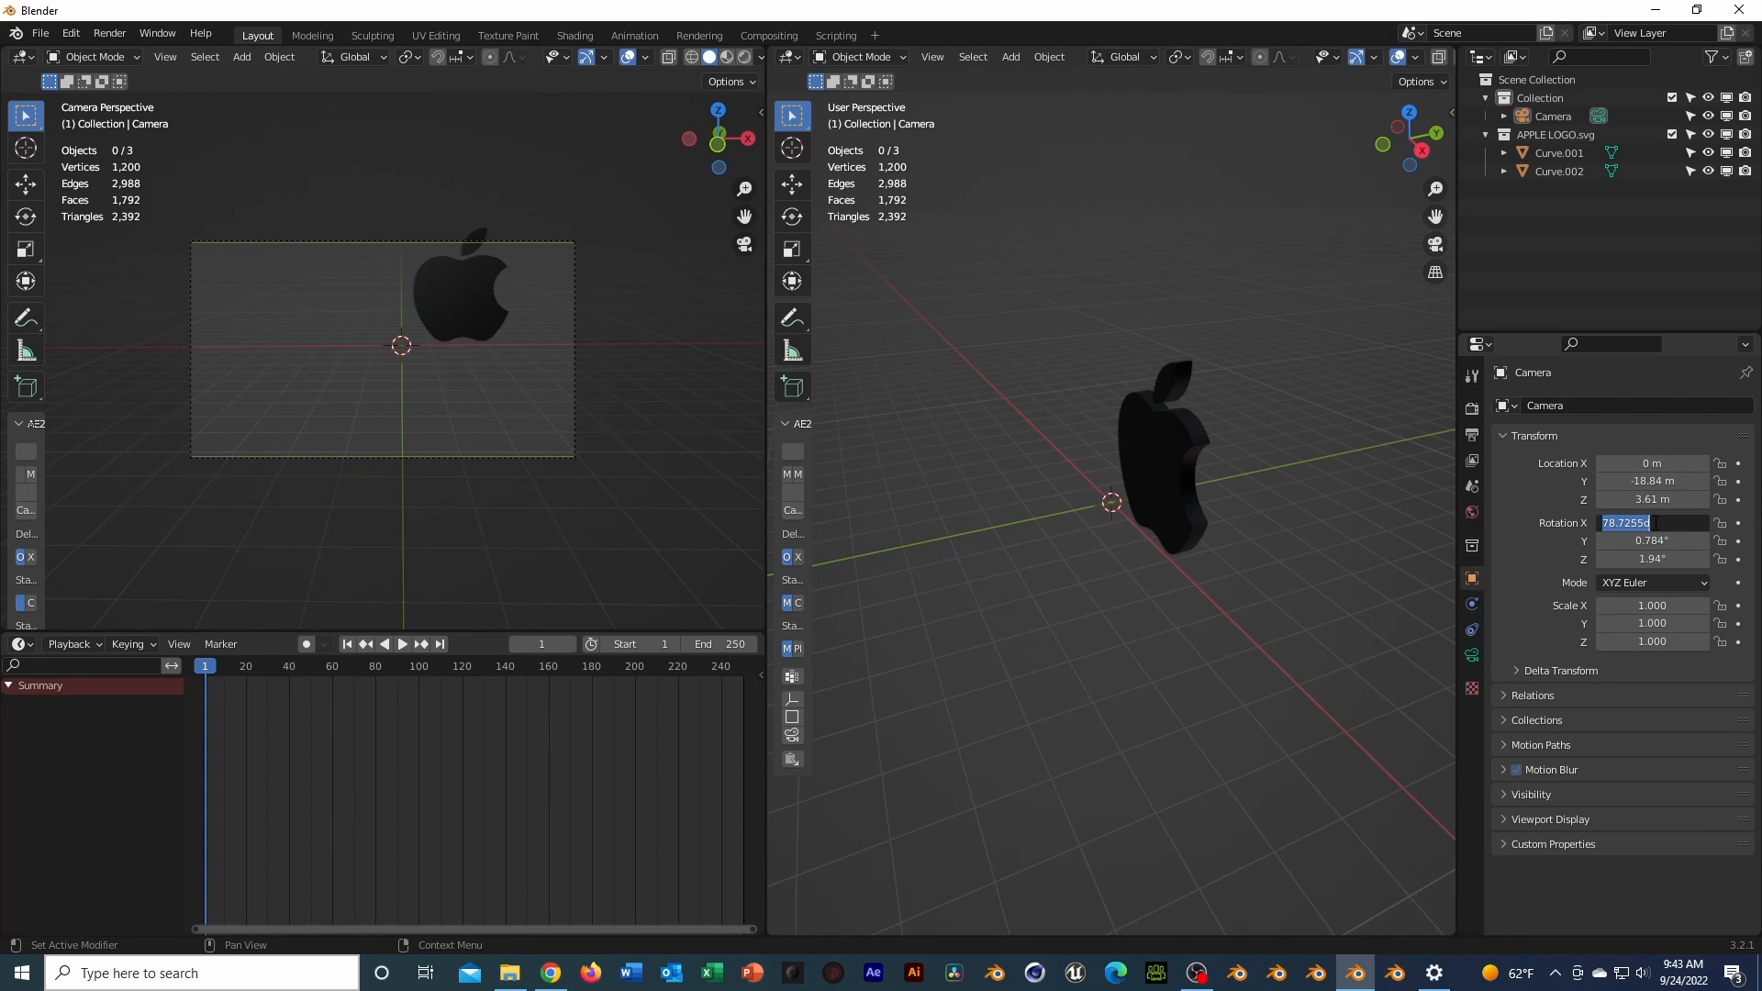
{"action": "type", "text": "90"}
{"action": "key", "text": "Tab"}
{"action": "key", "text": "Return"}
{"action": "left_click_drag", "start_coordinate": [1651, 500], "coordinate": [1664, 463]}
Move both logo meshes along the X axis to about -2.06 m, centring them in the camera frame, and deselect them
{"action": "left_click", "coordinate": [1567, 152]}
{"action": "left_click", "coordinate": [1550, 172], "text": "shift"}
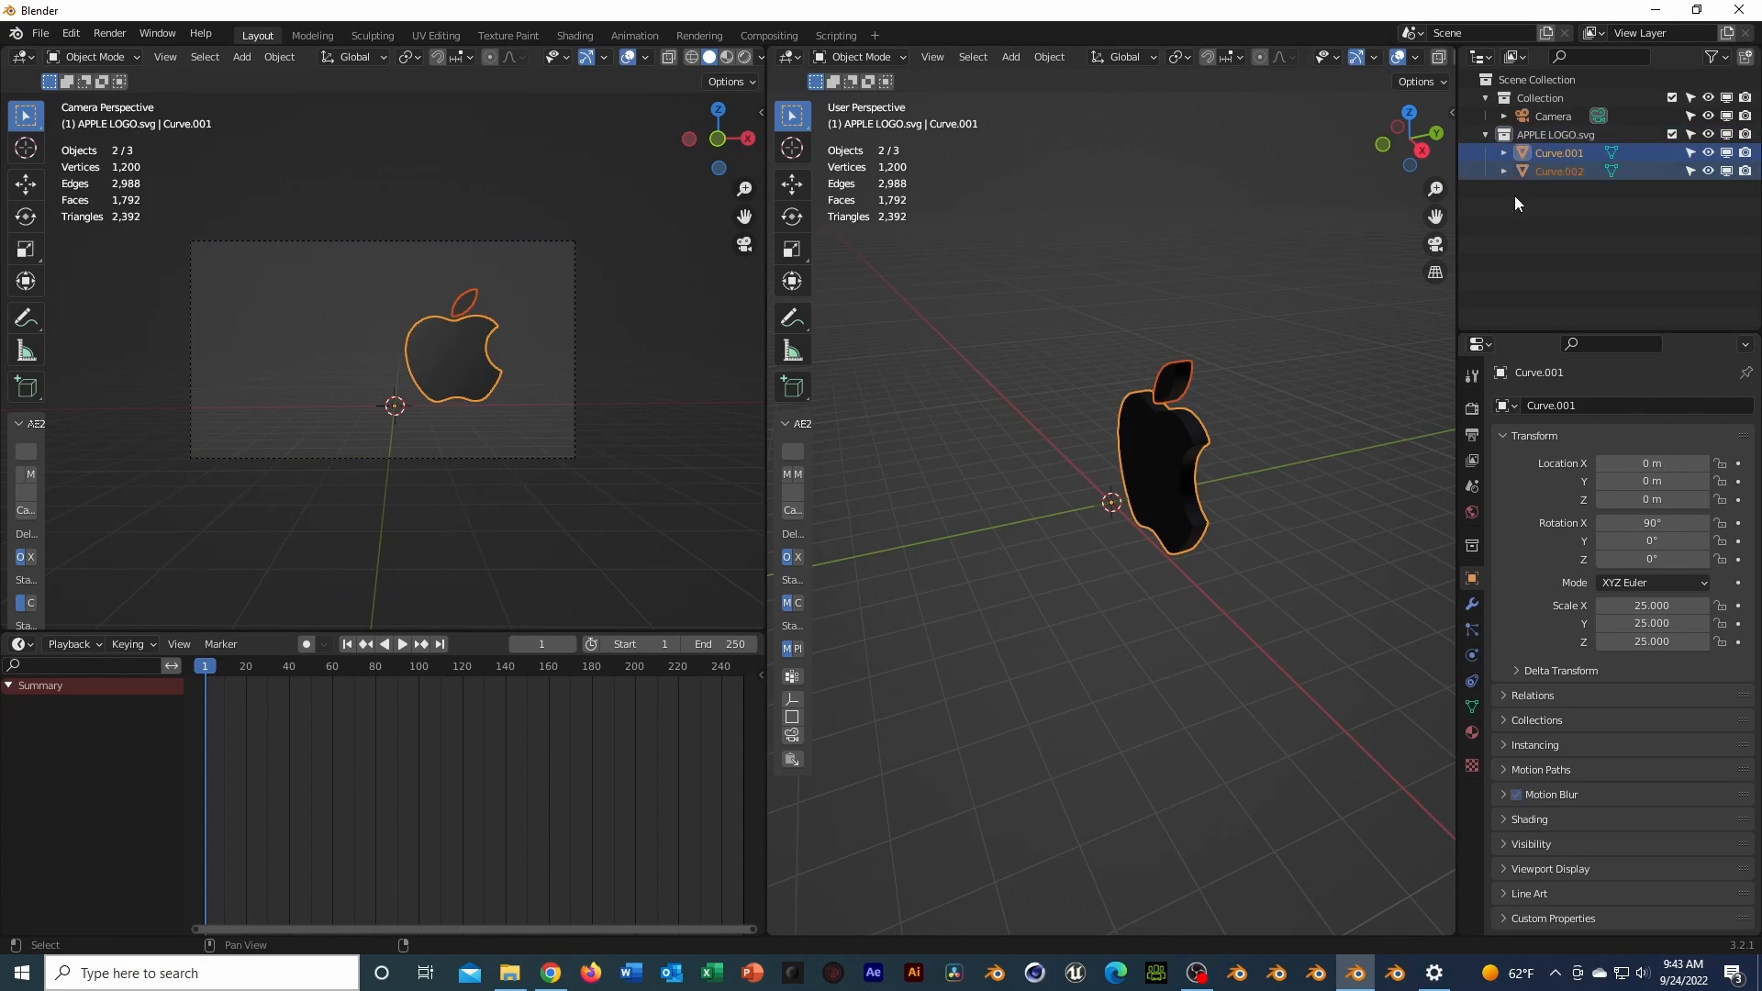
{"action": "key", "text": "g"}
{"action": "key", "text": "x"}
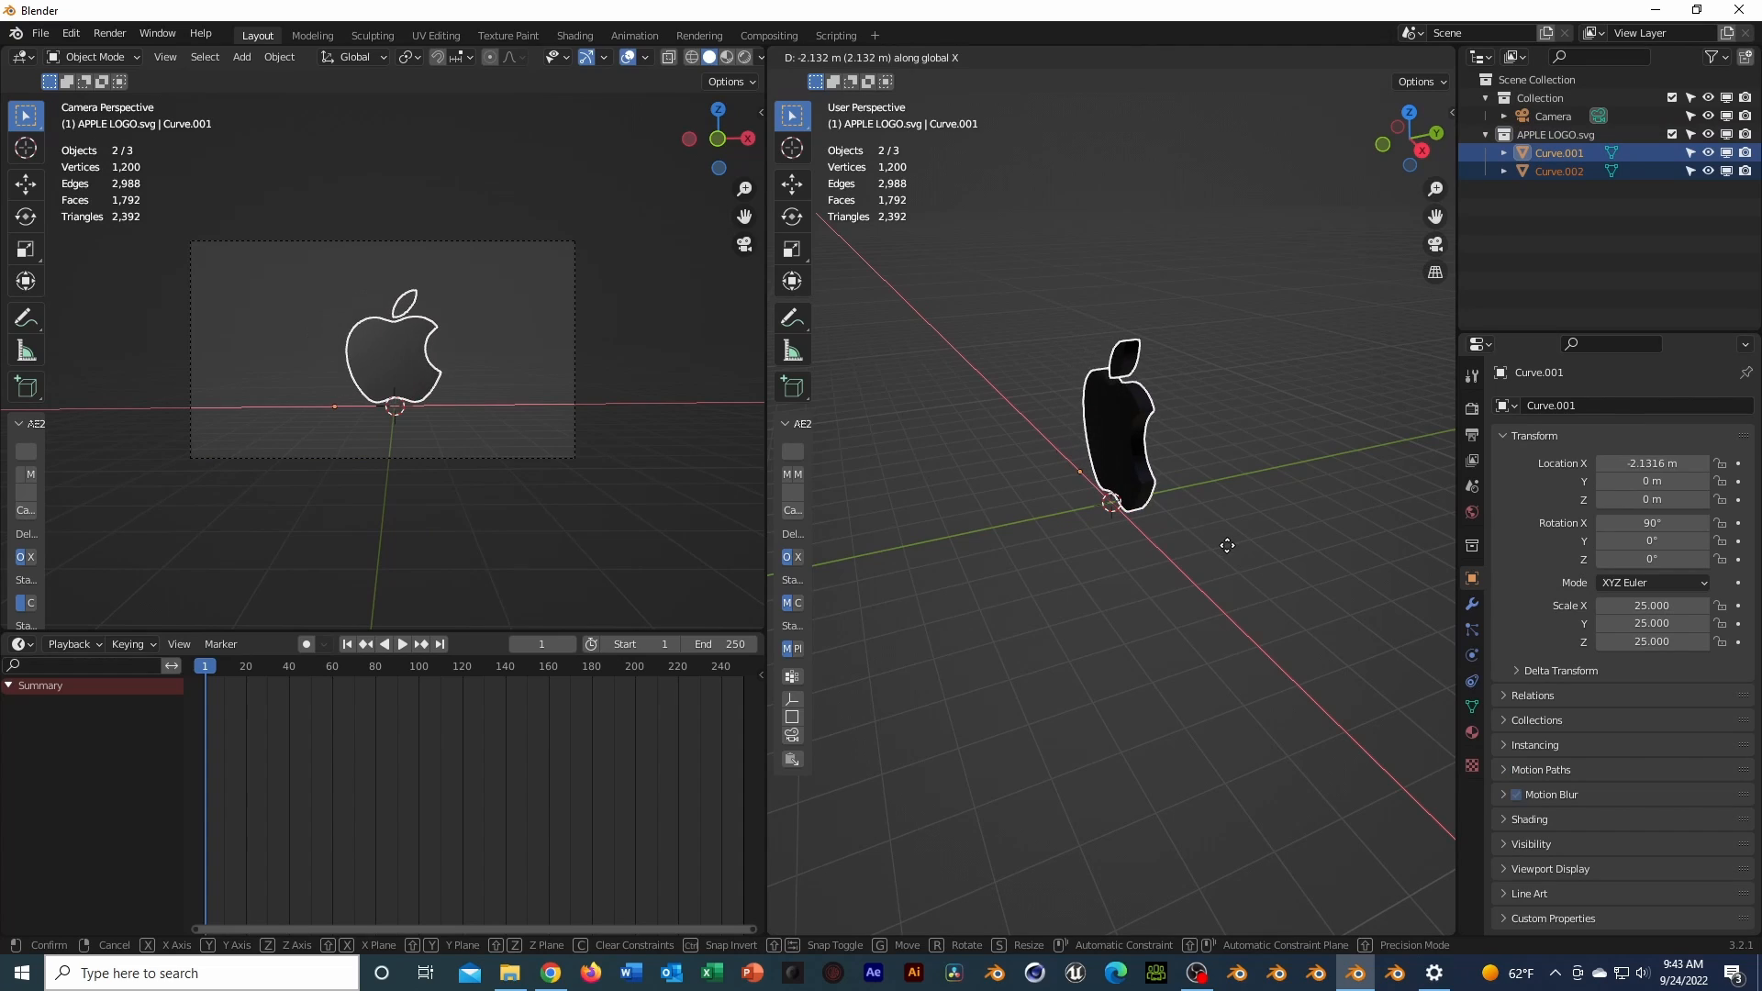
{"action": "left_click", "coordinate": [1228, 546]}
{"action": "left_click", "coordinate": [1164, 441]}
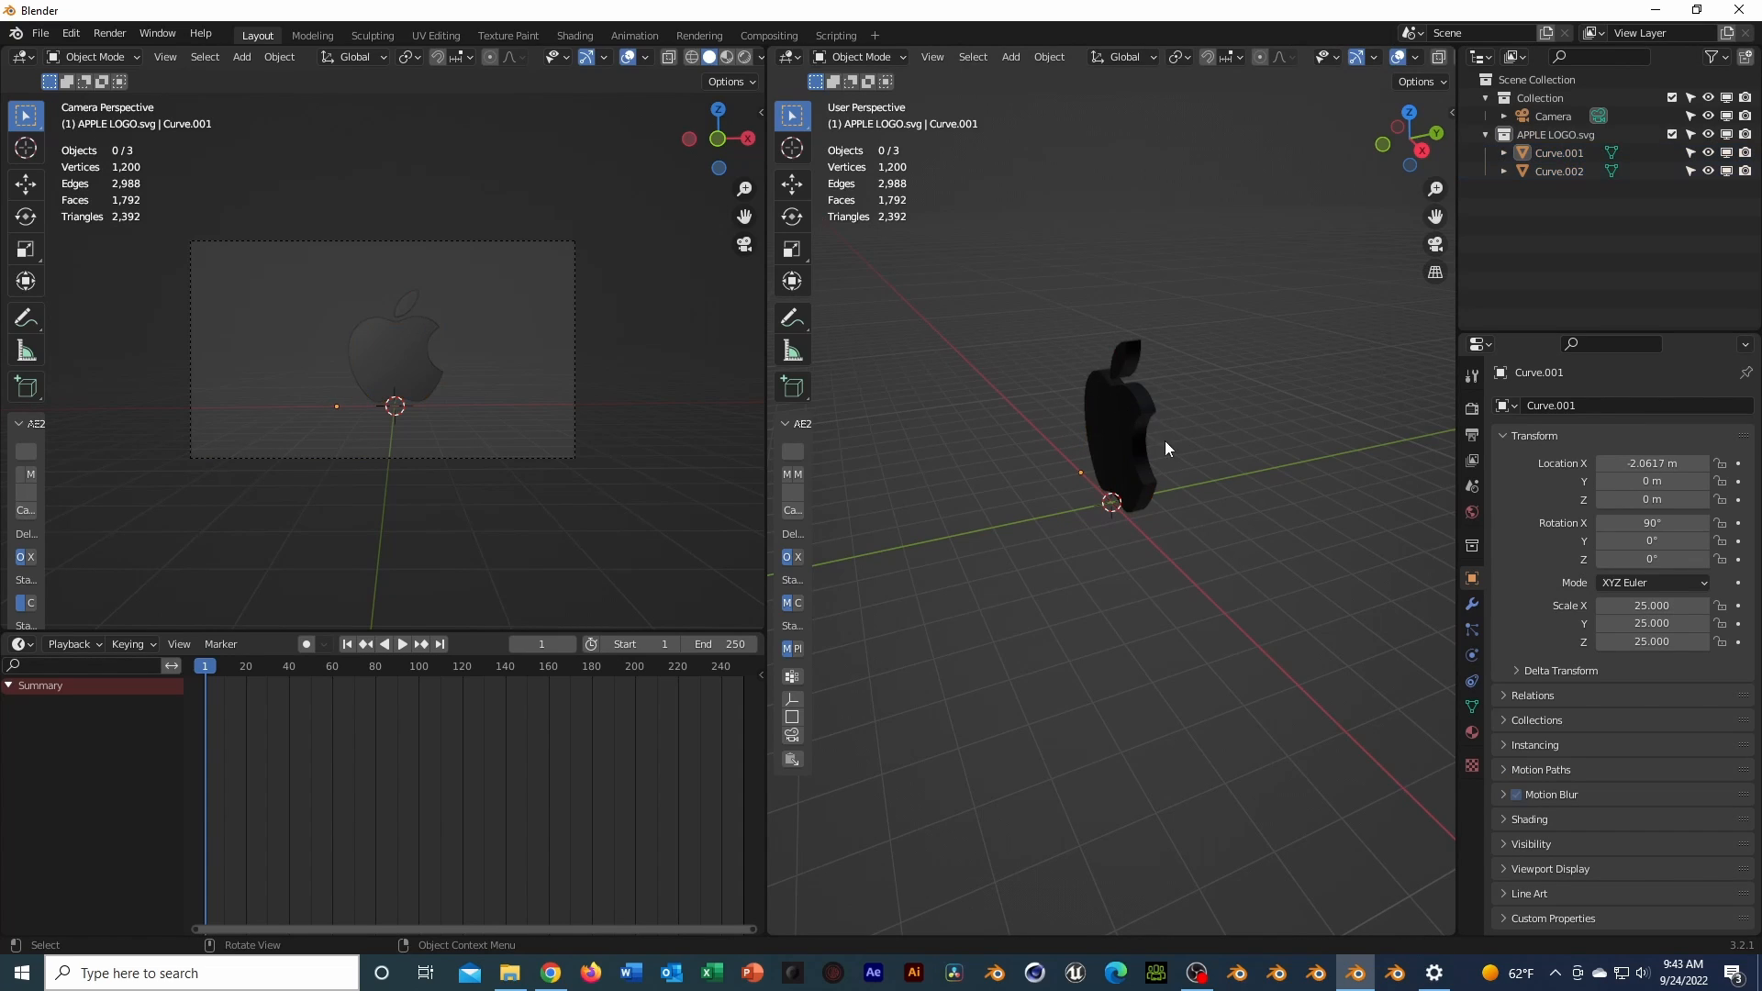
Add a spot light, tilt it about -15.9° around the X axis and raise it about 11 m above the logo
{"action": "left_click", "coordinate": [1140, 440]}
{"action": "key", "text": "shift+a"}
{"action": "mouse_move", "coordinate": [498, 378]}
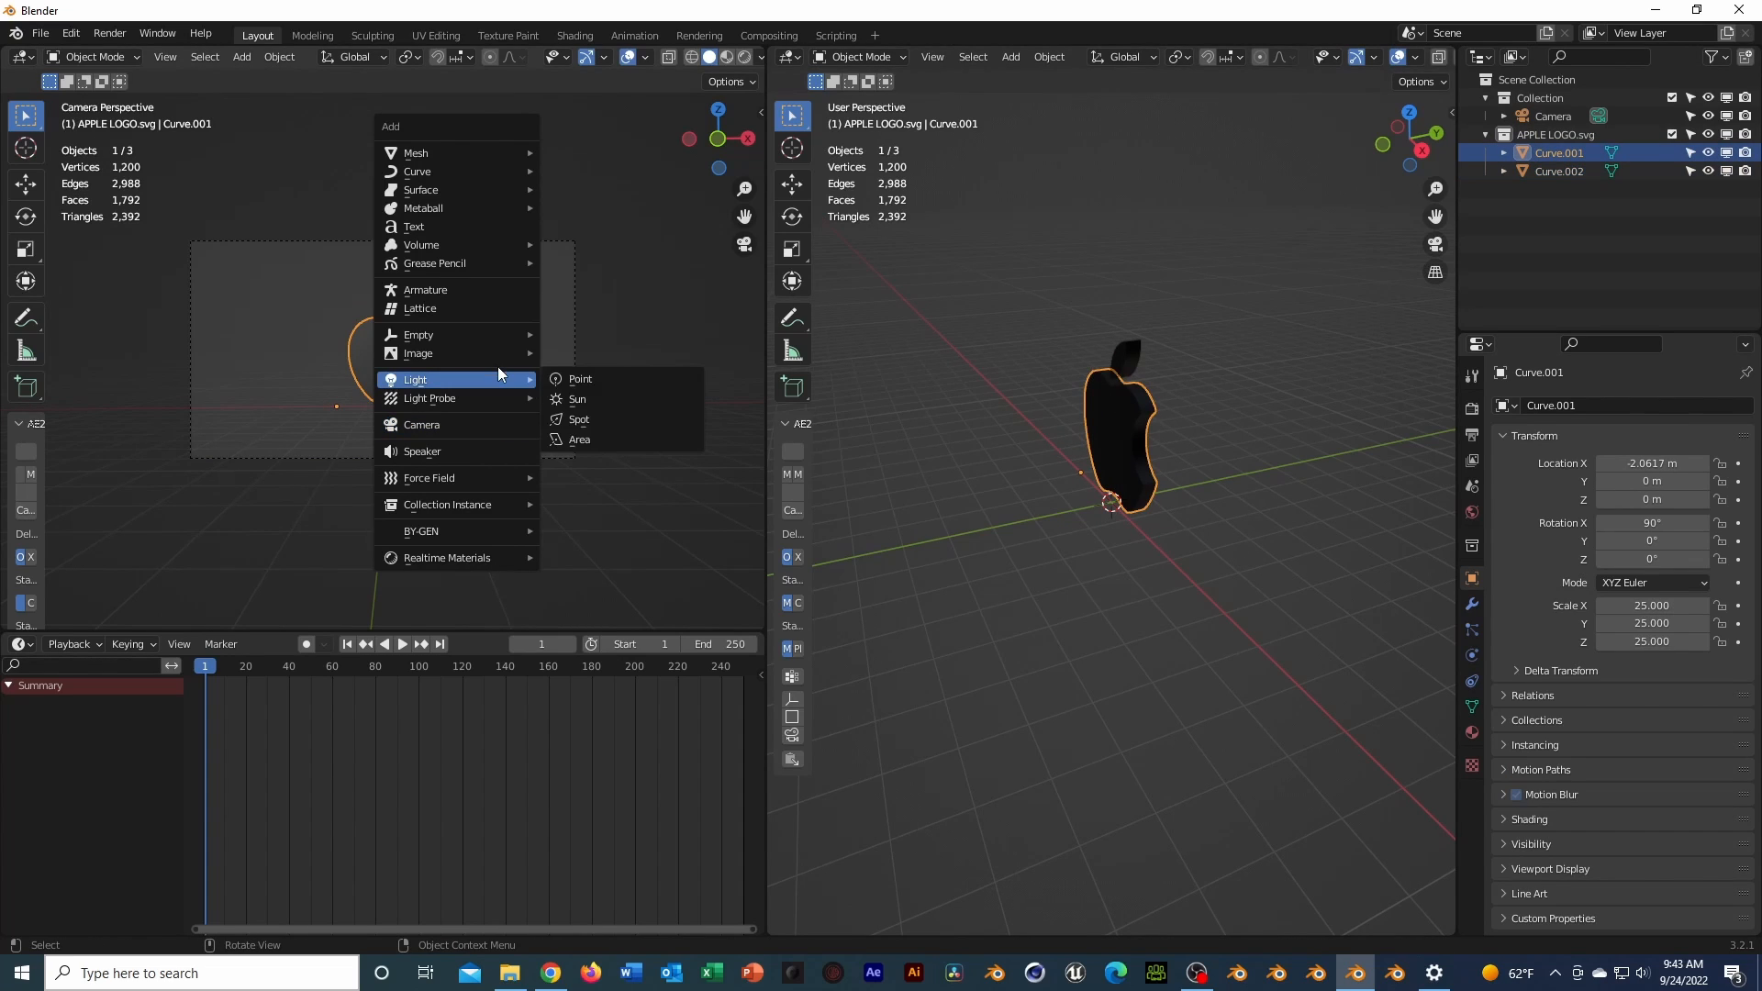
{"action": "left_click", "coordinate": [649, 424]}
{"action": "key", "text": "r"}
{"action": "key", "text": "x"}
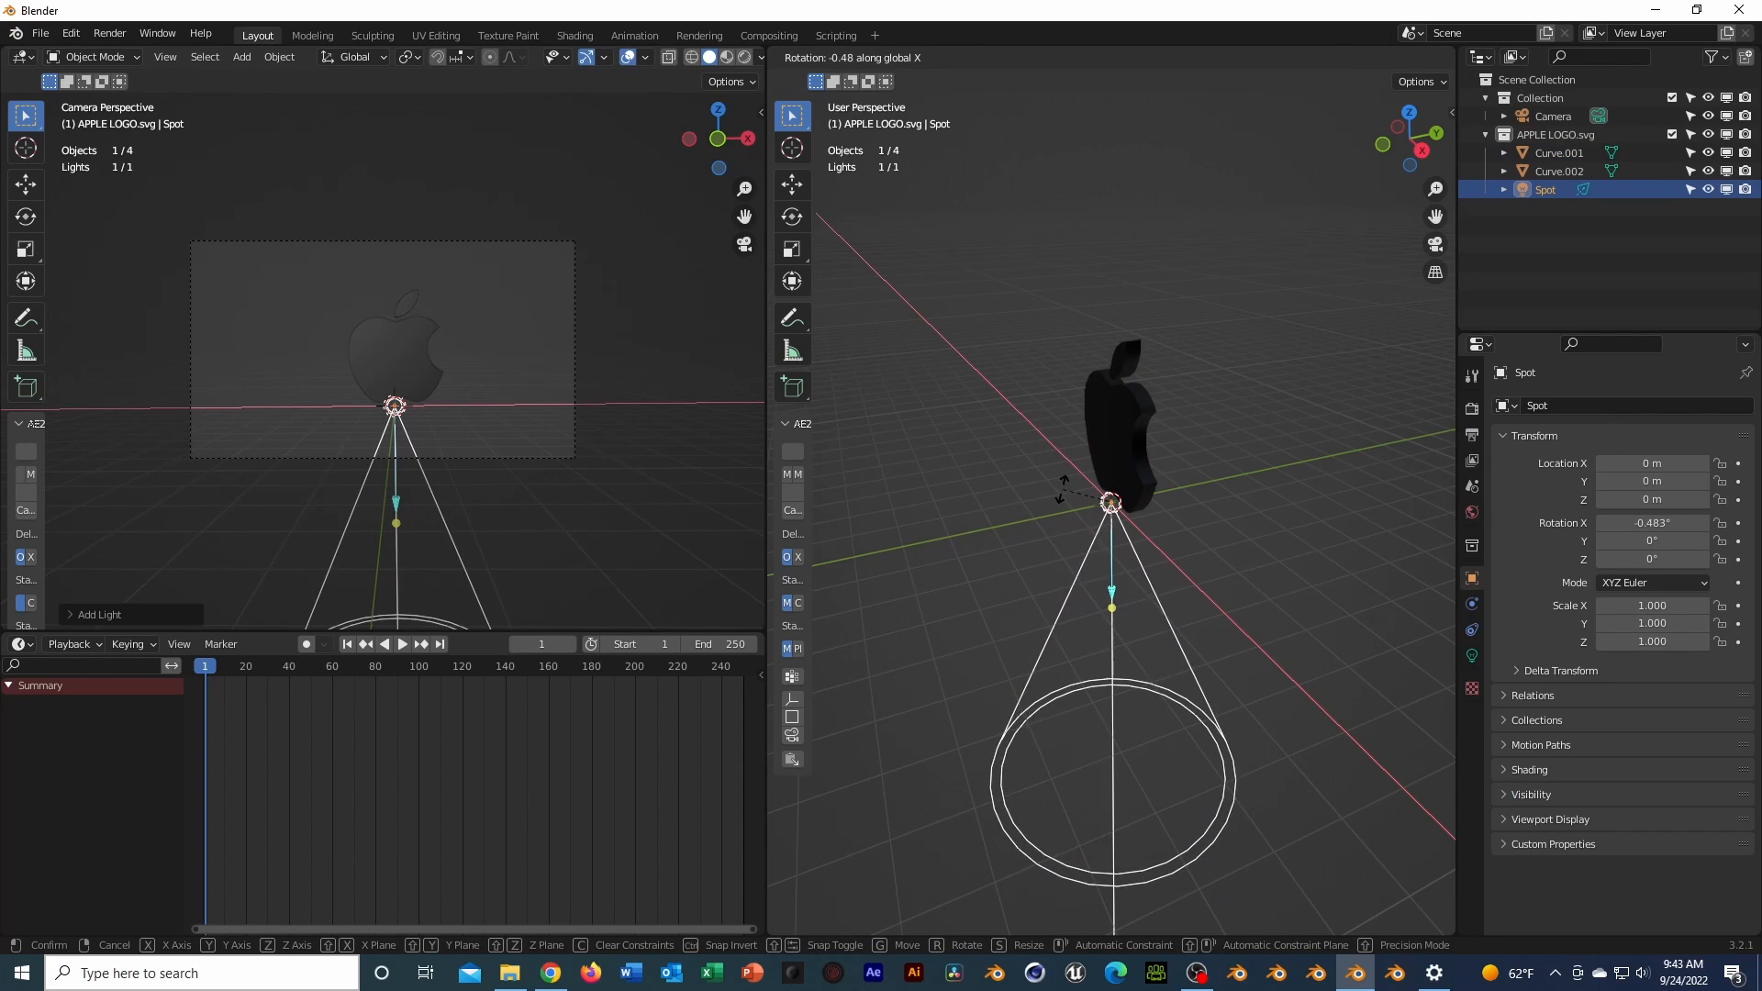
{"action": "left_click", "coordinate": [1064, 486]}
{"action": "key", "text": "g"}
{"action": "key", "text": "z"}
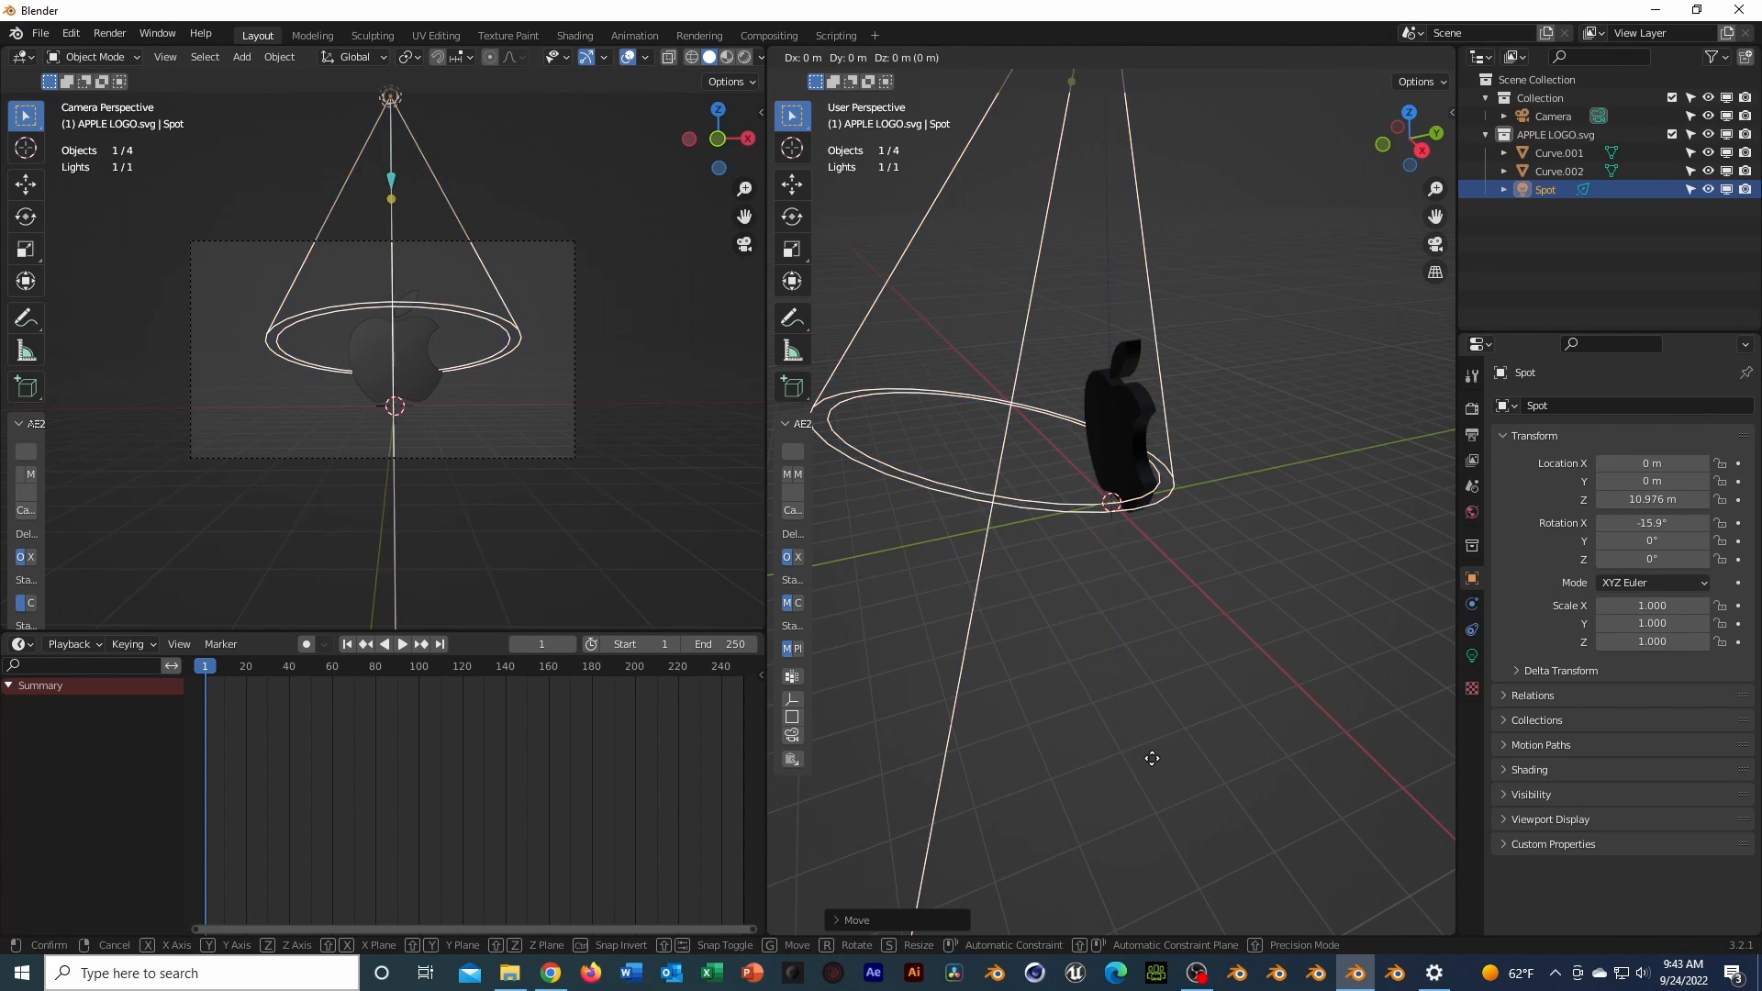
{"action": "left_click", "coordinate": [1289, 747]}
Set the overhead spot light's power to 1000 W
{"action": "left_click", "coordinate": [1472, 655]}
{"action": "double_click", "coordinate": [1631, 530]}
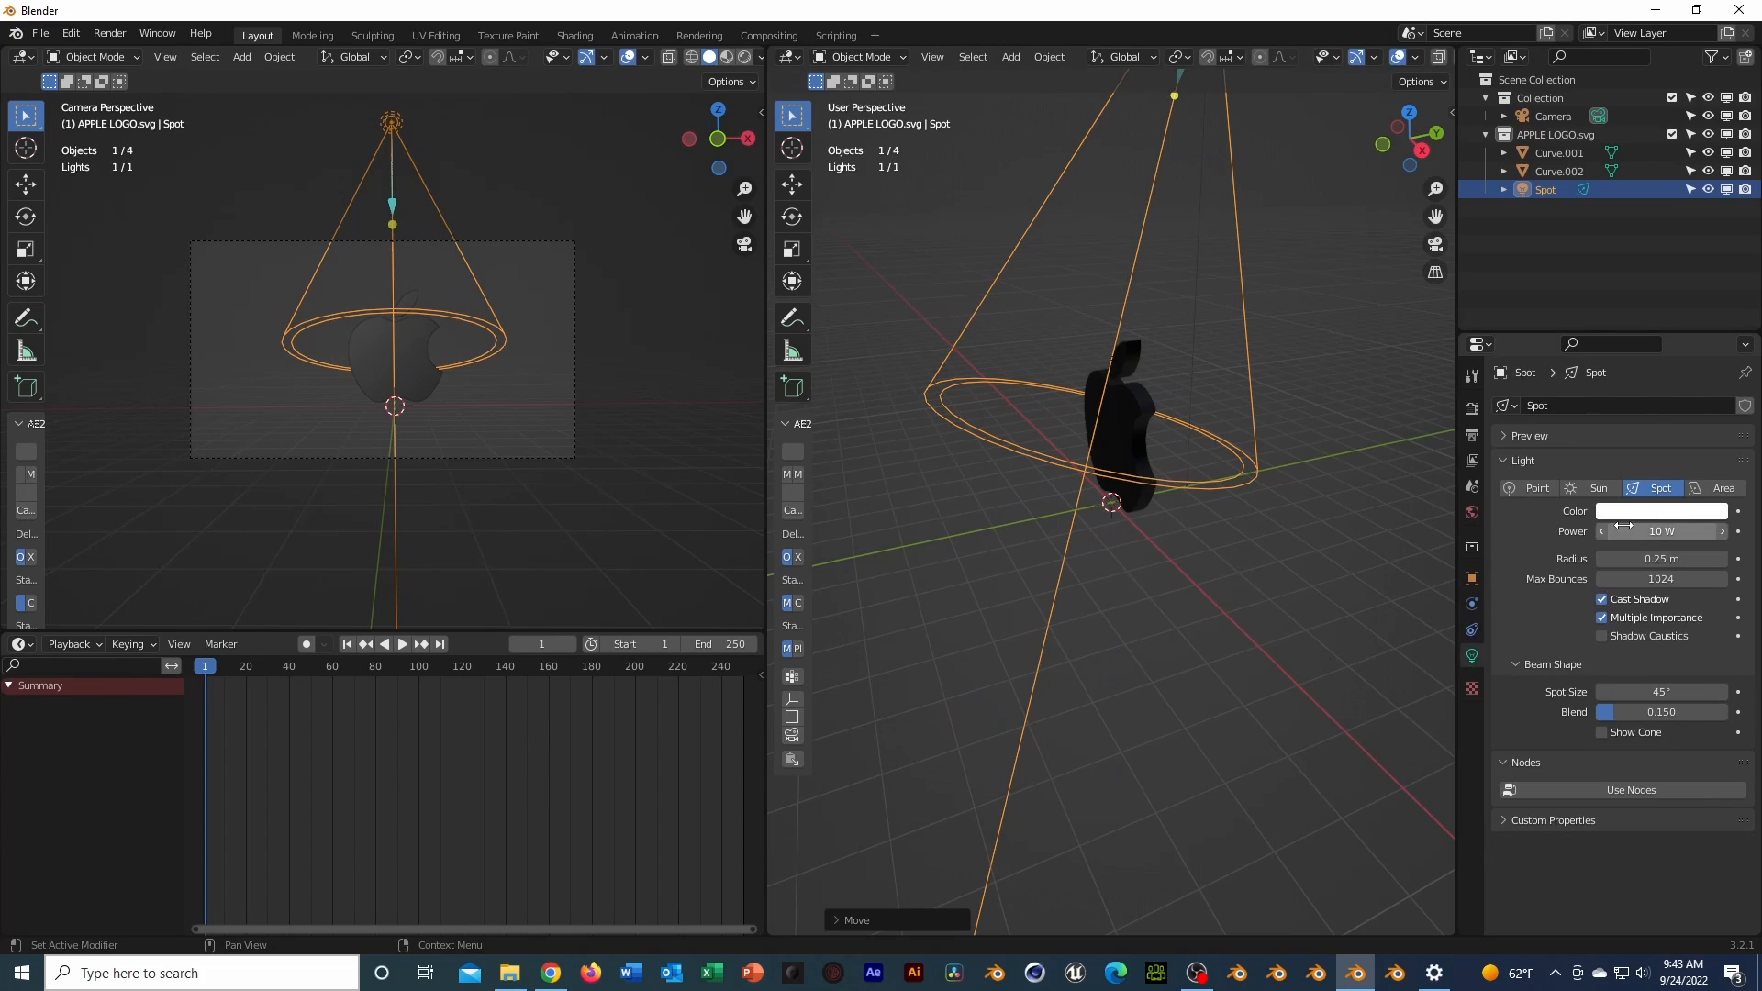
{"action": "type", "text": "1000"}
{"action": "key", "text": "Return"}
Add a plane mesh as the floor under the logo and scale it up by 10
{"action": "key", "text": "shift+a"}
{"action": "mouse_move", "coordinate": [1193, 327]}
{"action": "left_click", "coordinate": [1267, 328]}
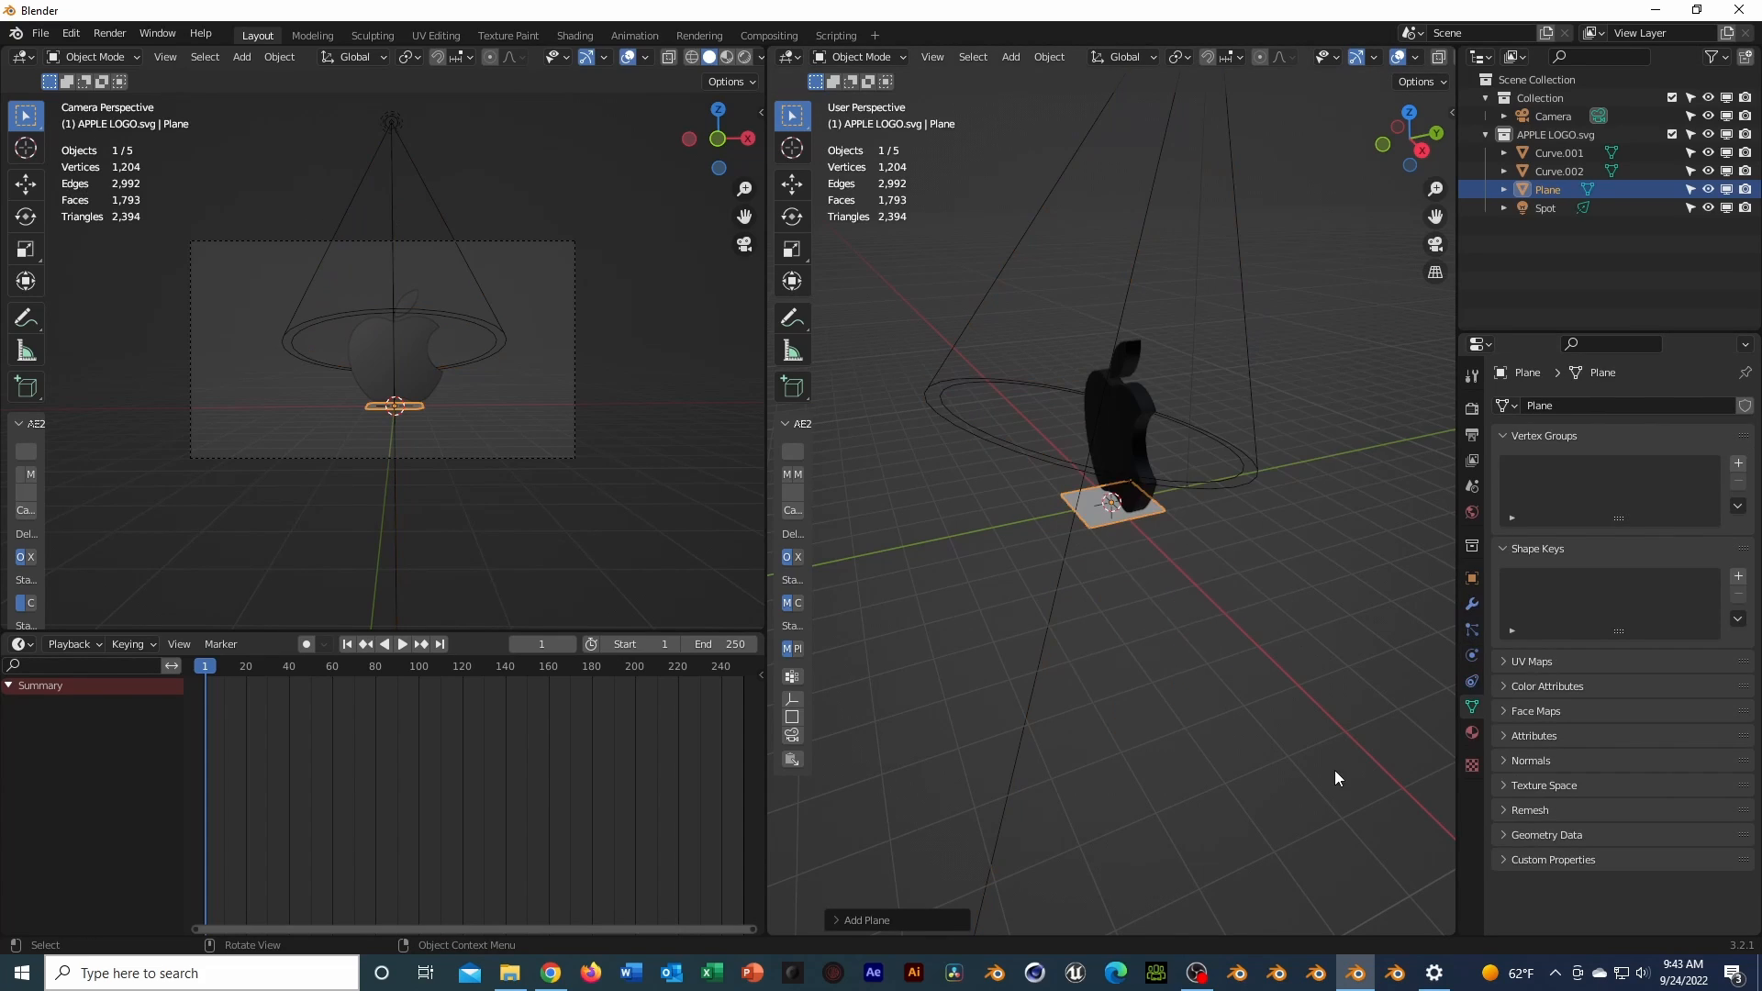
{"action": "type", "text": "s10"}
{"action": "key", "text": "Return"}
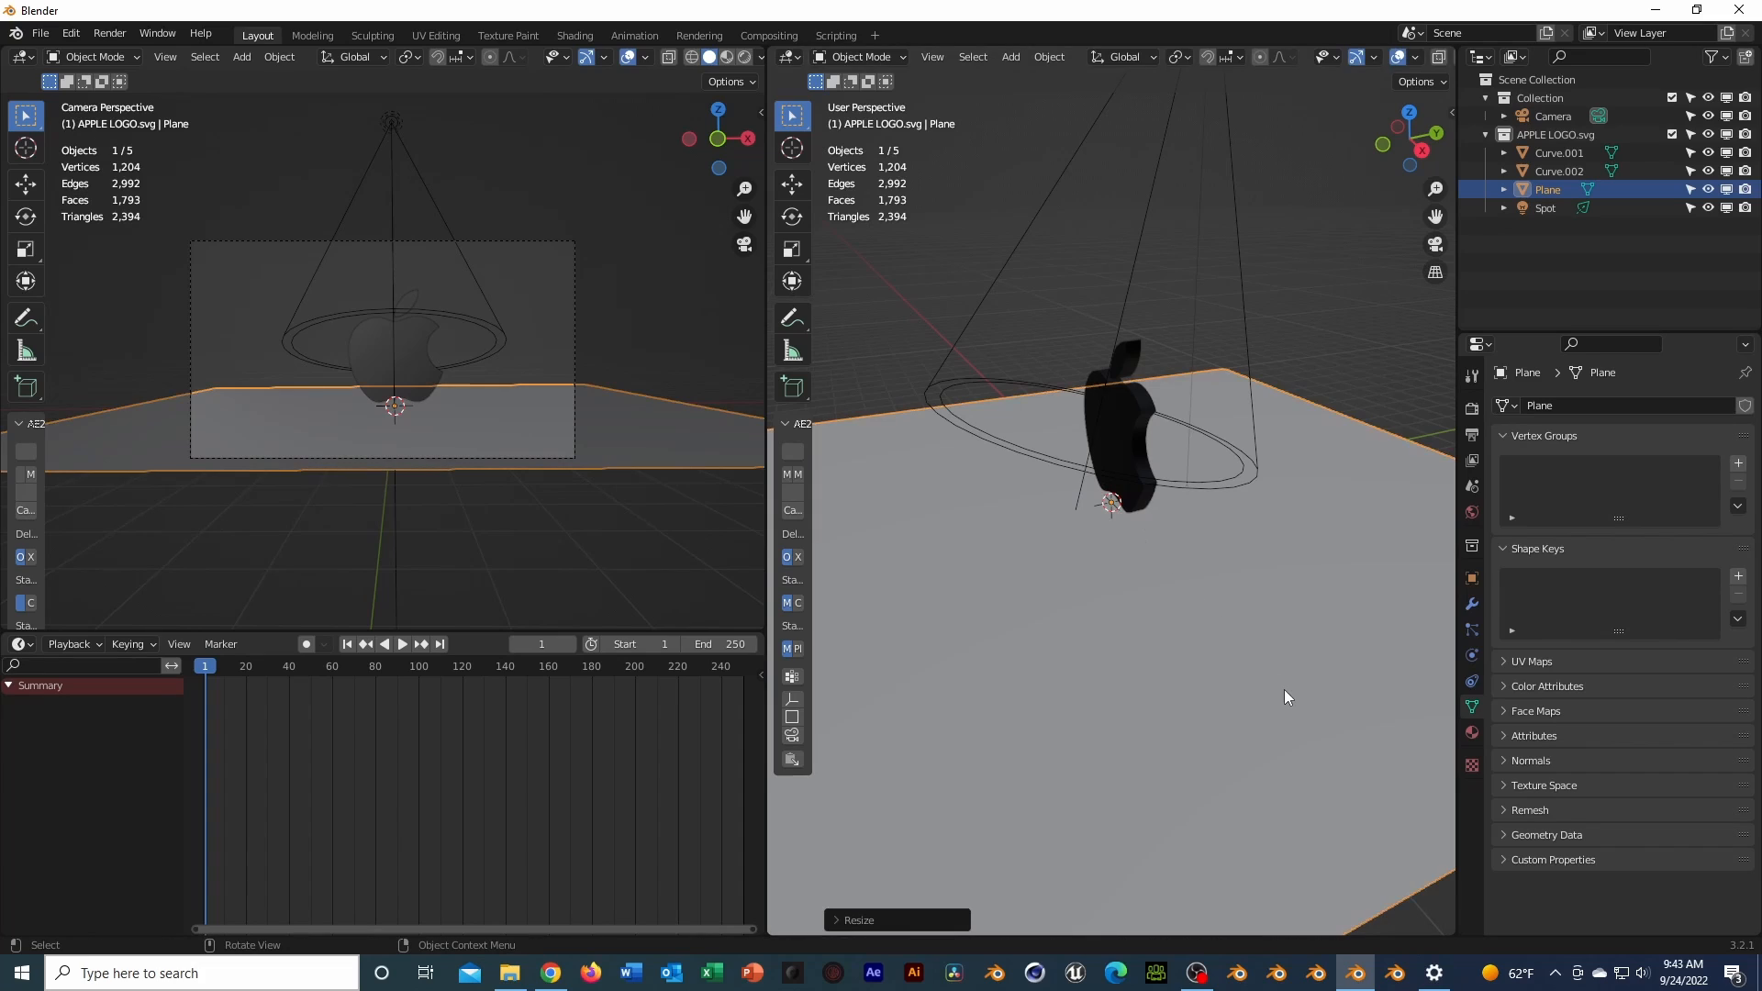
Give the floor plane a new material with a black base color, metallic 1.000 and roughness 0.000
{"action": "left_click", "coordinate": [1471, 733]}
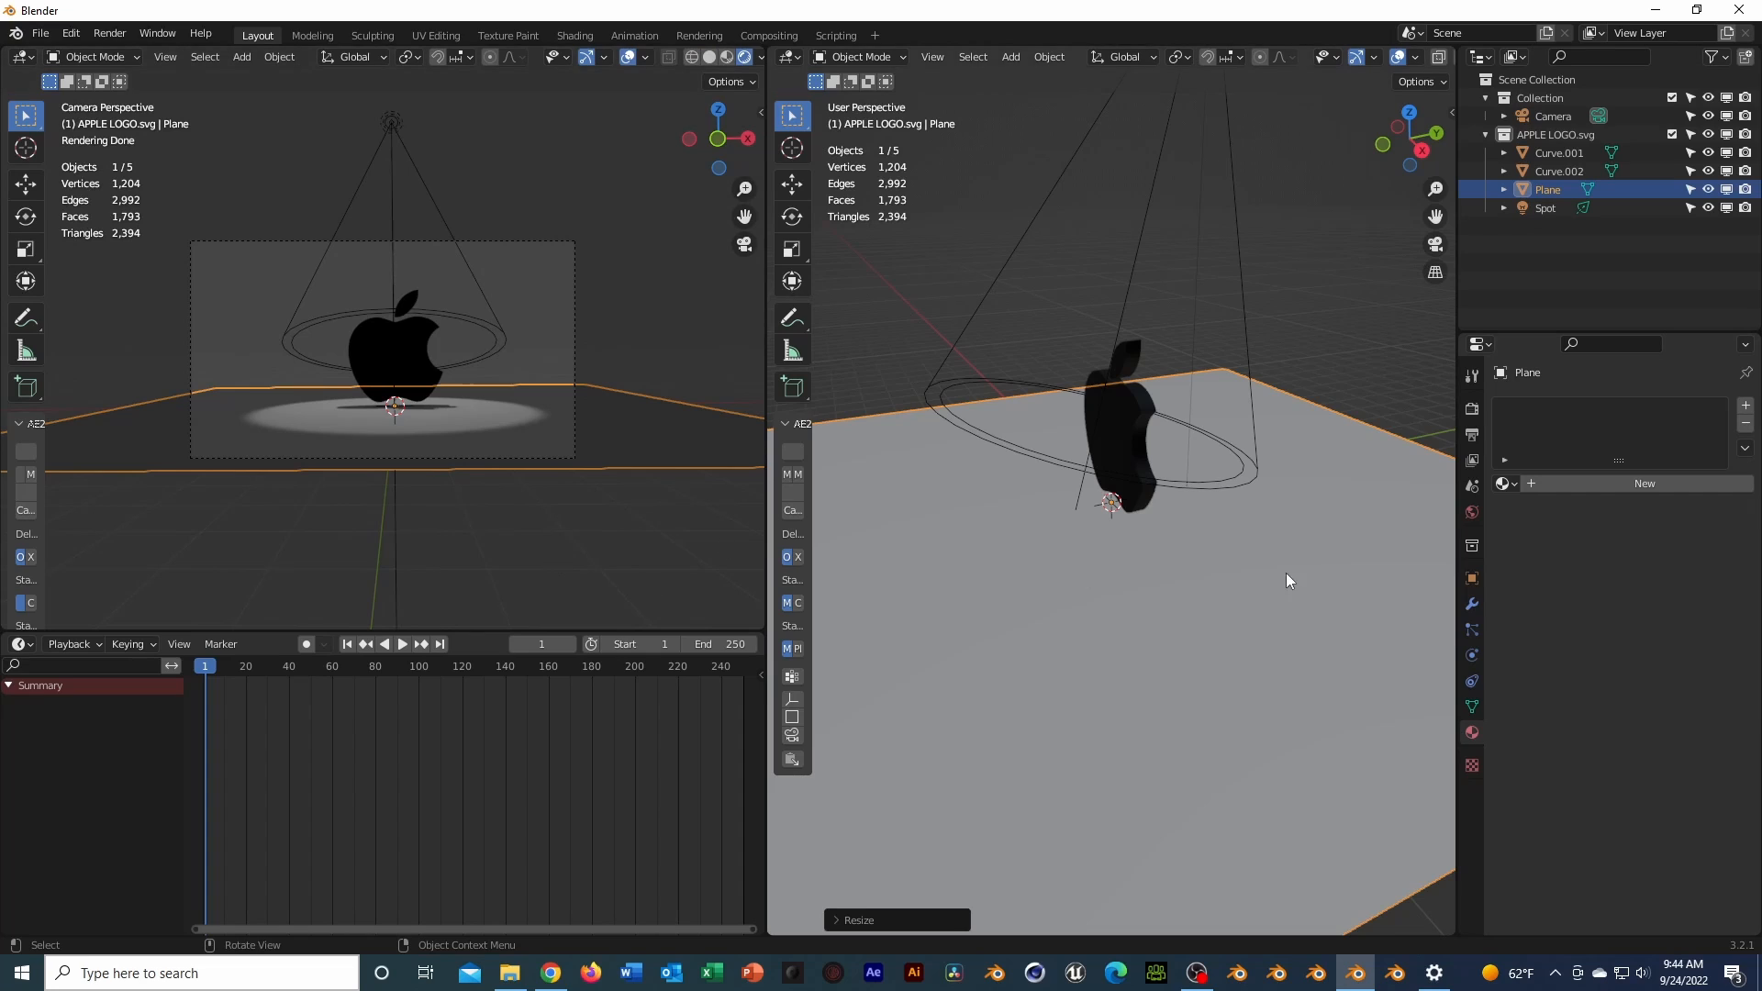
{"action": "left_click", "coordinate": [1550, 487]}
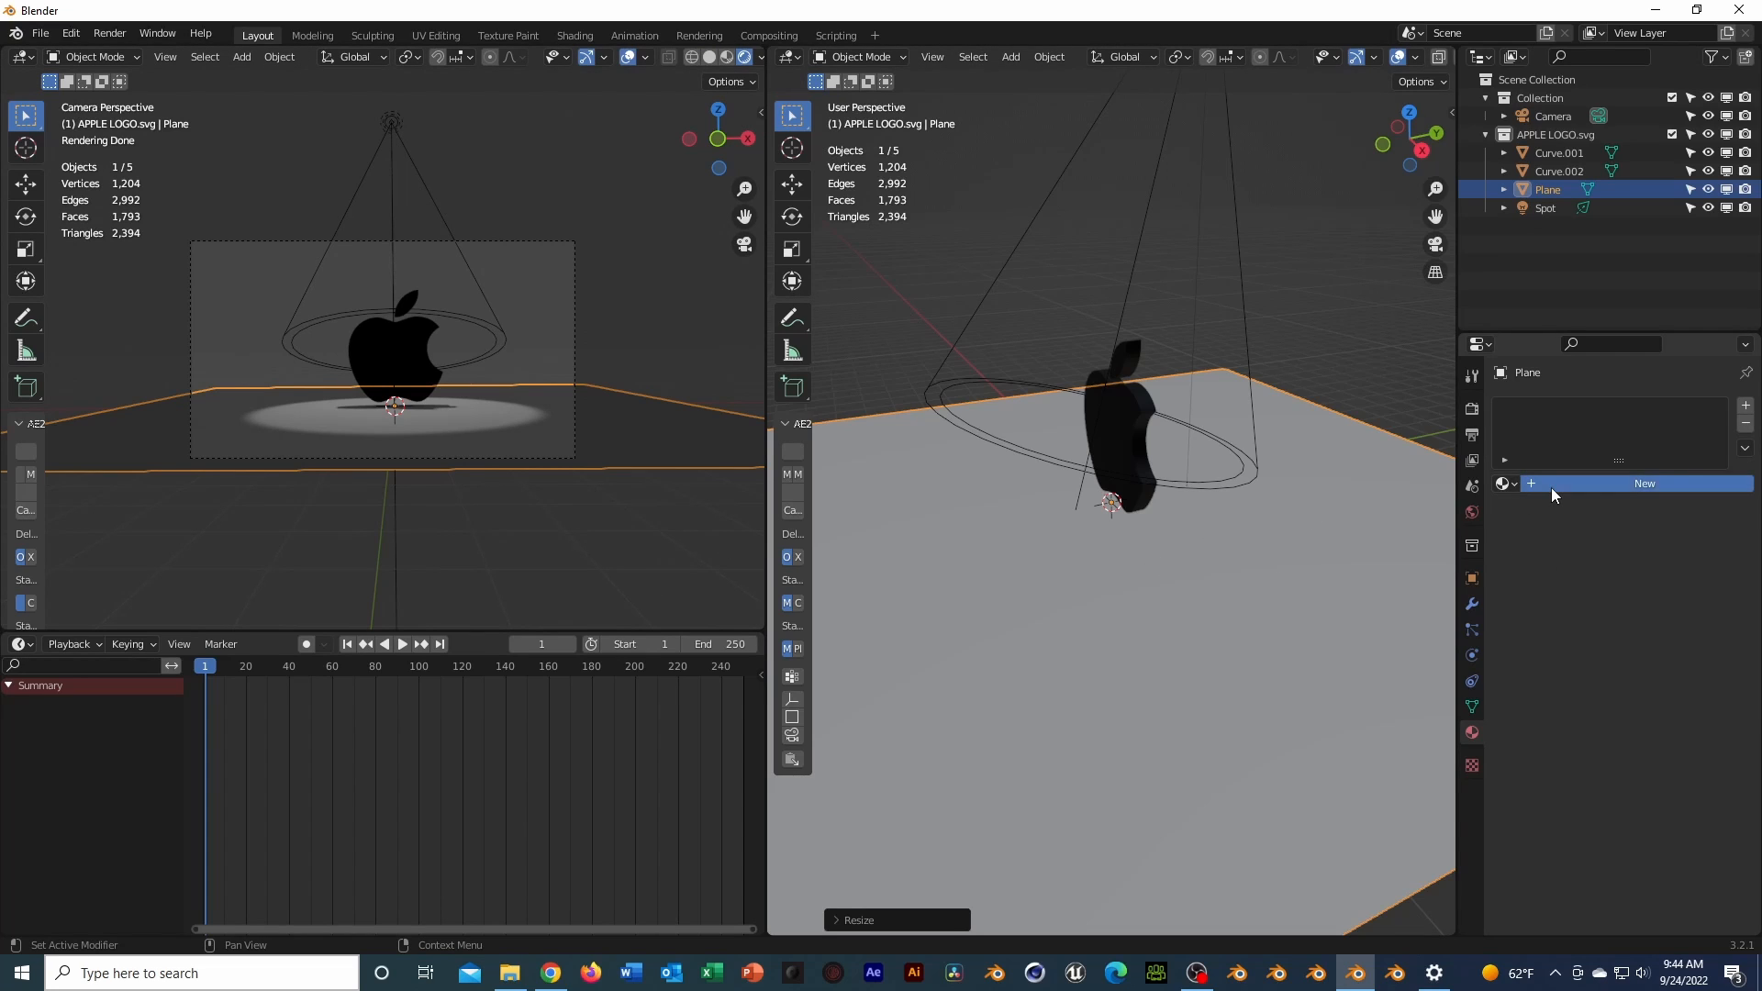
{"action": "left_click", "coordinate": [1670, 645]}
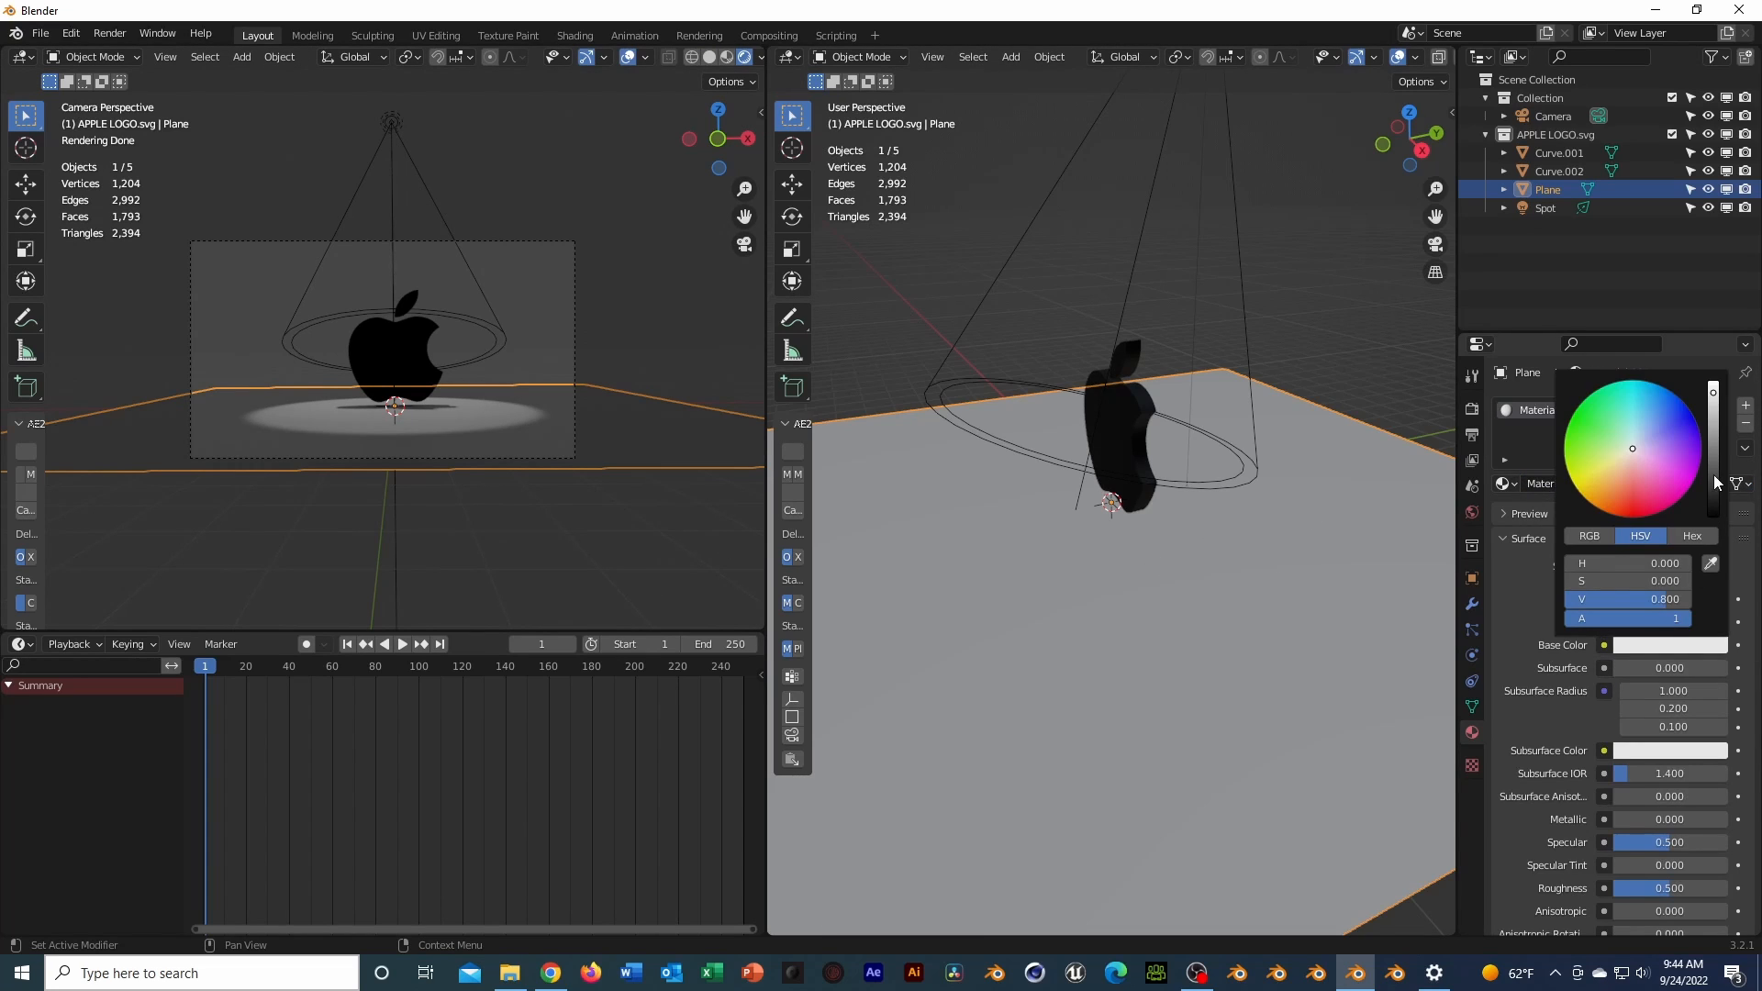
{"action": "left_click_drag", "start_coordinate": [1714, 475], "coordinate": [1712, 492]}
{"action": "left_click_drag", "start_coordinate": [1621, 818], "coordinate": [1733, 826]}
{"action": "left_click_drag", "start_coordinate": [1688, 887], "coordinate": [1615, 887]}
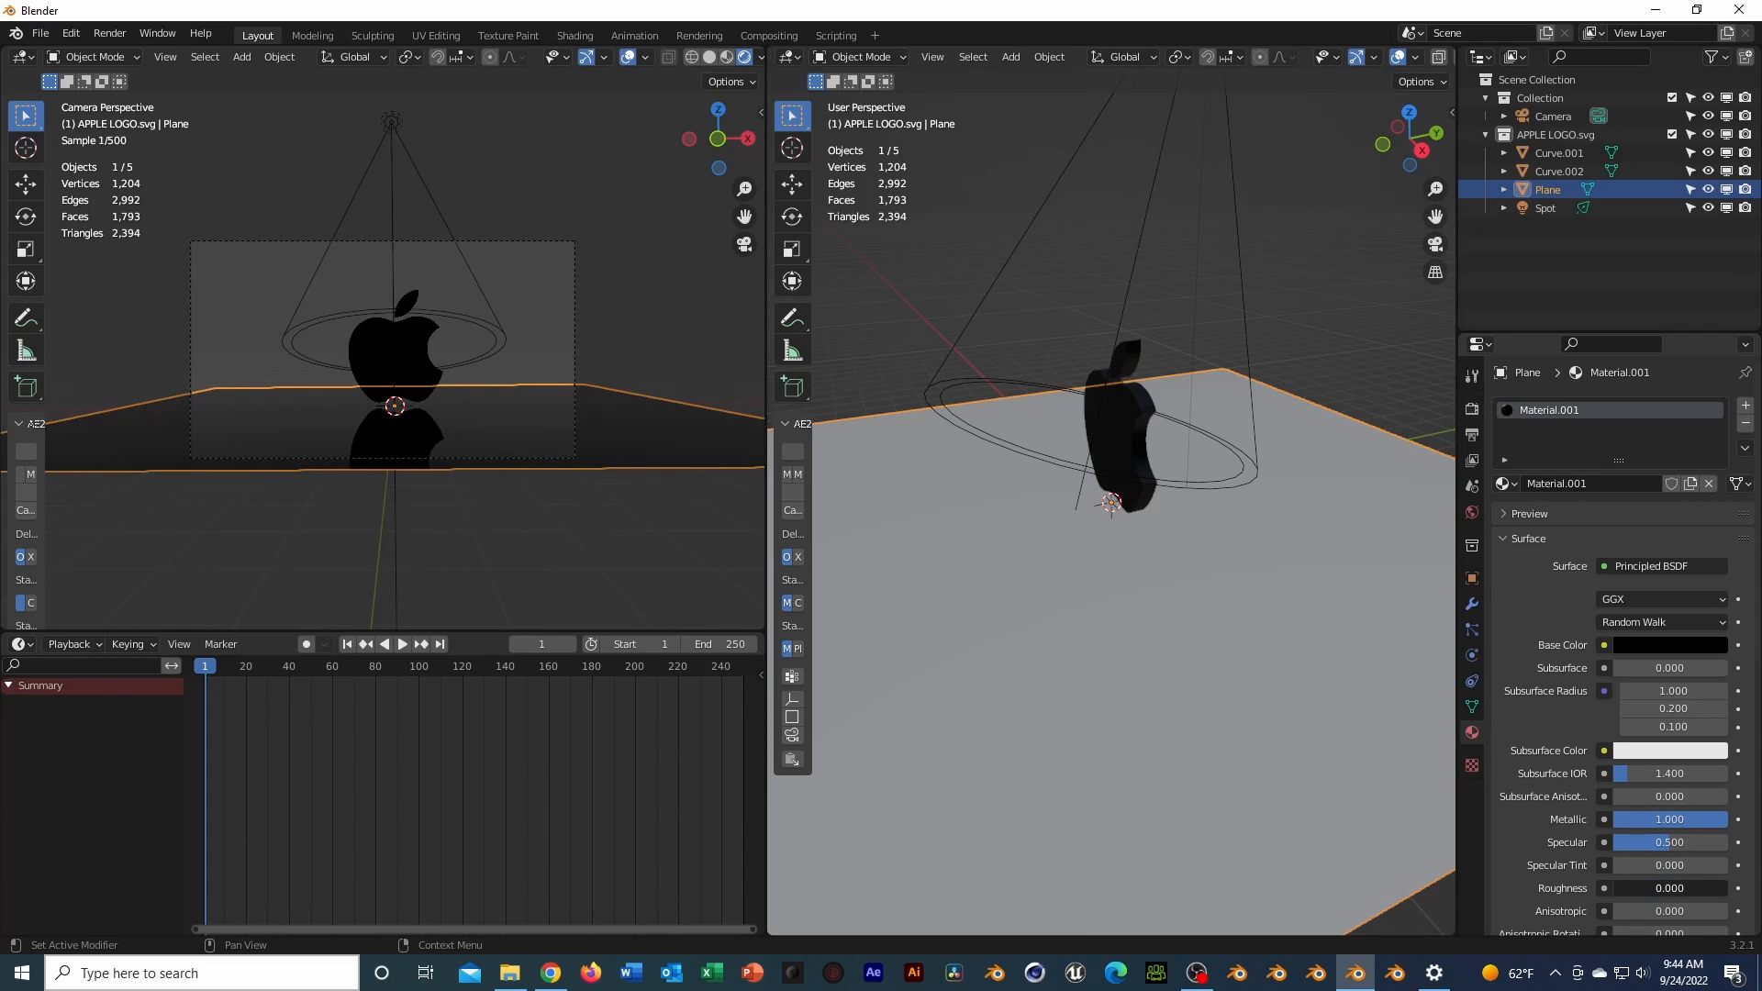
Enable nodes on the apple body's SVGMat material and set its base color to pure white with value 1.000
{"action": "left_click", "coordinate": [432, 381]}
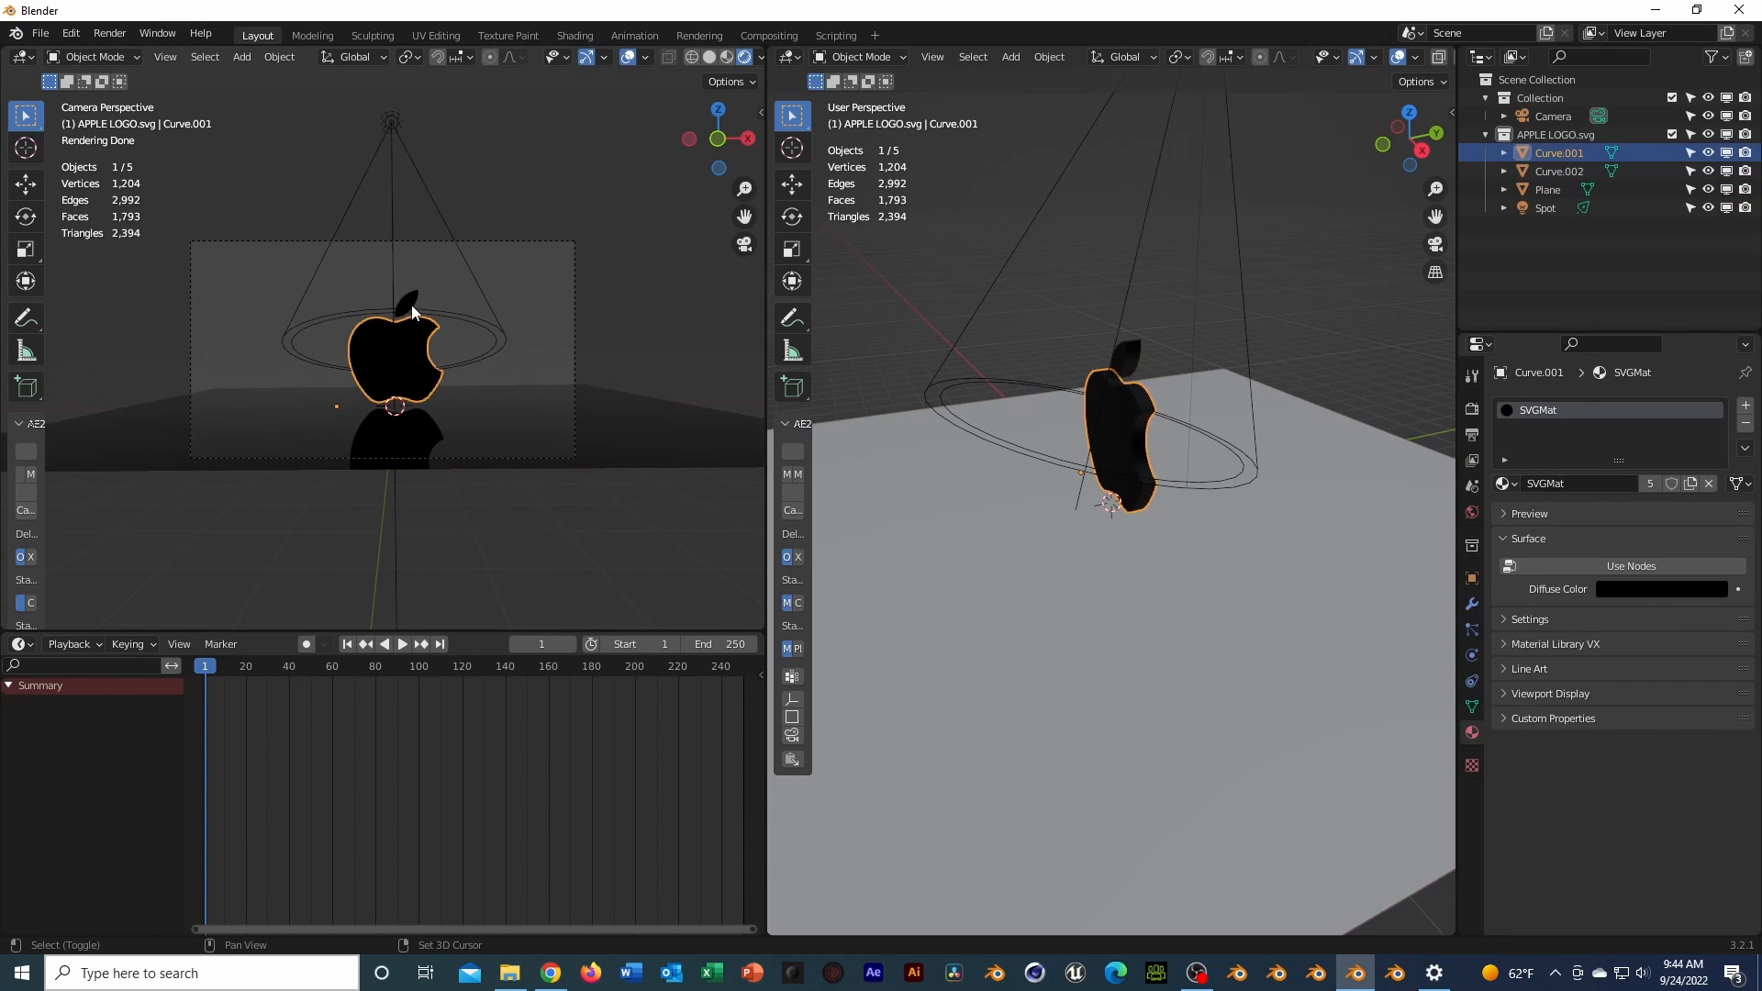
{"action": "left_click", "coordinate": [411, 305], "text": "shift"}
{"action": "left_click", "coordinate": [441, 384]}
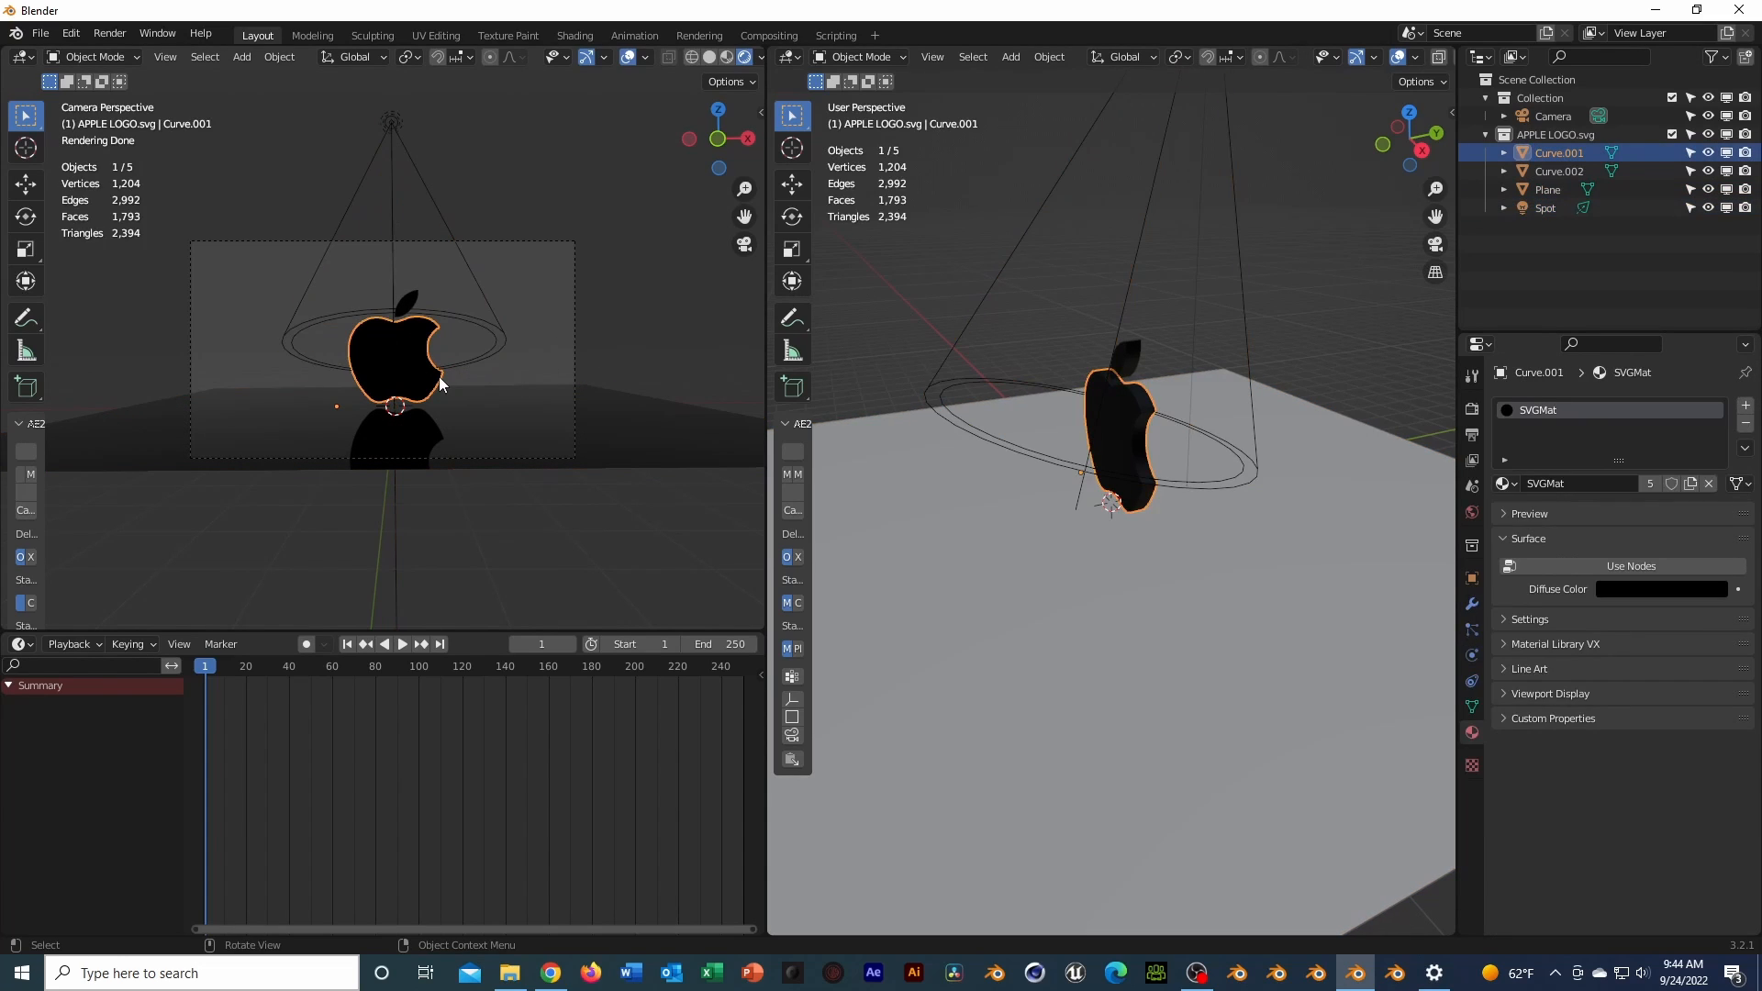
{"action": "left_click", "coordinate": [1649, 567]}
{"action": "left_click", "coordinate": [1649, 647]}
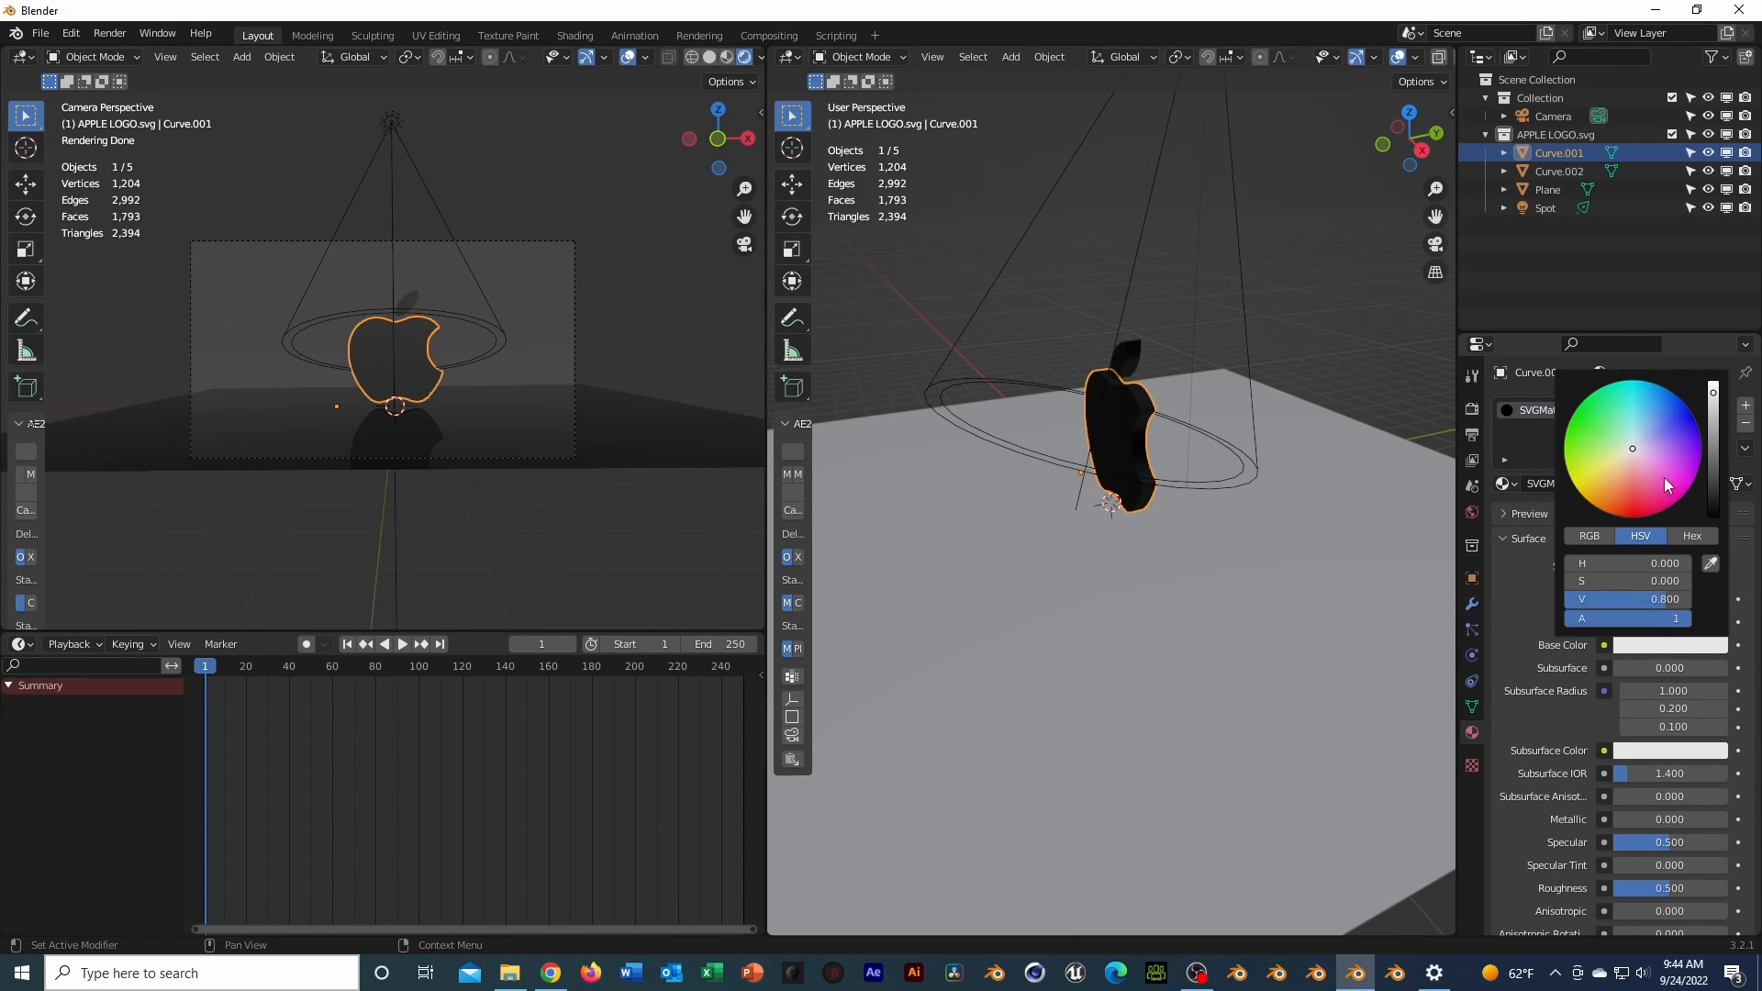
{"action": "left_click_drag", "start_coordinate": [1714, 461], "coordinate": [1714, 378]}
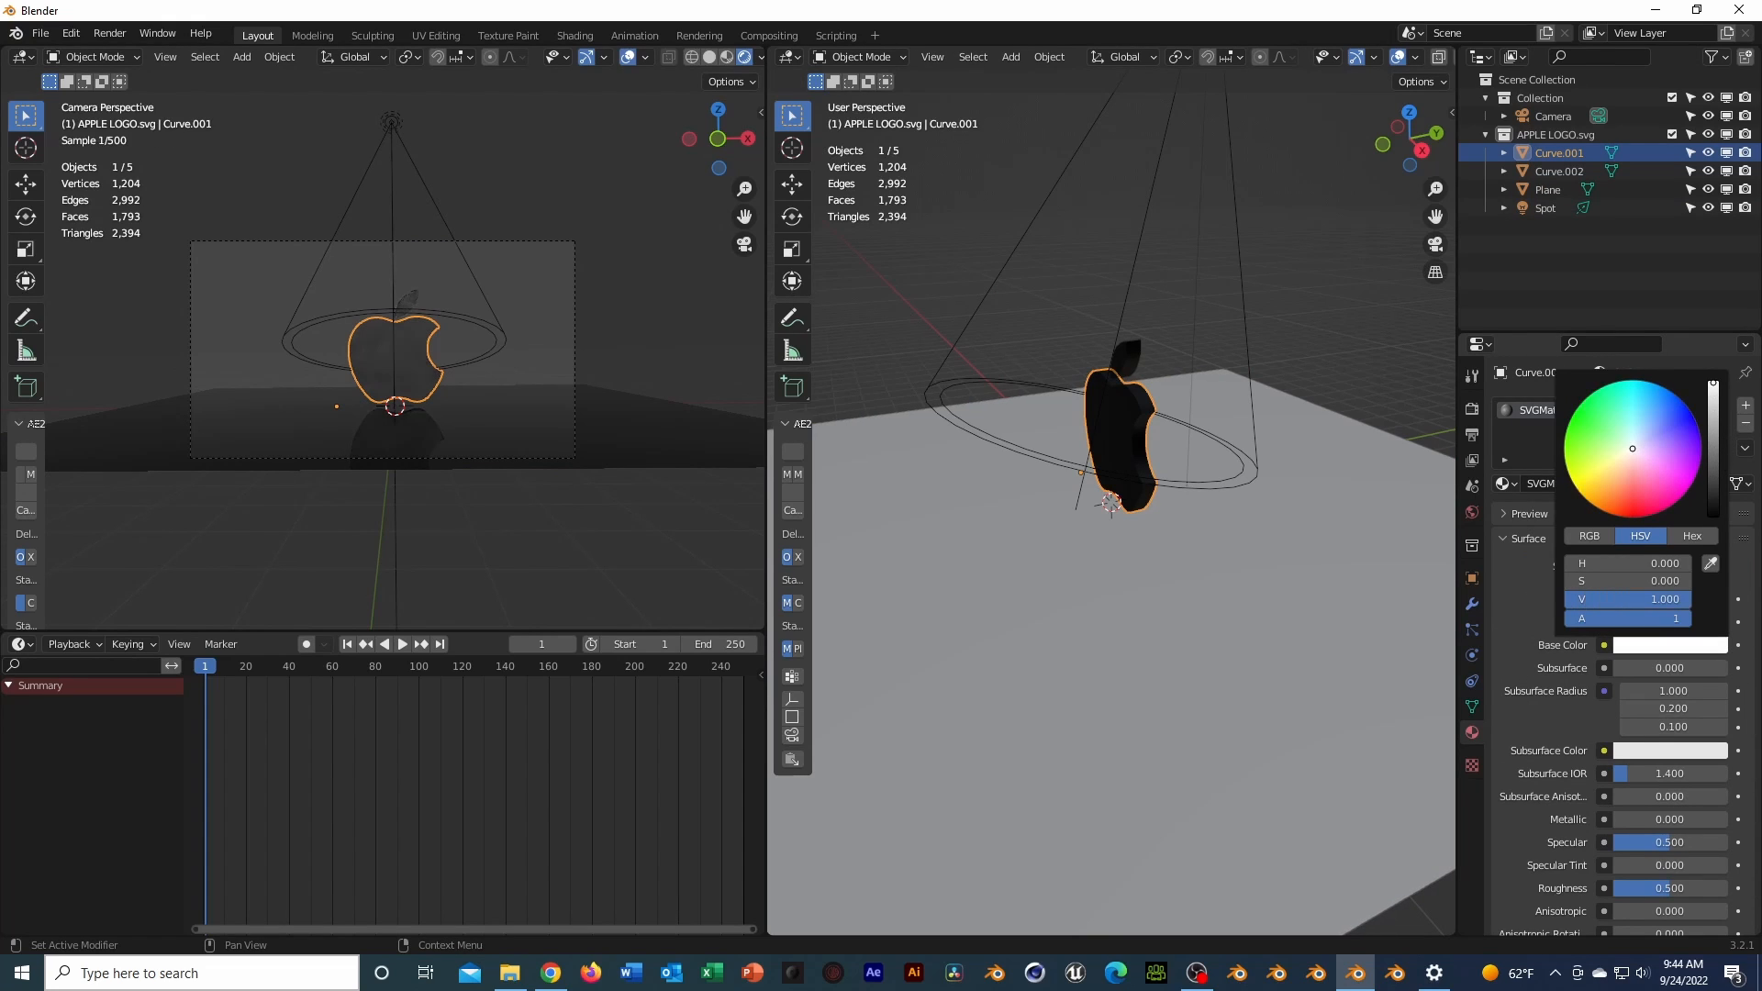
Set the SVGMat material's metallic and specular to 1.000 and its roughness to 0.468
{"action": "scroll", "coordinate": [337, 542], "scroll_direction": "up", "scroll_amount": 5}
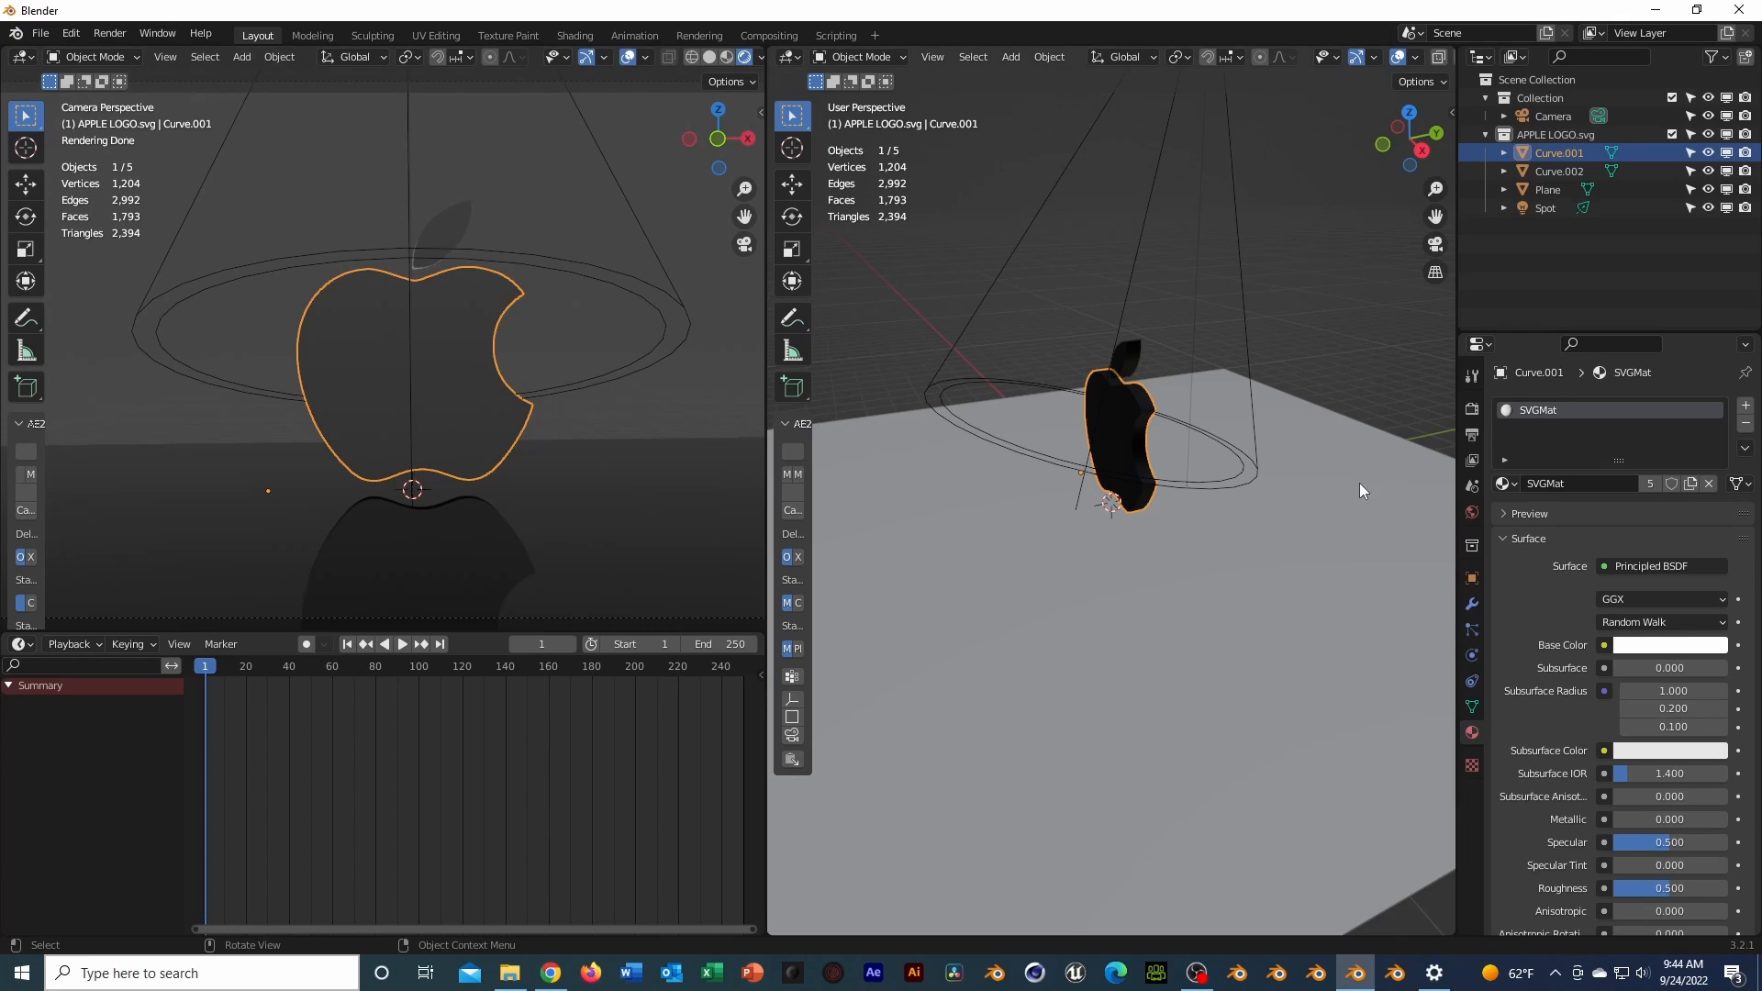
{"action": "mouse_move", "coordinate": [1665, 819]}
{"action": "left_mouse_down"}
{"action": "mouse_move", "coordinate": [1729, 820]}
{"action": "mouse_move", "coordinate": [1728, 846]}
{"action": "mouse_move", "coordinate": [1638, 846]}
{"action": "mouse_move", "coordinate": [1656, 846]}
{"action": "left_mouse_up"}
{"action": "scroll", "coordinate": [1624, 812], "scroll_direction": "down", "scroll_amount": 1}
Add a second spot light and rotate it 90° around the X axis
{"action": "left_click", "coordinate": [1118, 693]}
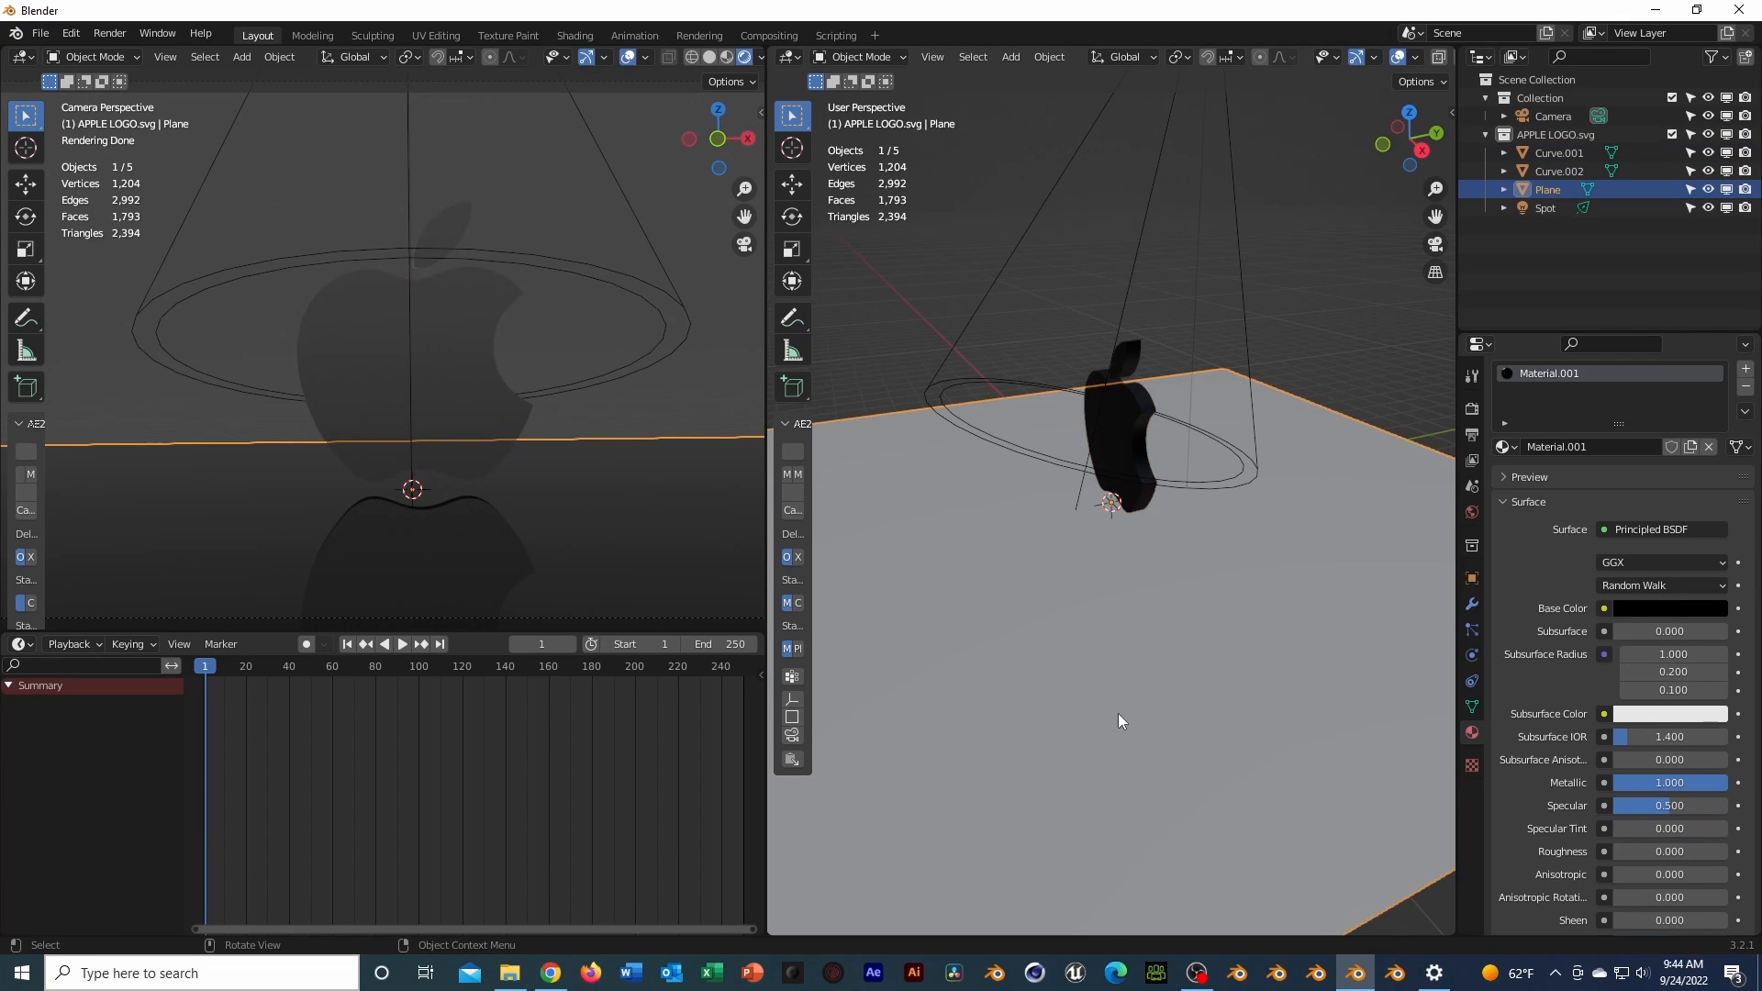
{"action": "key", "text": "shift+a"}
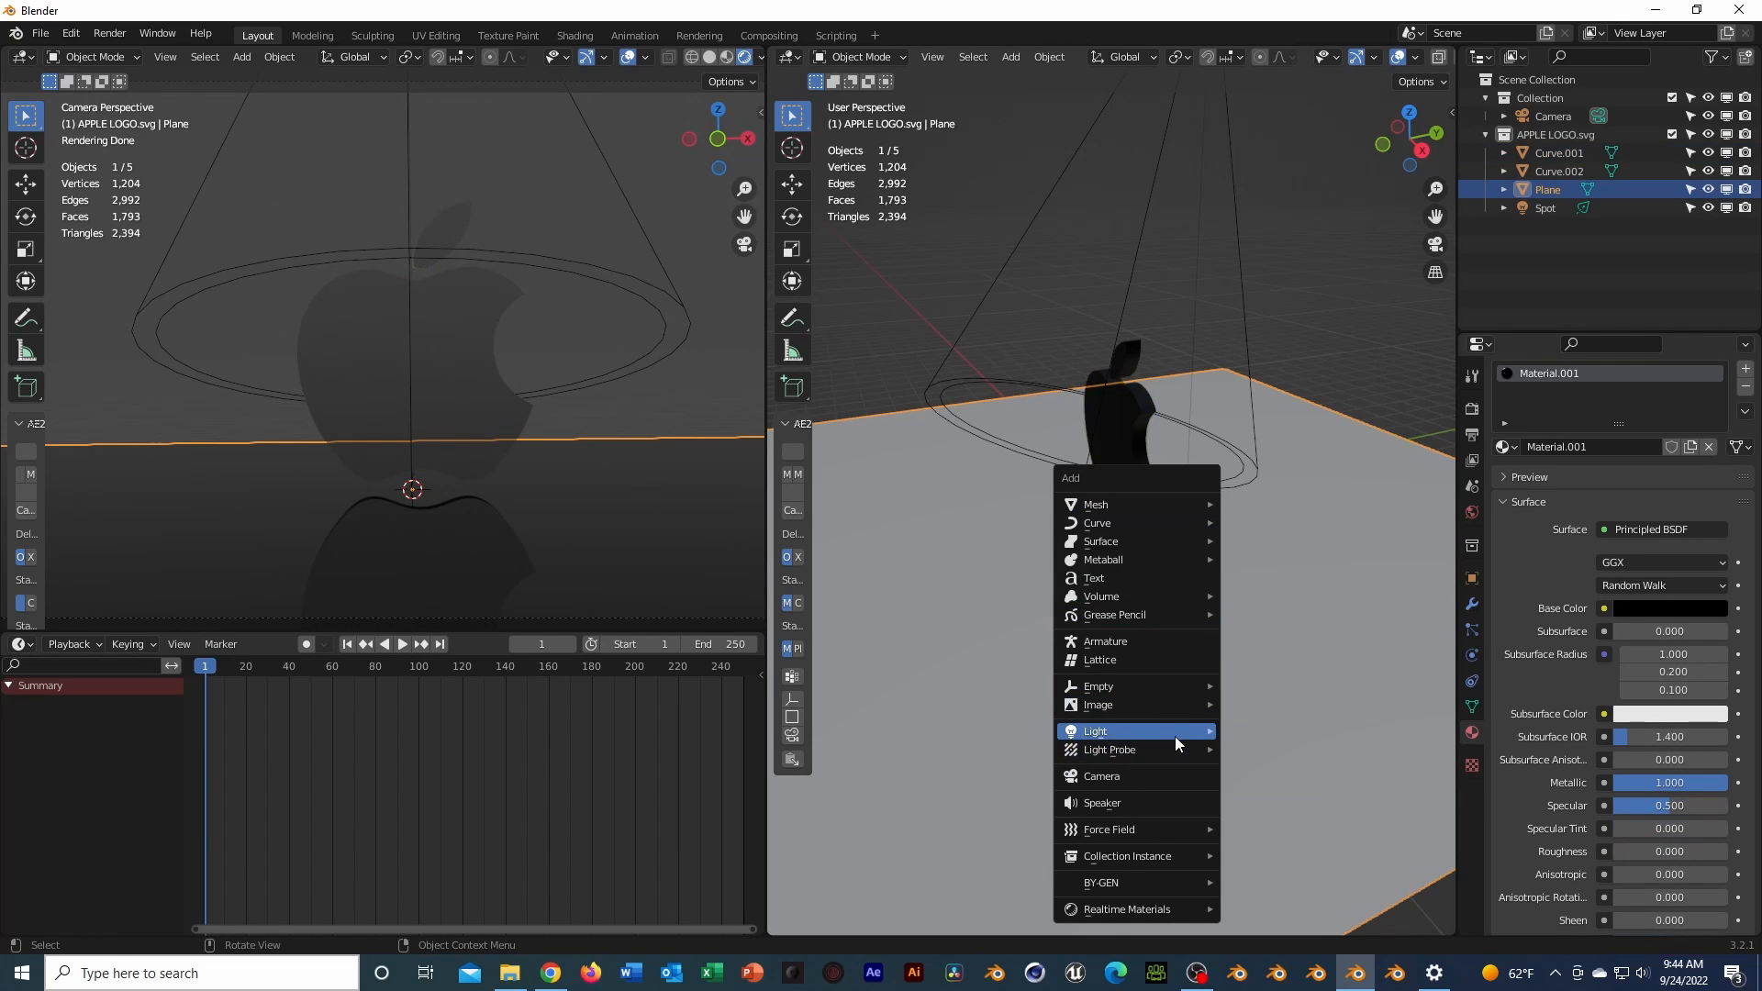
{"action": "mouse_move", "coordinate": [1175, 736]}
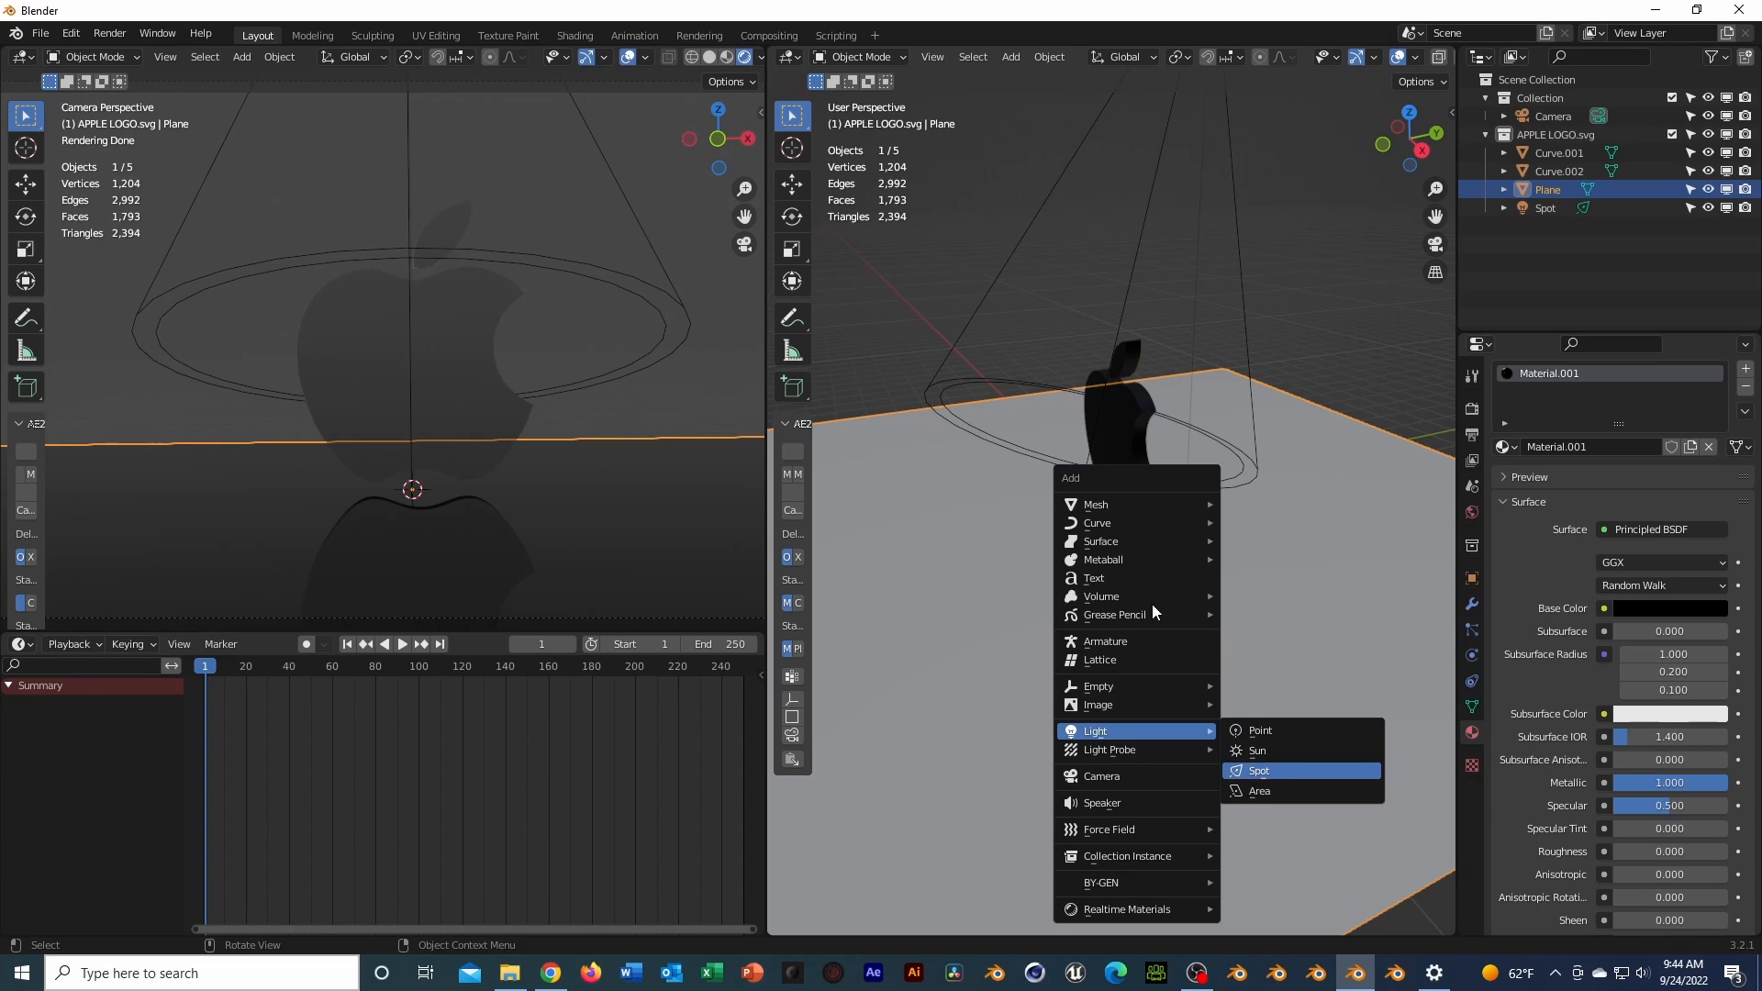
{"action": "left_click", "coordinate": [1259, 771]}
{"action": "type", "text": "rx90"}
{"action": "key", "text": "Return"}
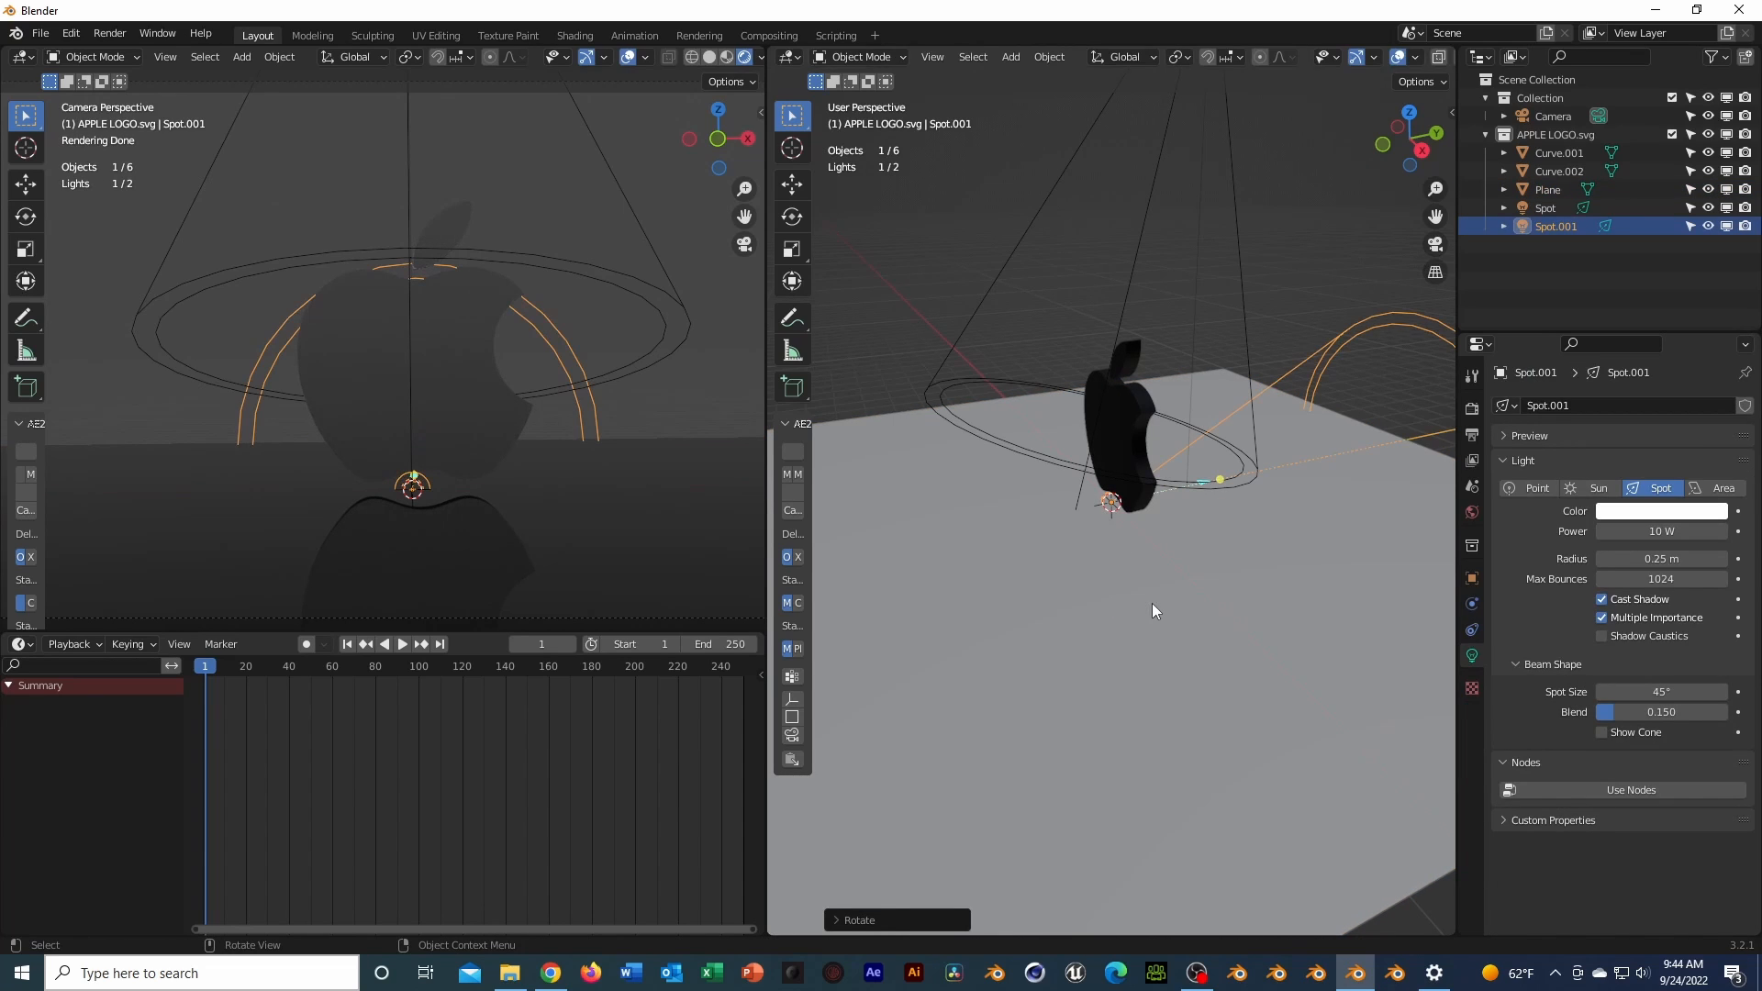
Move the second spot light along Y in front of the logo, raise it in Z and set its power to 250 W
{"action": "key", "text": "g"}
{"action": "key", "text": "y"}
{"action": "key", "text": "z"}
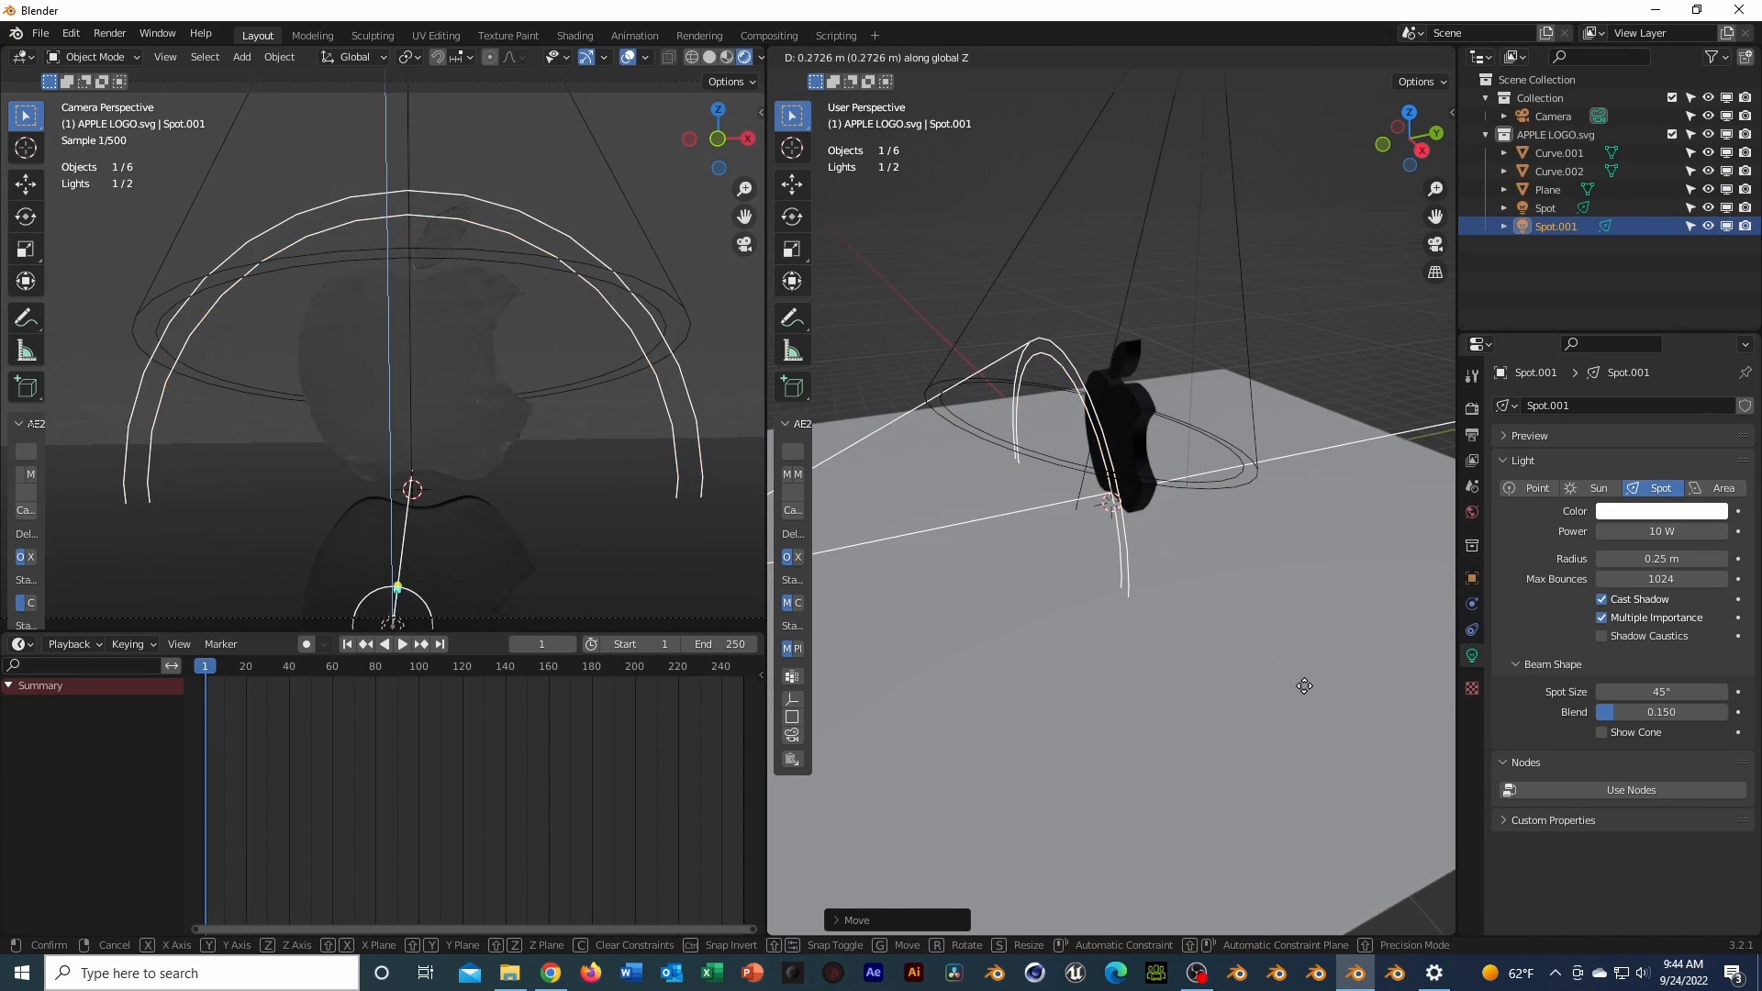
{"action": "left_click", "coordinate": [1294, 607]}
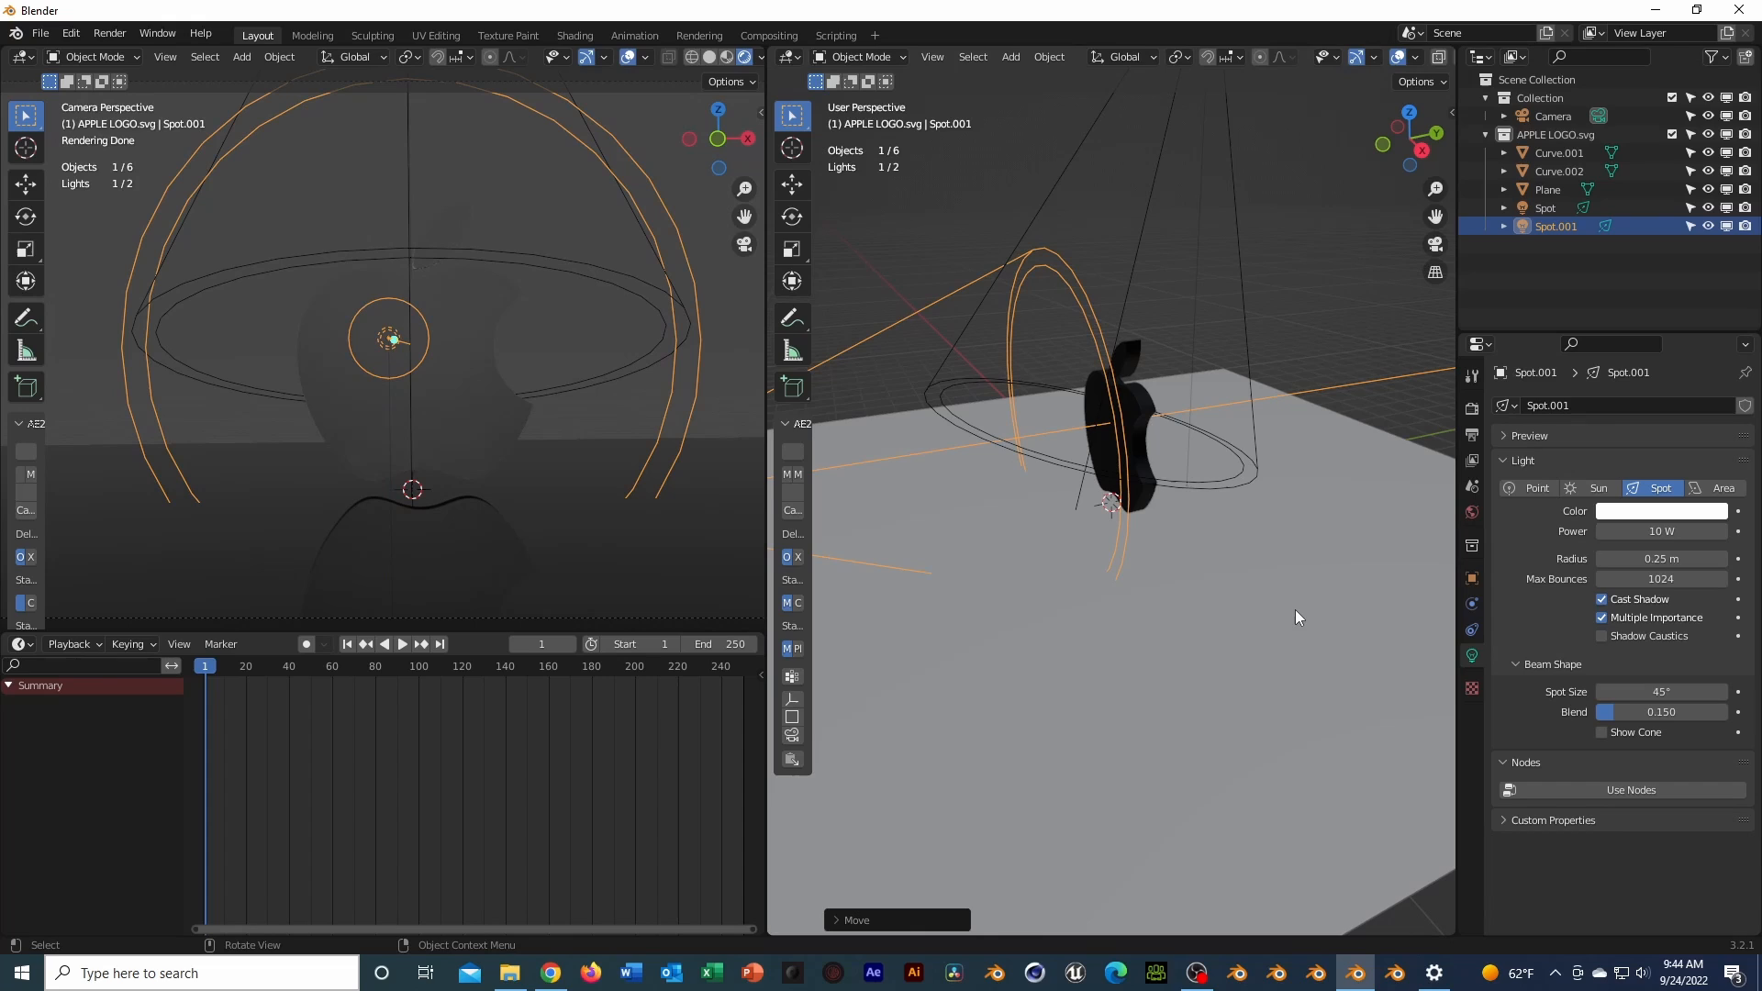
{"action": "left_click", "coordinate": [1665, 531]}
{"action": "key", "text": "Return"}
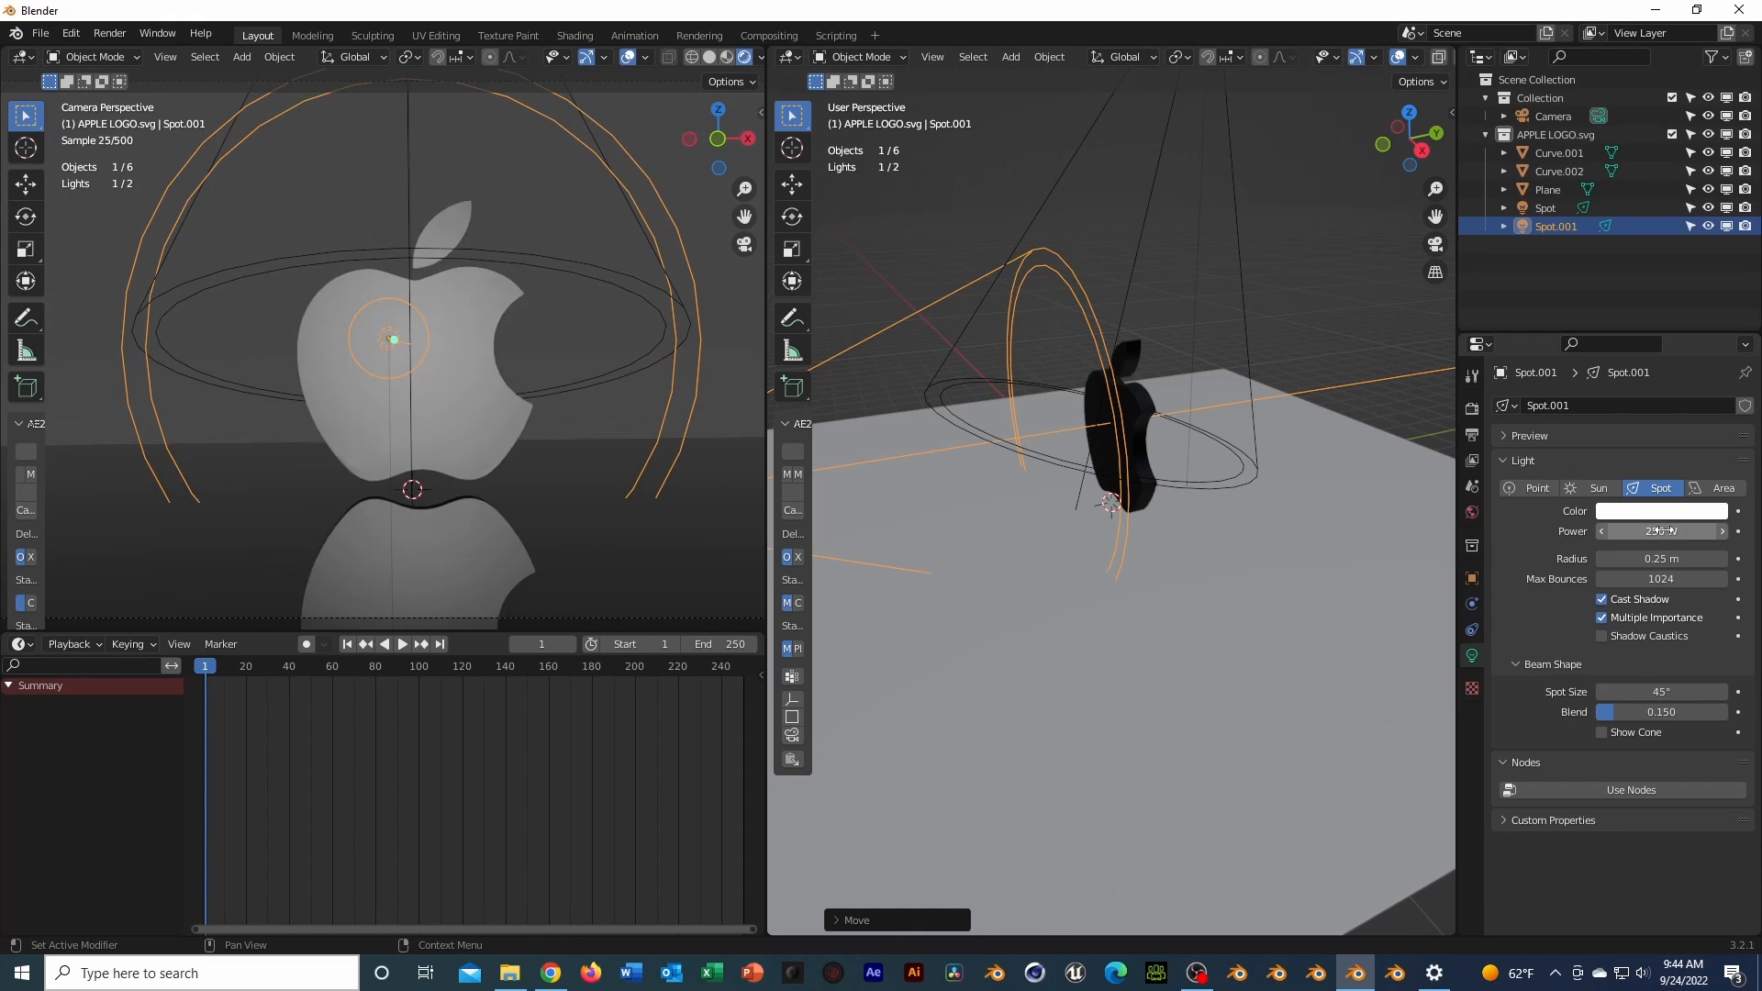
Save the scene as applelogo.blend in the AI PNG TO SVG folder
{"action": "key", "text": "ctrl+s"}
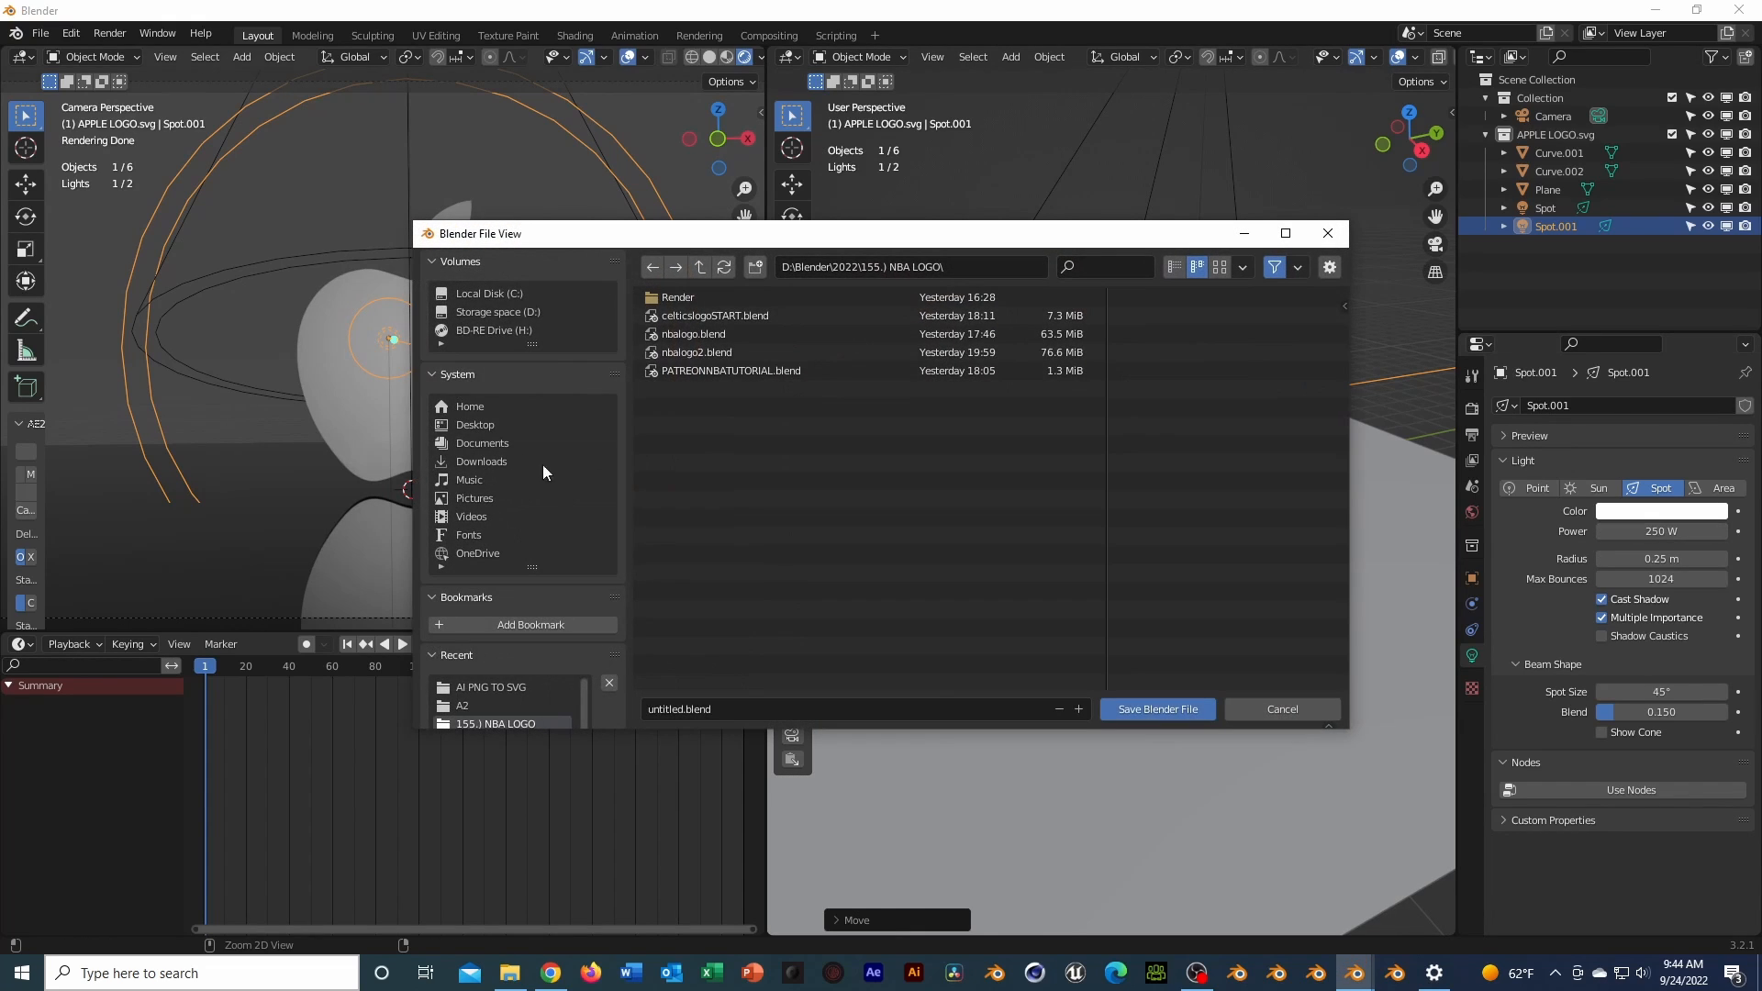
{"action": "left_click", "coordinate": [507, 688]}
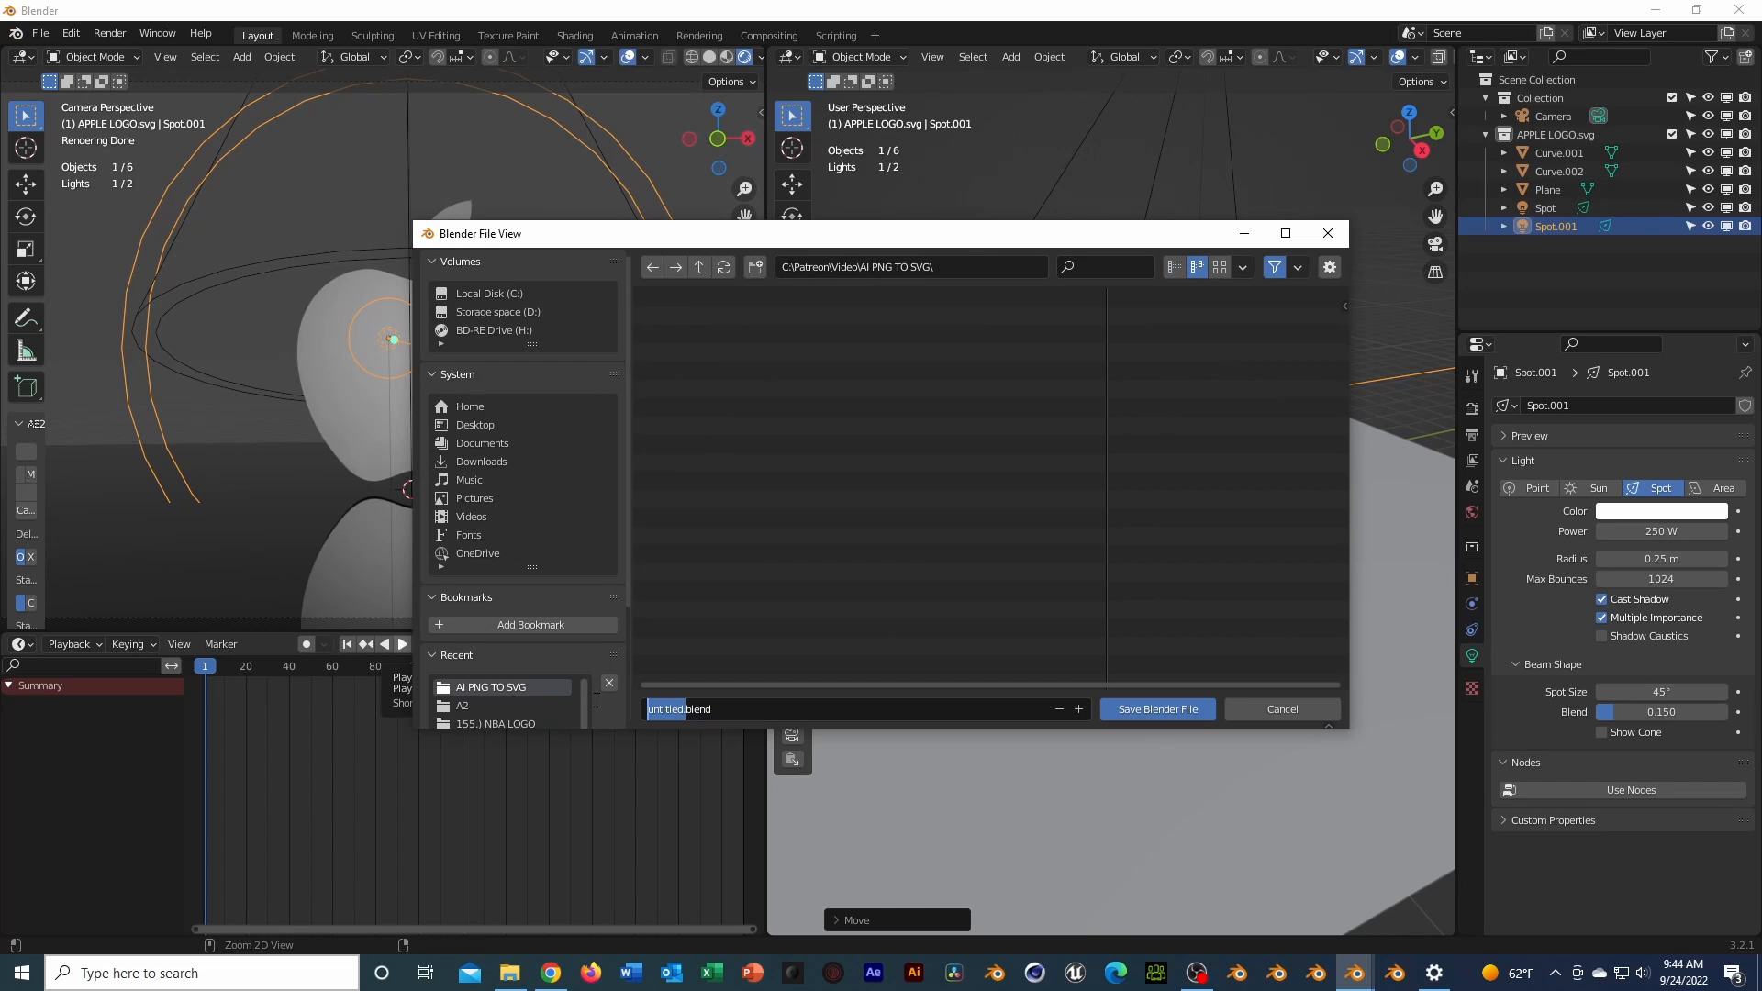
{"action": "type", "text": "applelogo"}
{"action": "key", "text": "Return"}
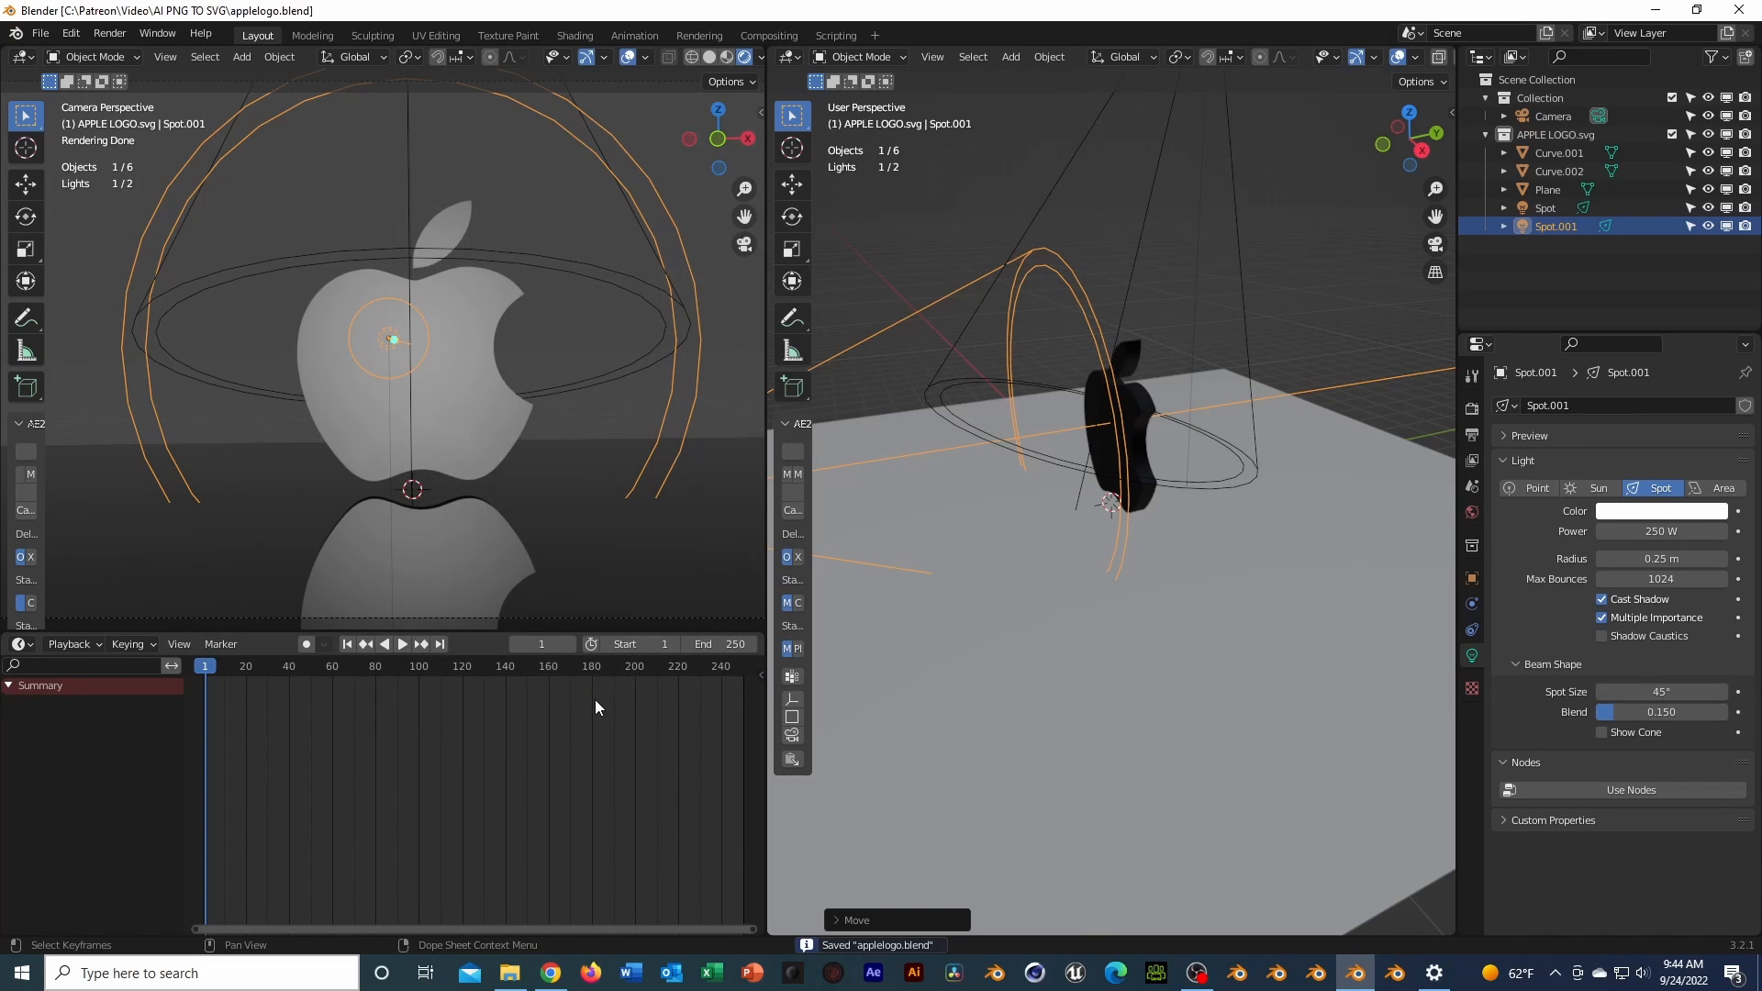
Set the floor plane material's roughness to 0.270 to blur the logo's reflection
{"action": "left_click", "coordinate": [516, 387]}
{"action": "left_click", "coordinate": [574, 482]}
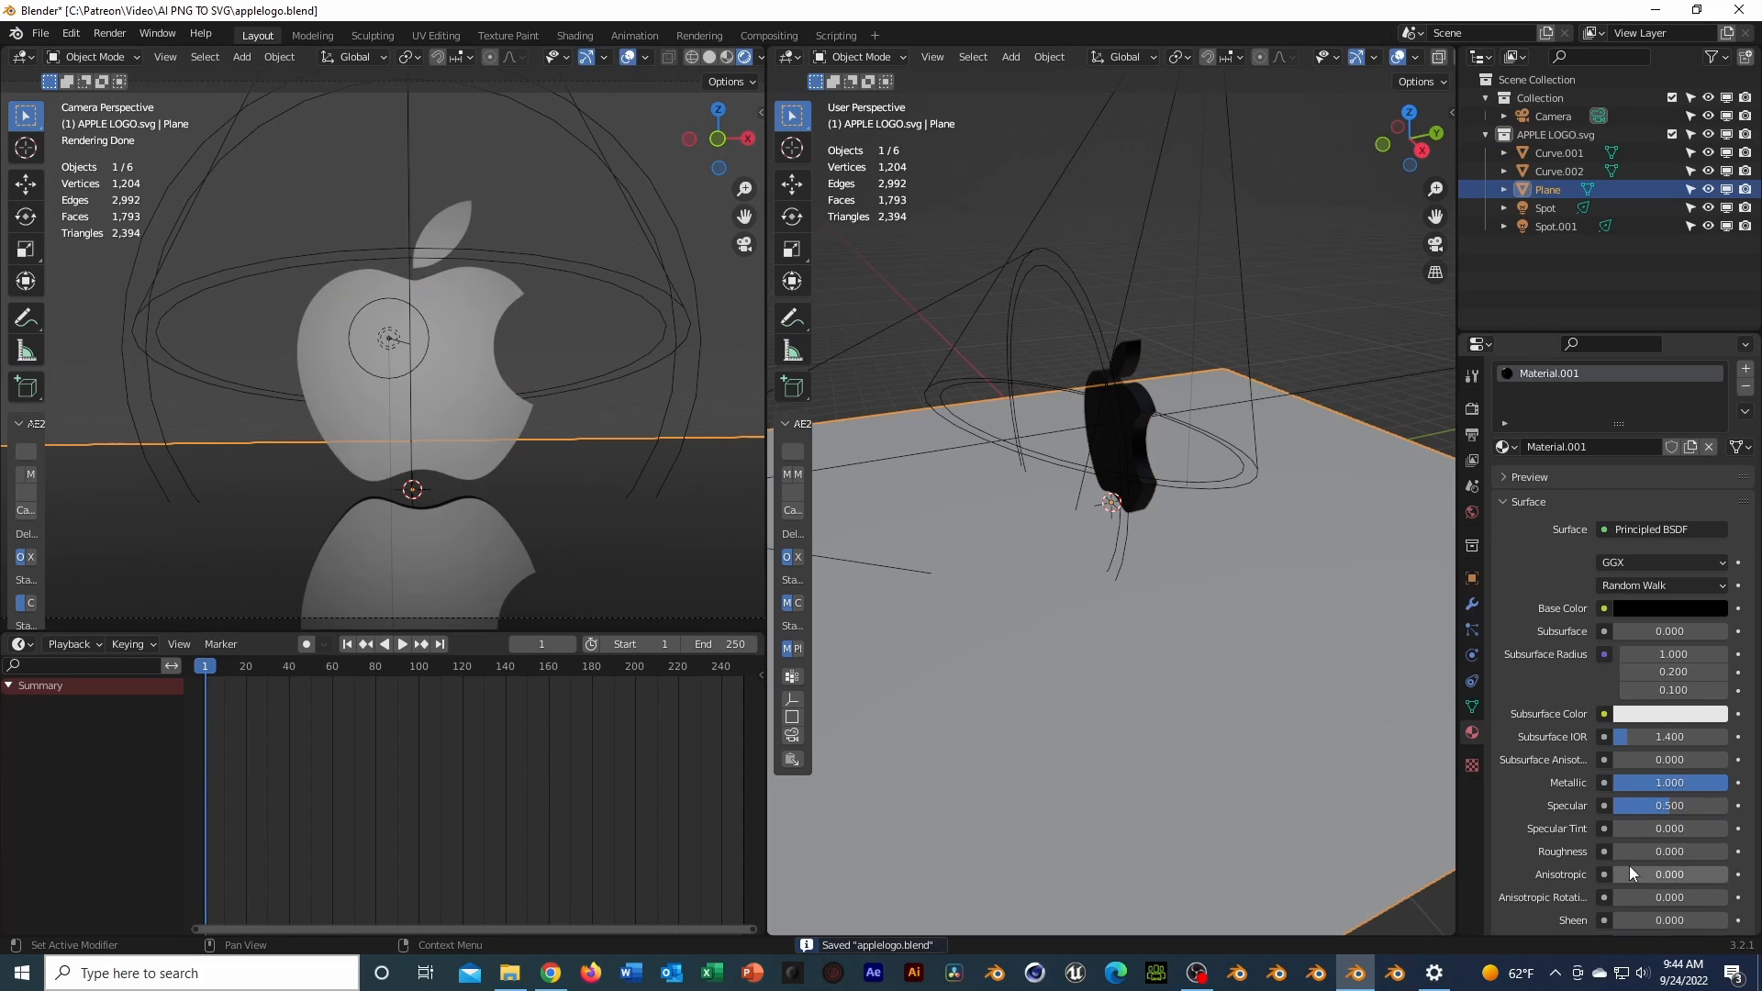
{"action": "left_click_drag", "start_coordinate": [1625, 861], "coordinate": [1659, 854]}
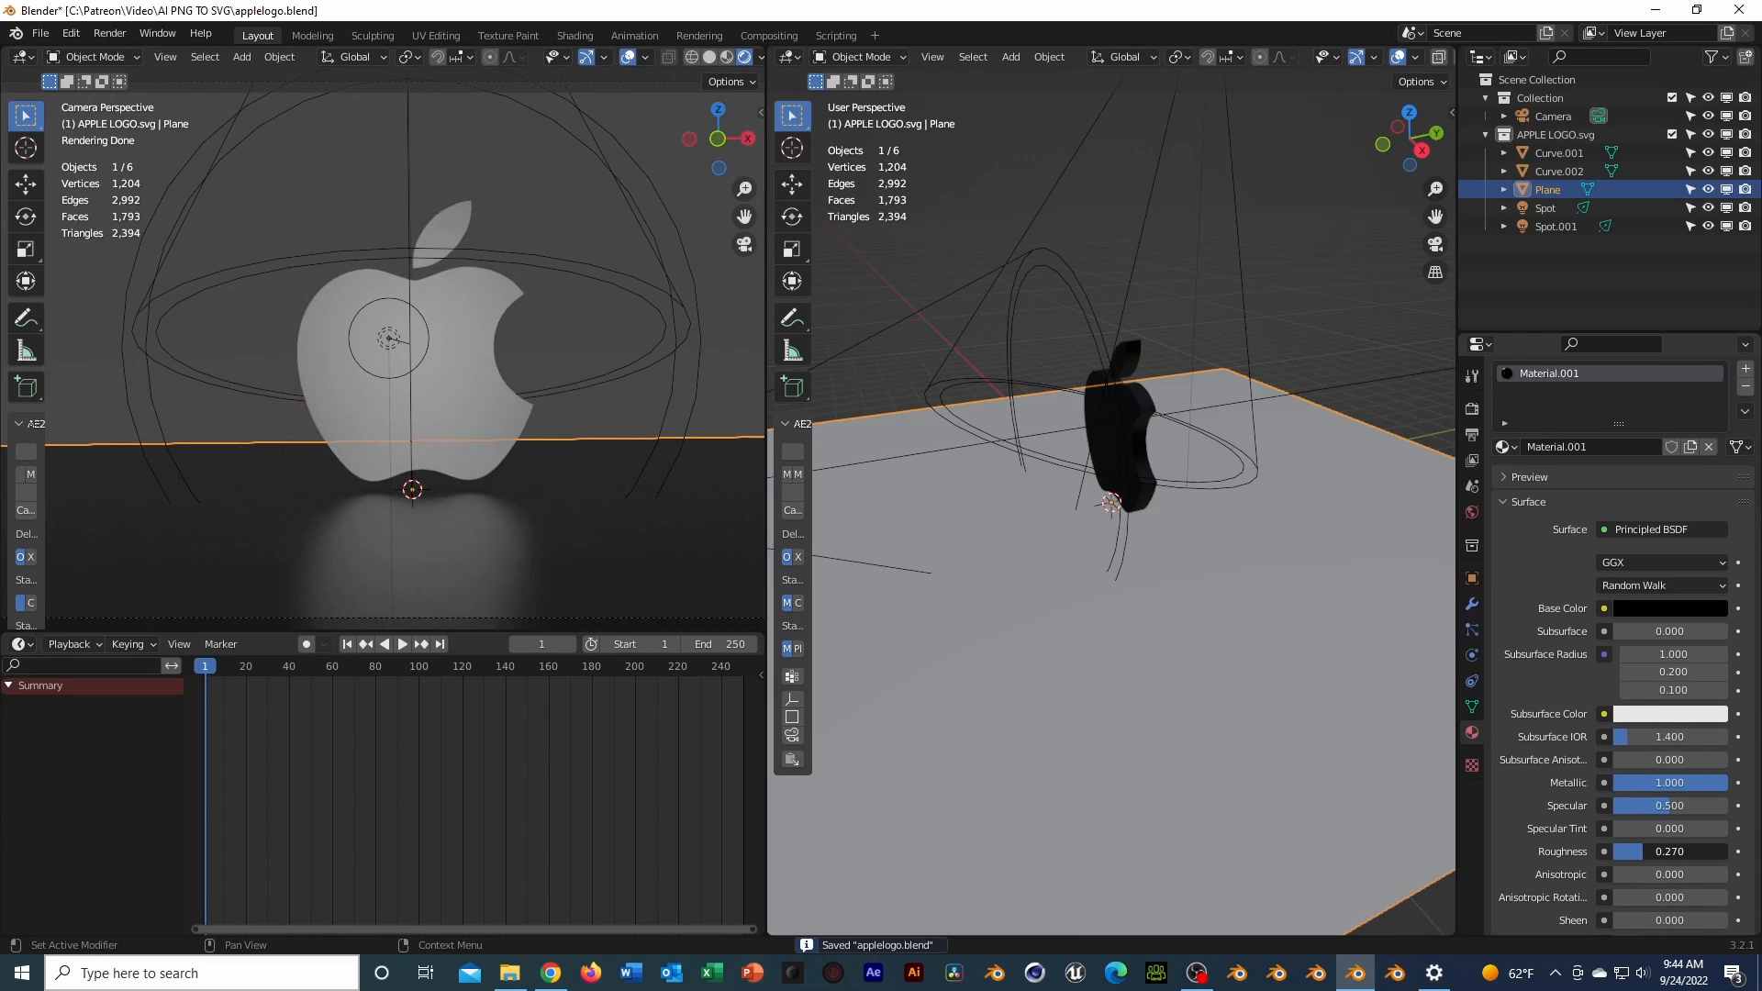
Select the apple body mesh and save the file again
{"action": "left_click", "coordinate": [455, 385]}
{"action": "left_click", "coordinate": [440, 235]}
{"action": "left_click", "coordinate": [427, 422]}
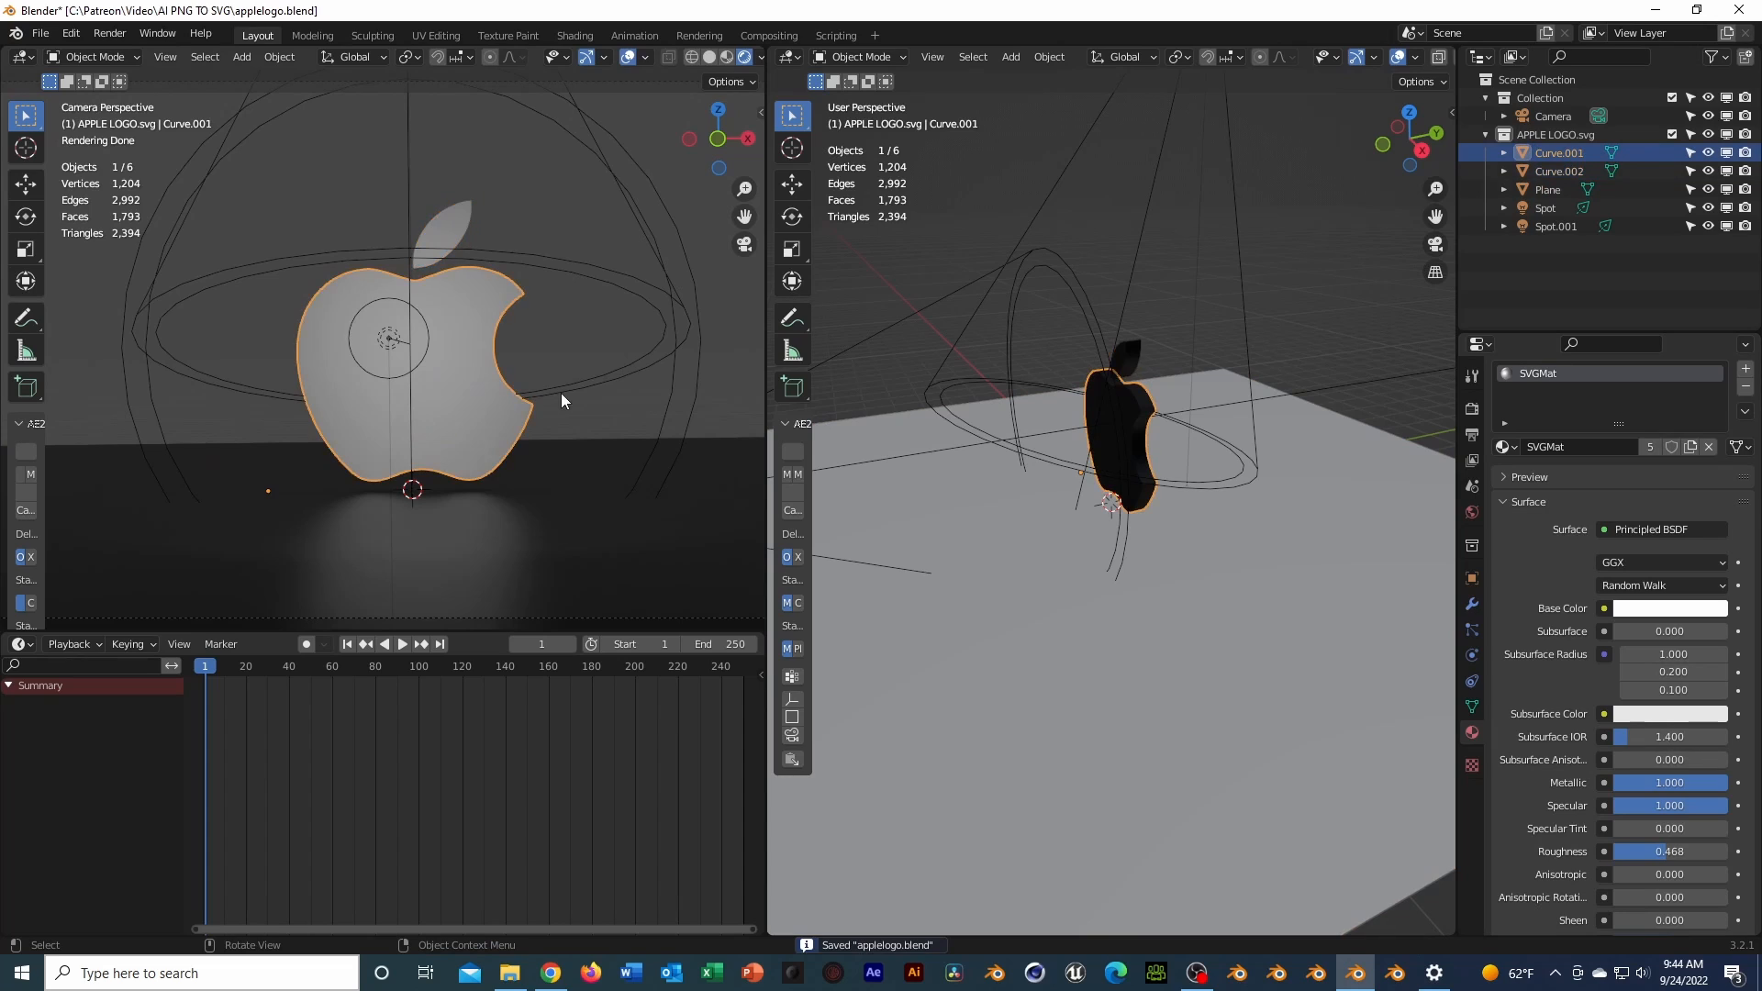
{"action": "scroll", "coordinate": [559, 393], "scroll_direction": "up", "scroll_amount": 1}
{"action": "key", "text": "ctrl+s"}
{"action": "scroll", "coordinate": [562, 401], "scroll_direction": "down", "scroll_amount": 4}
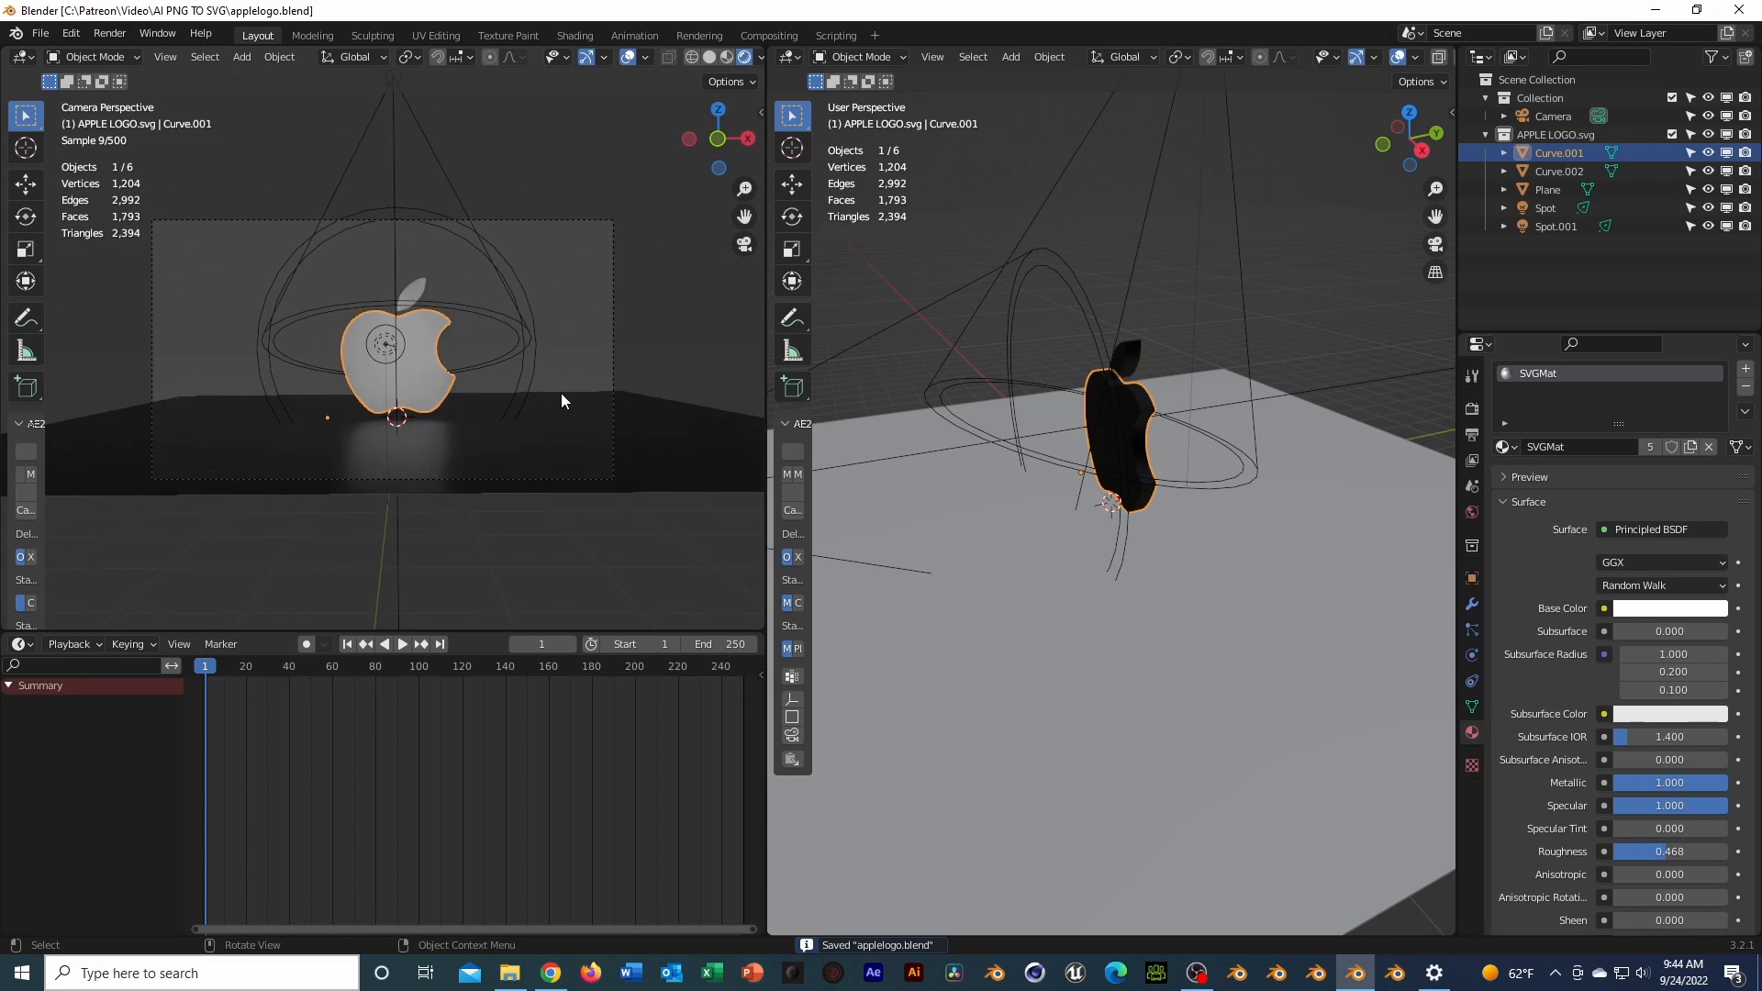
Set the apple body's origin to the centre of its geometry
{"action": "scroll", "coordinate": [388, 358], "scroll_direction": "up", "scroll_amount": 5}
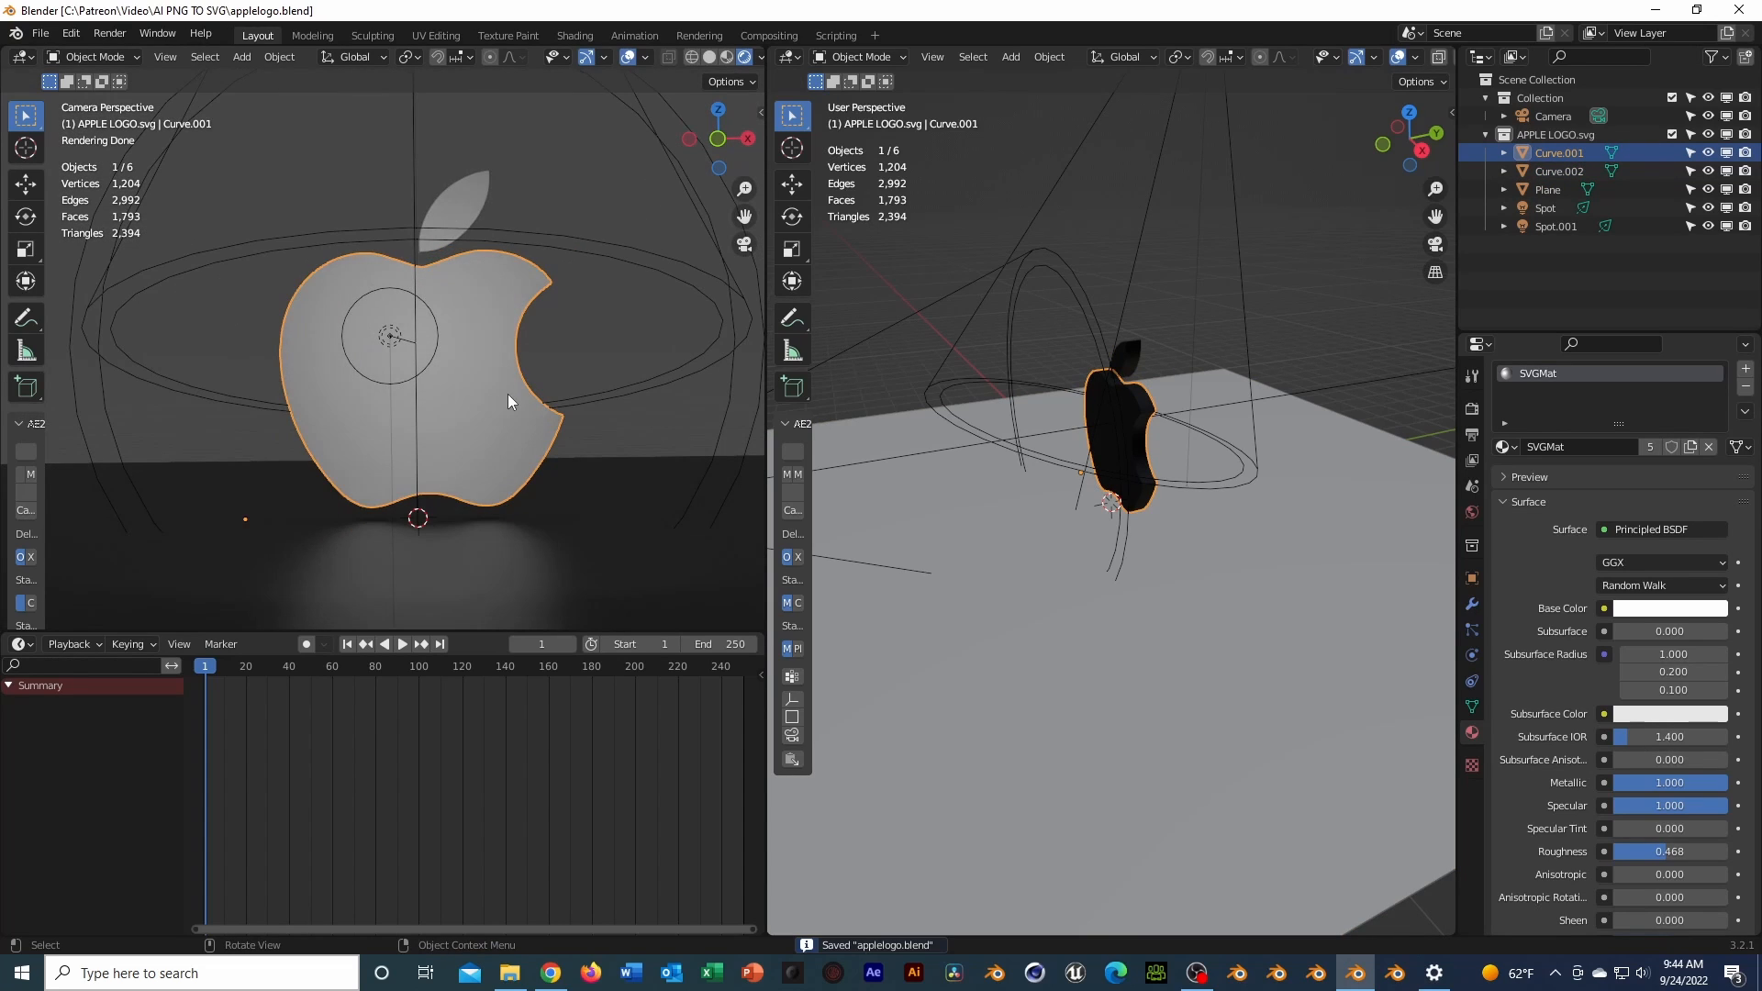
{"action": "right_click", "coordinate": [509, 401]}
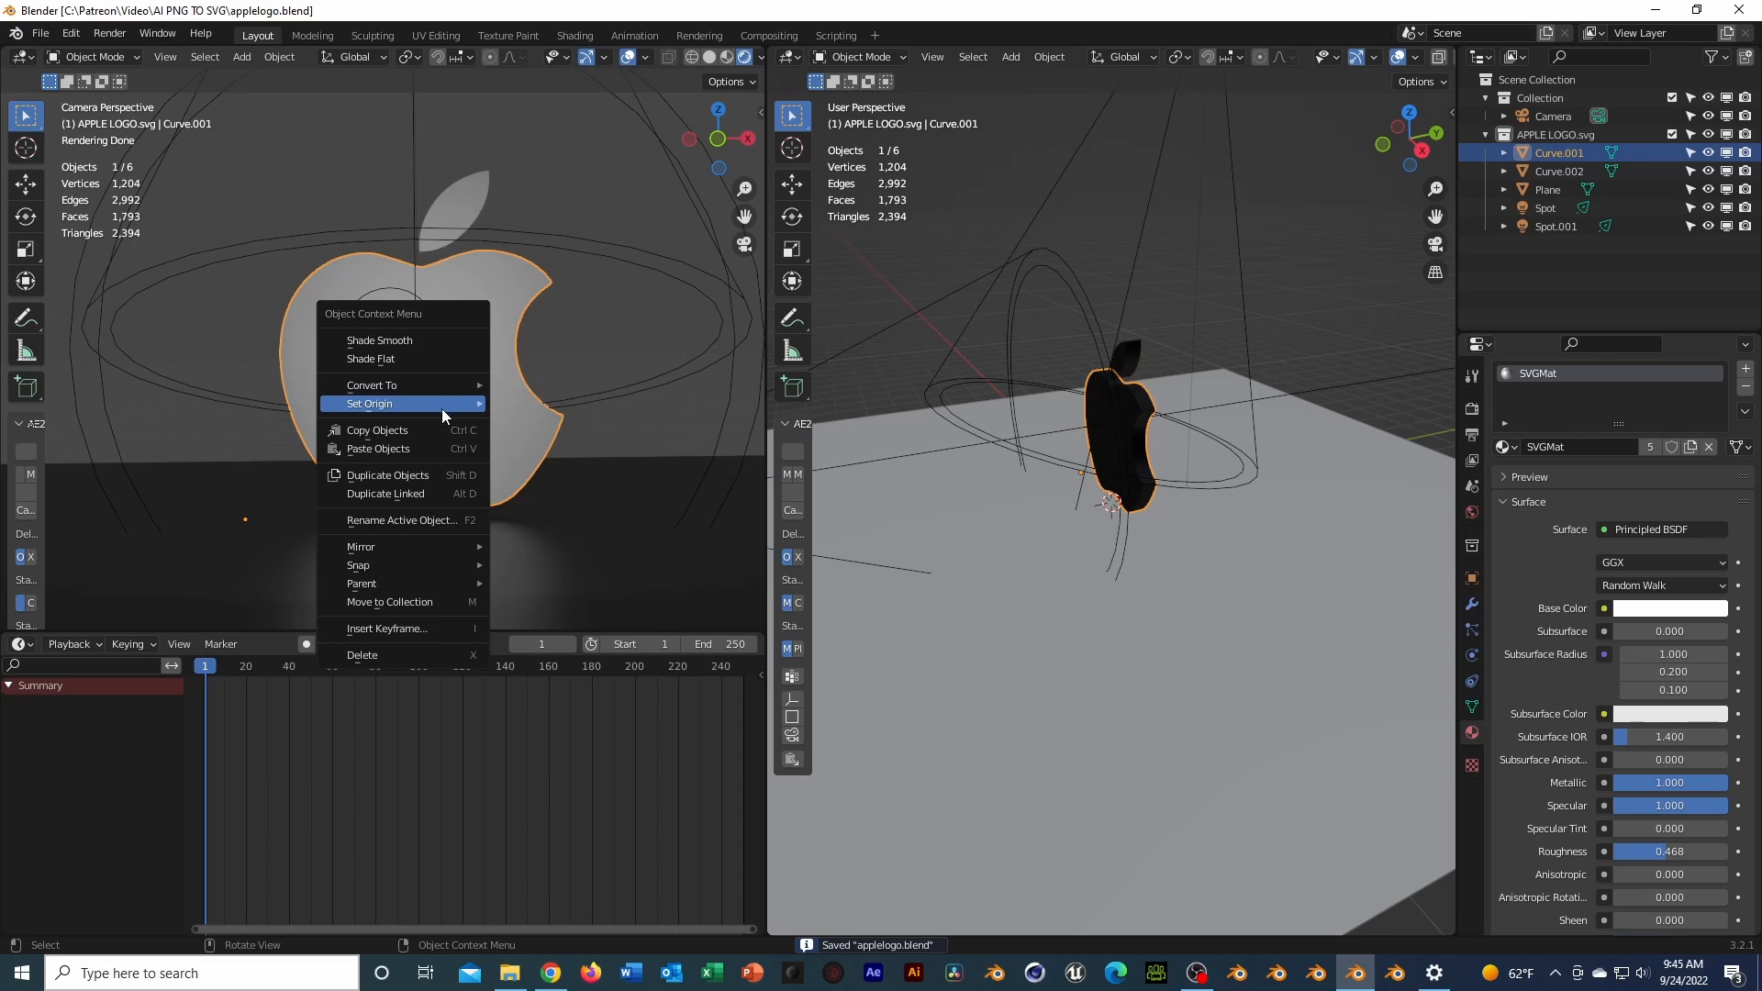
{"action": "mouse_move", "coordinate": [443, 405]}
{"action": "left_click", "coordinate": [604, 443]}
{"action": "key", "text": "r"}
{"action": "key", "text": "z"}
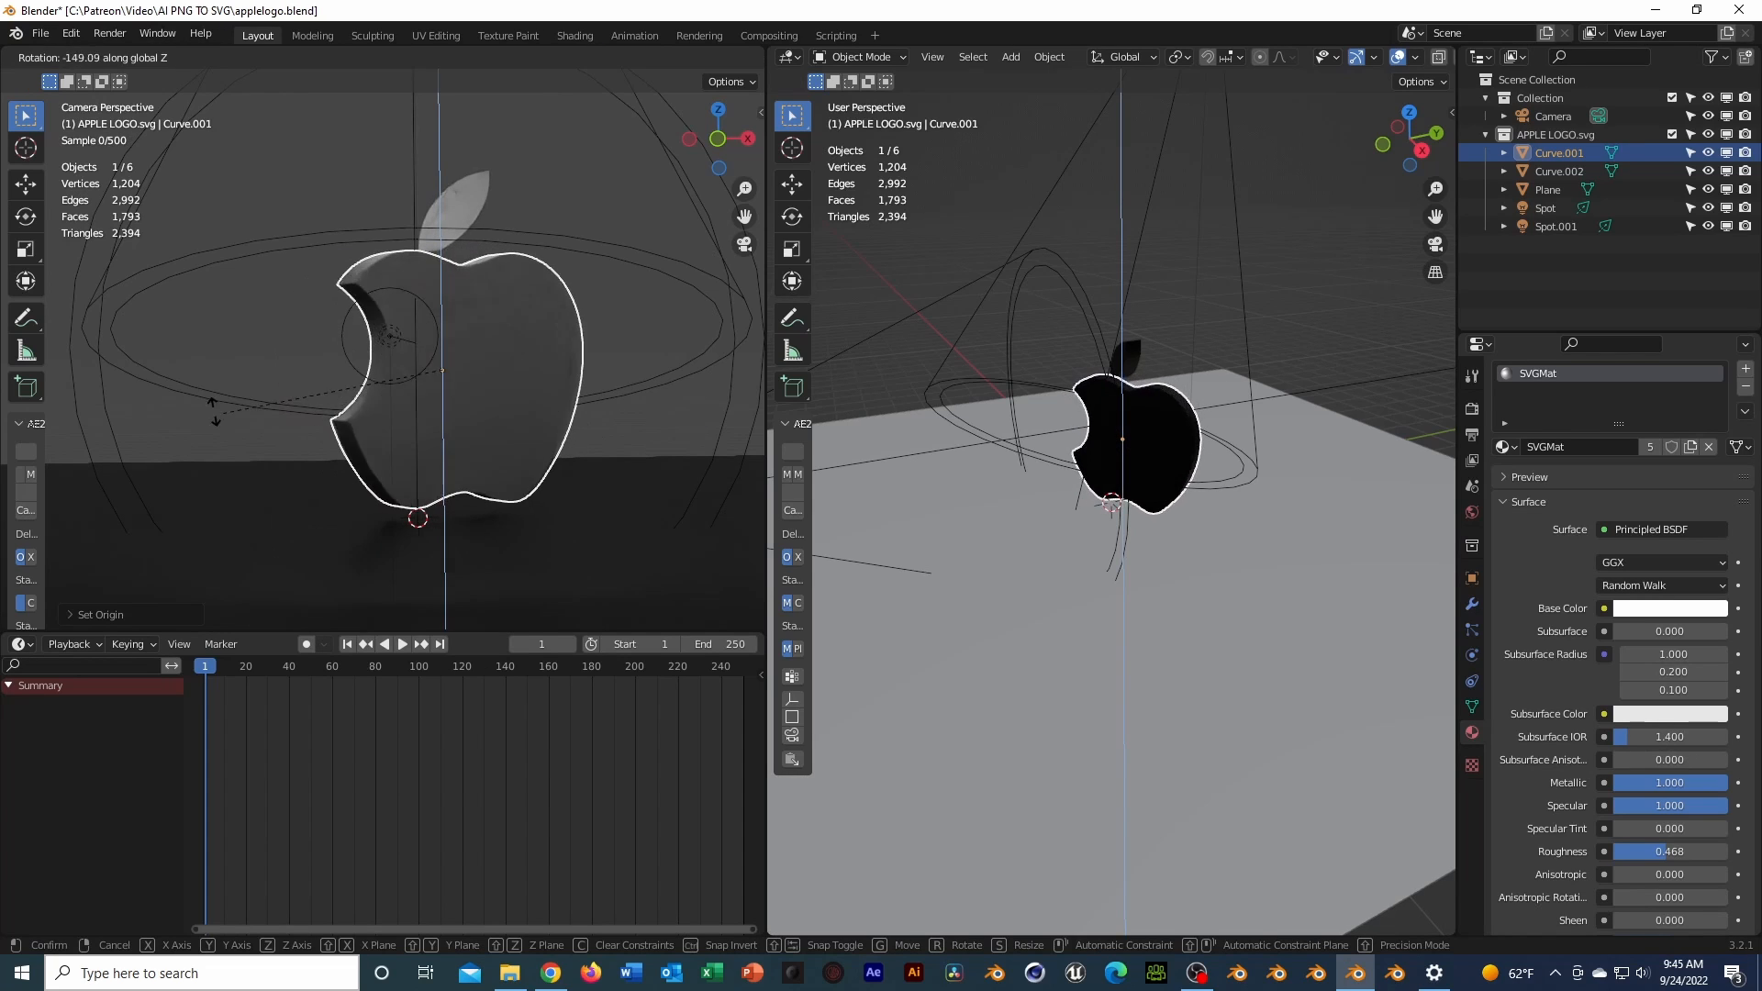
{"action": "right_click", "coordinate": [695, 363]}
Snap the 3D cursor to the selected apple body's origin
{"action": "key", "text": "shift+a"}
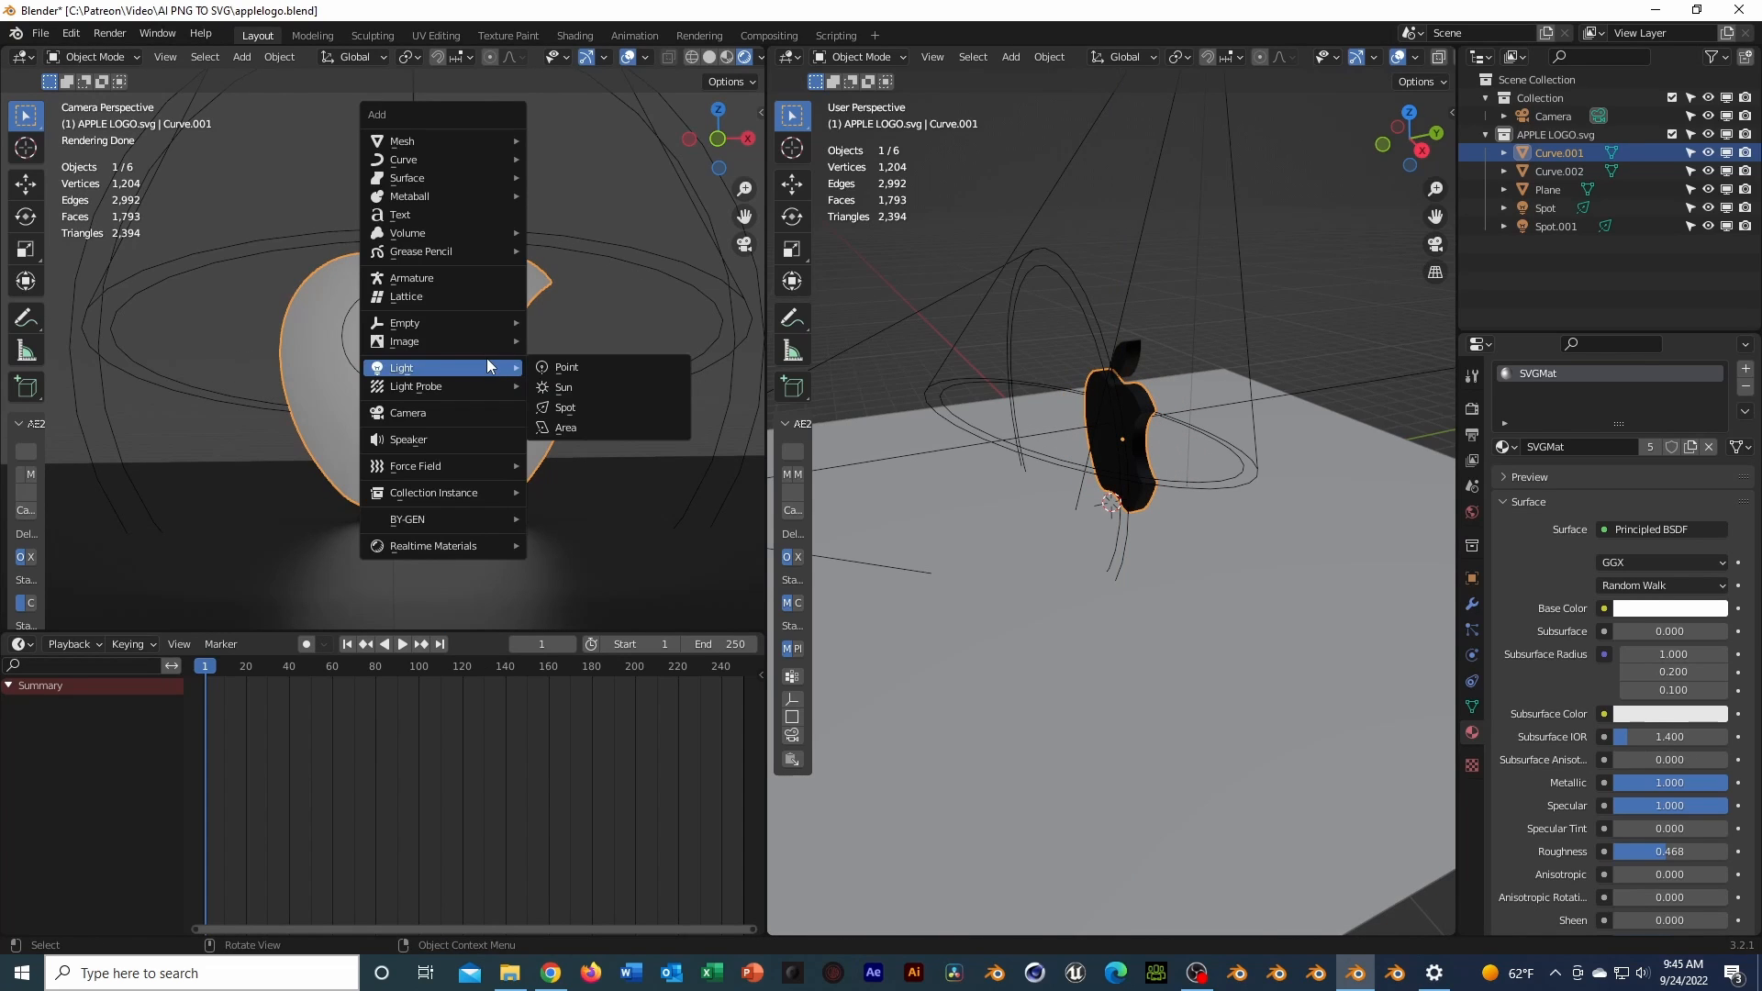
{"action": "key", "text": "shift+s"}
{"action": "left_click", "coordinate": [477, 452]}
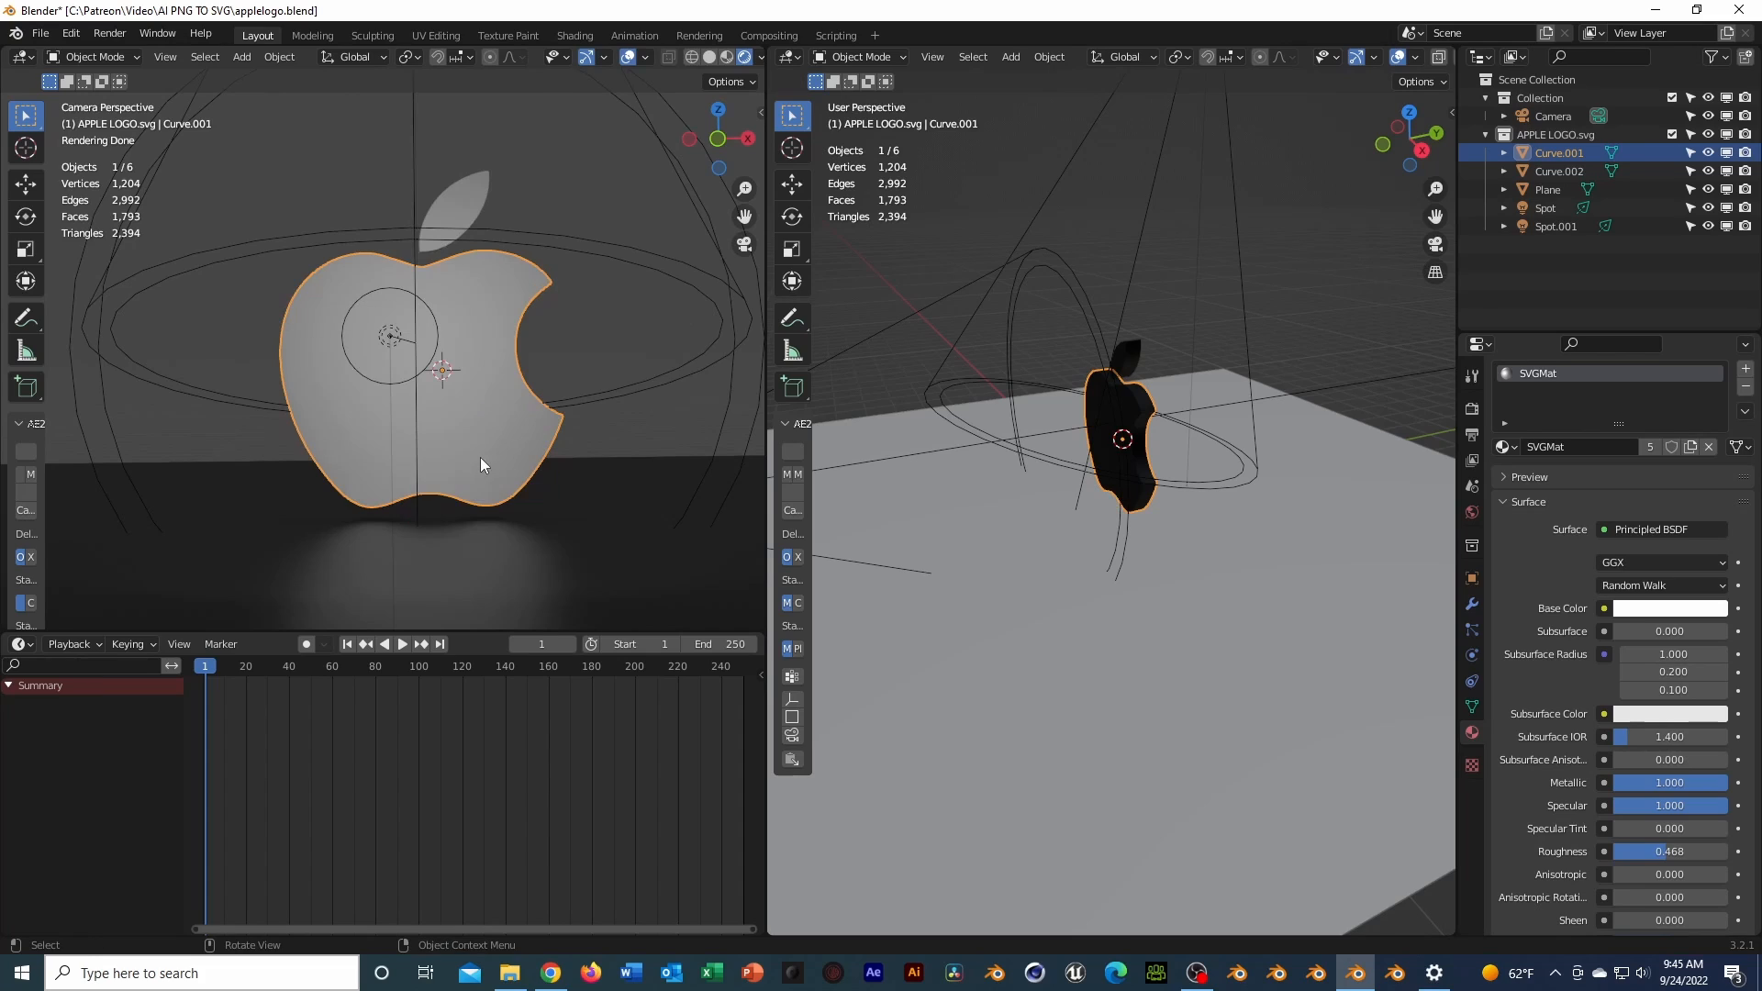
Add a Plain Axes empty at the 3D cursor on the apple body
{"action": "key", "text": "shift+a"}
{"action": "mouse_move", "coordinate": [471, 389]}
{"action": "mouse_move", "coordinate": [470, 344]}
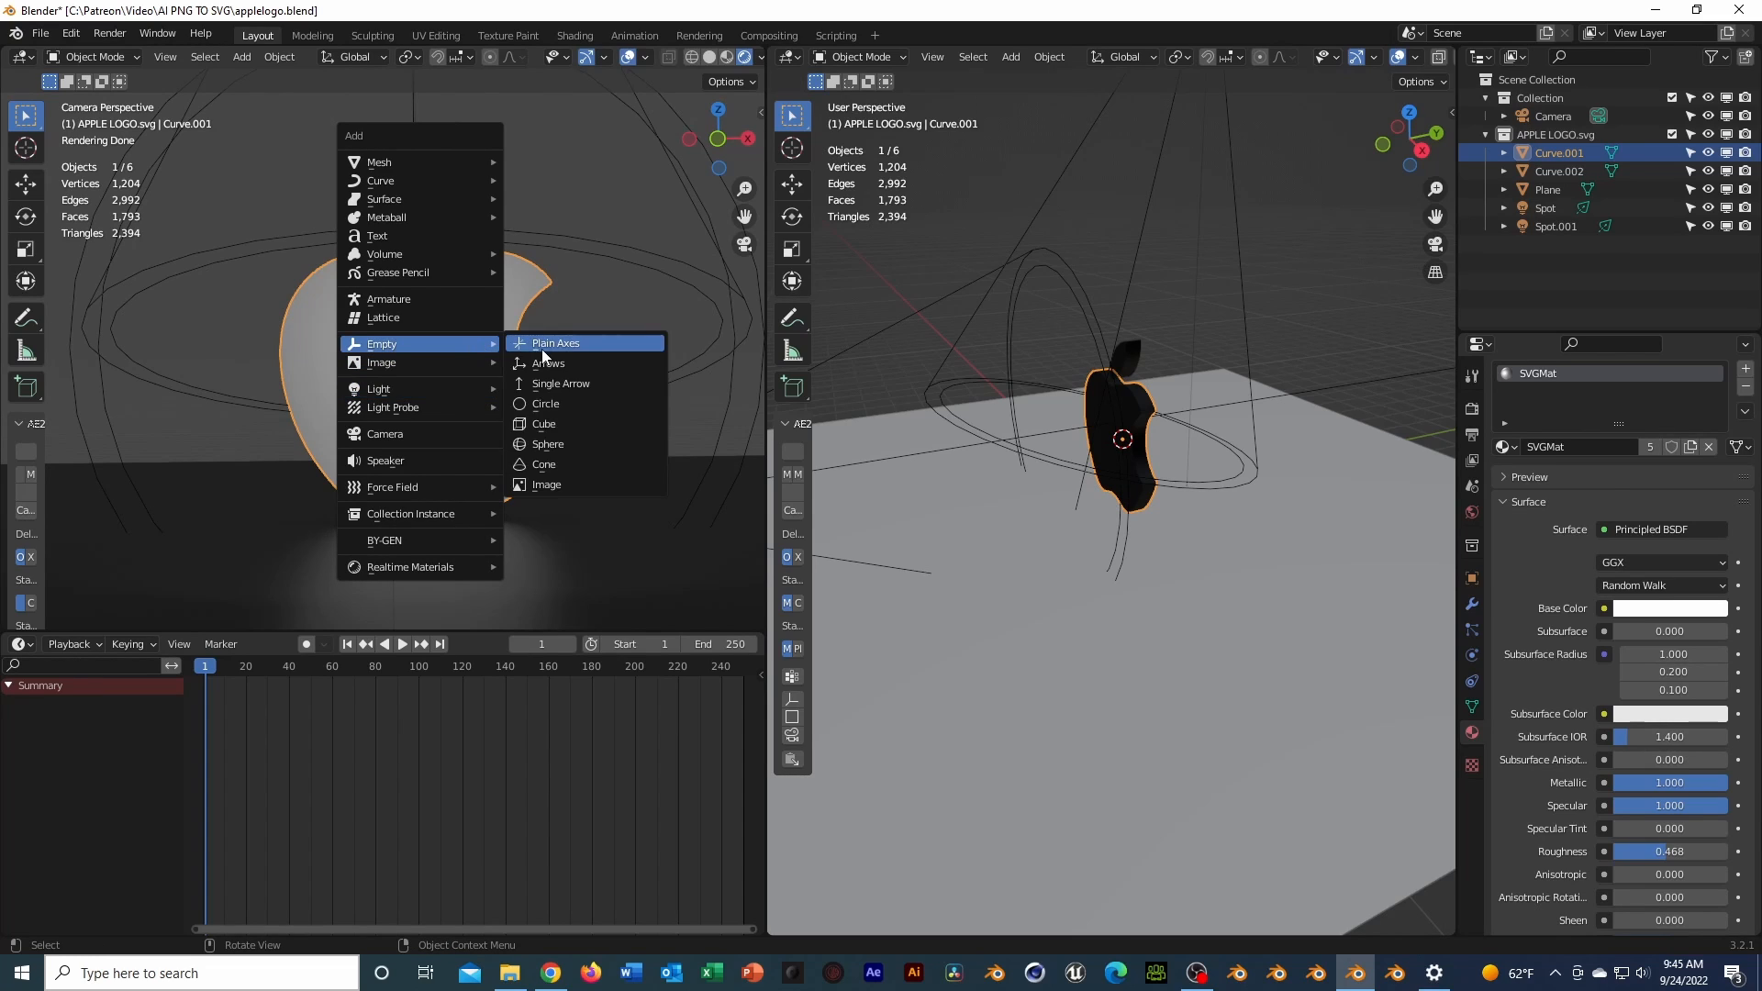
{"action": "left_click", "coordinate": [546, 346]}
{"action": "key", "text": "z"}
{"action": "left_click", "coordinate": [538, 351]}
Move the empty slightly in the negative direction along the global Y axis
{"action": "key", "text": "g"}
{"action": "key", "text": "x"}
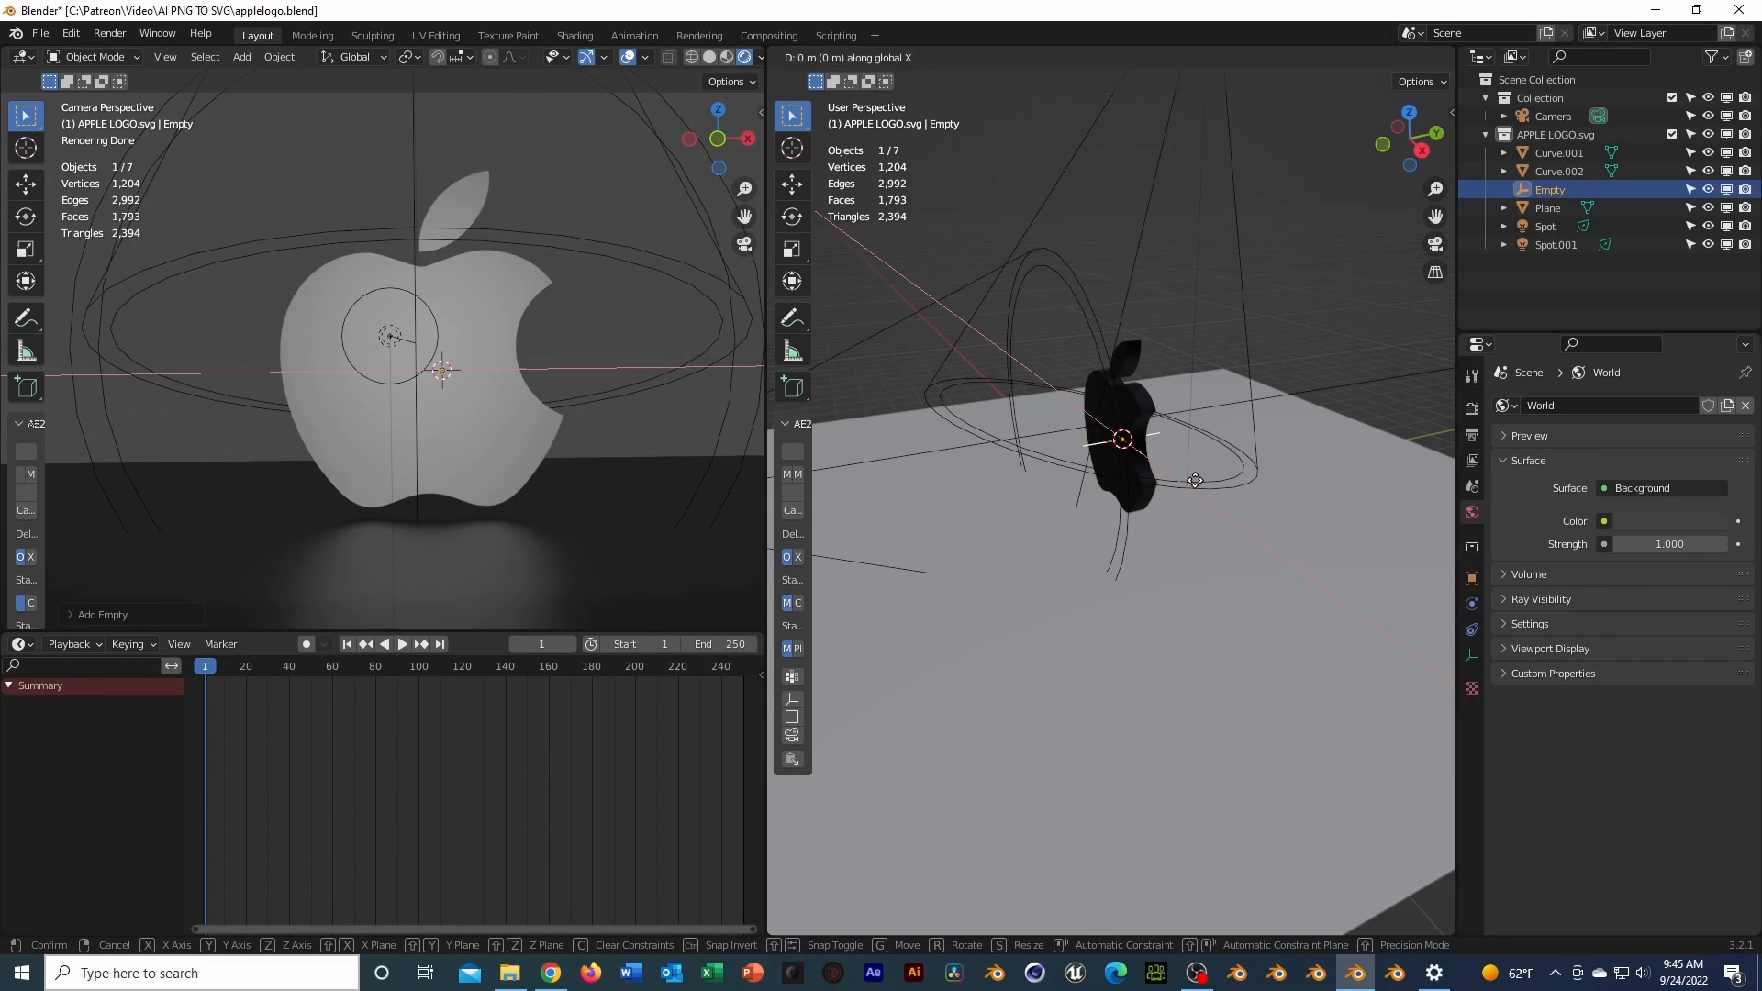
{"action": "left_click", "coordinate": [1187, 480]}
{"action": "key", "text": "g"}
{"action": "key", "text": "y"}
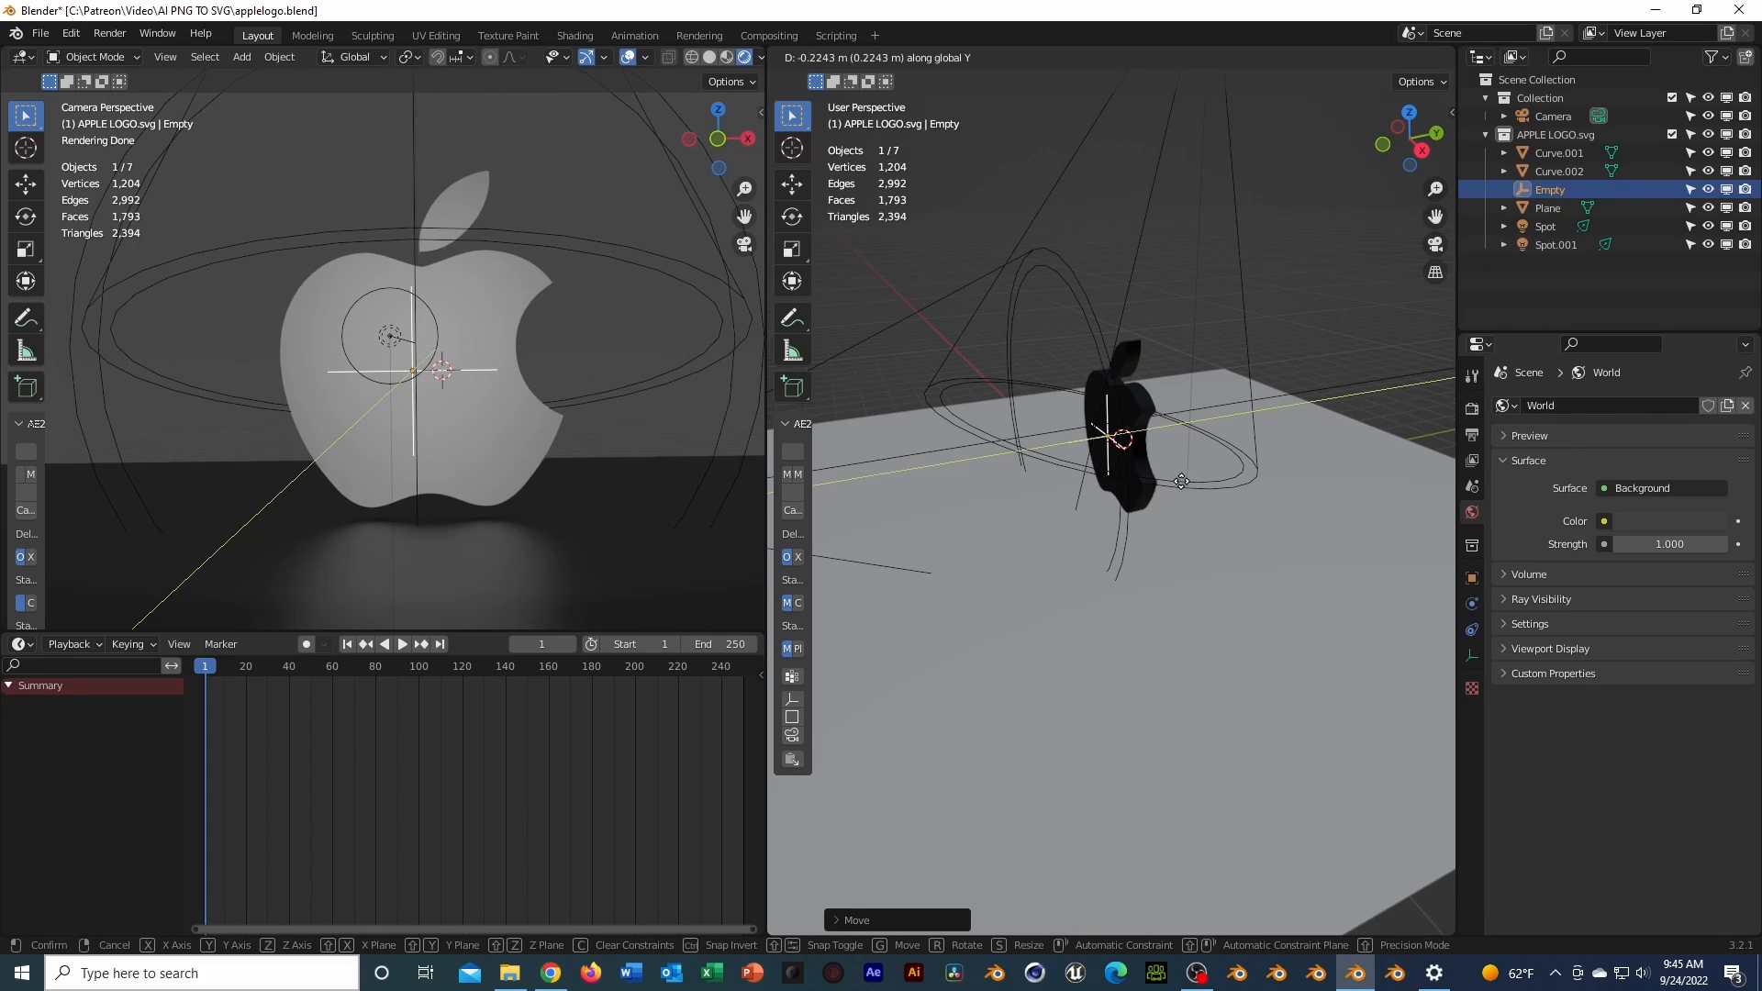
{"action": "left_click", "coordinate": [1187, 485]}
Parent the apple body to the empty using the Object option
{"action": "left_click", "coordinate": [1550, 171]}
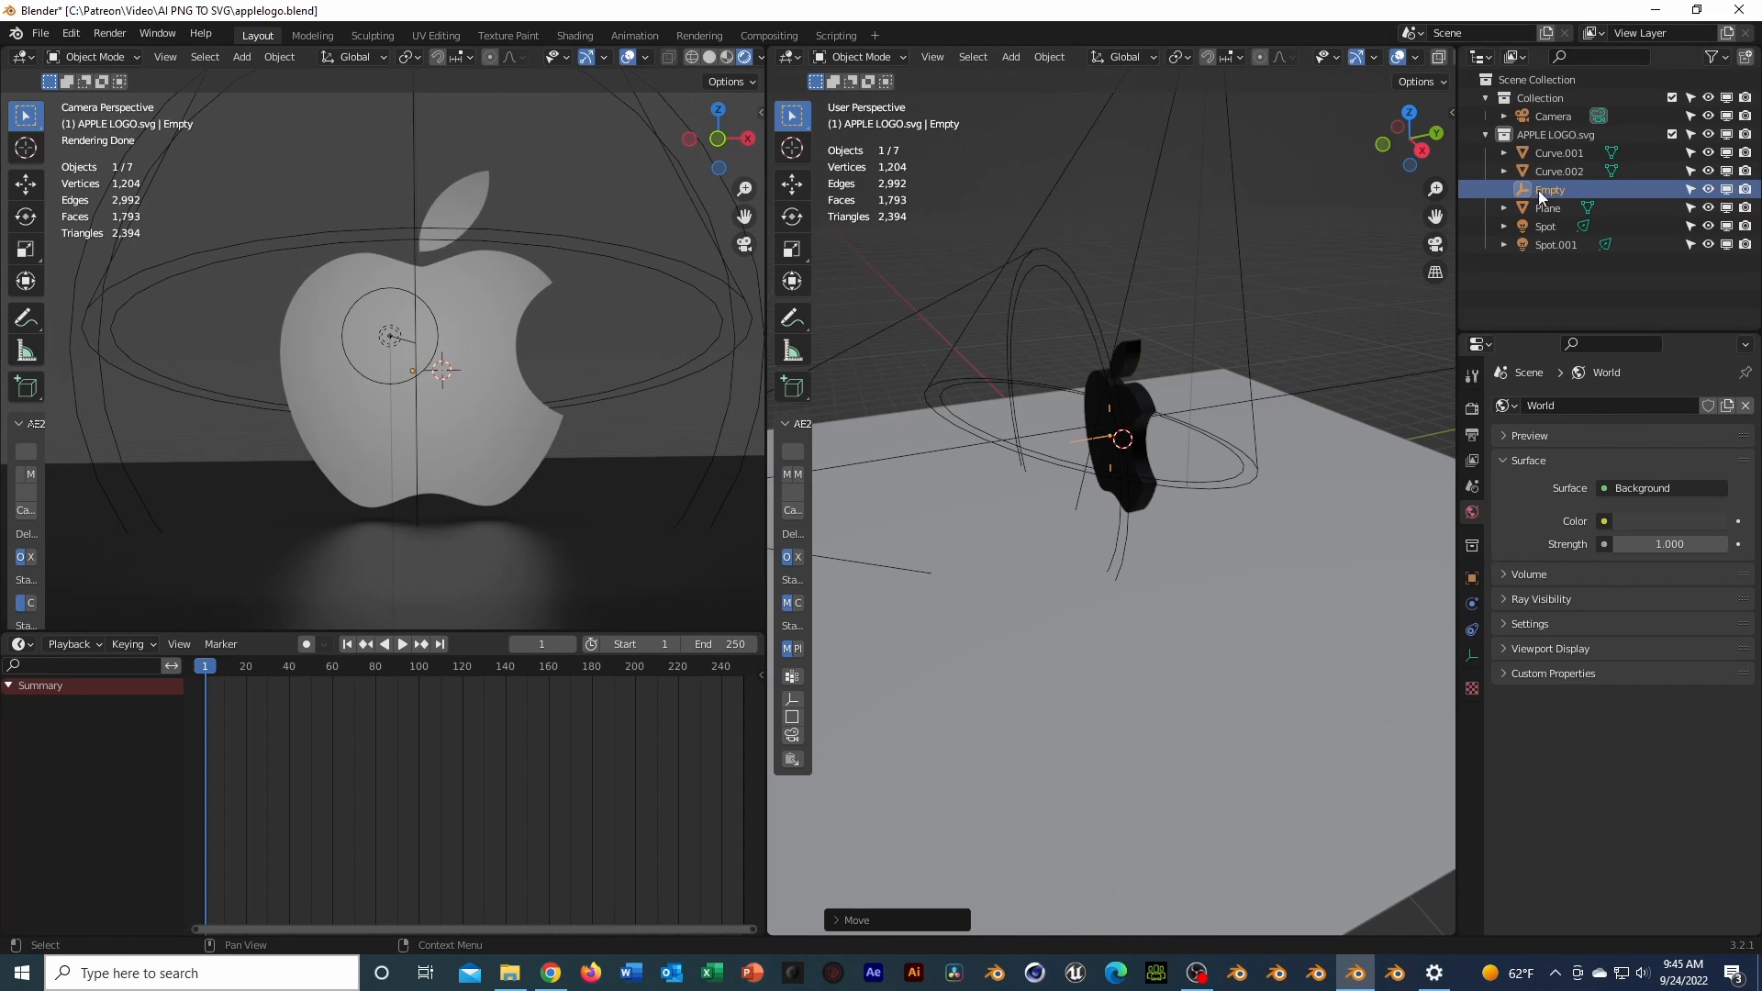
{"action": "left_click", "coordinate": [1577, 152]}
{"action": "left_click", "coordinate": [1558, 188], "text": "ctrl"}
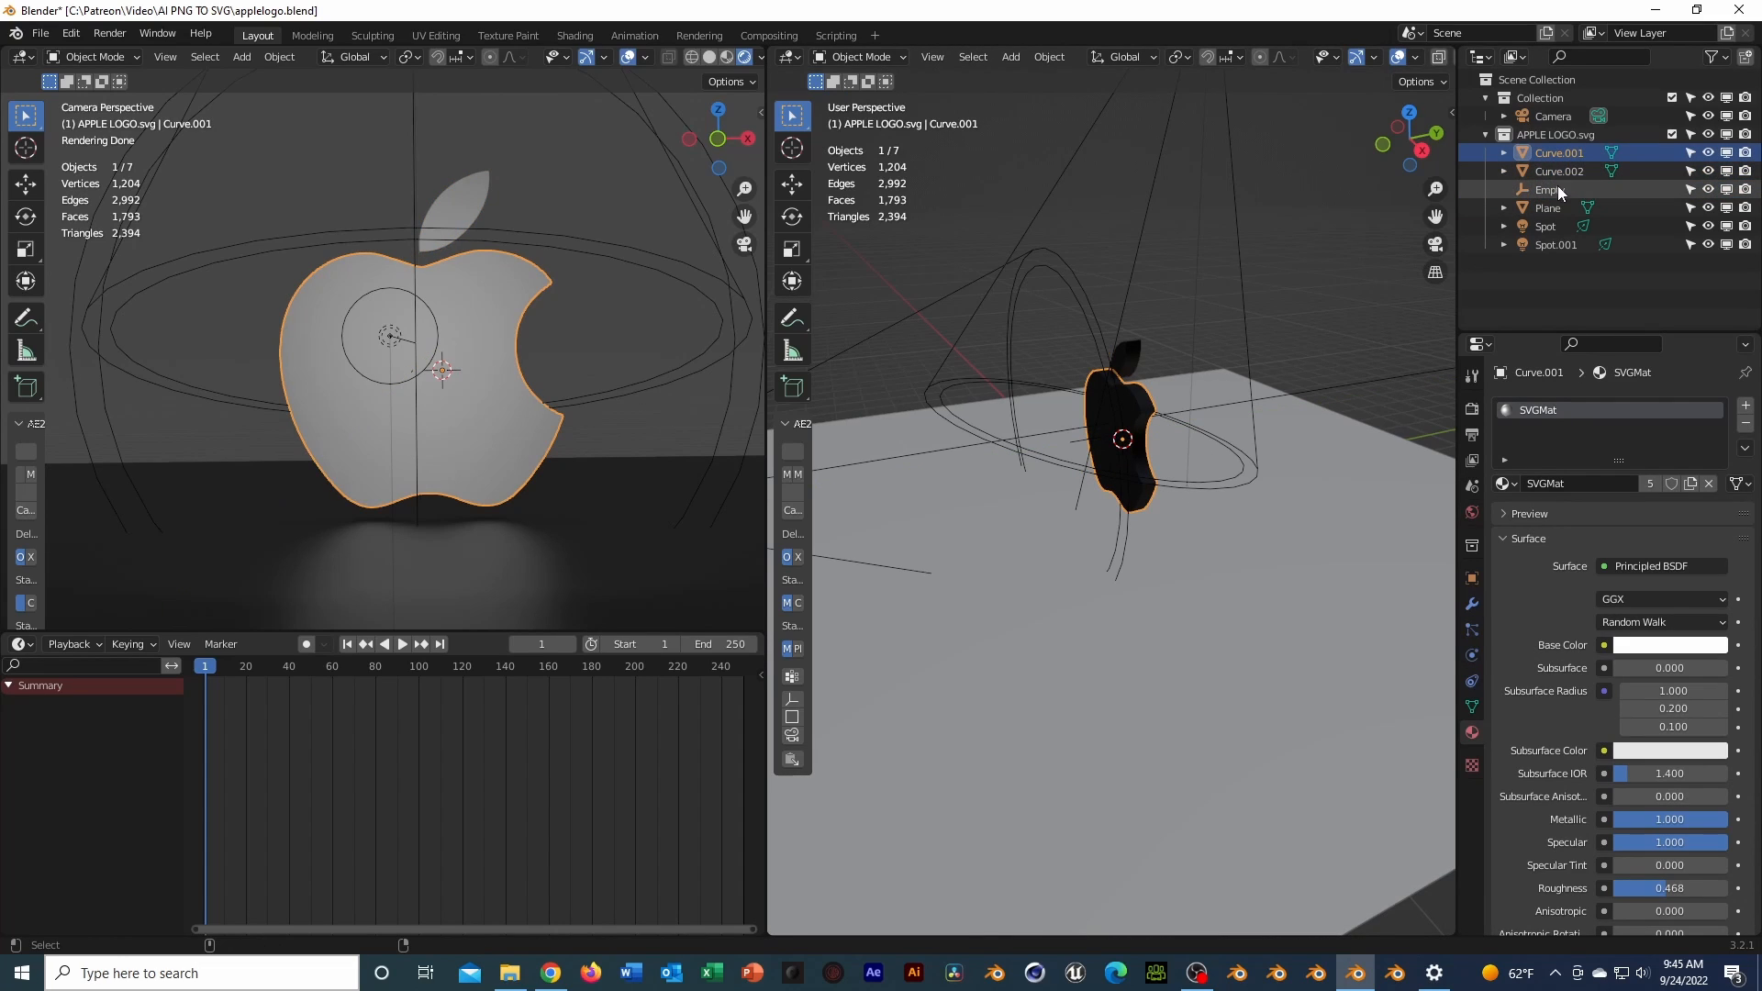
{"action": "key", "text": "ctrl+p"}
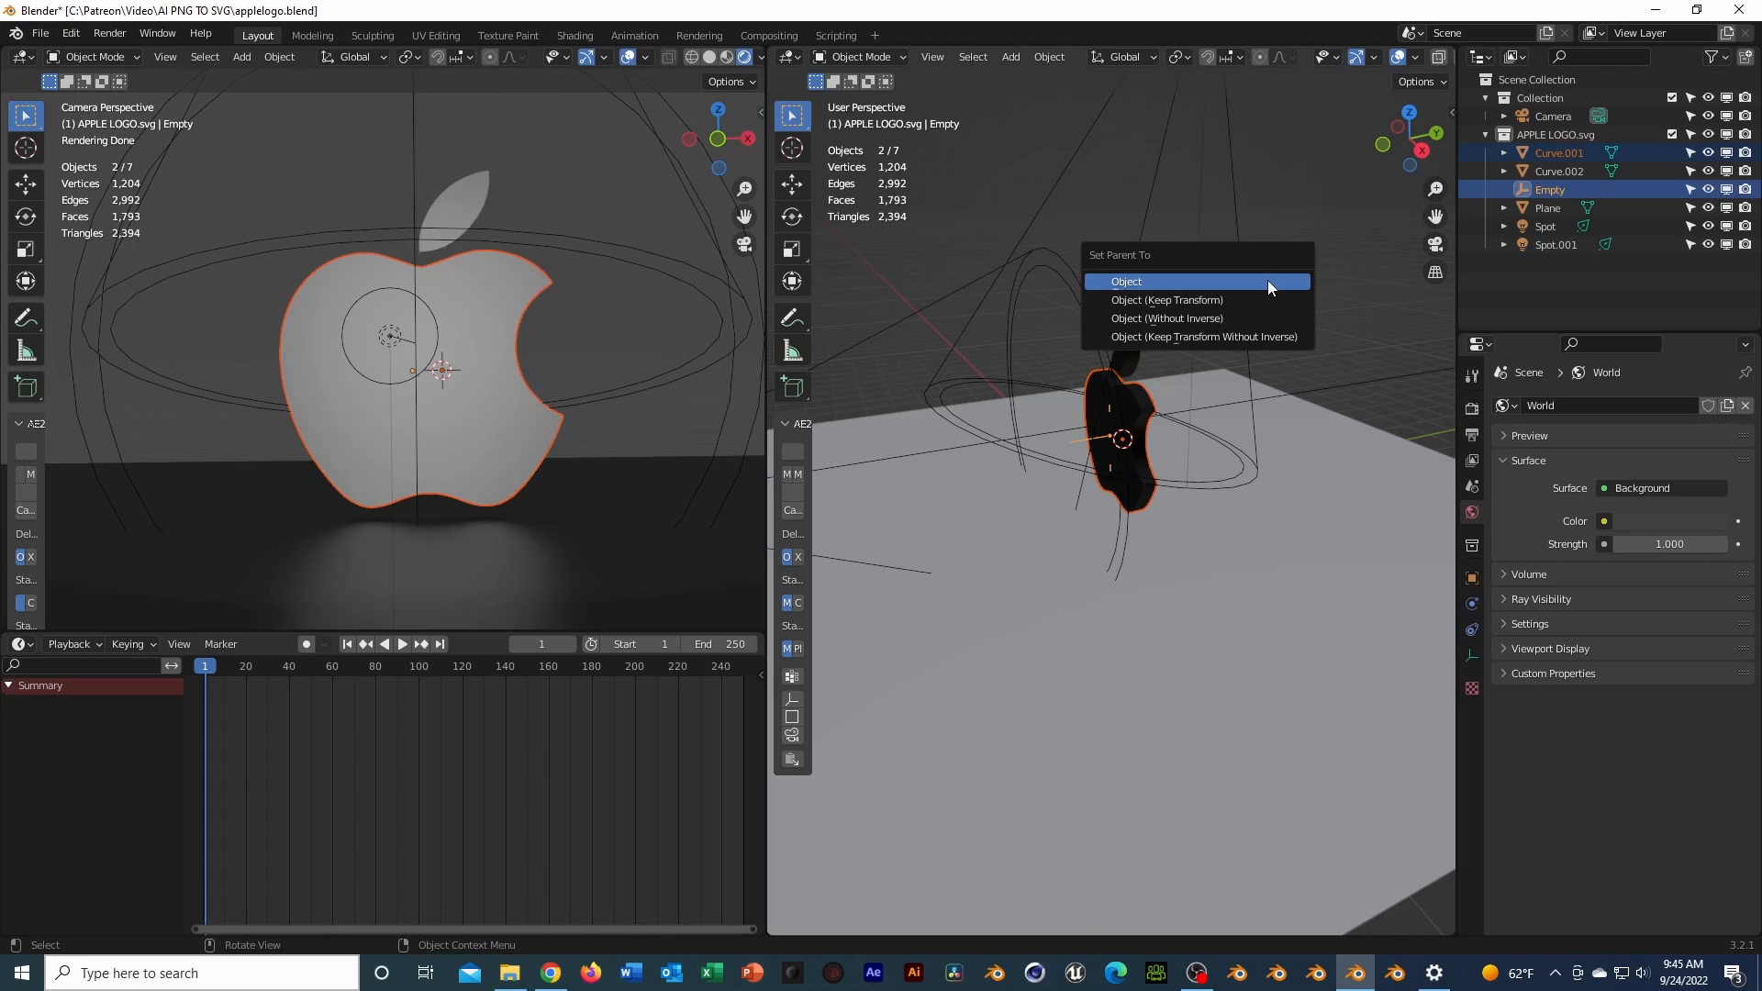
{"action": "left_click", "coordinate": [1268, 279]}
Inspect the empty's hierarchy and undo the parenting of the apple body to it
{"action": "left_click", "coordinate": [1584, 152]}
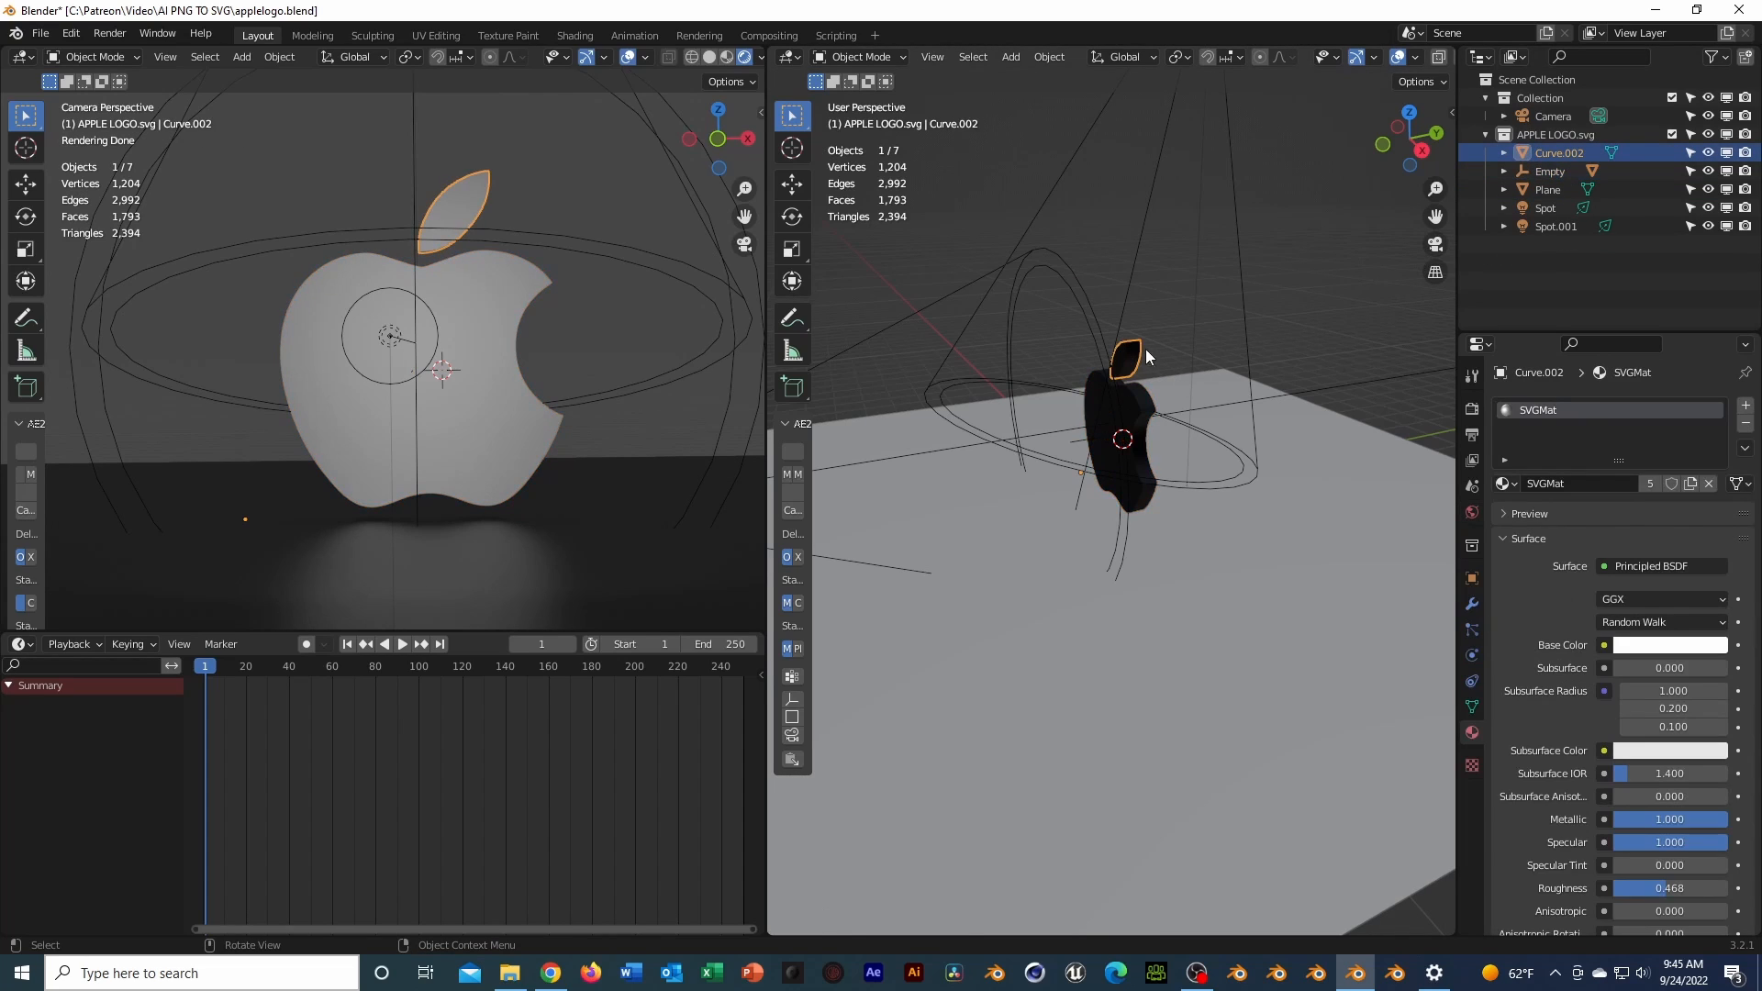
{"action": "key", "text": "shift+s"}
{"action": "key", "text": "Escape"}
{"action": "left_click", "coordinate": [1552, 170]}
{"action": "left_click", "coordinate": [1503, 171]}
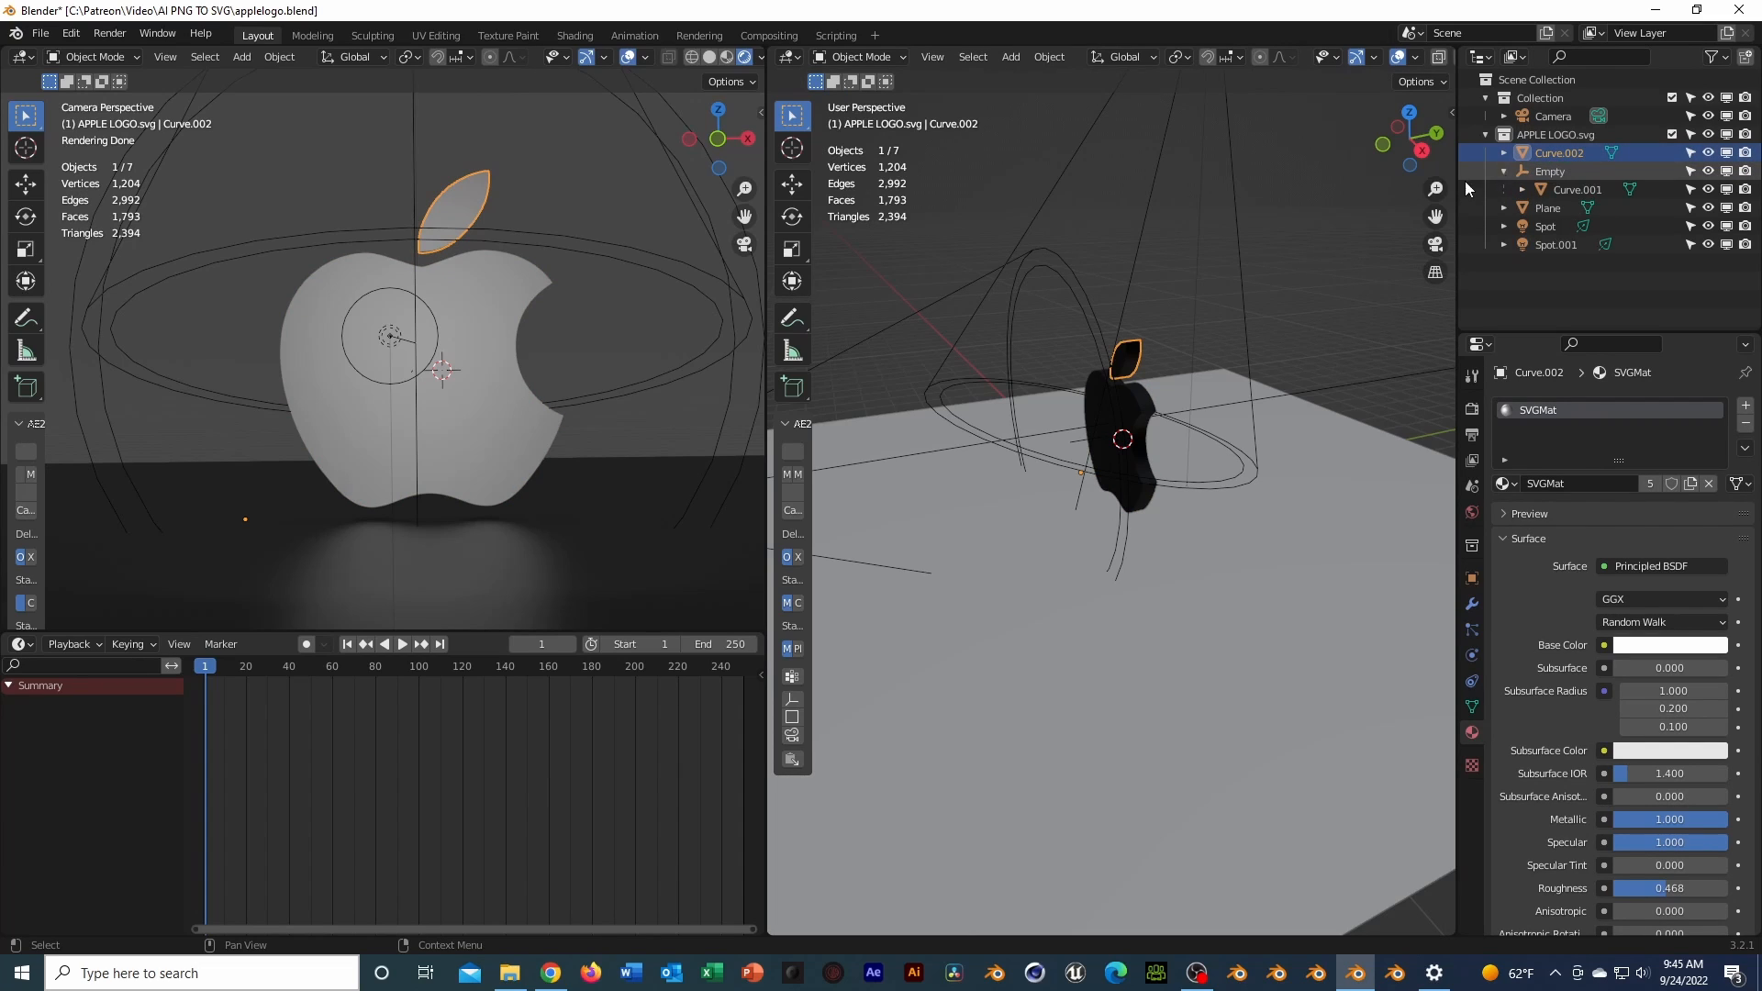
{"action": "key", "text": "ctrl+z"}
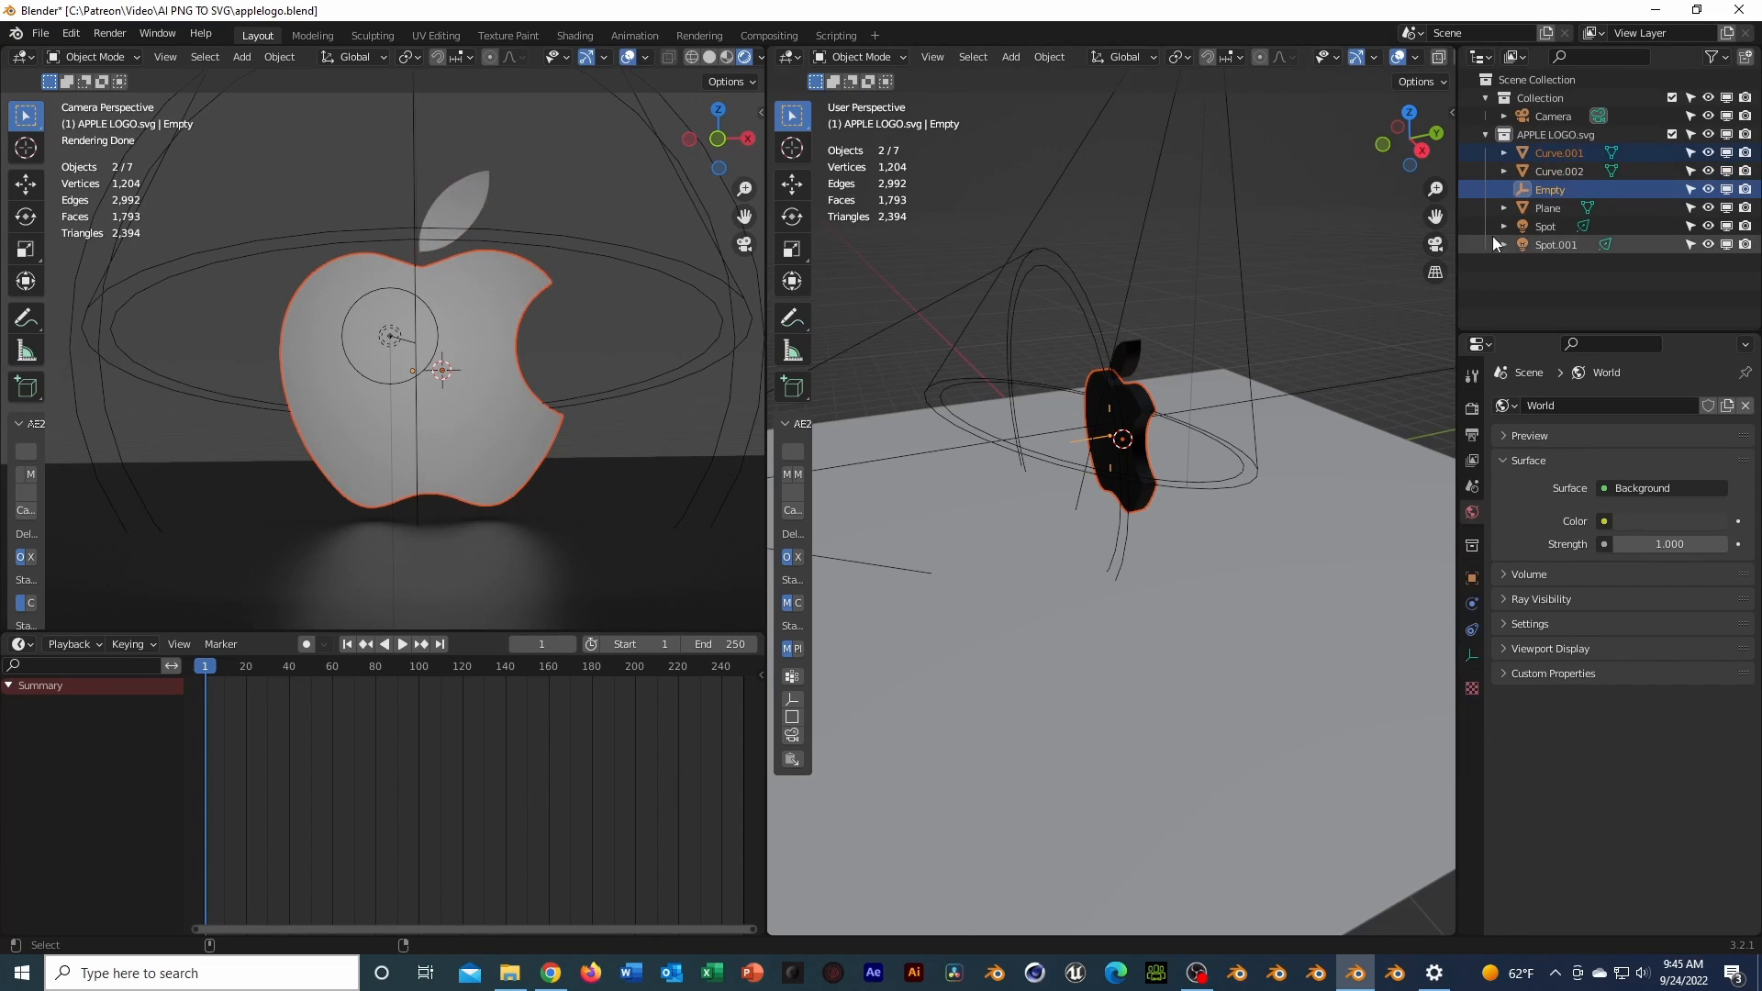
Join the apple body and the leaf into a single object
{"action": "left_click", "coordinate": [1587, 154]}
{"action": "left_click", "coordinate": [1571, 173], "text": "shift"}
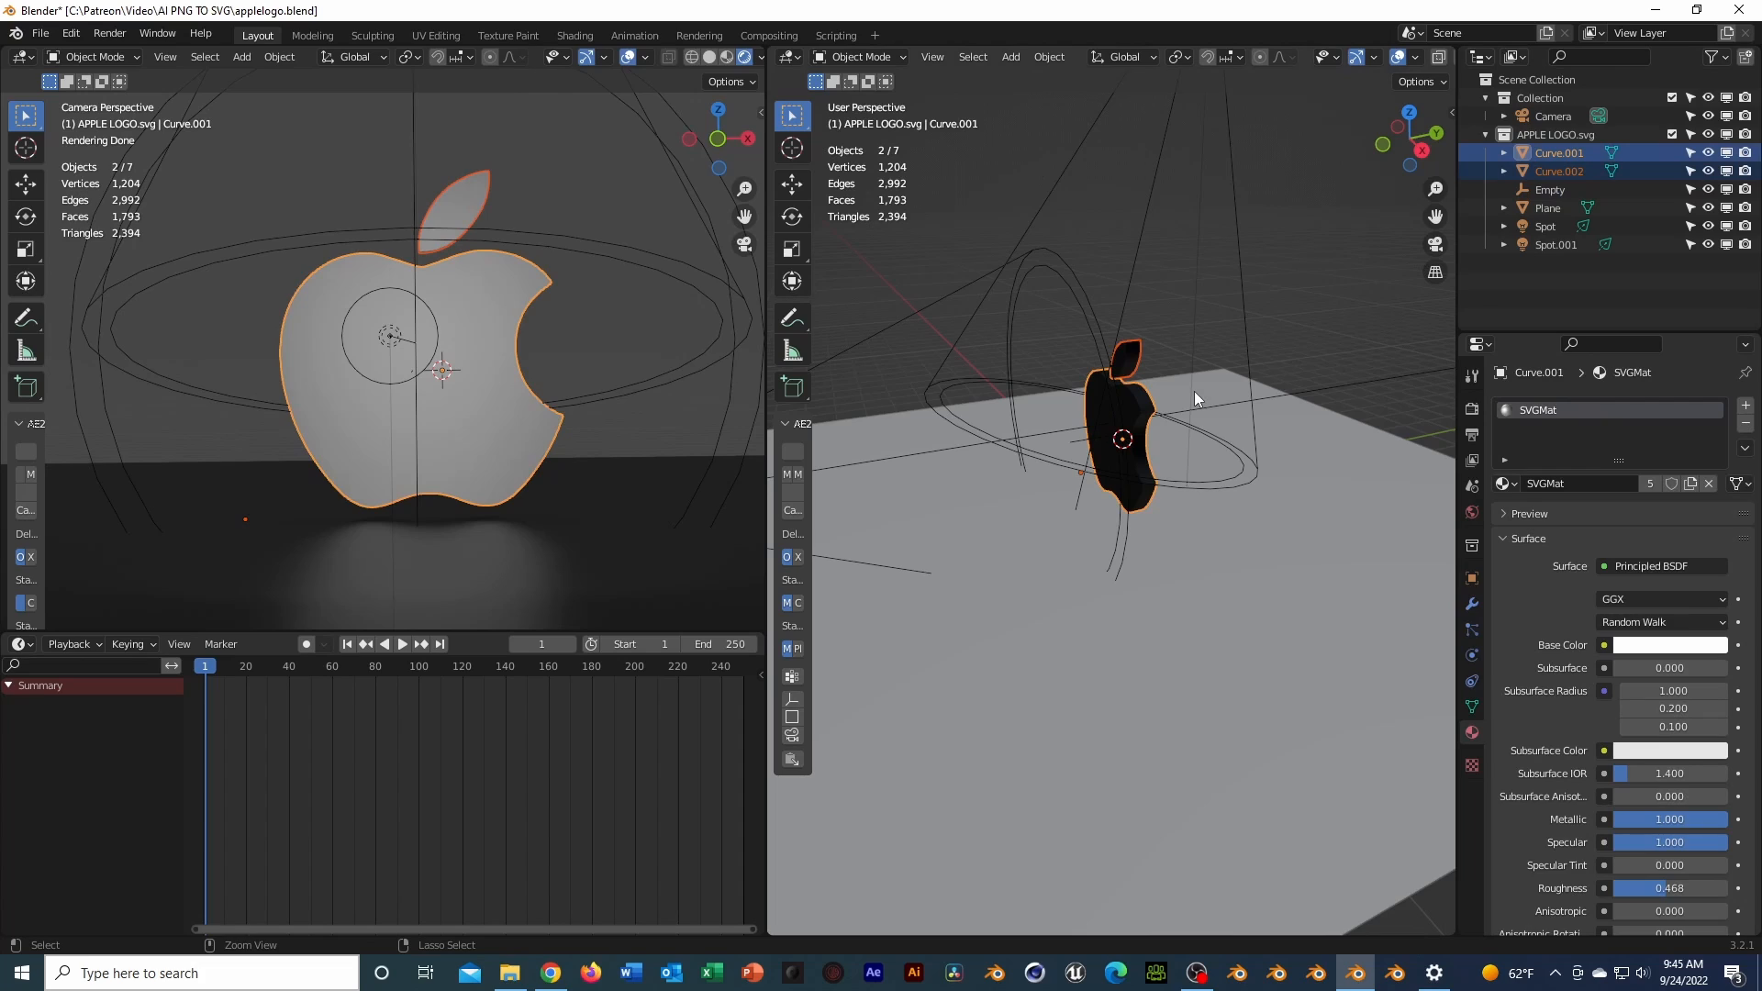
{"action": "key", "text": "ctrl+j"}
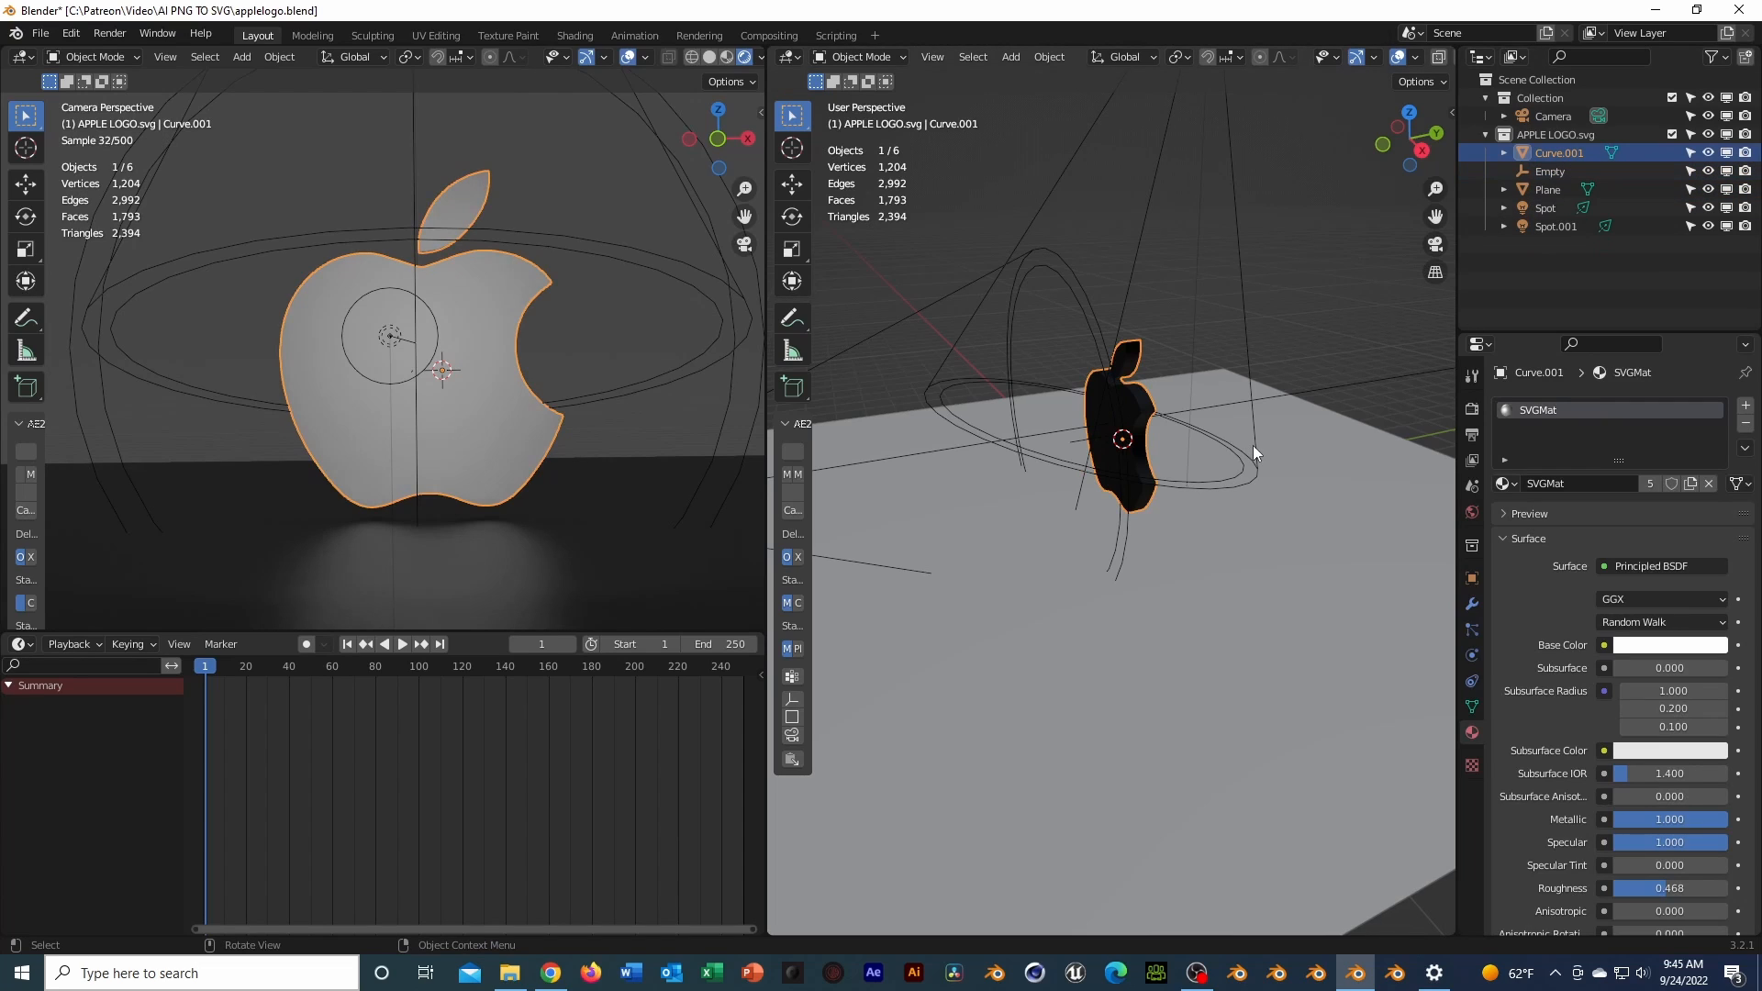
Add Rigid Body physics to the joined apple logo object
{"action": "left_click", "coordinate": [1254, 445]}
{"action": "left_click", "coordinate": [1121, 440]}
{"action": "left_click", "coordinate": [1148, 398]}
{"action": "left_click", "coordinate": [1212, 559]}
{"action": "left_click", "coordinate": [1472, 604]}
{"action": "left_click", "coordinate": [1626, 404]}
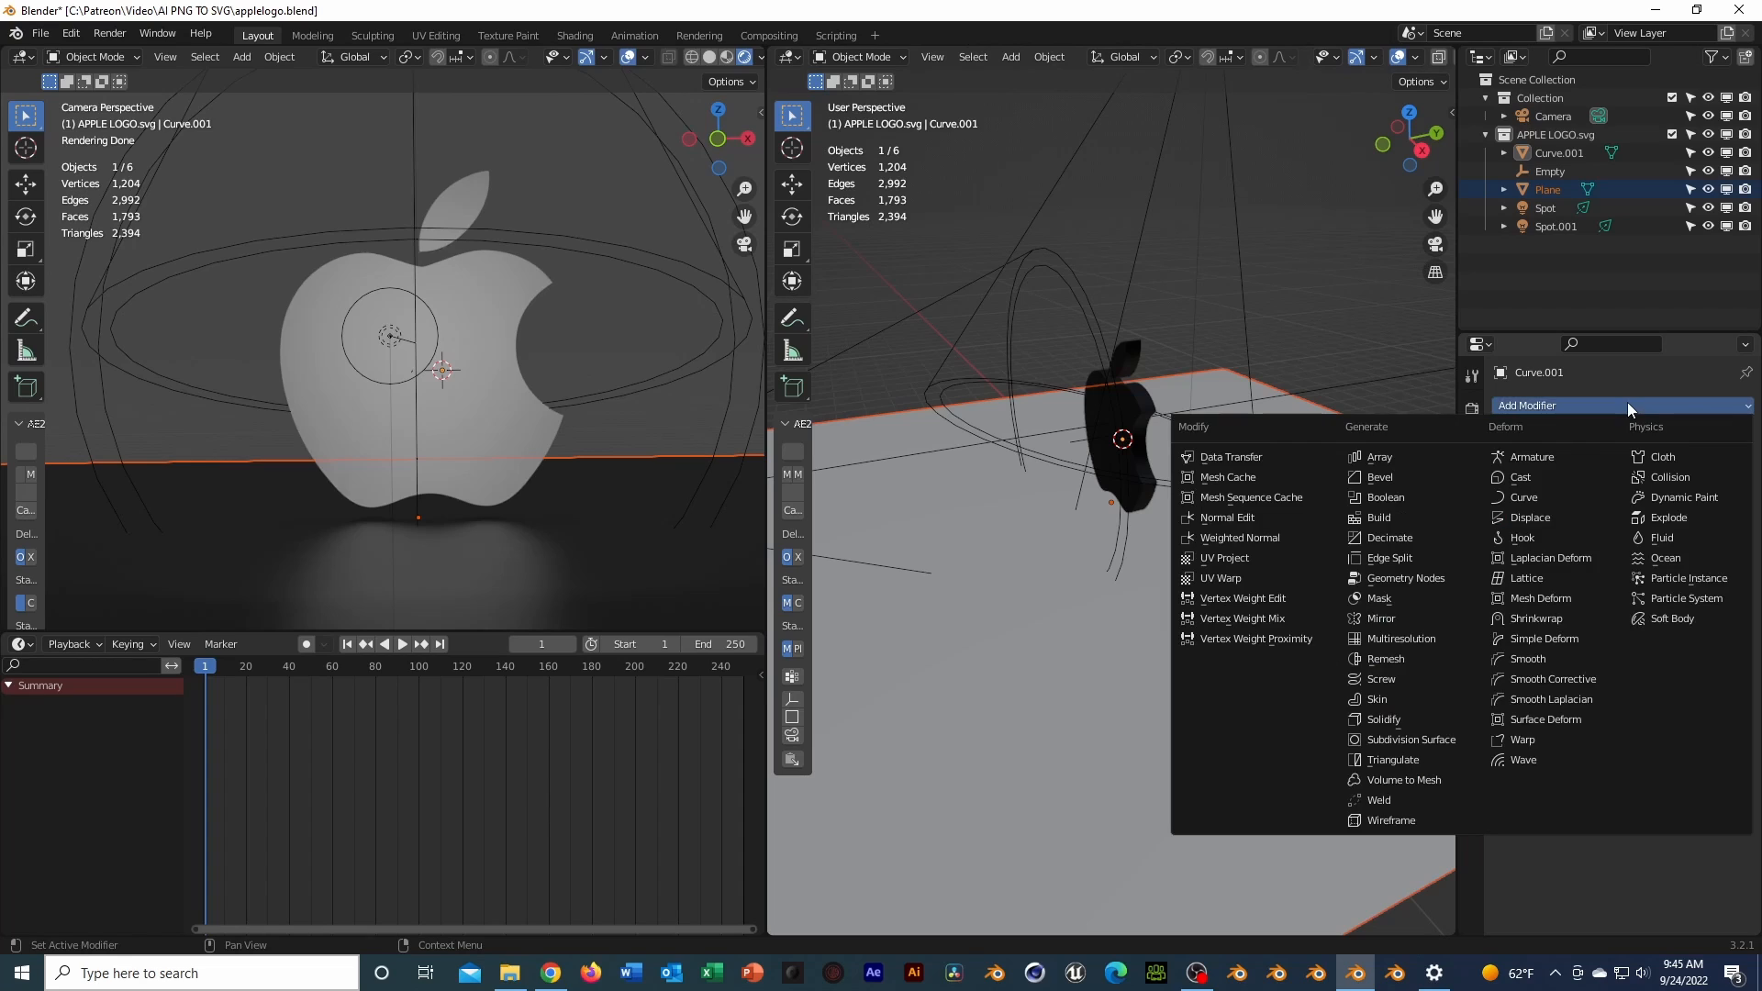
{"action": "left_click", "coordinate": [1471, 655]}
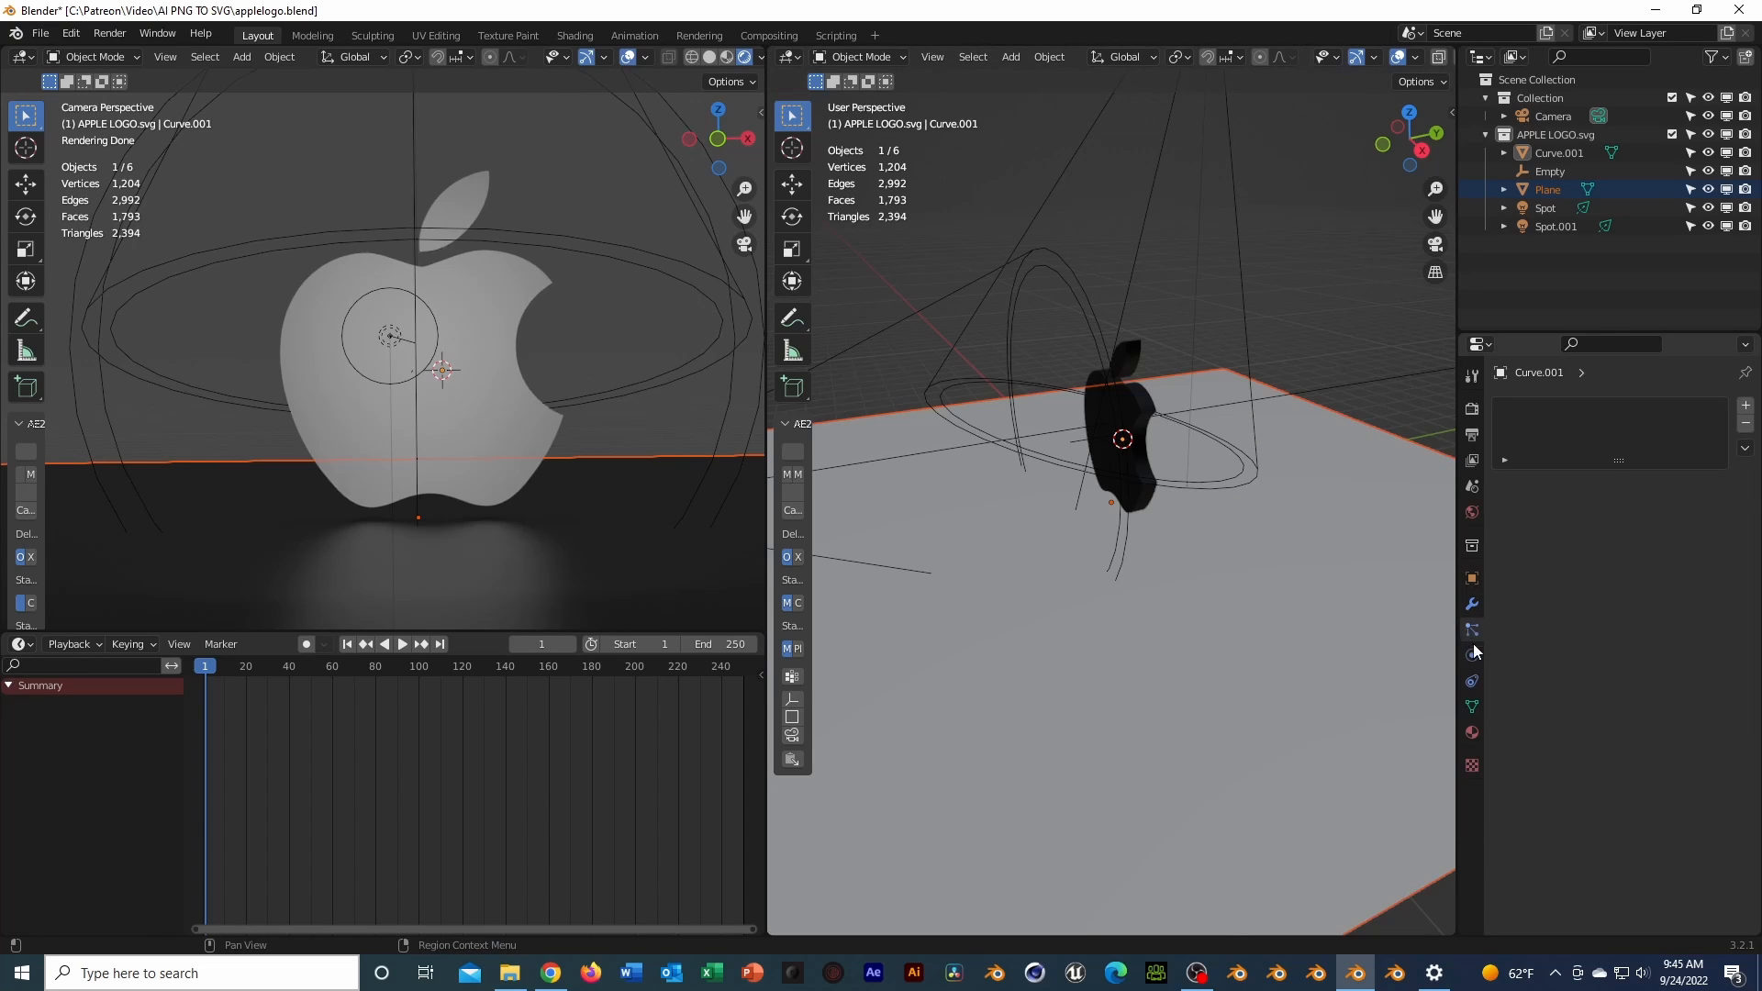
{"action": "left_click", "coordinate": [1674, 444]}
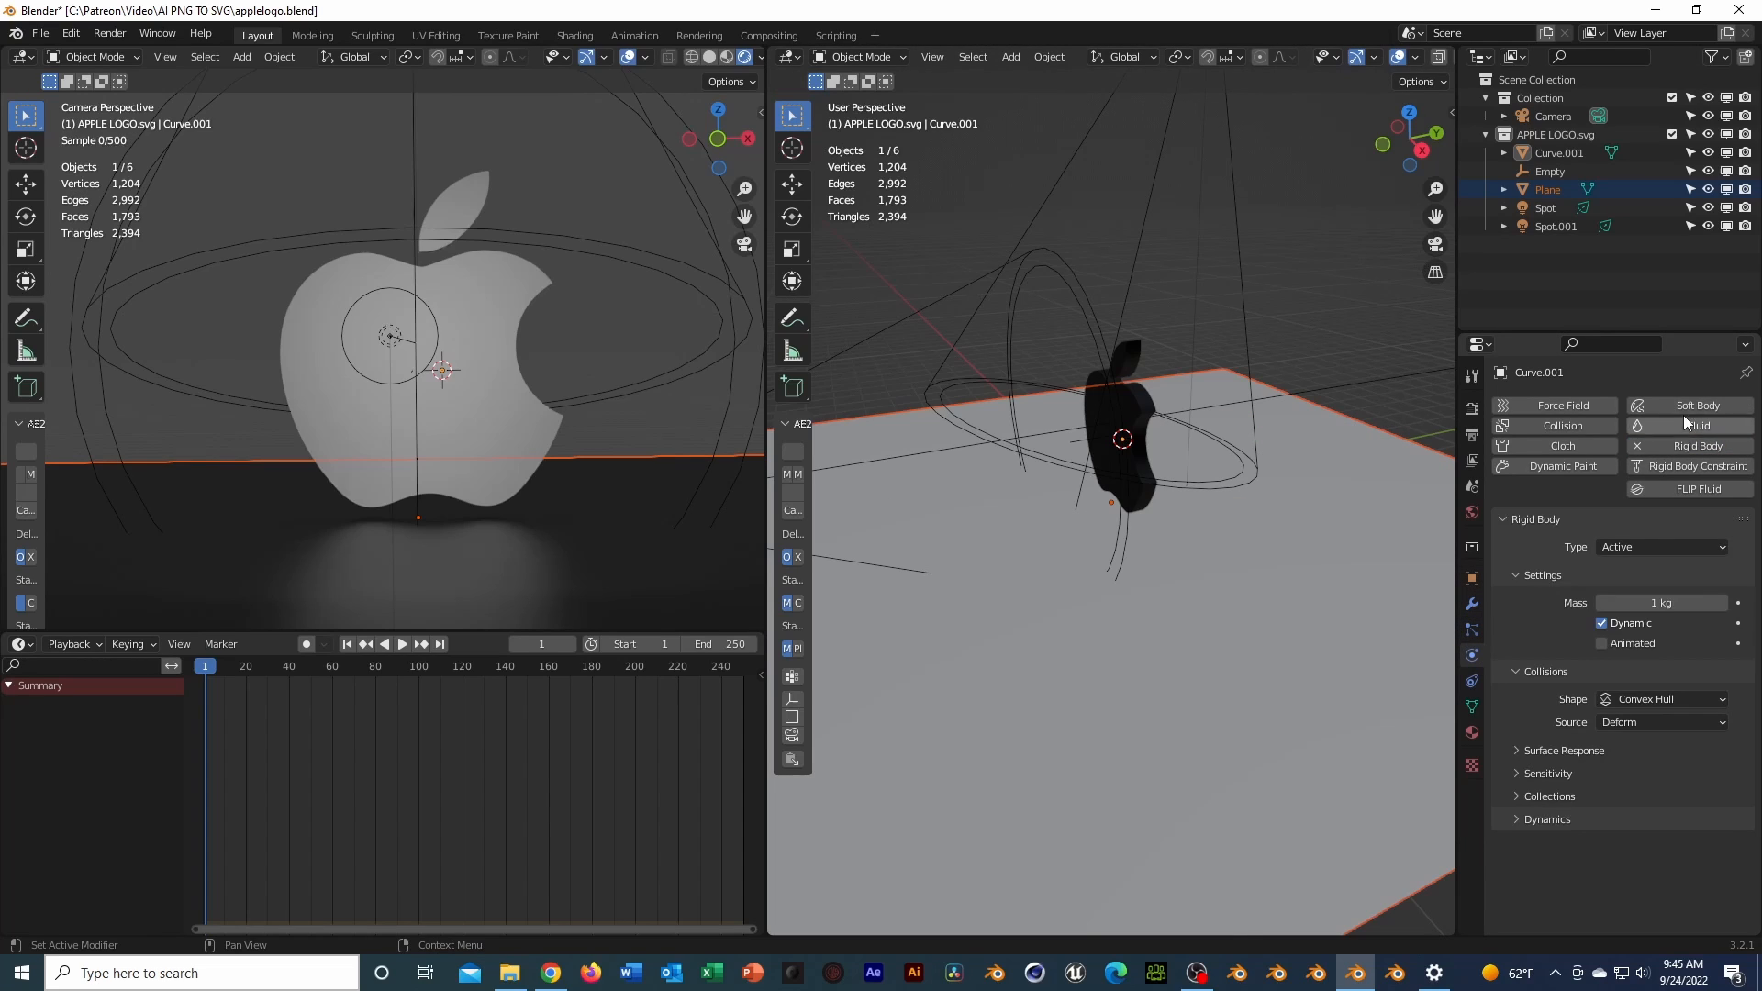
Set the apple logo's rigid body type to Passive and save the file
{"action": "left_click", "coordinate": [1648, 547]}
{"action": "left_click", "coordinate": [1653, 589]}
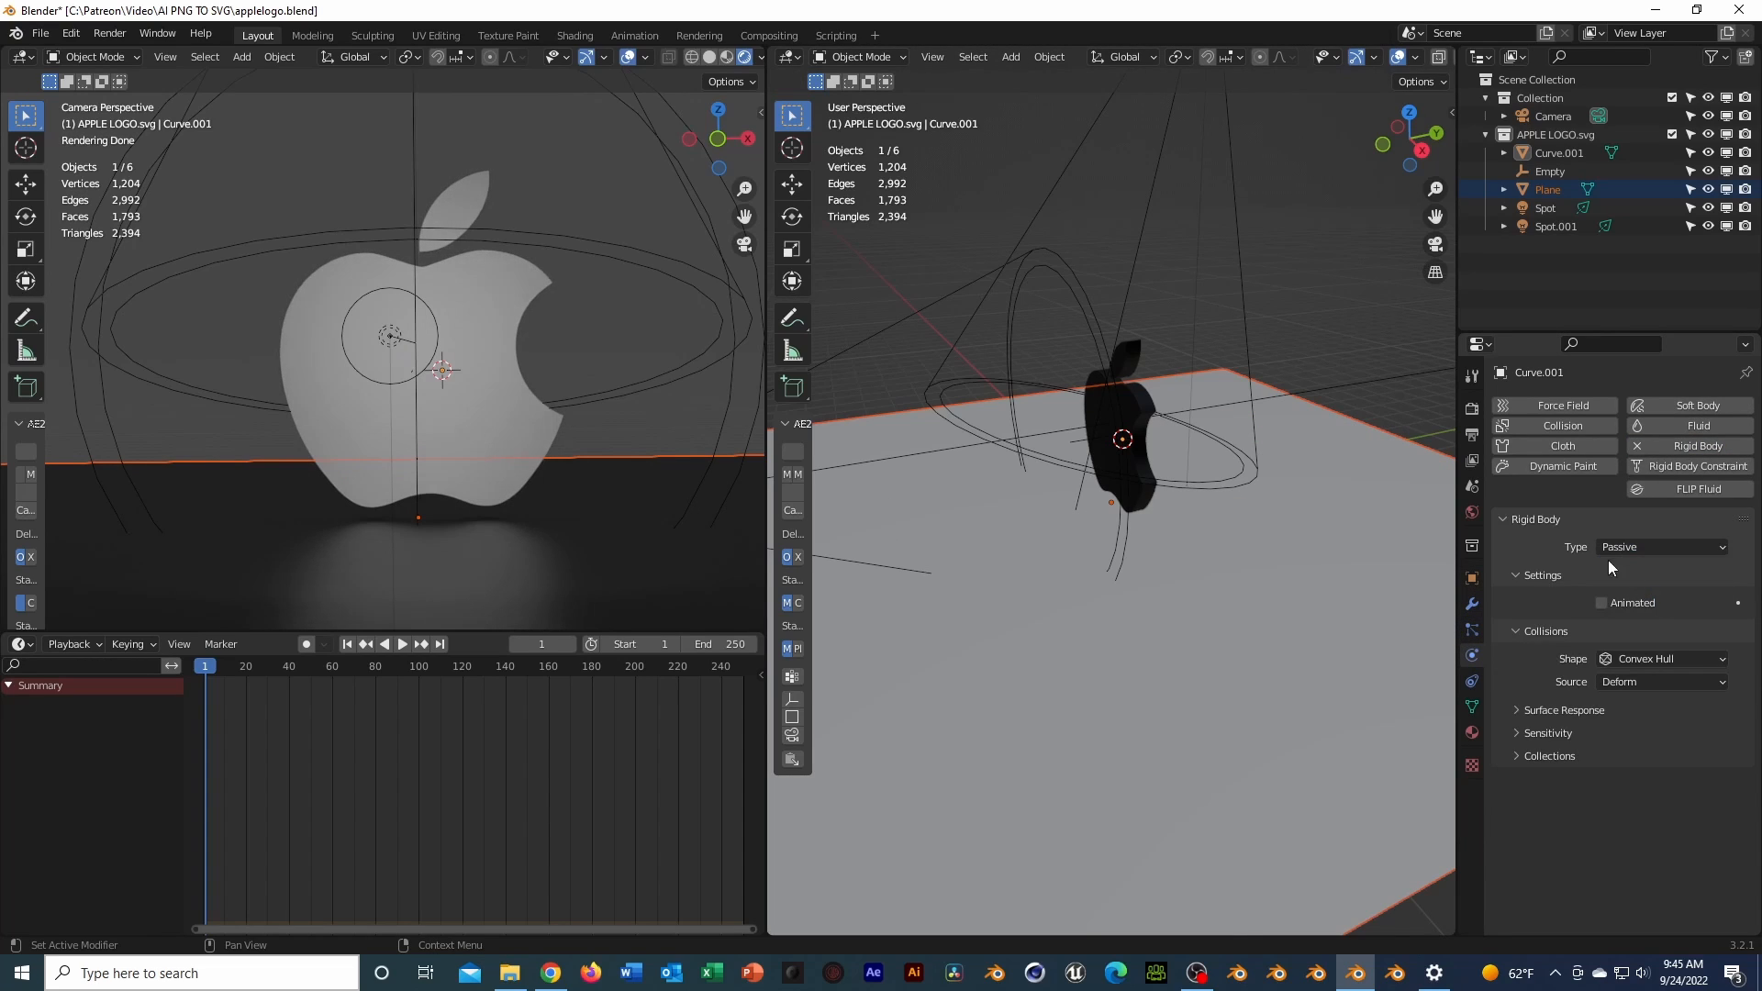
{"action": "left_click", "coordinate": [1676, 656]}
{"action": "left_click", "coordinate": [1676, 654]}
{"action": "key", "text": "ctrl+s"}
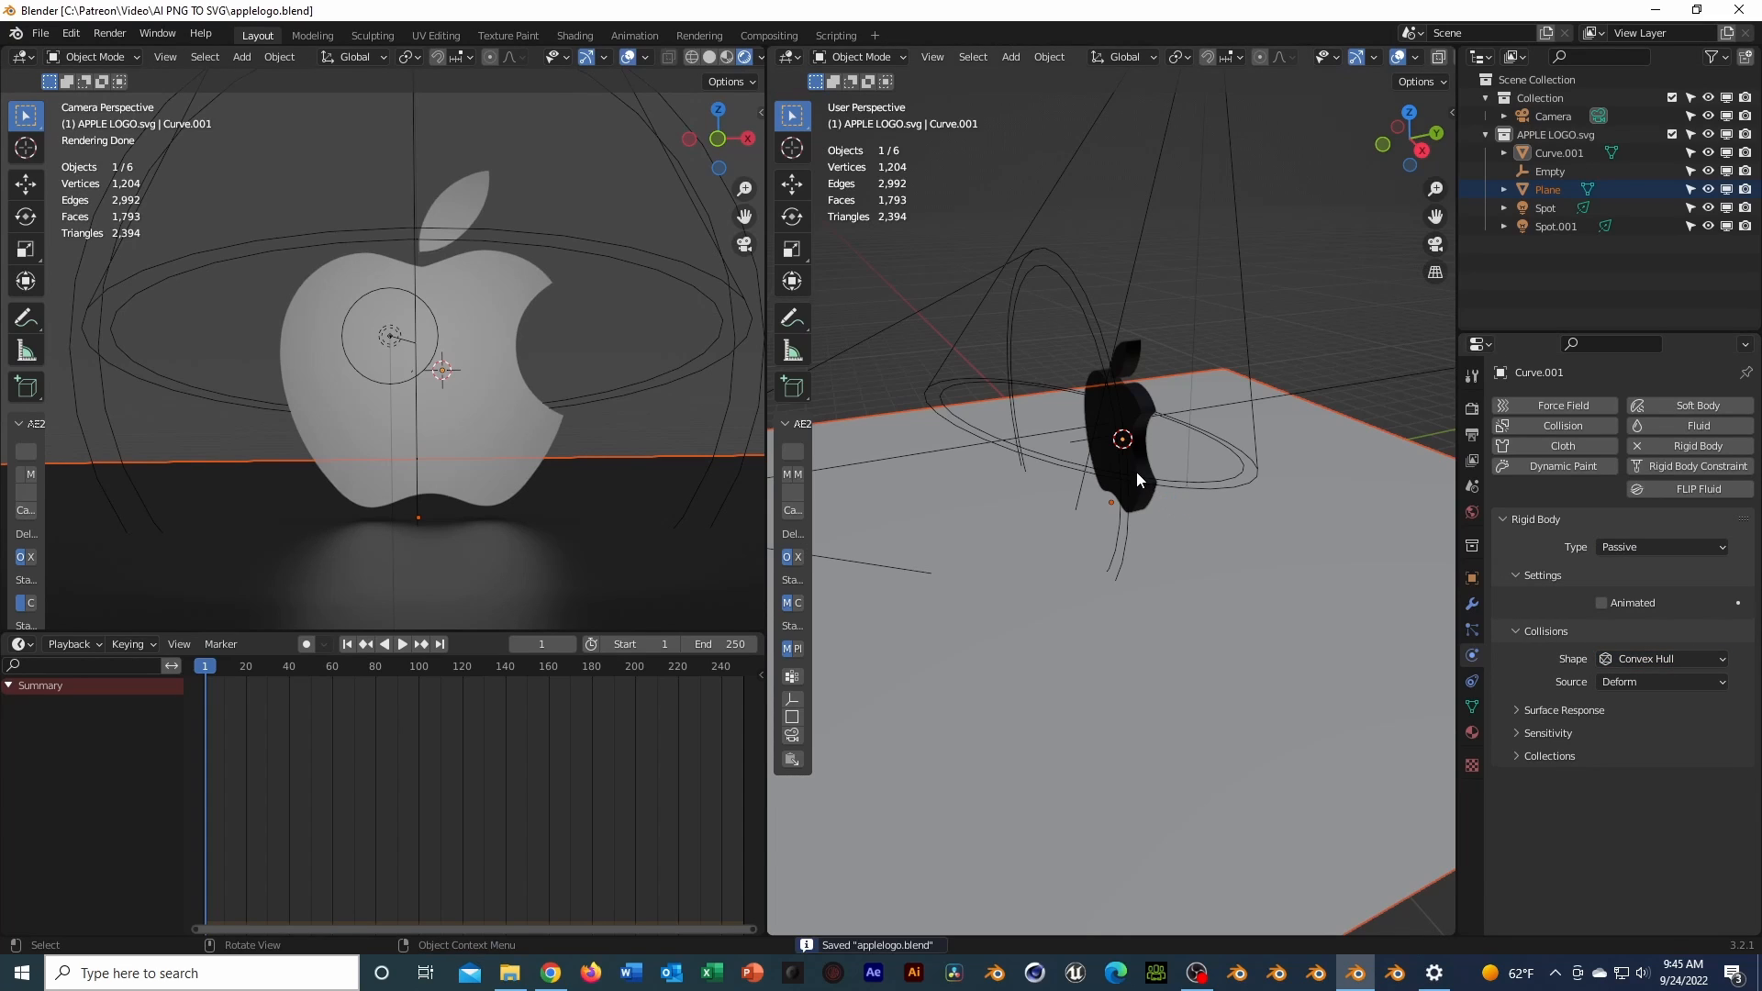
Select the apple logo and raise it vertically, high above the floor plane and out of the camera view
{"action": "left_click", "coordinate": [1136, 471]}
{"action": "left_click", "coordinate": [1137, 499]}
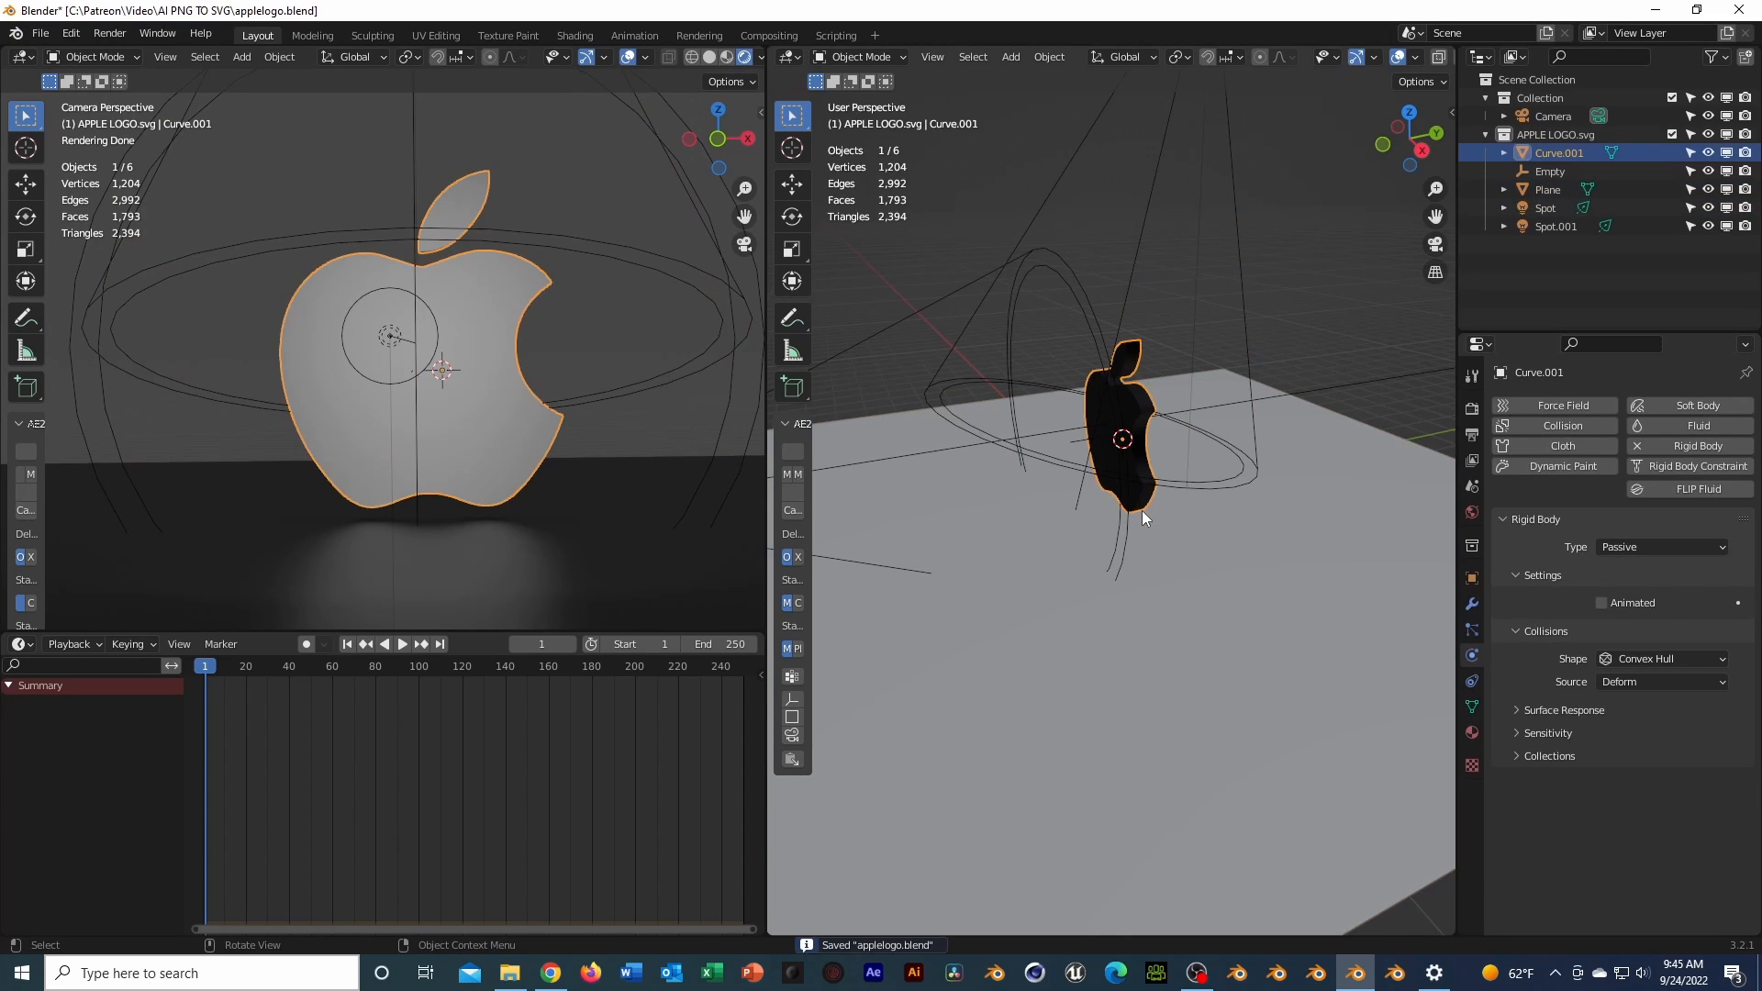
{"action": "left_click_drag", "start_coordinate": [1142, 510], "coordinate": [1140, 202]}
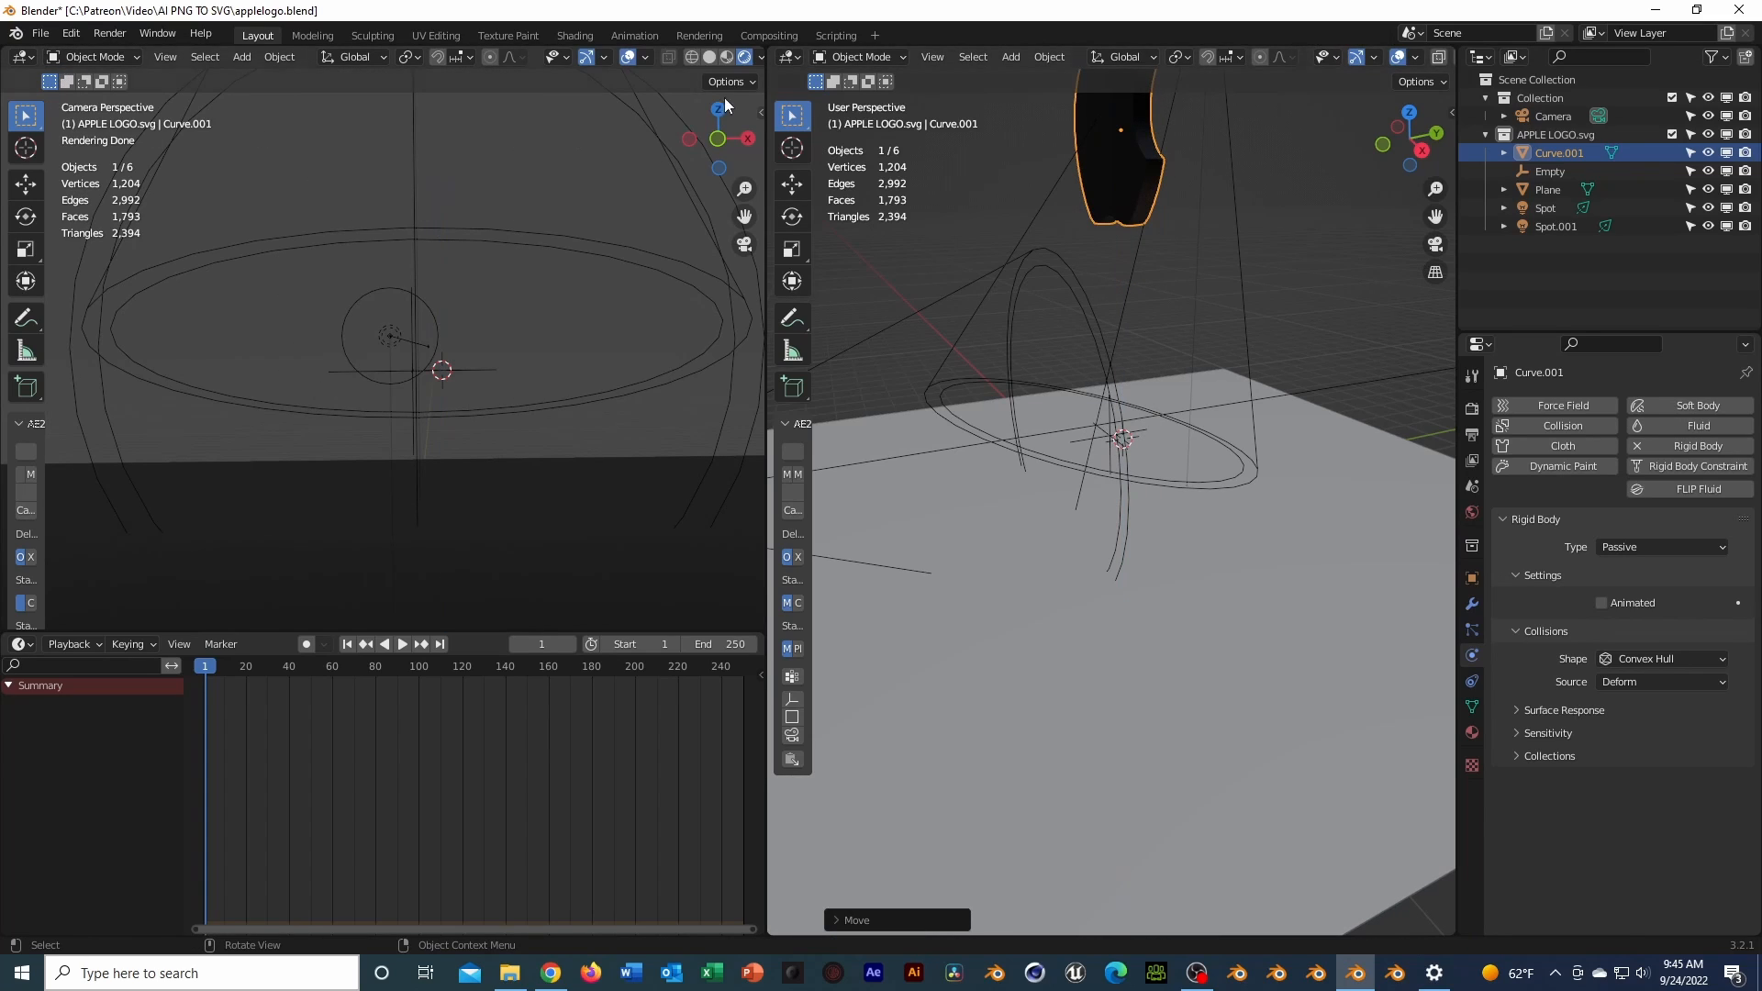
Set the apple logo's rigid body type to Active
{"action": "left_click", "coordinate": [1560, 147]}
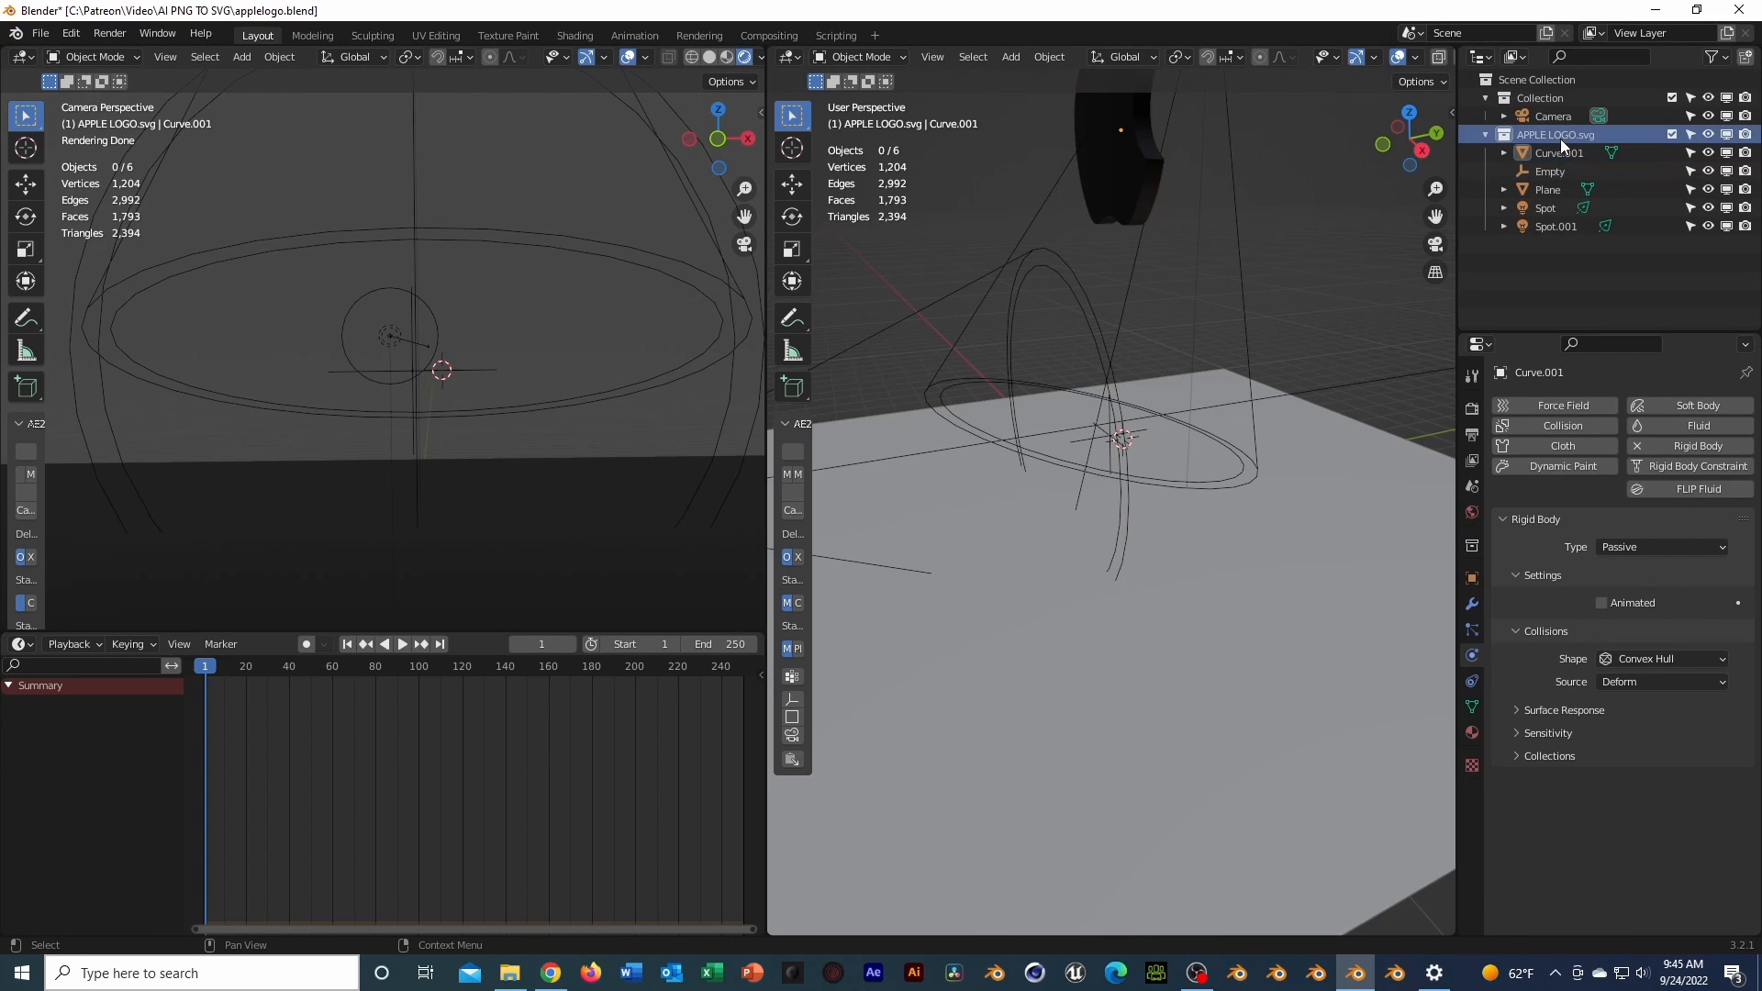
{"action": "left_click", "coordinate": [1682, 545]}
{"action": "left_click", "coordinate": [1667, 570]}
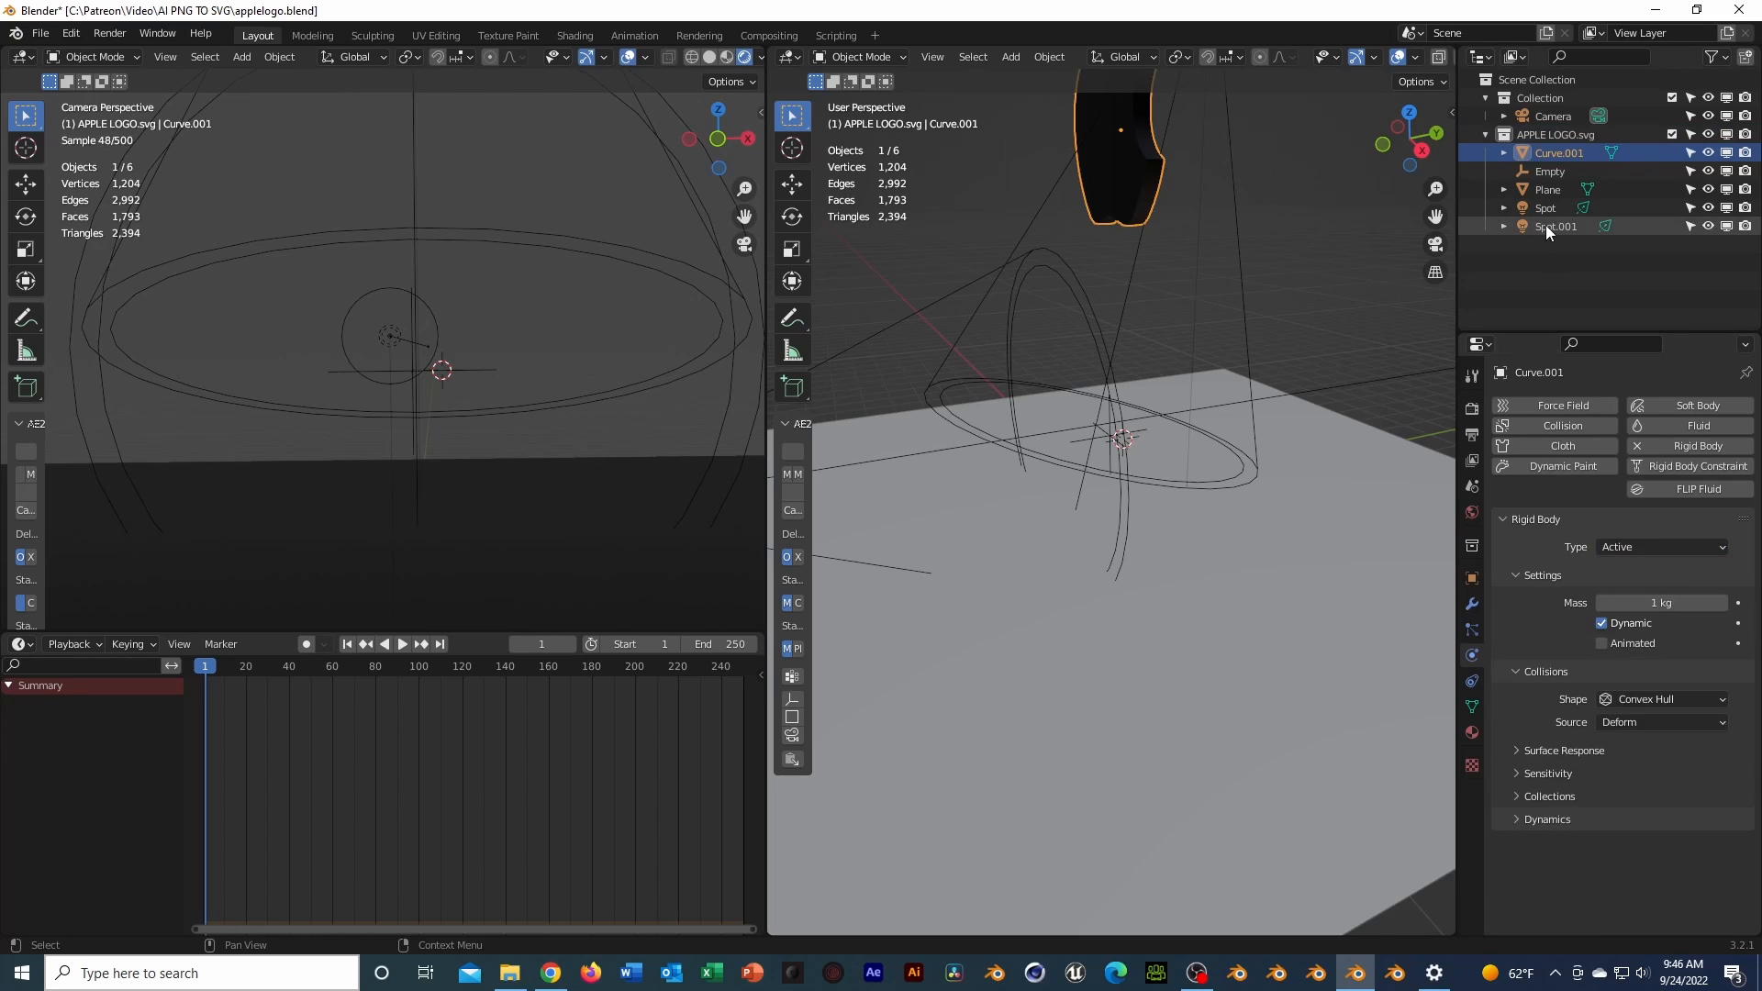
Add a Rigid Body to the floor plane, set its type to Passive, and save the file
{"action": "left_click", "coordinate": [1561, 191]}
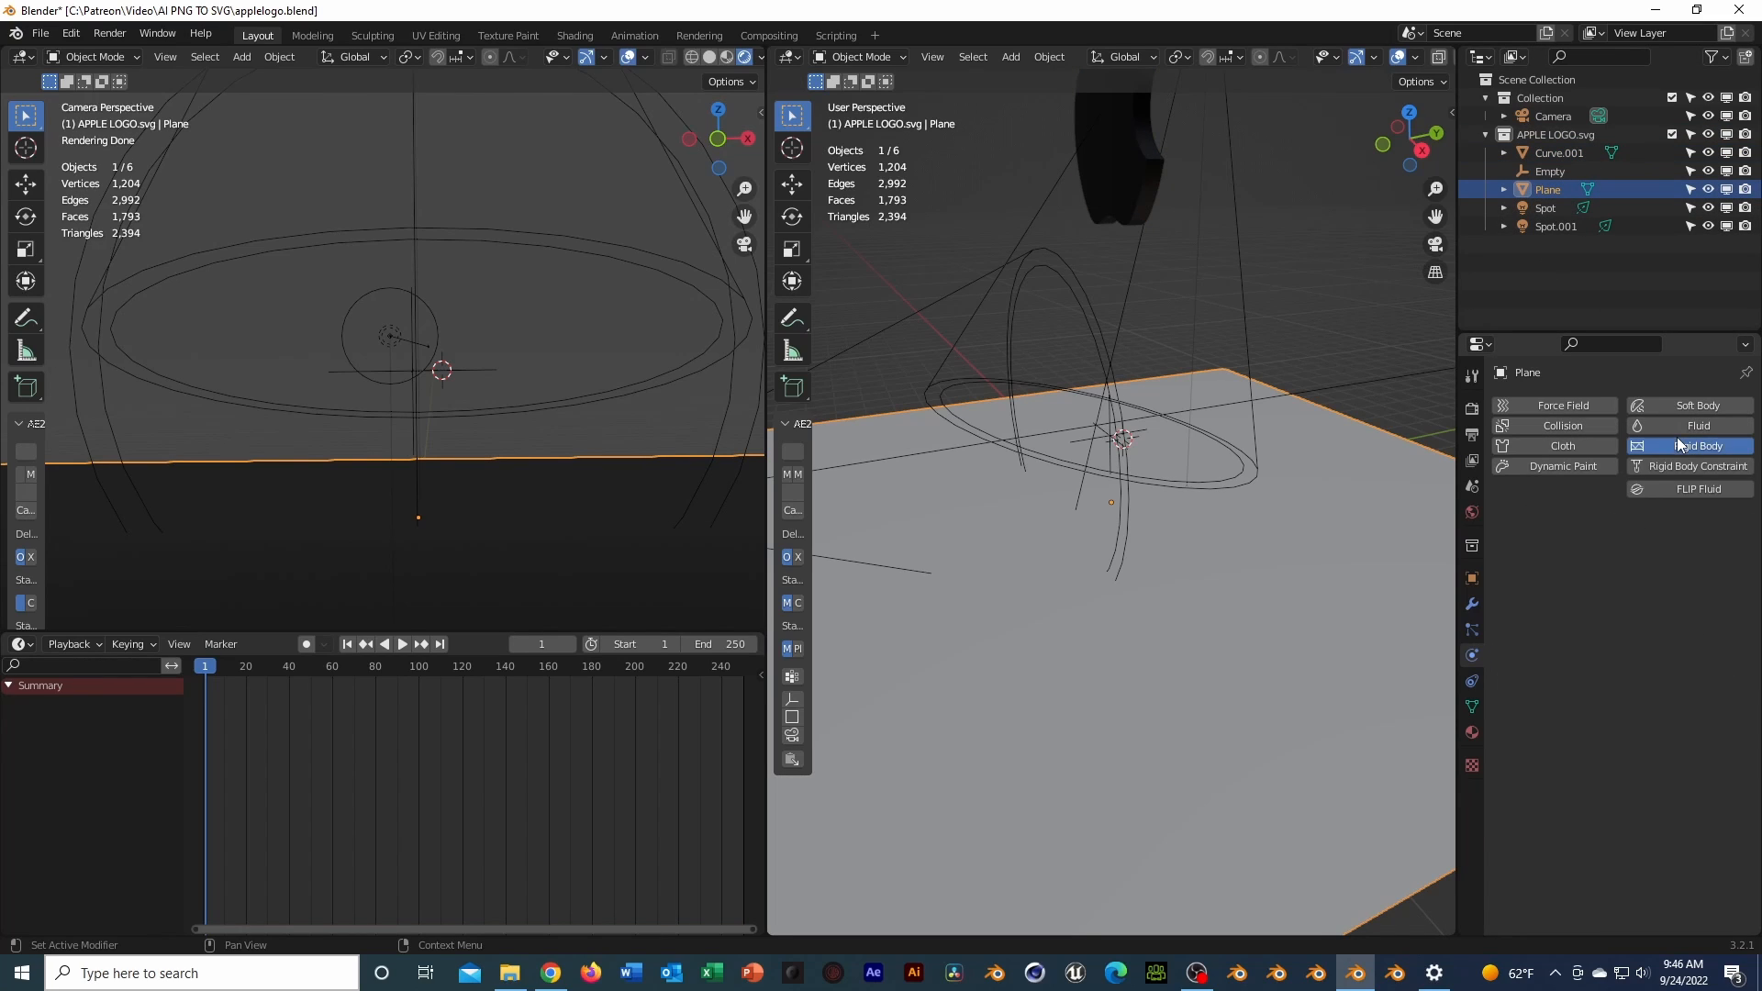
{"action": "left_click", "coordinate": [1691, 446]}
{"action": "left_click", "coordinate": [1665, 543]}
{"action": "left_click", "coordinate": [1648, 587]}
{"action": "key", "text": "ctrl+s"}
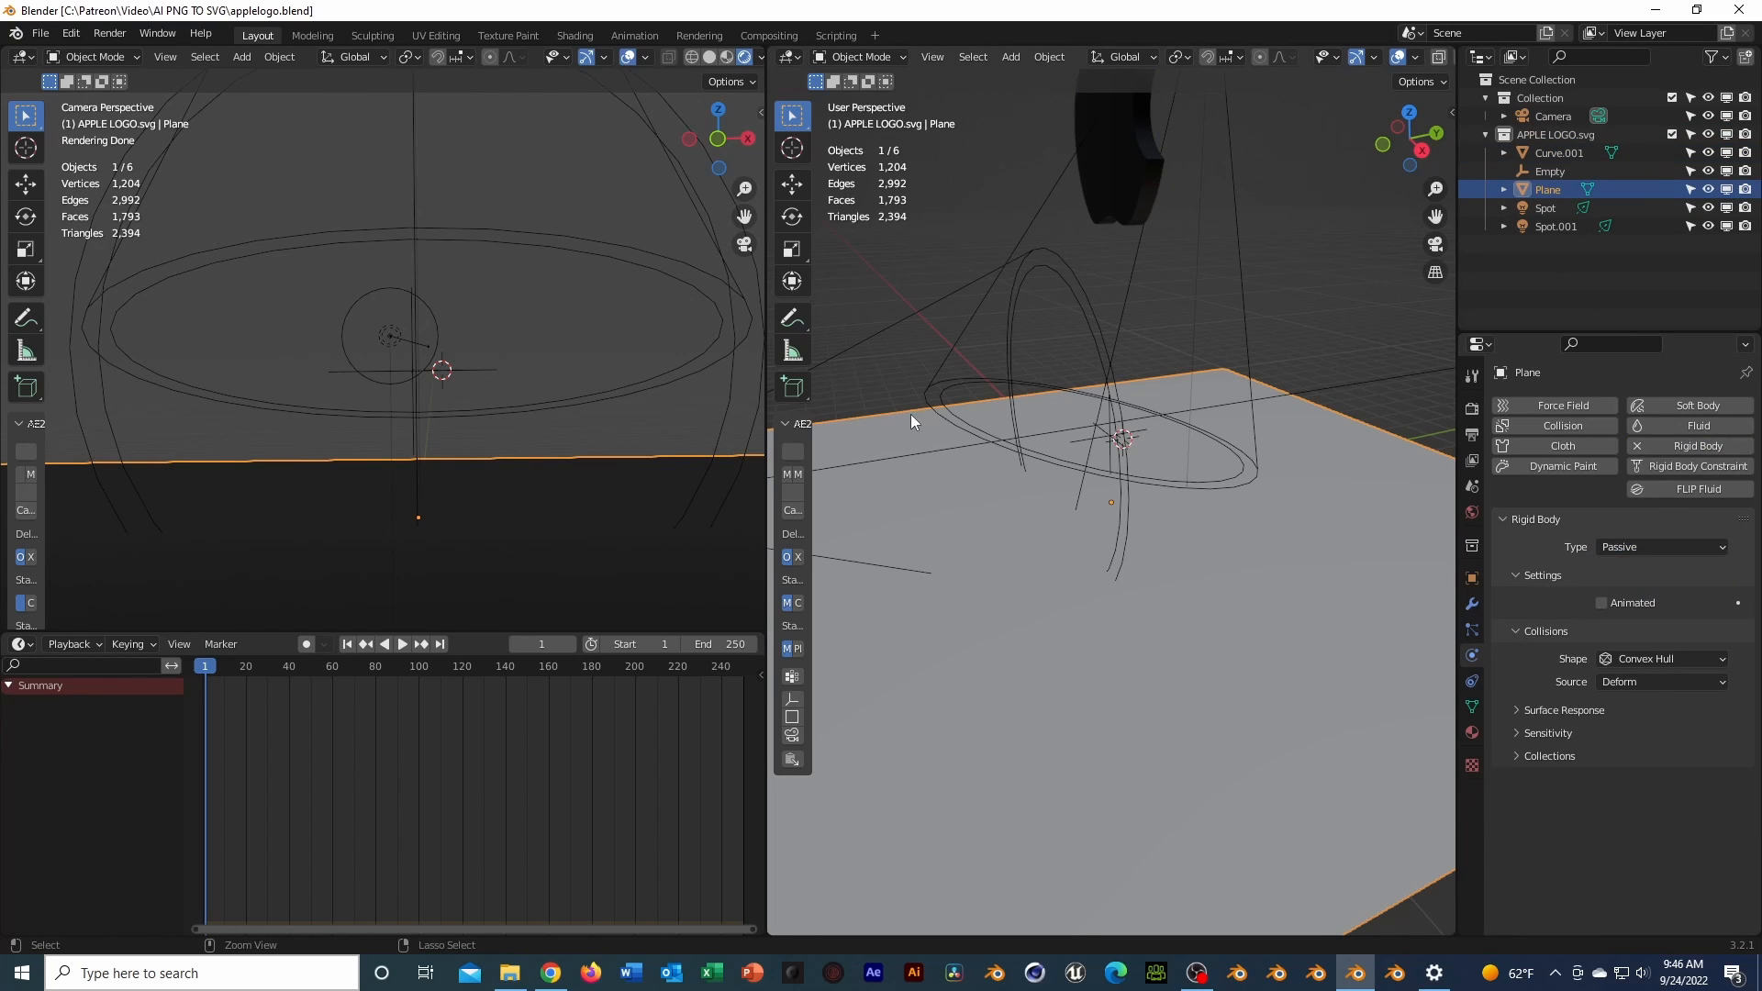
Set the apple logo's rigid body collision shape to Mesh and save the file
{"action": "left_click", "coordinate": [1131, 200]}
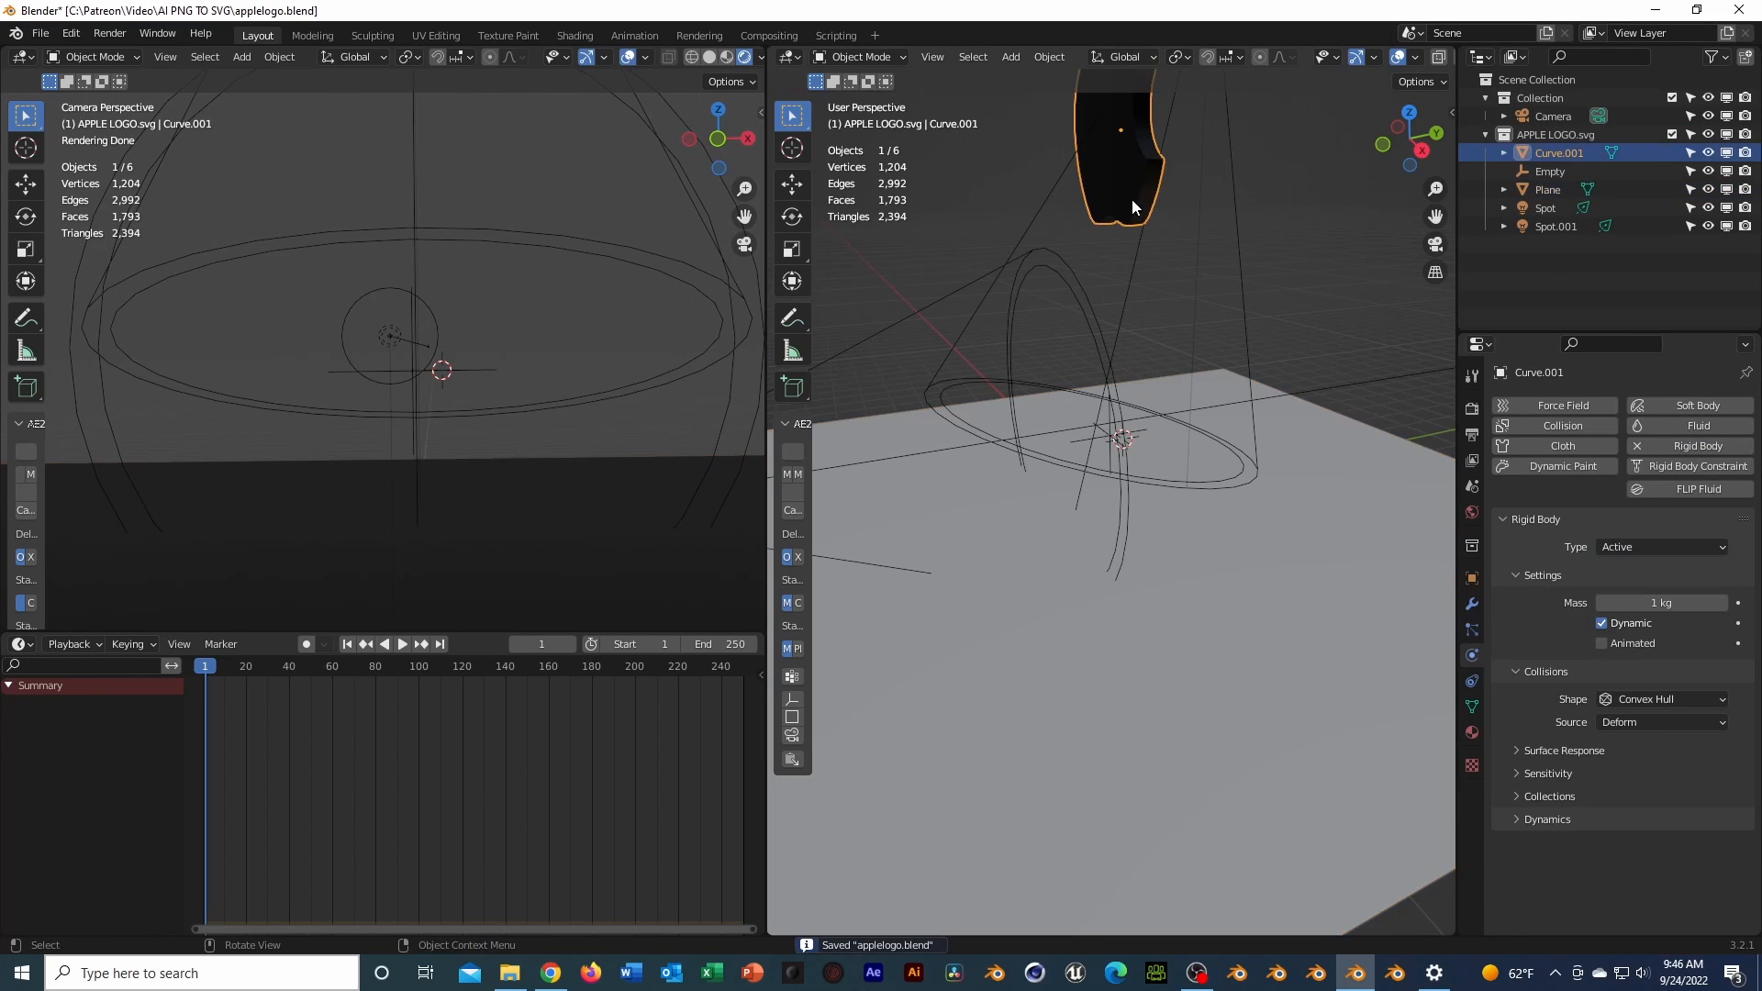
{"action": "left_click", "coordinate": [1680, 699]}
{"action": "left_click", "coordinate": [1643, 841]}
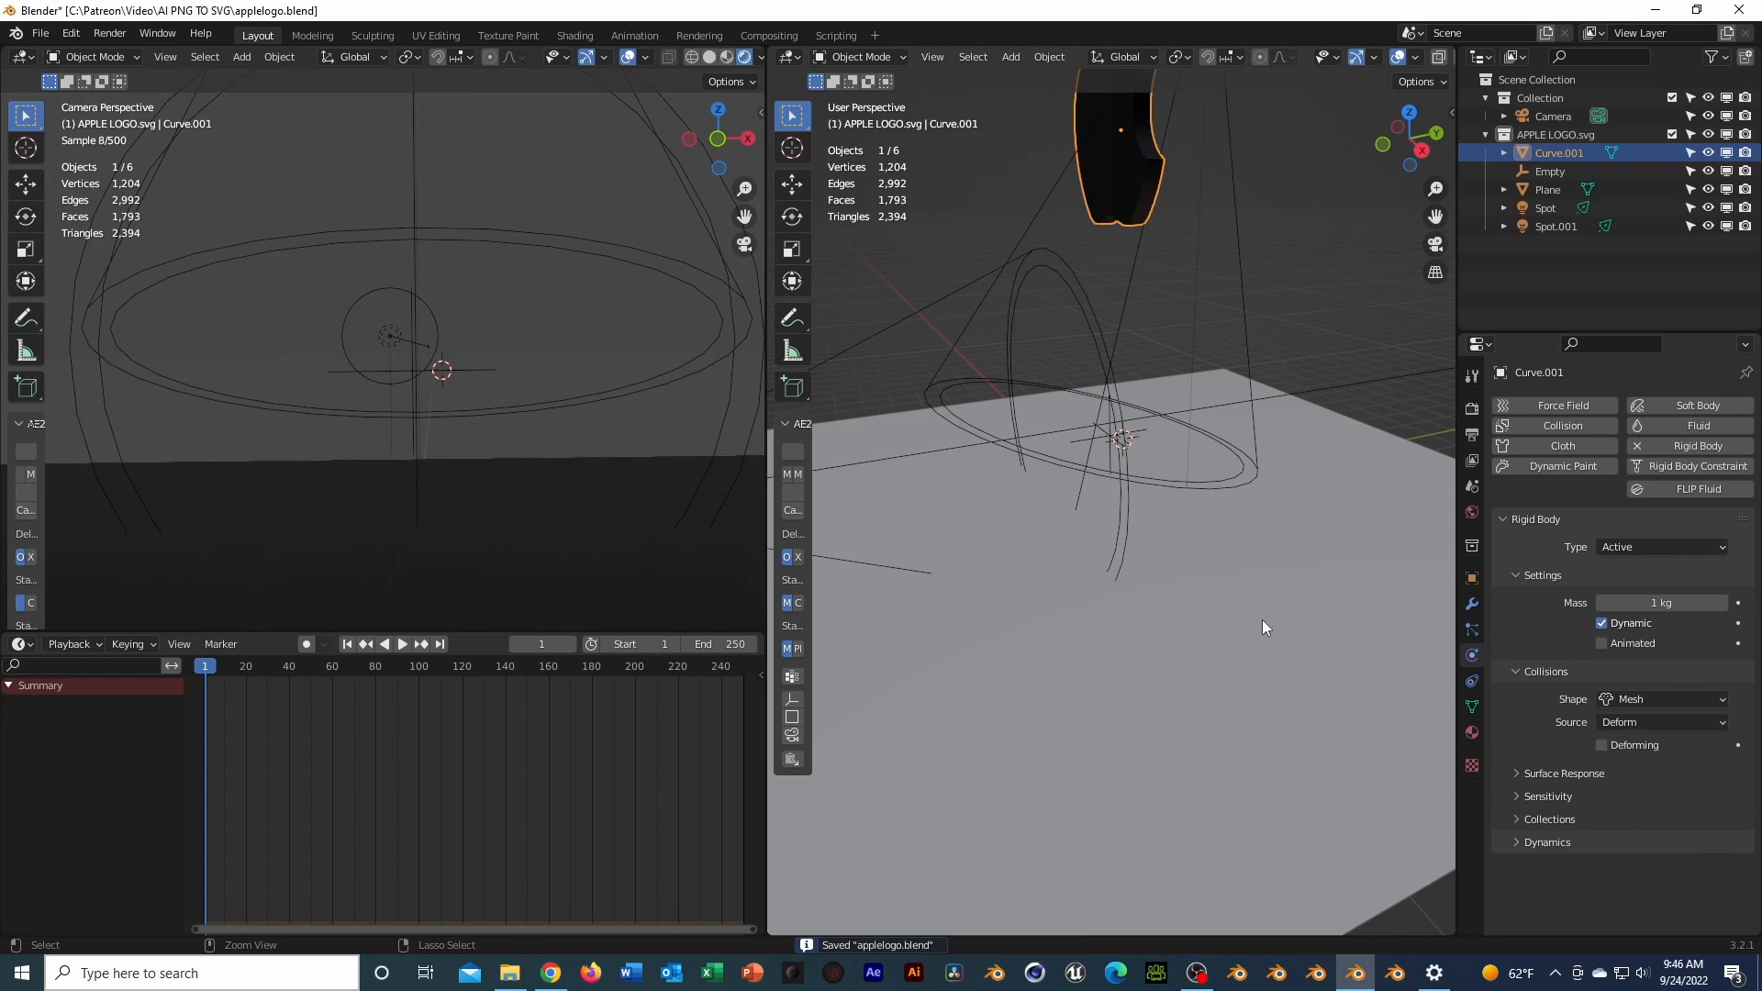
{"action": "key", "text": "ctrl+s"}
Play the physics simulation to check how the apple logo falls onto the floor, and stop playback
{"action": "scroll", "coordinate": [599, 371], "scroll_direction": "down", "scroll_amount": 3}
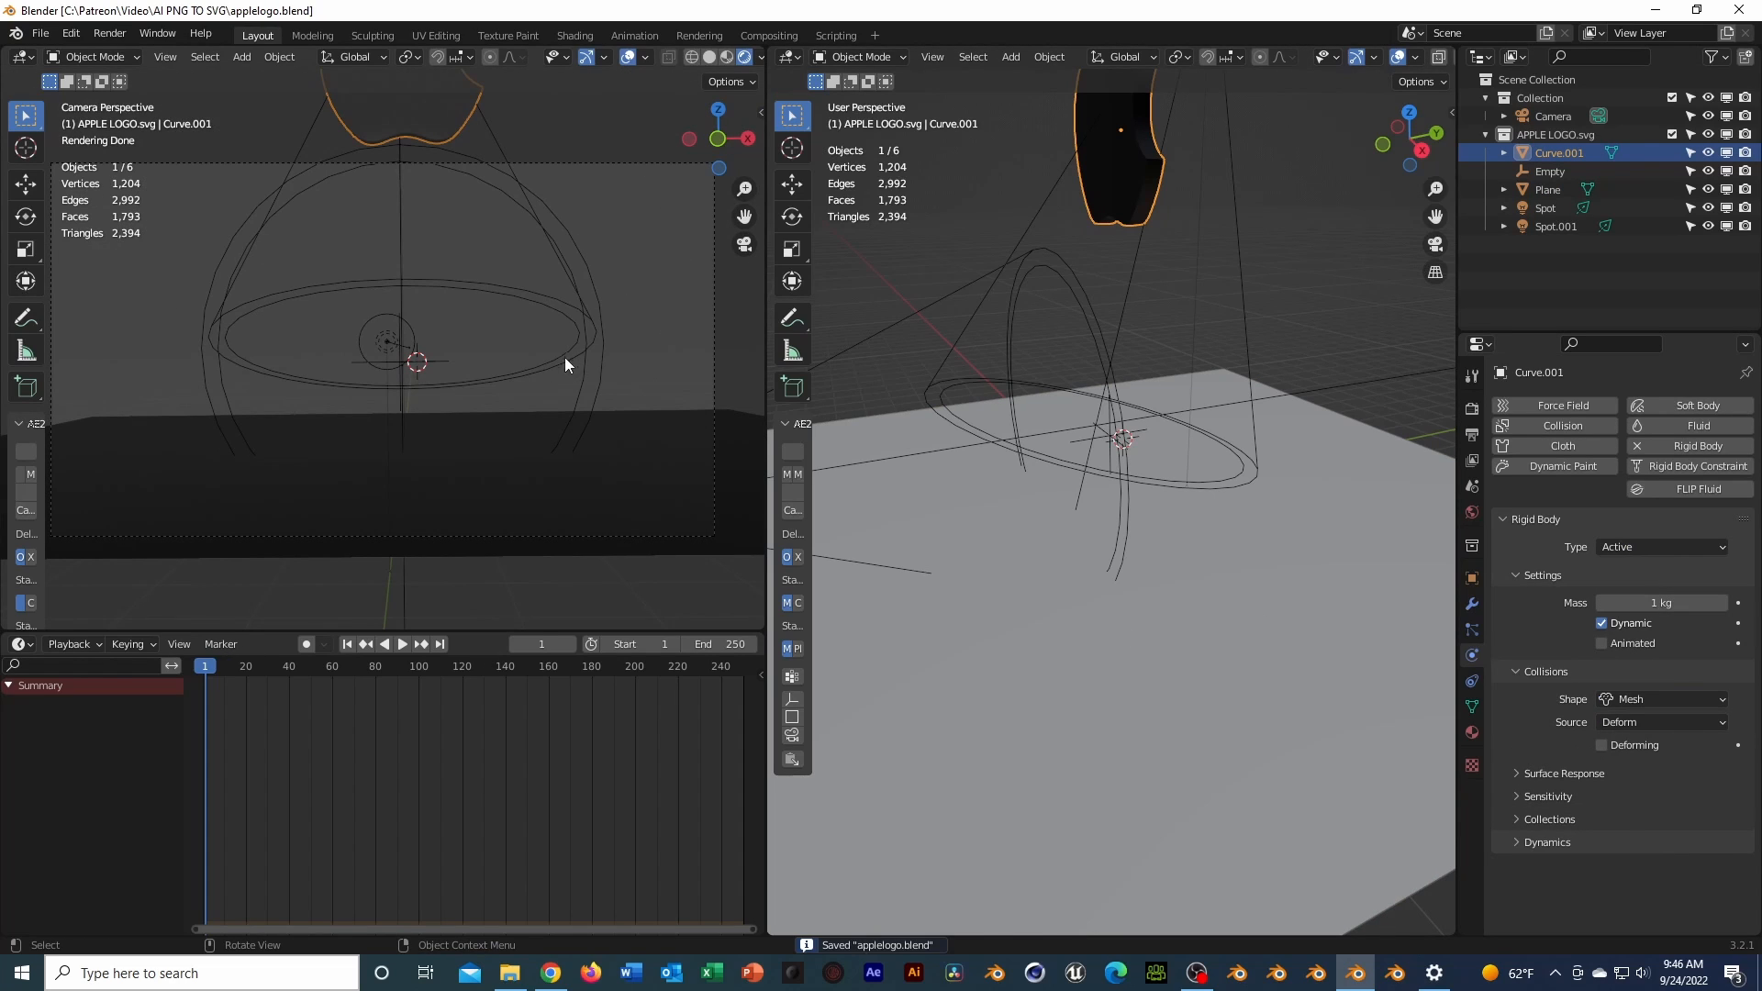
{"action": "key", "text": "space"}
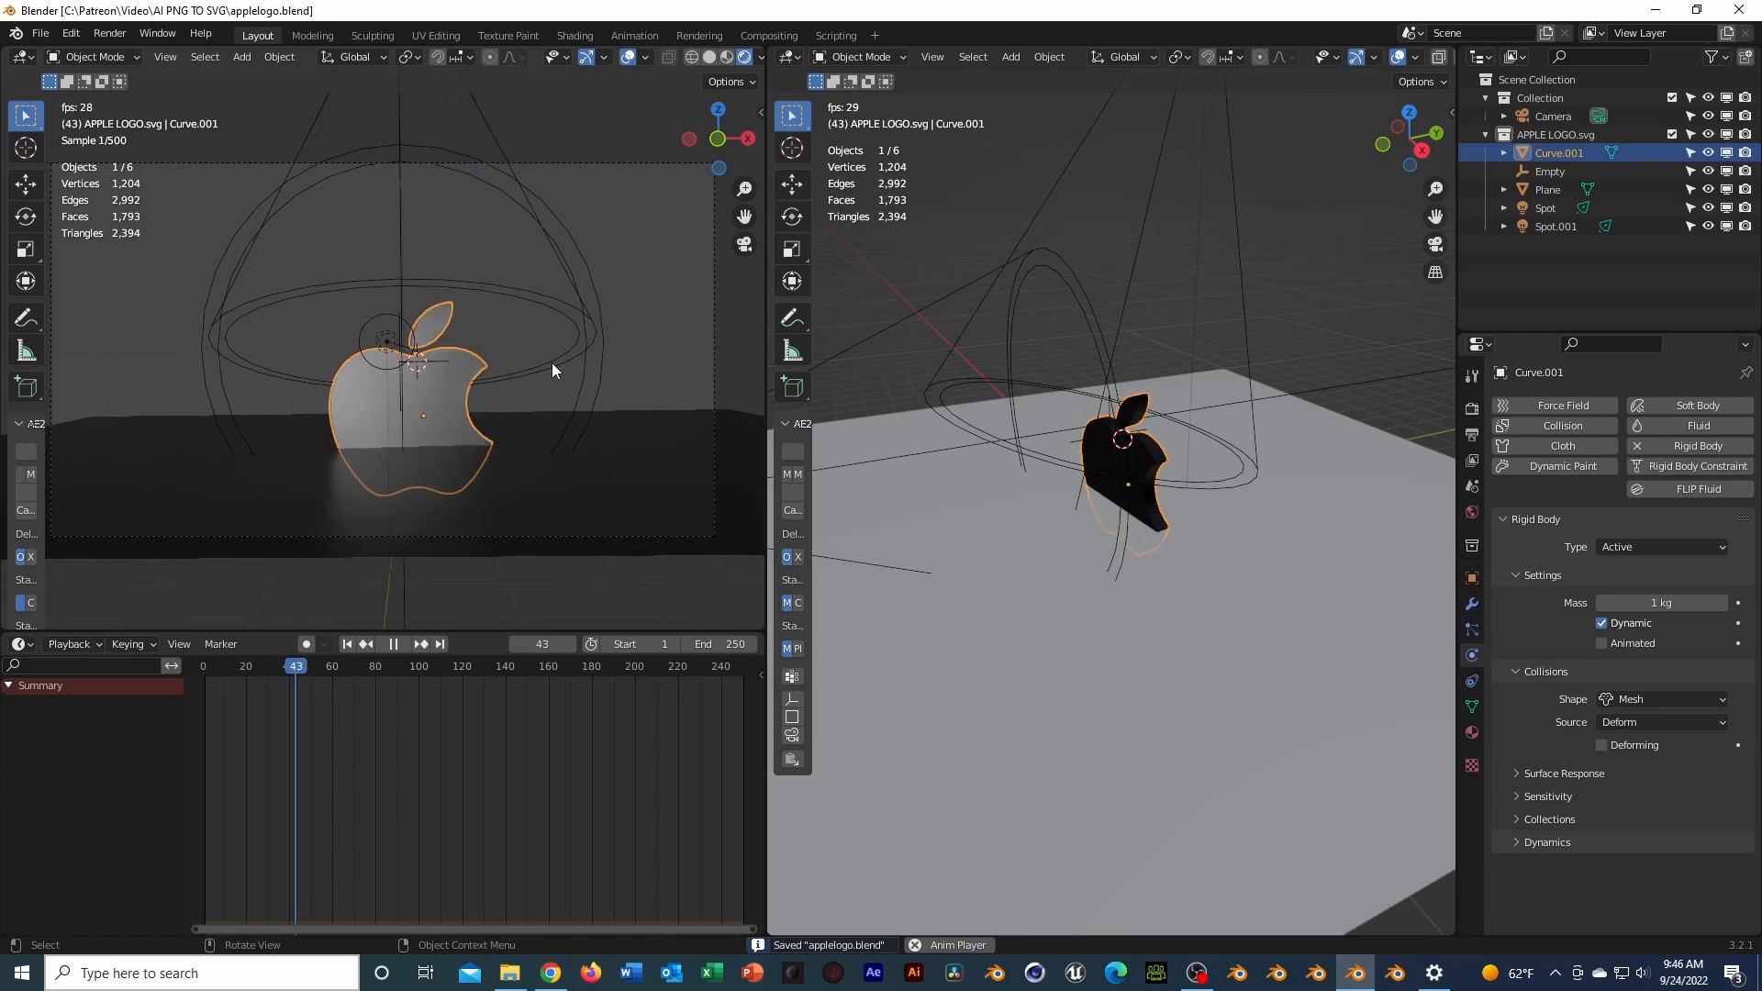
{"action": "key", "text": "space"}
Set the floor plane's rigid body collision shape to Mesh
{"action": "left_click", "coordinate": [1107, 621]}
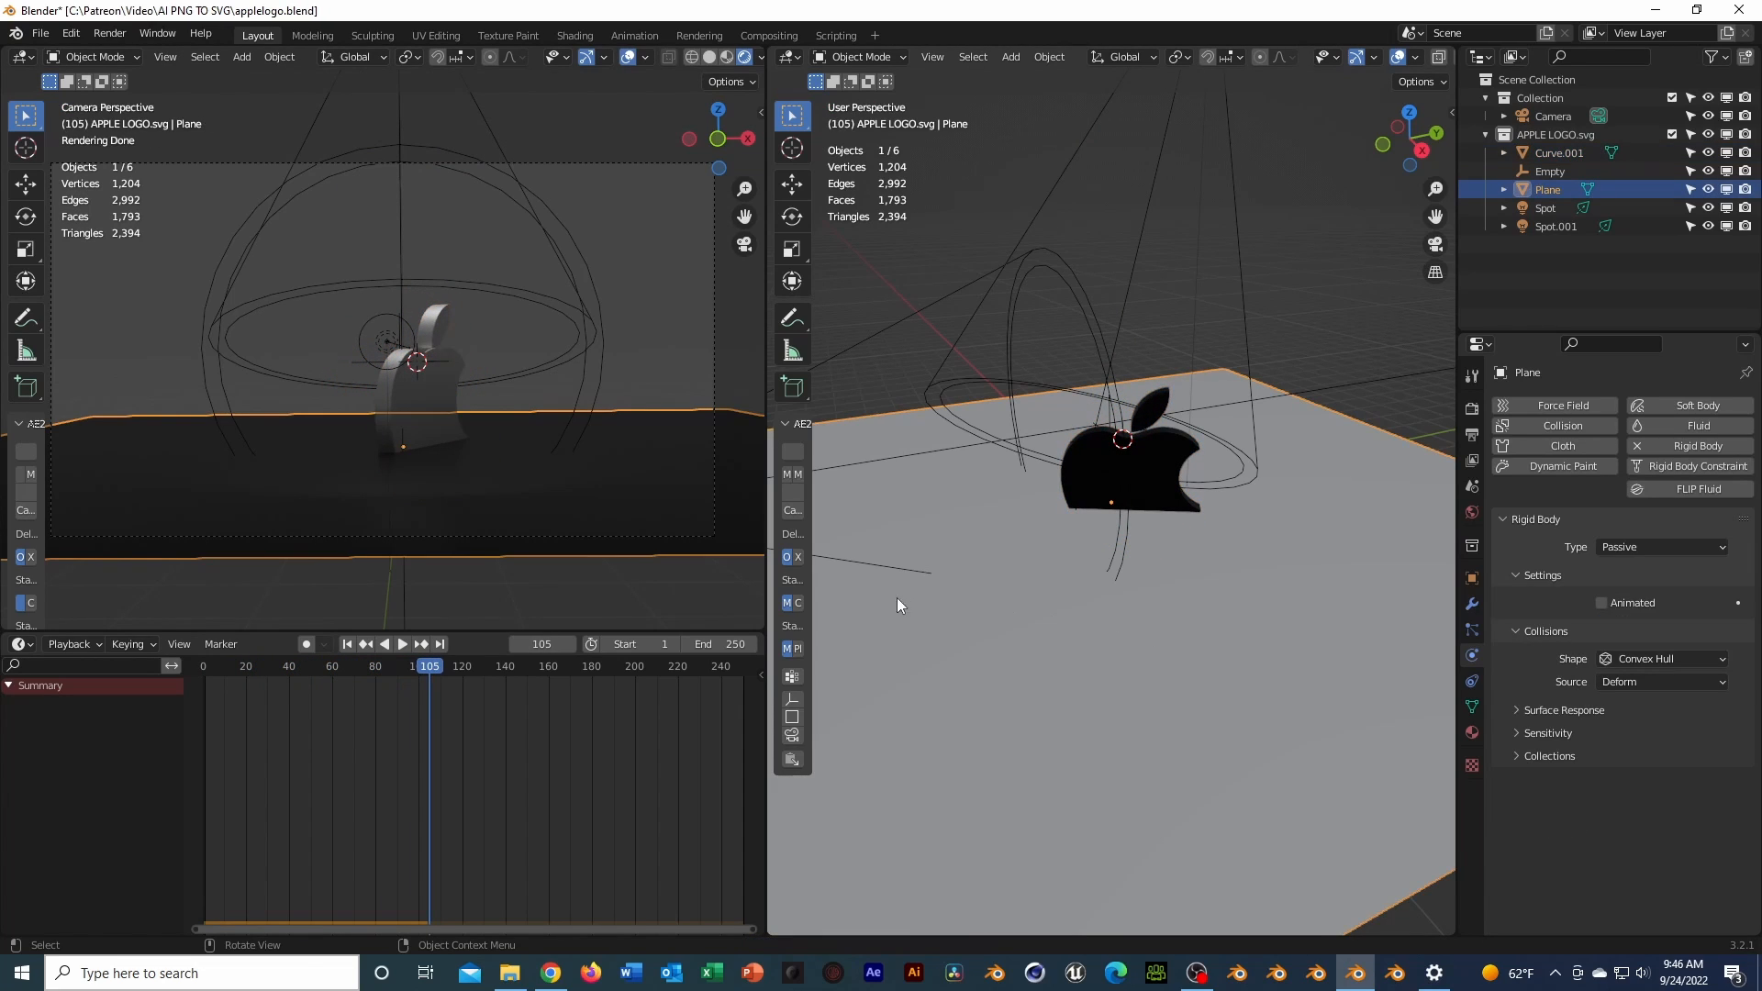
{"action": "left_click", "coordinate": [1661, 659]}
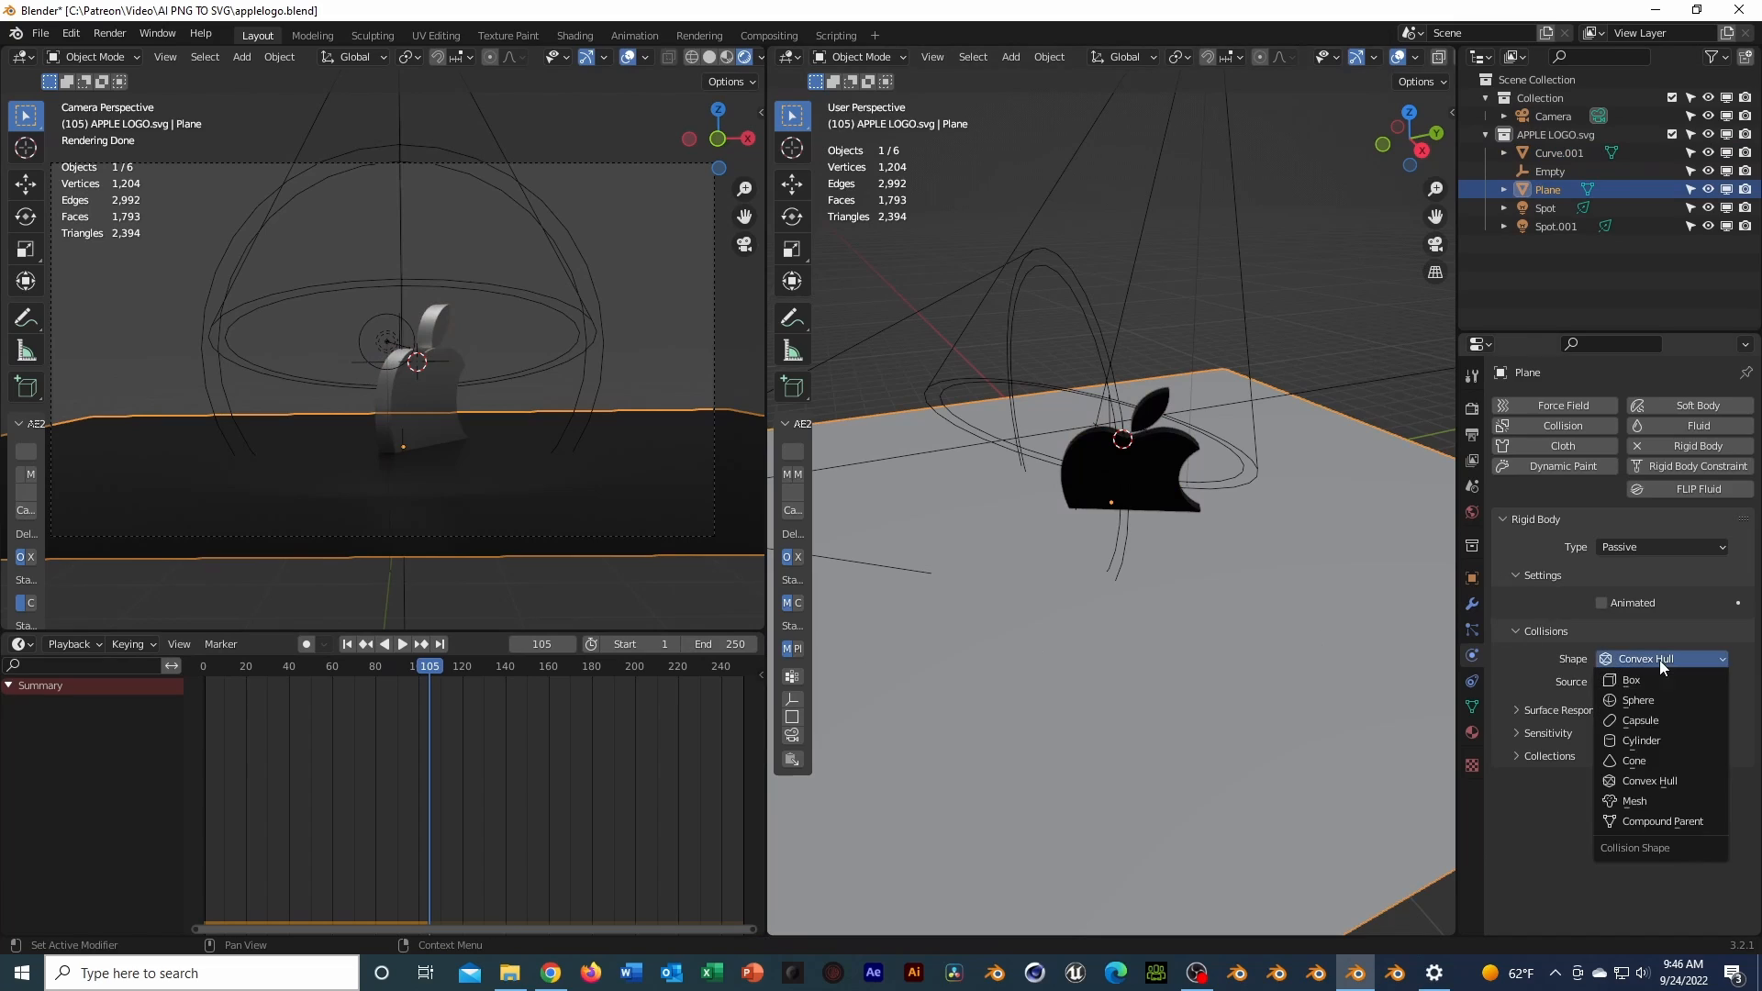
{"action": "left_click", "coordinate": [1671, 799]}
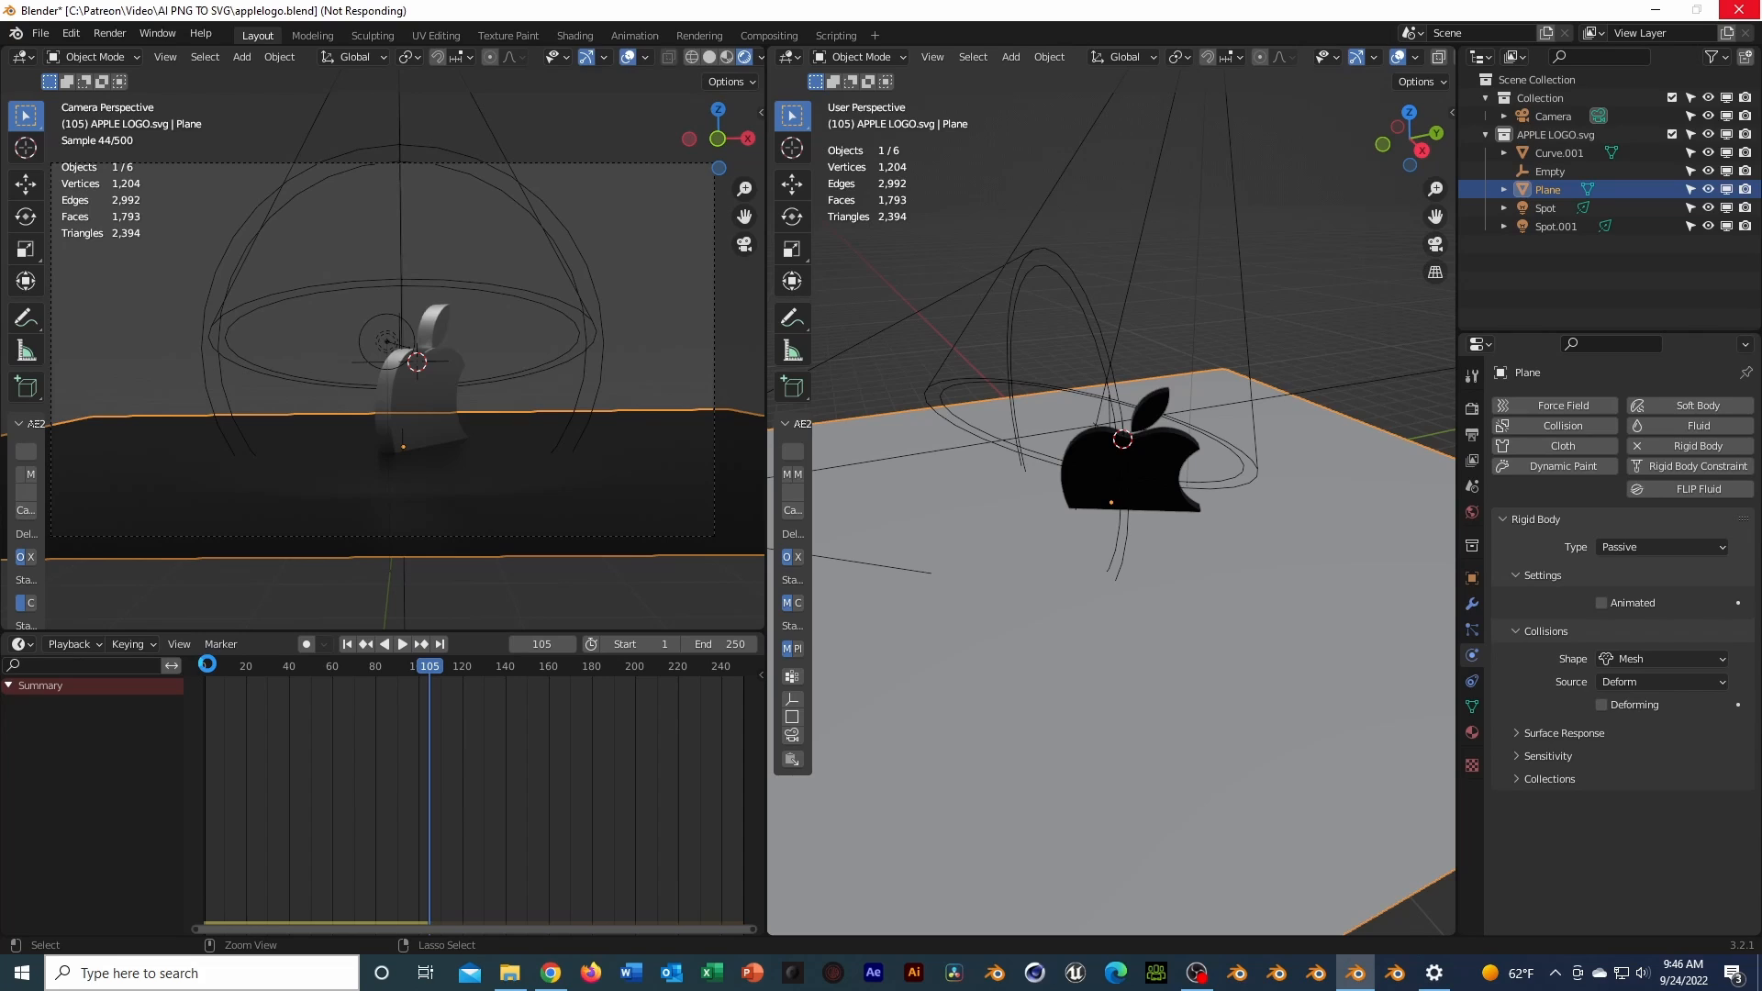
Replay the drop simulation from the start to check the apple's collision with the floor, and rewind to frame 0
{"action": "left_click", "coordinate": [208, 663]}
{"action": "scroll", "coordinate": [207, 663], "scroll_direction": "down", "scroll_amount": 4}
{"action": "key", "text": "space"}
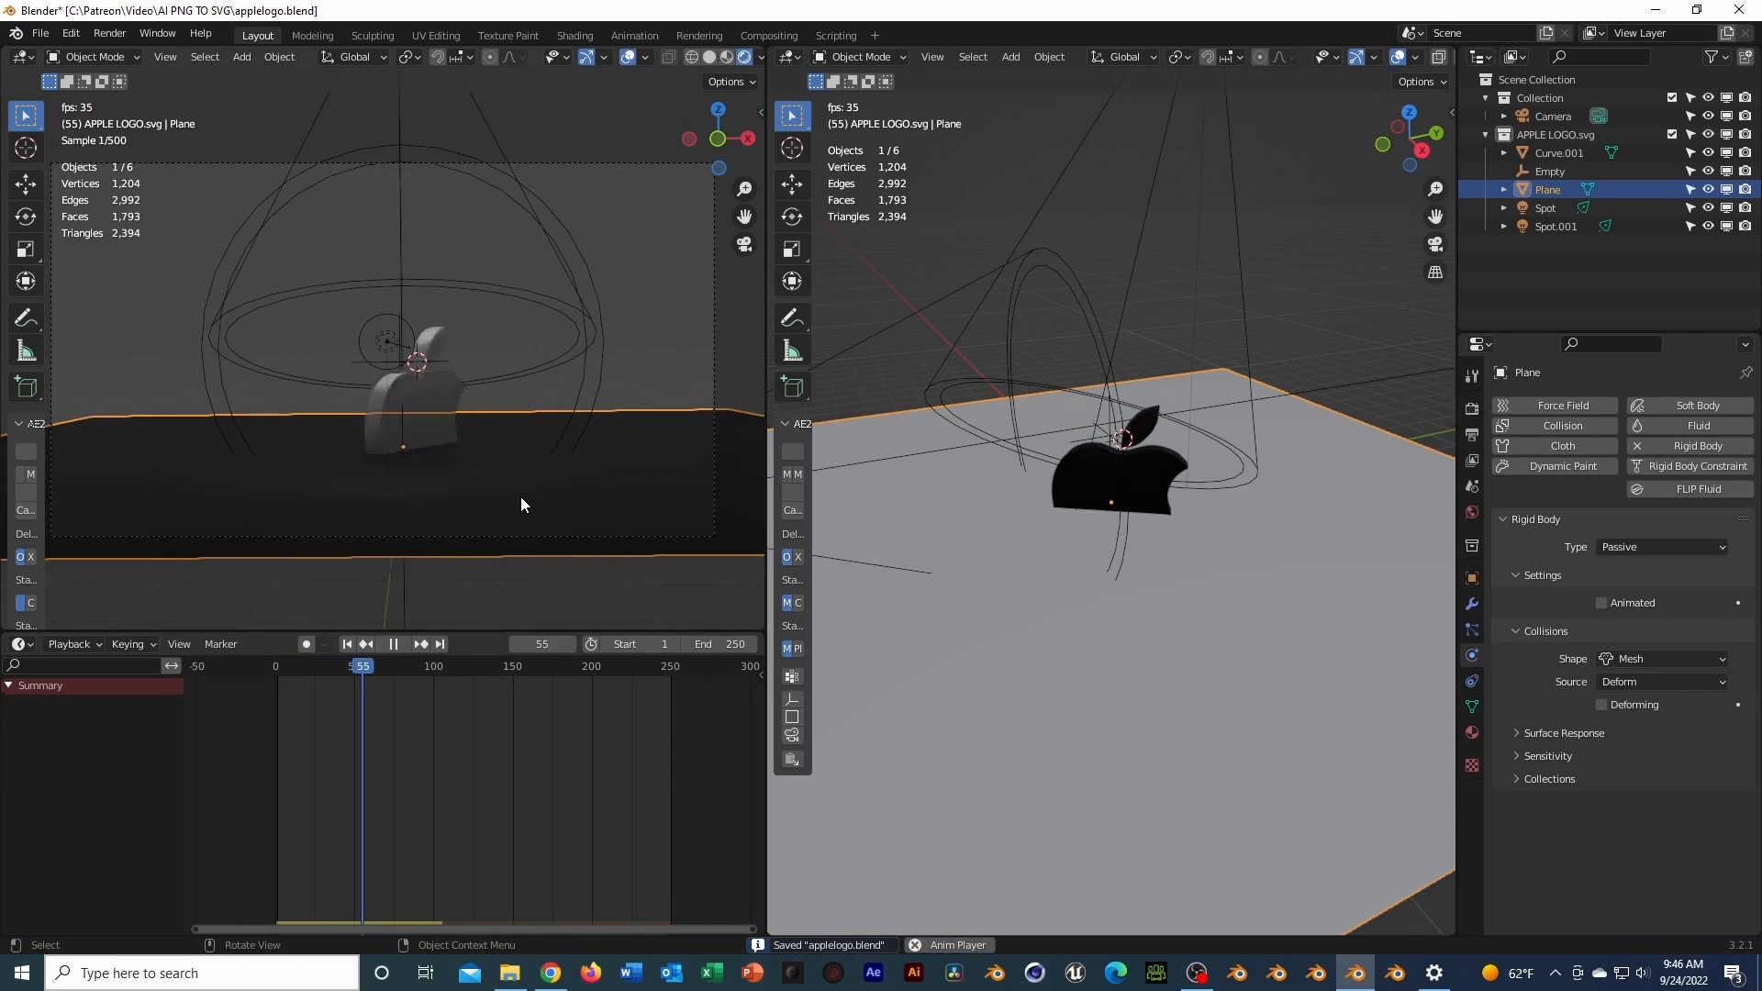
{"action": "left_click", "coordinate": [432, 435]}
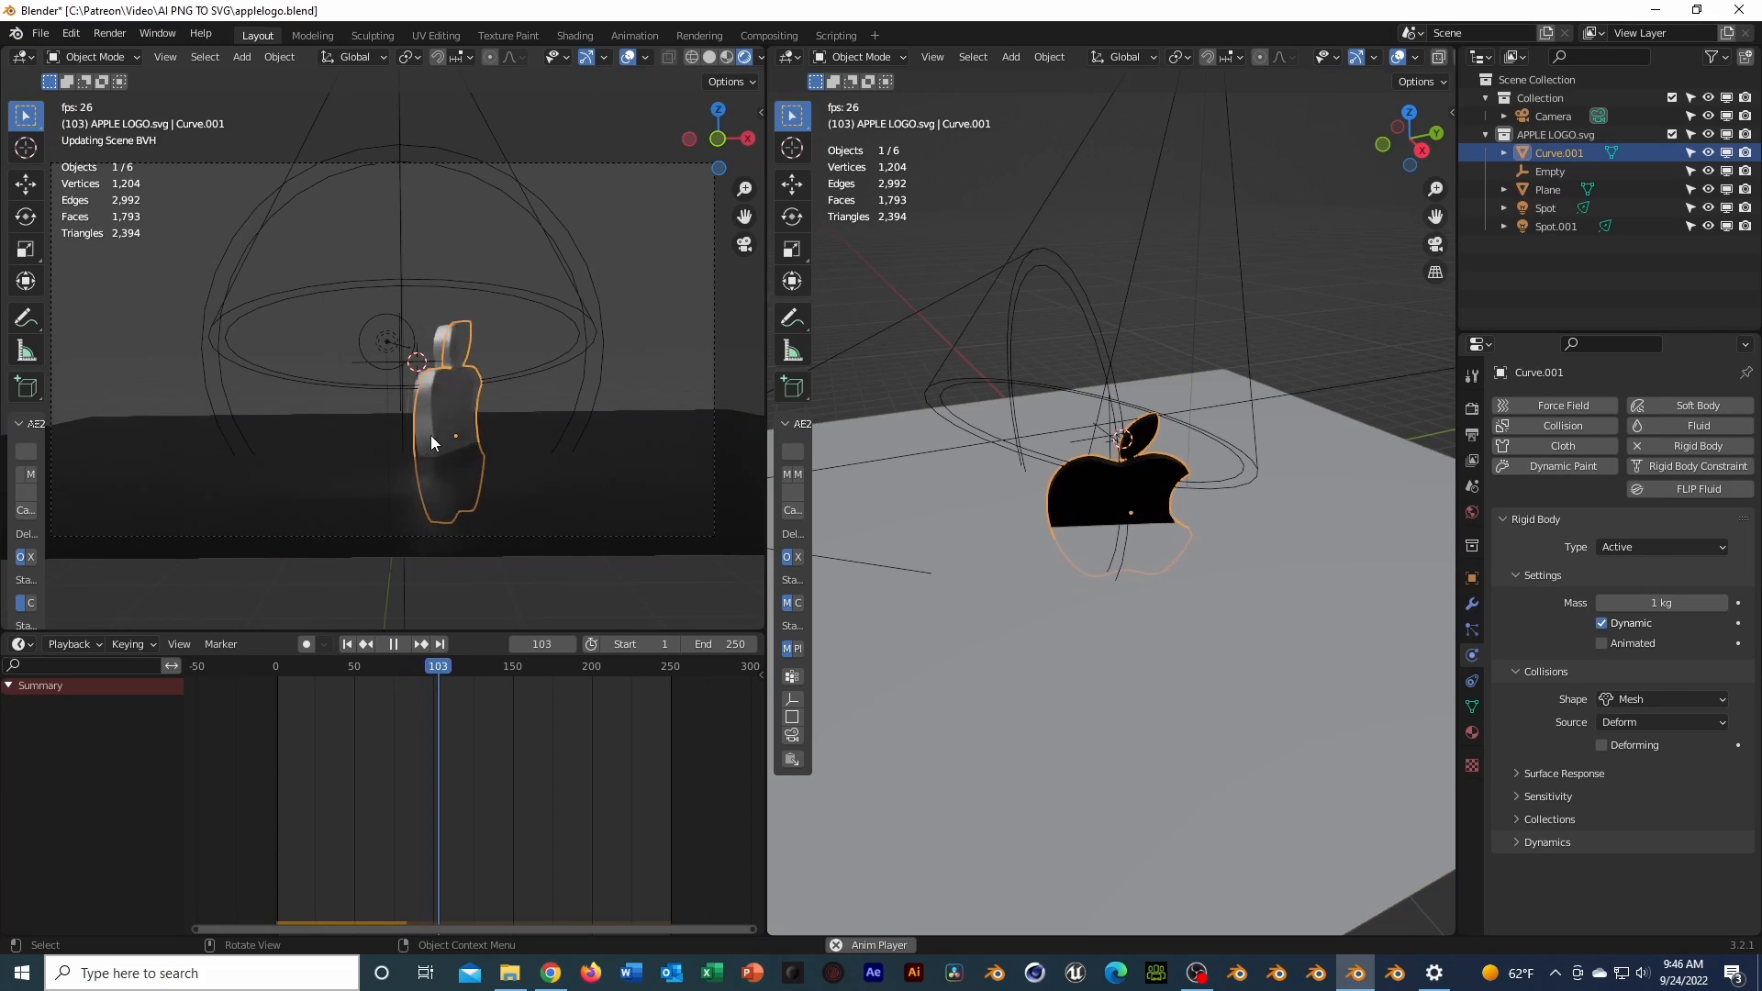
{"action": "key", "text": "space"}
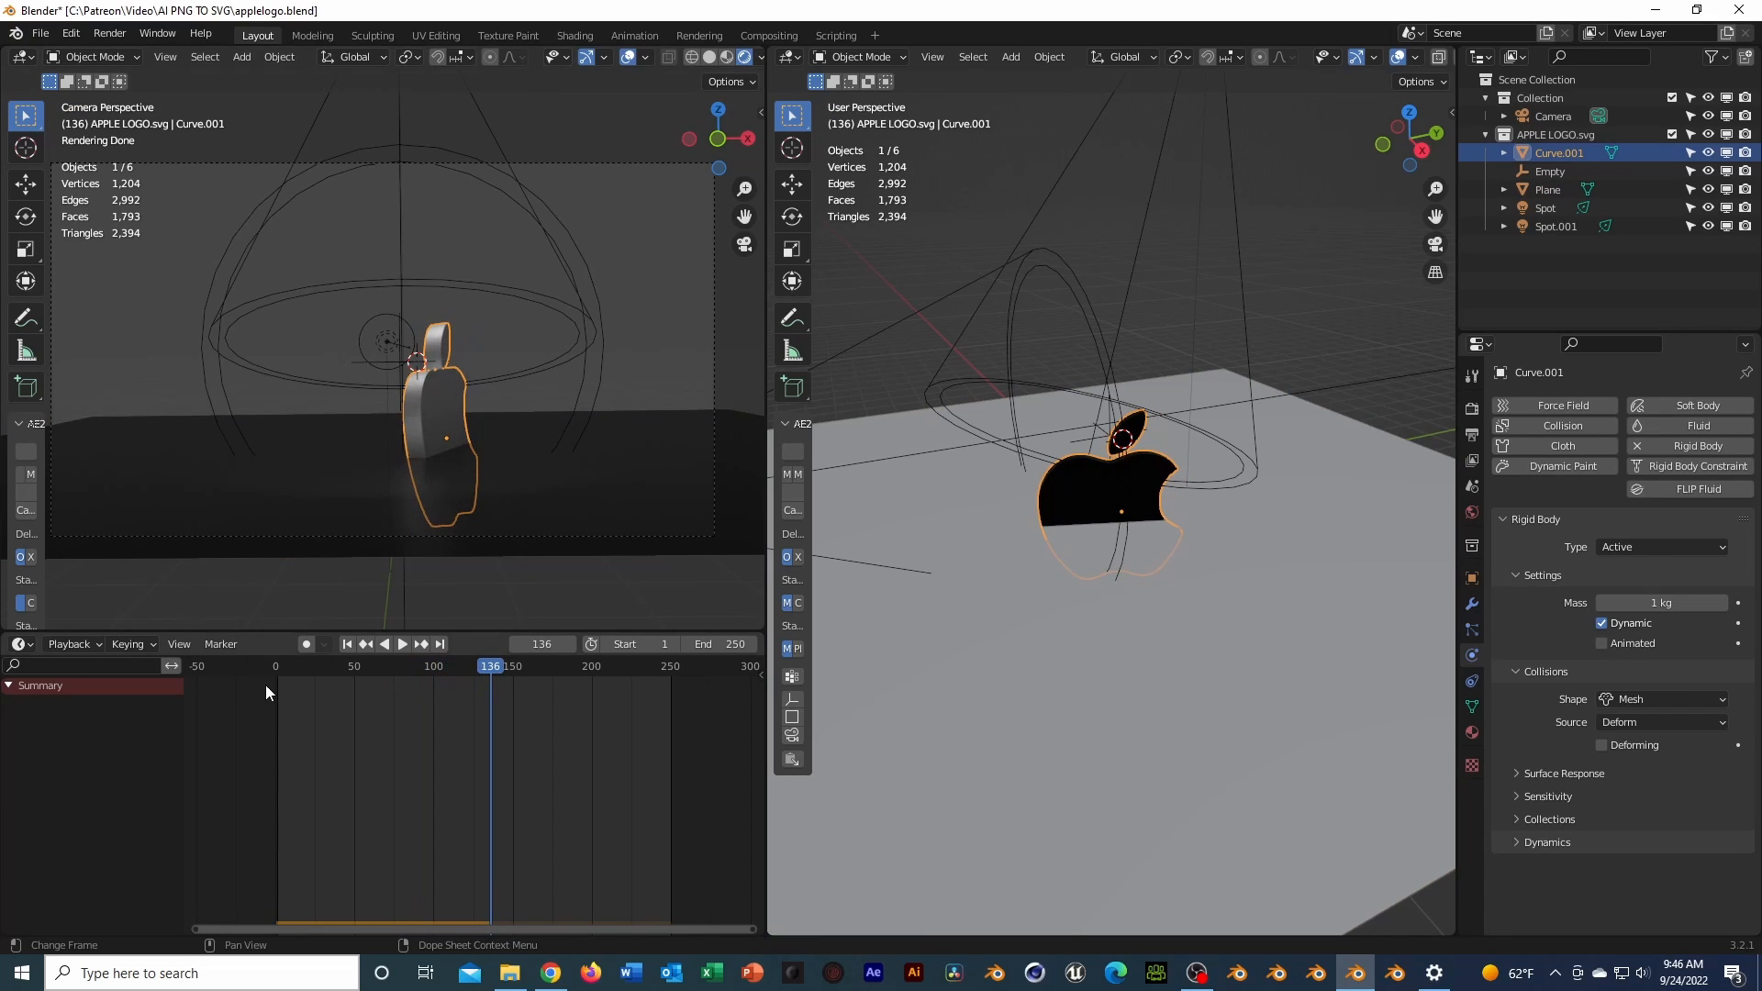
{"action": "left_click", "coordinate": [274, 686]}
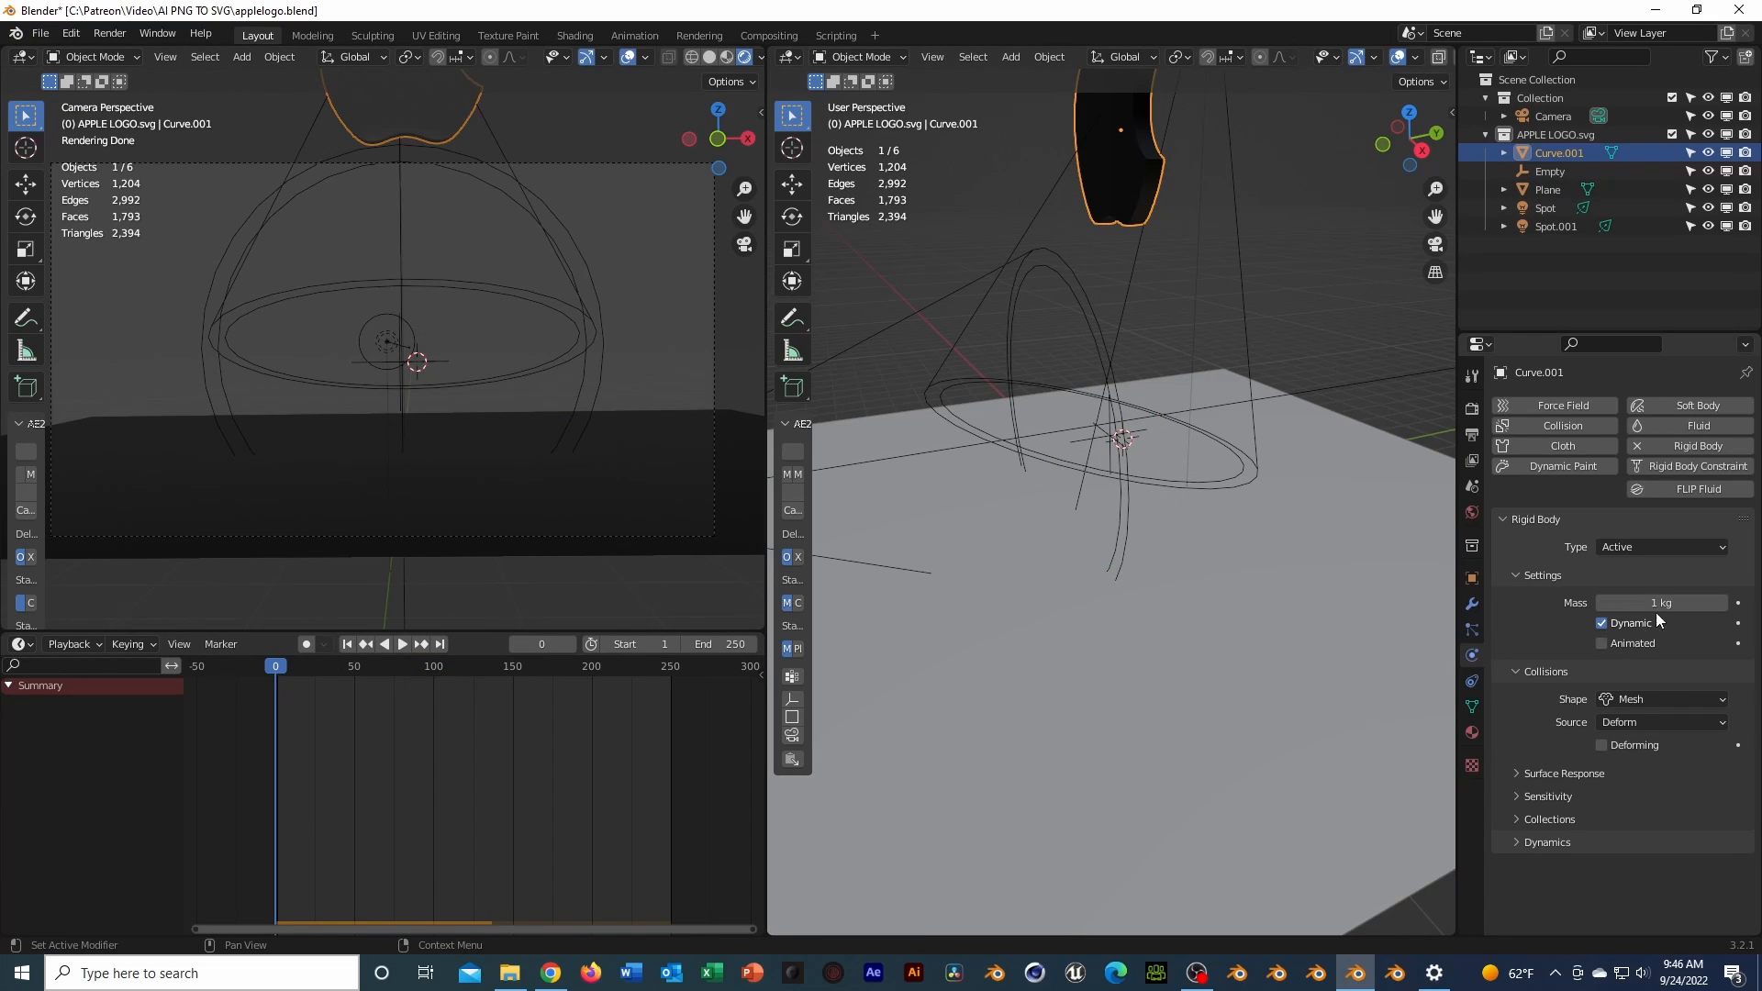
Set the apple logo's rigid body collision shape to Box and save the file
{"action": "left_click", "coordinate": [1620, 701]}
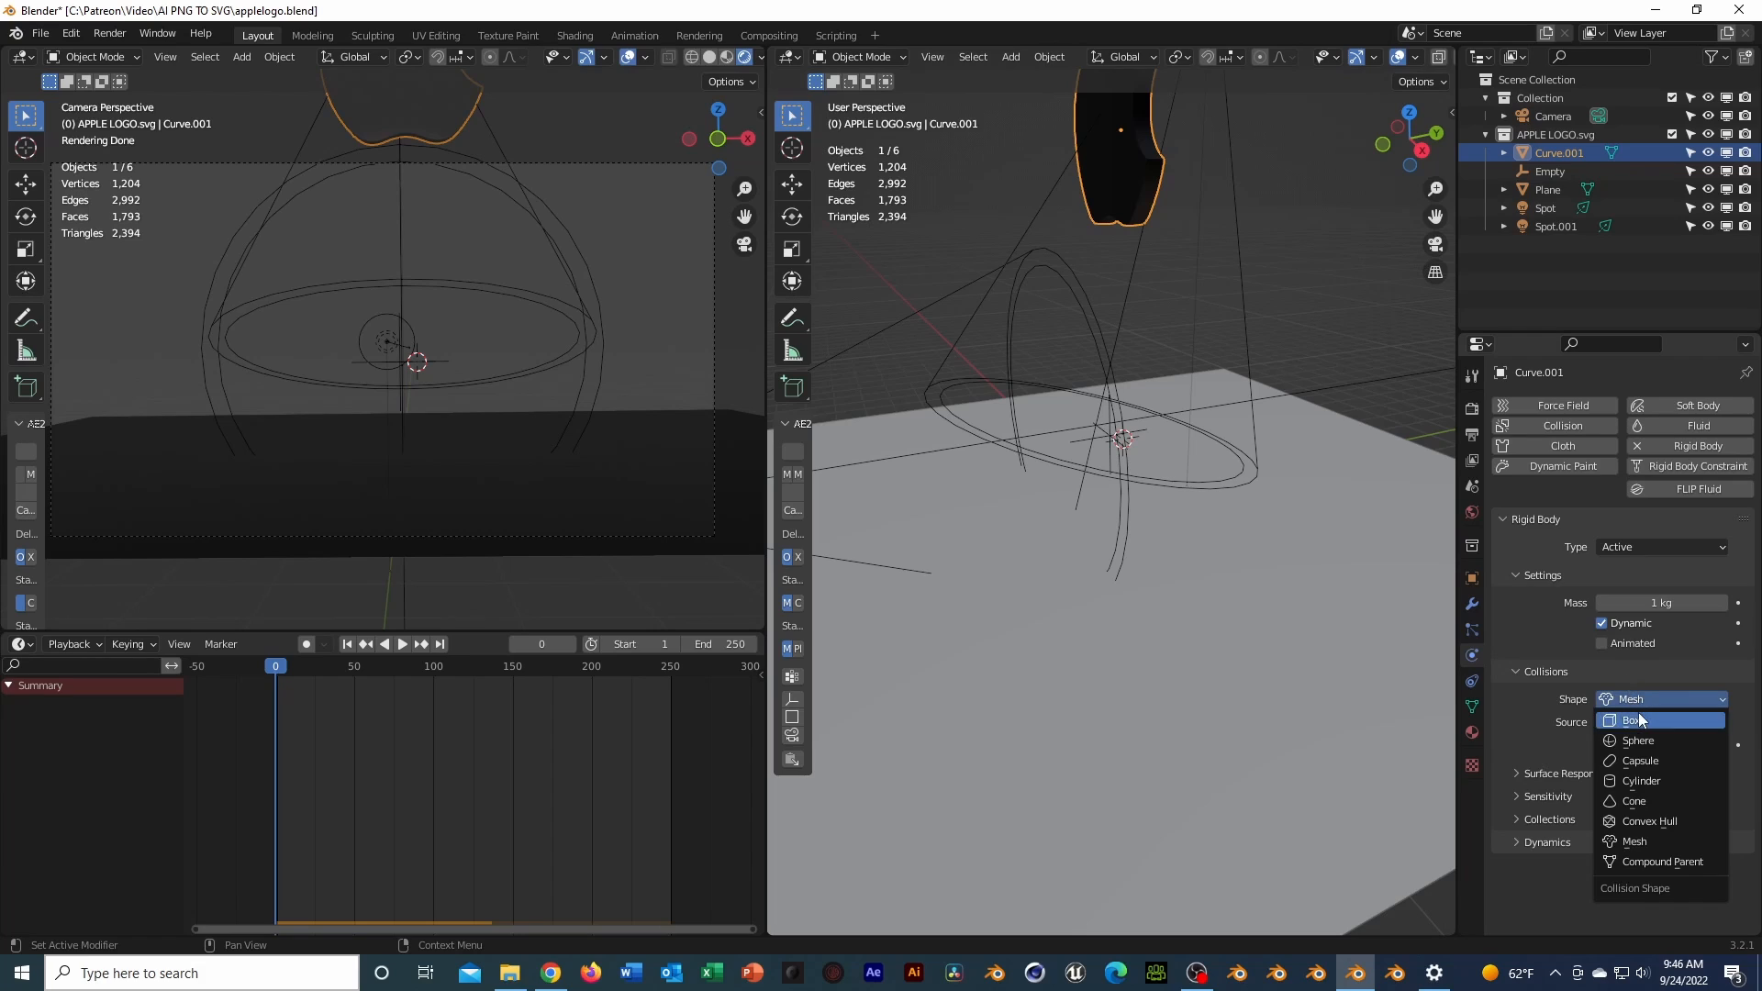
{"action": "left_click", "coordinate": [1629, 703]}
{"action": "key", "text": "ctrl+s"}
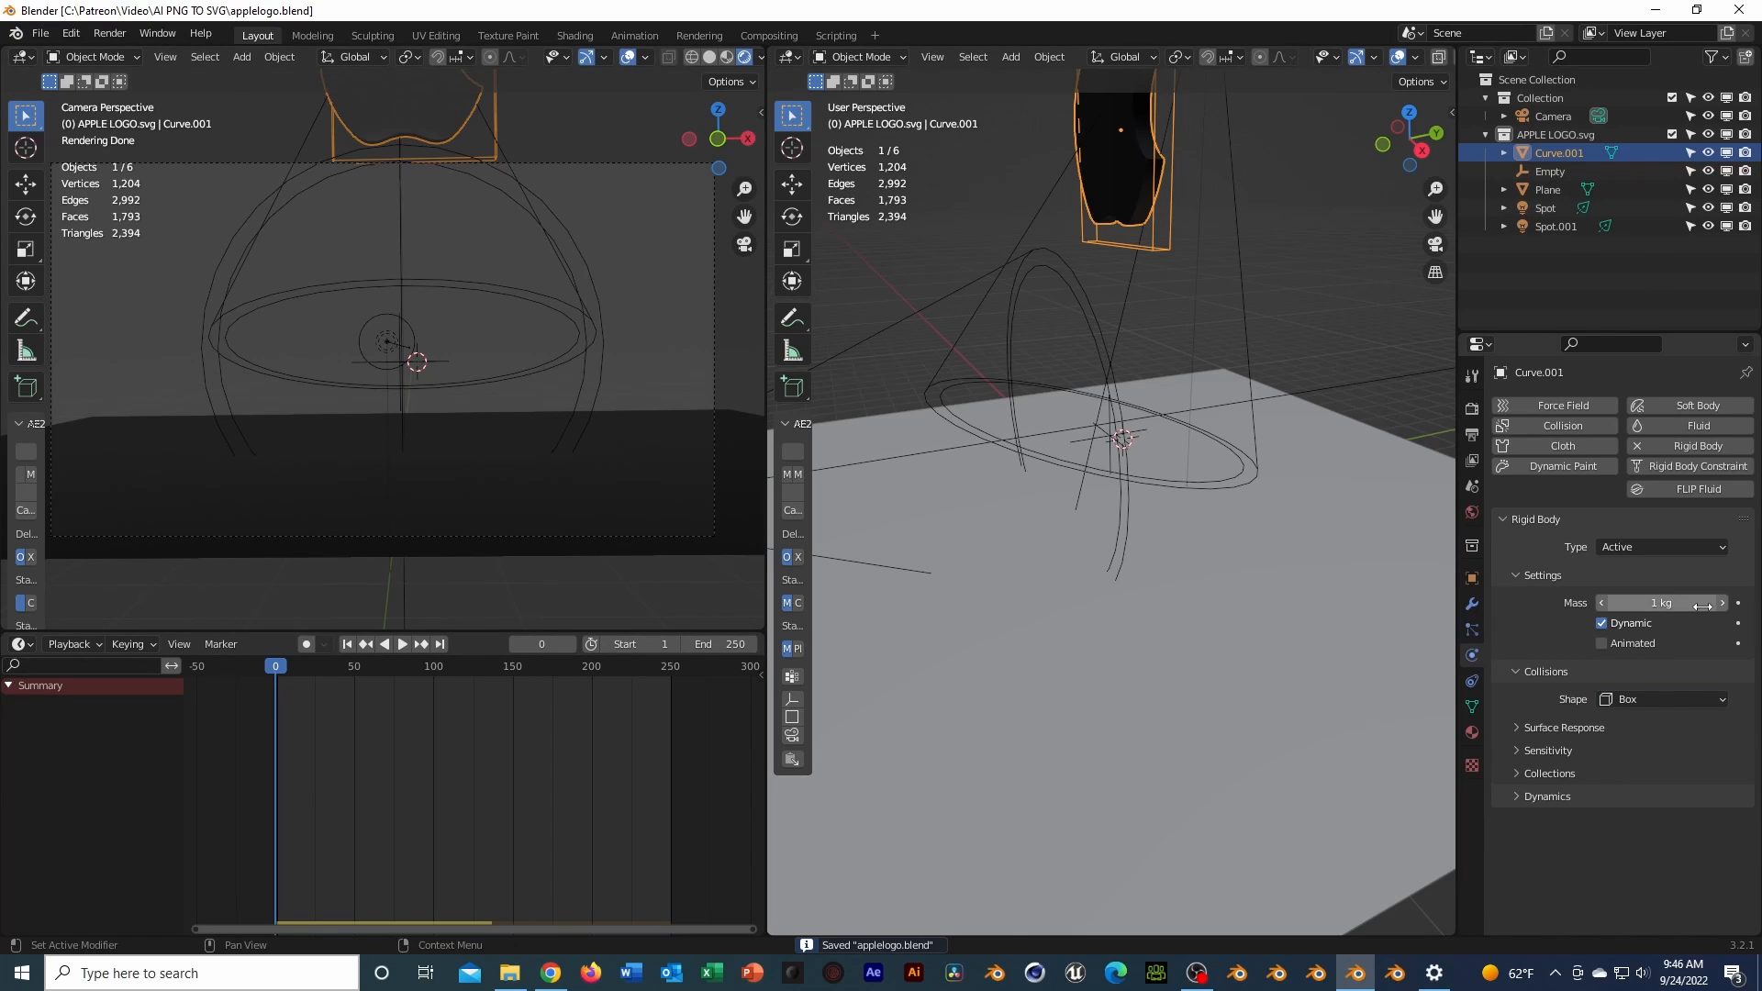
Try Mesh and Convex Hull as the apple logo's rigid body collision shape, leaving it on Convex Hull
{"action": "left_click", "coordinate": [1679, 695]}
{"action": "left_click", "coordinate": [1665, 825]}
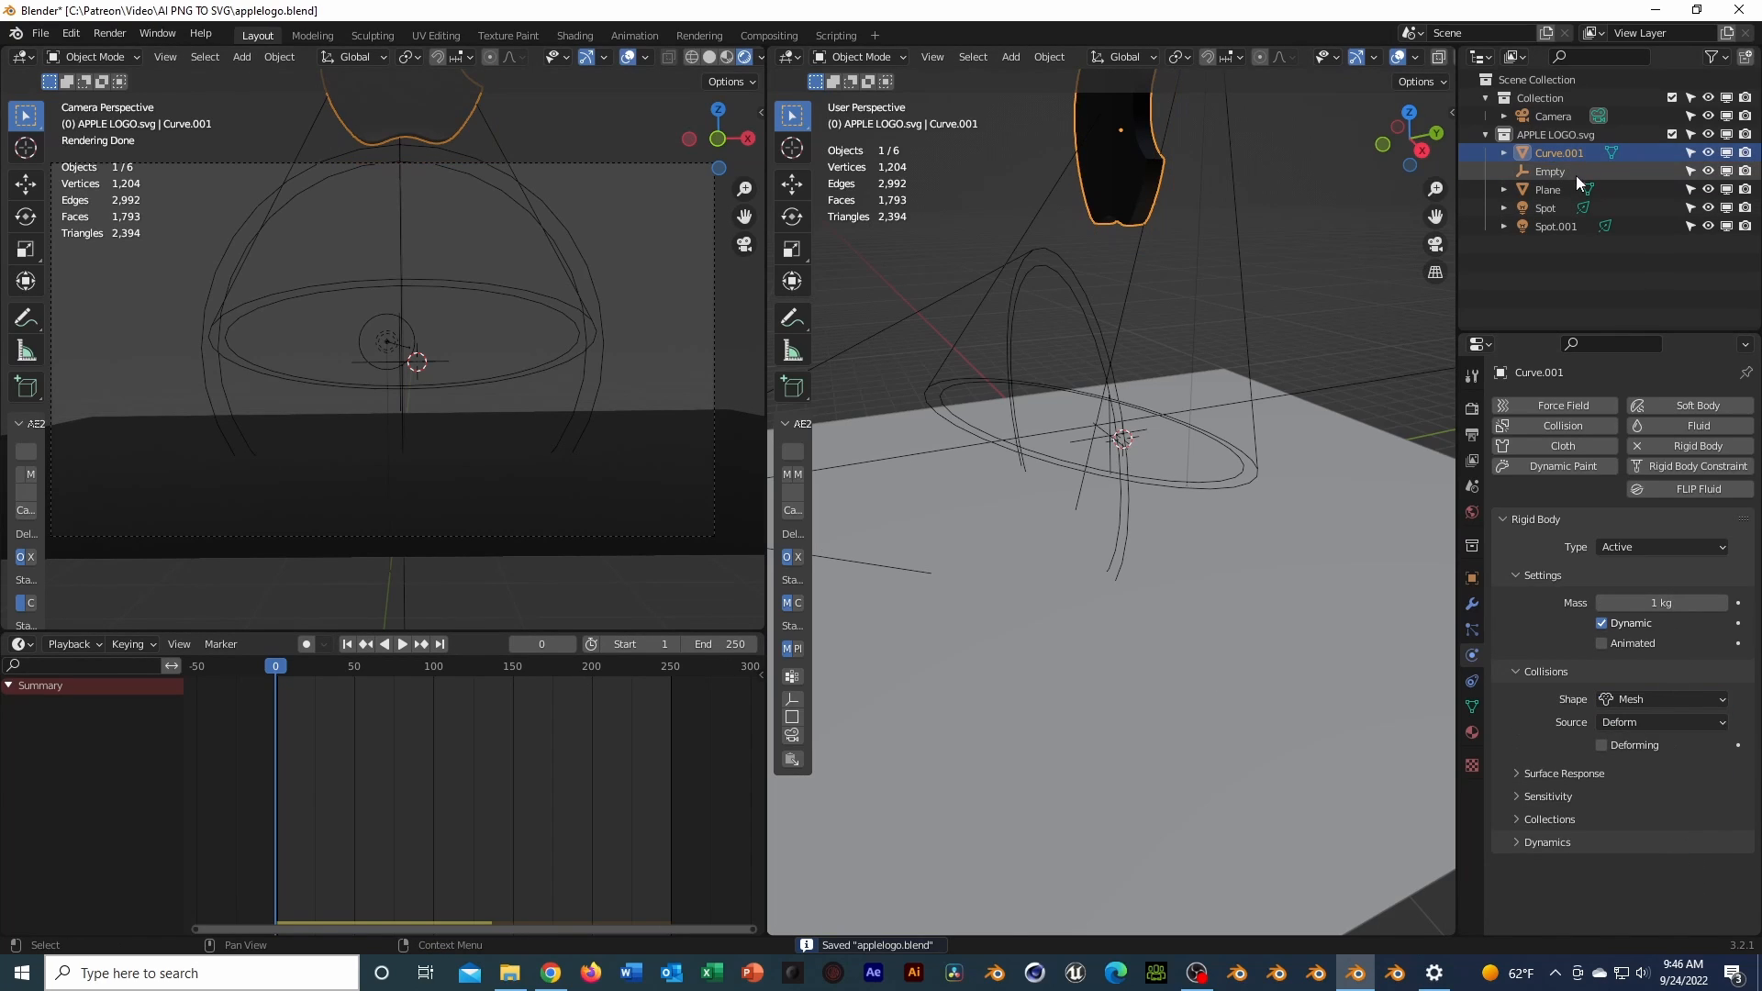
{"action": "left_click", "coordinate": [1676, 699]}
{"action": "left_click", "coordinate": [1667, 820]}
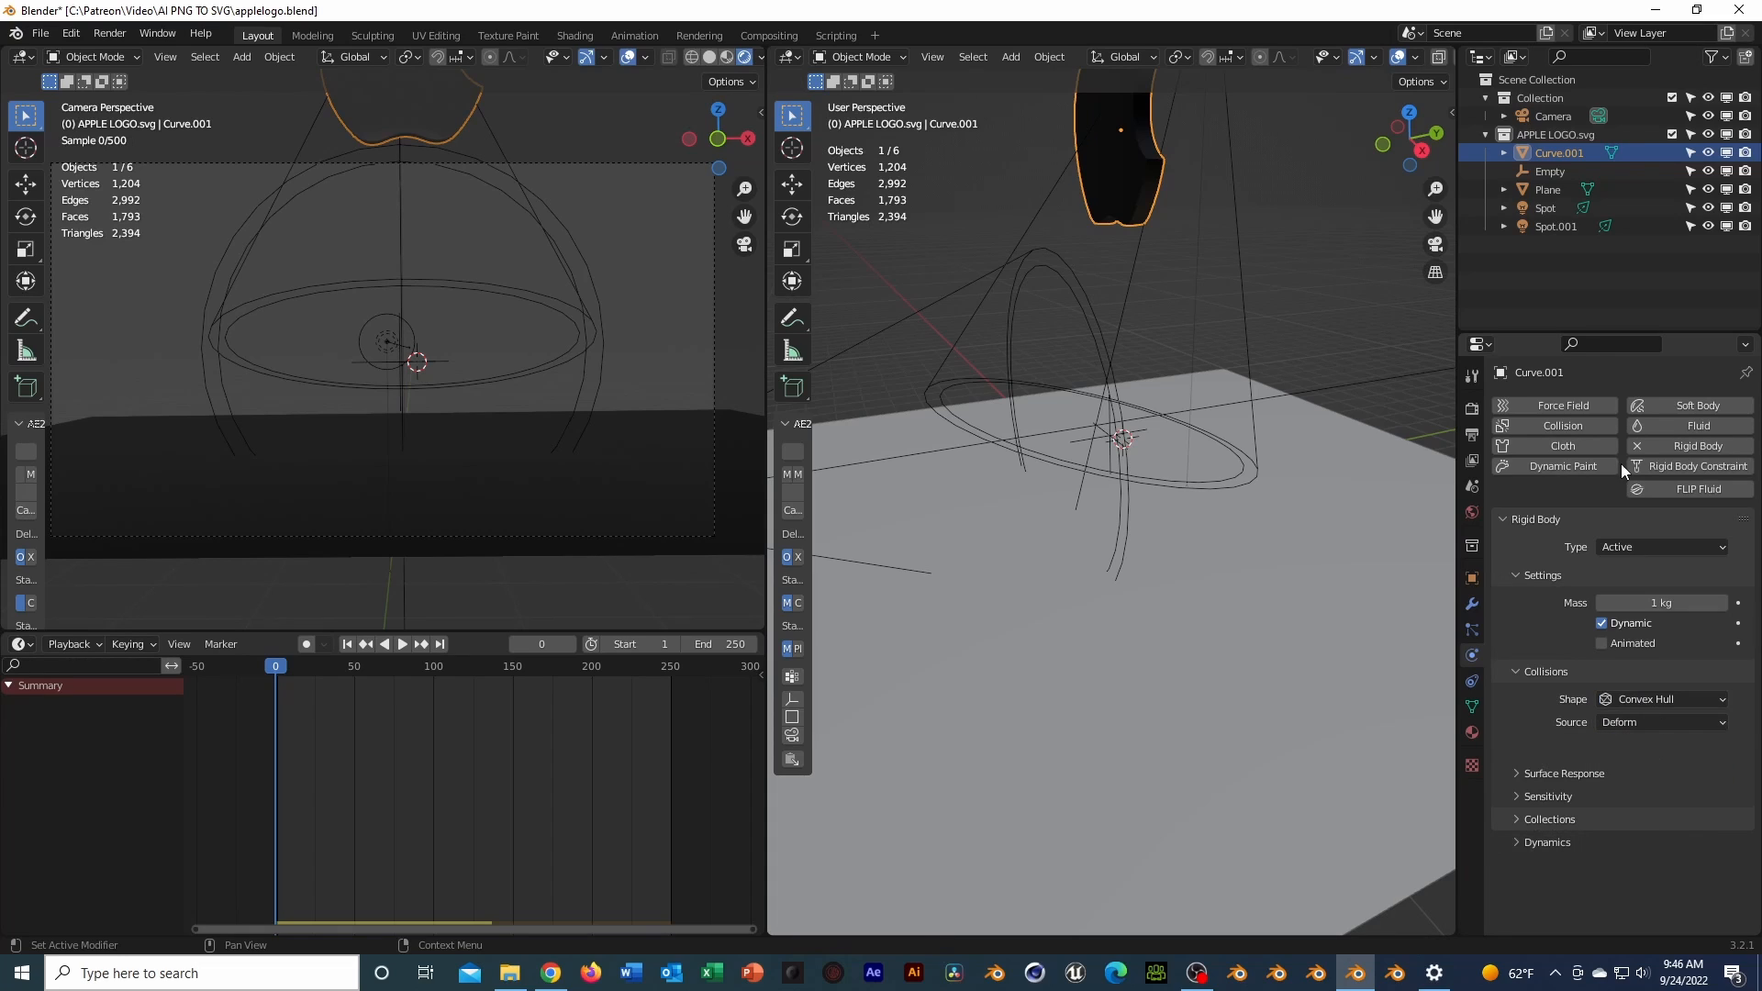
Set the floor plane's rigid body collision shape to Box and save the file
{"action": "left_click", "coordinate": [1549, 189]}
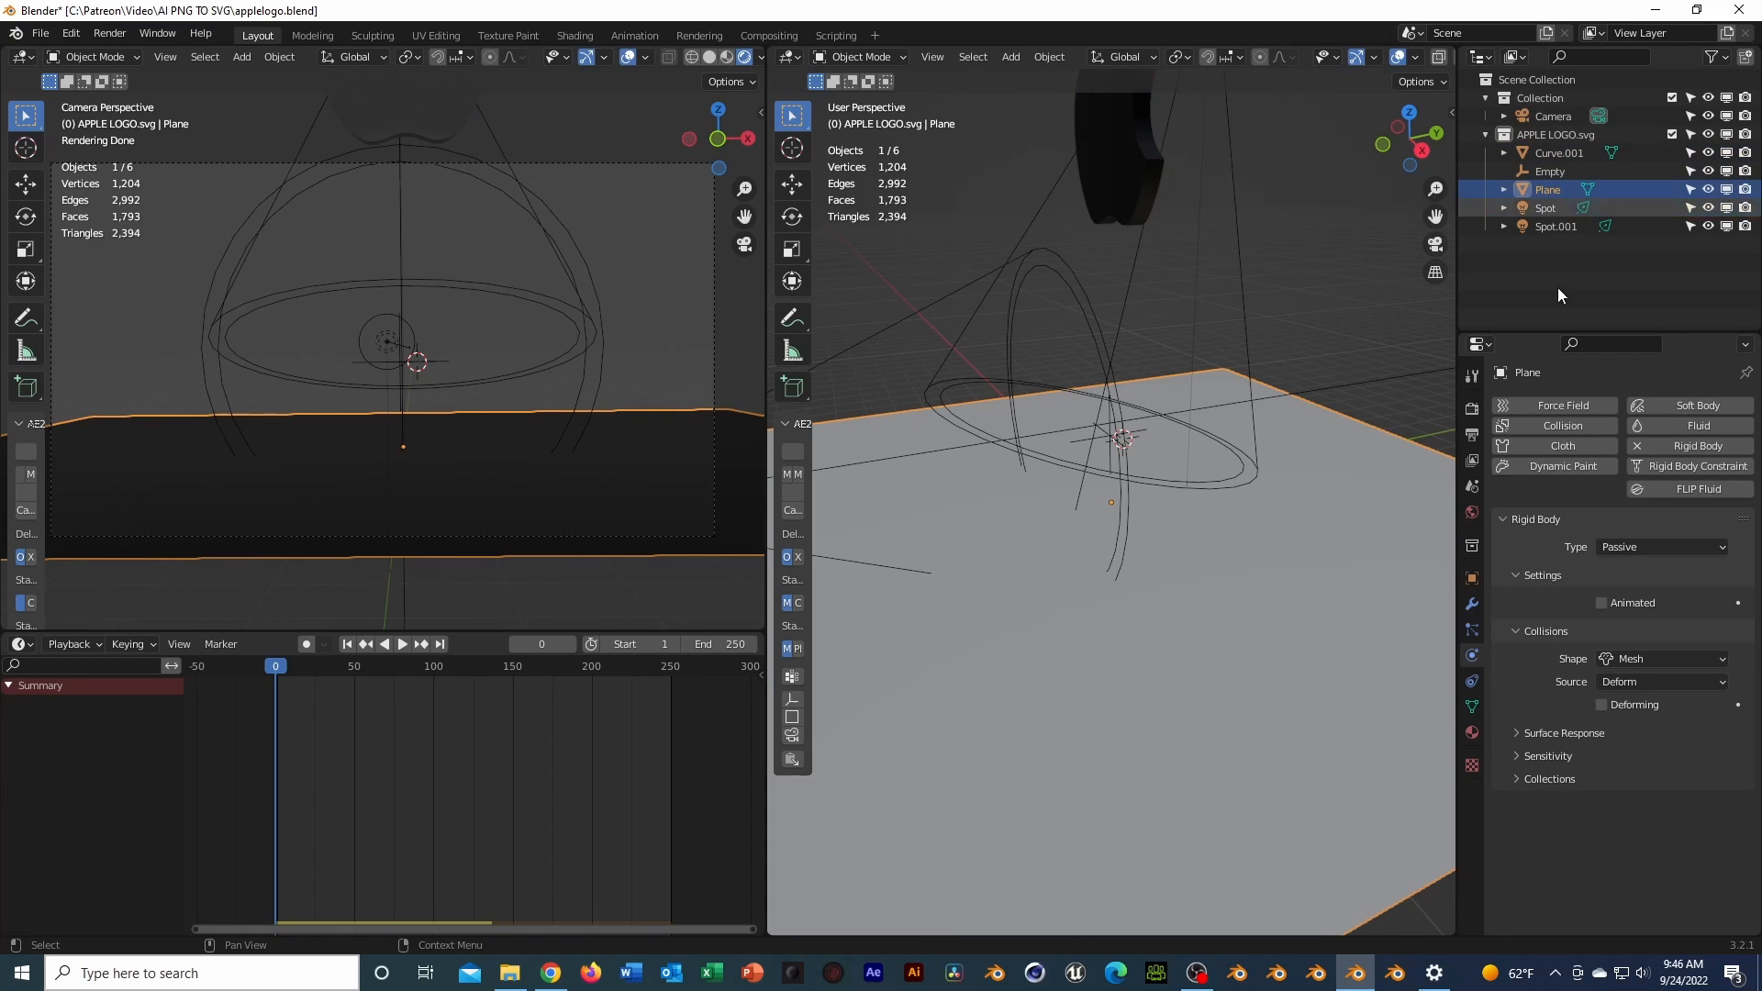
{"action": "left_click", "coordinate": [1648, 659]}
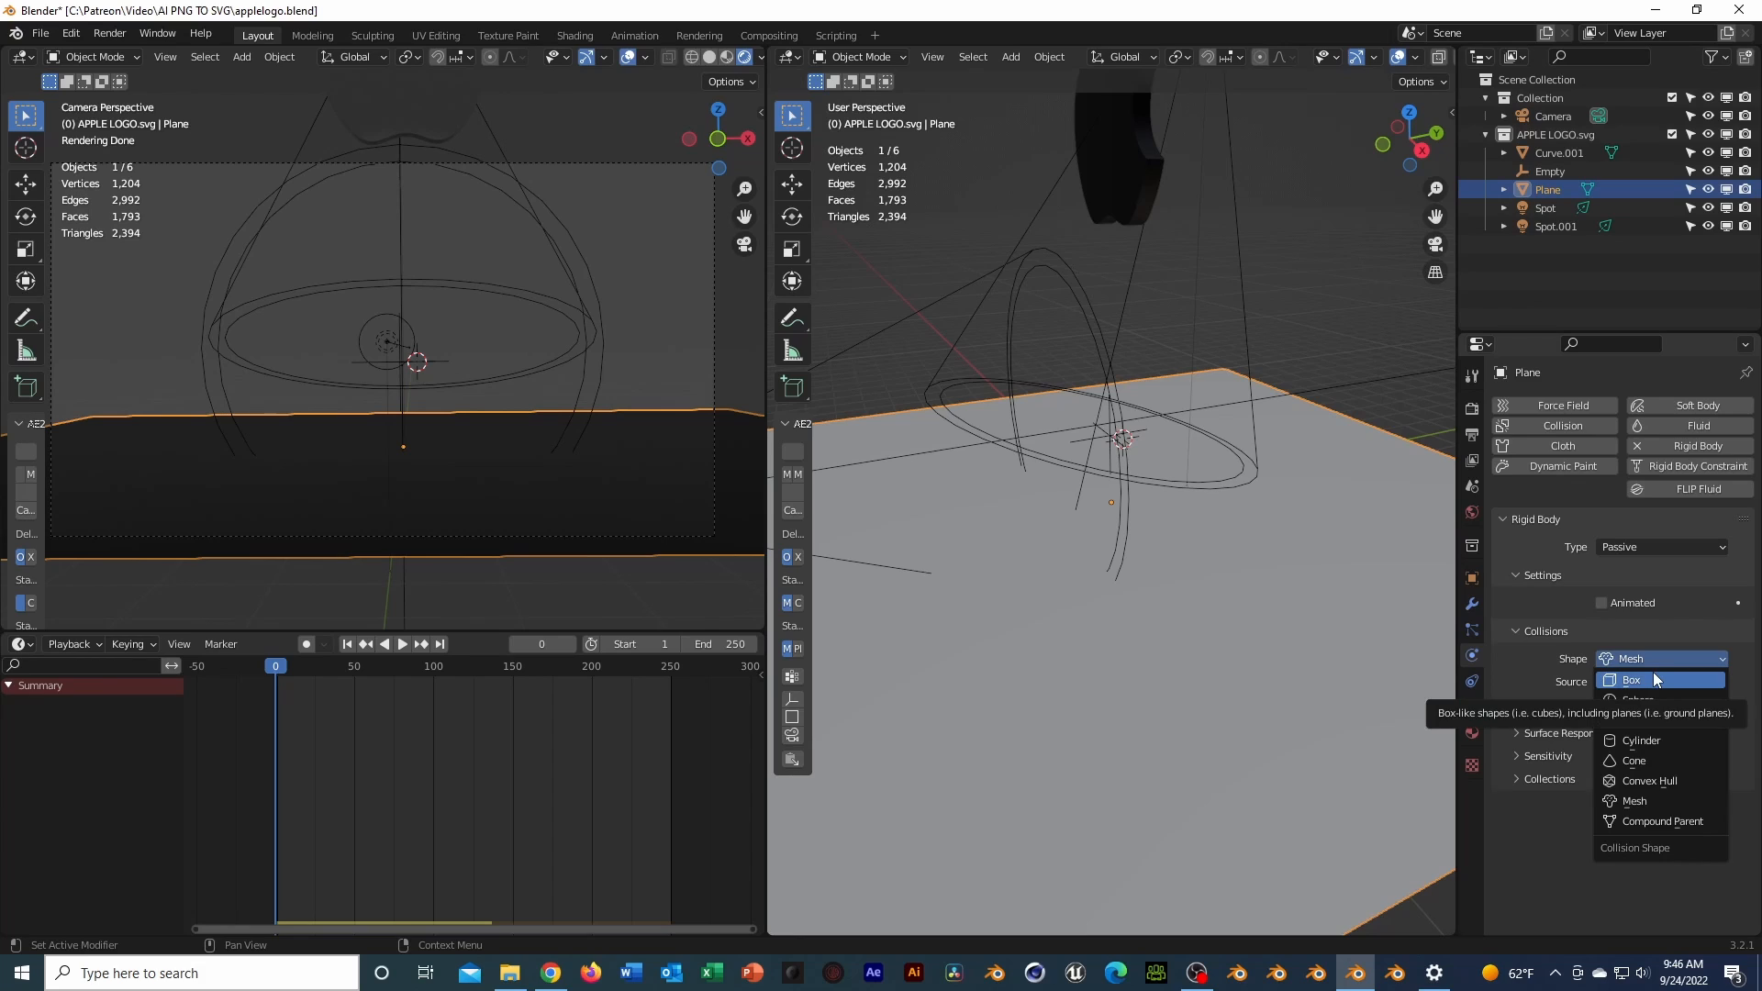
{"action": "left_click", "coordinate": [1654, 680]}
{"action": "key", "text": "ctrl+s"}
Play the drop simulation to check the apple against the box-shaped floor collision, and rewind to frame 2
{"action": "key", "text": "space"}
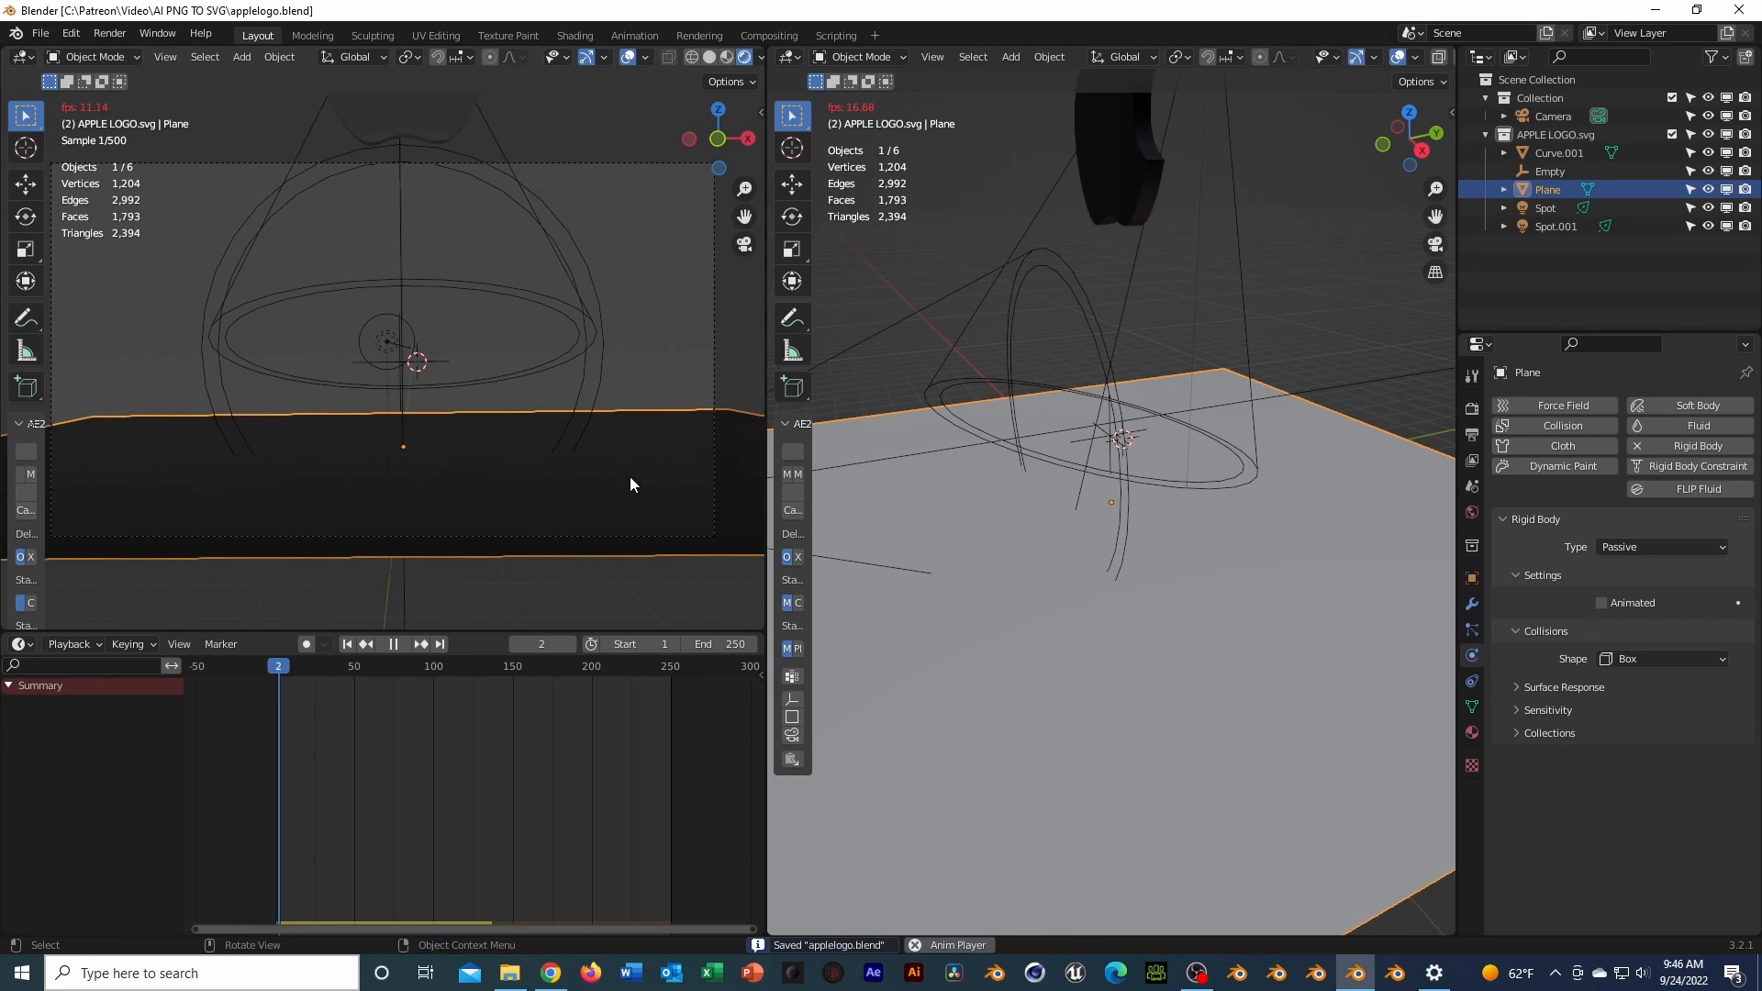
{"action": "key", "text": "space"}
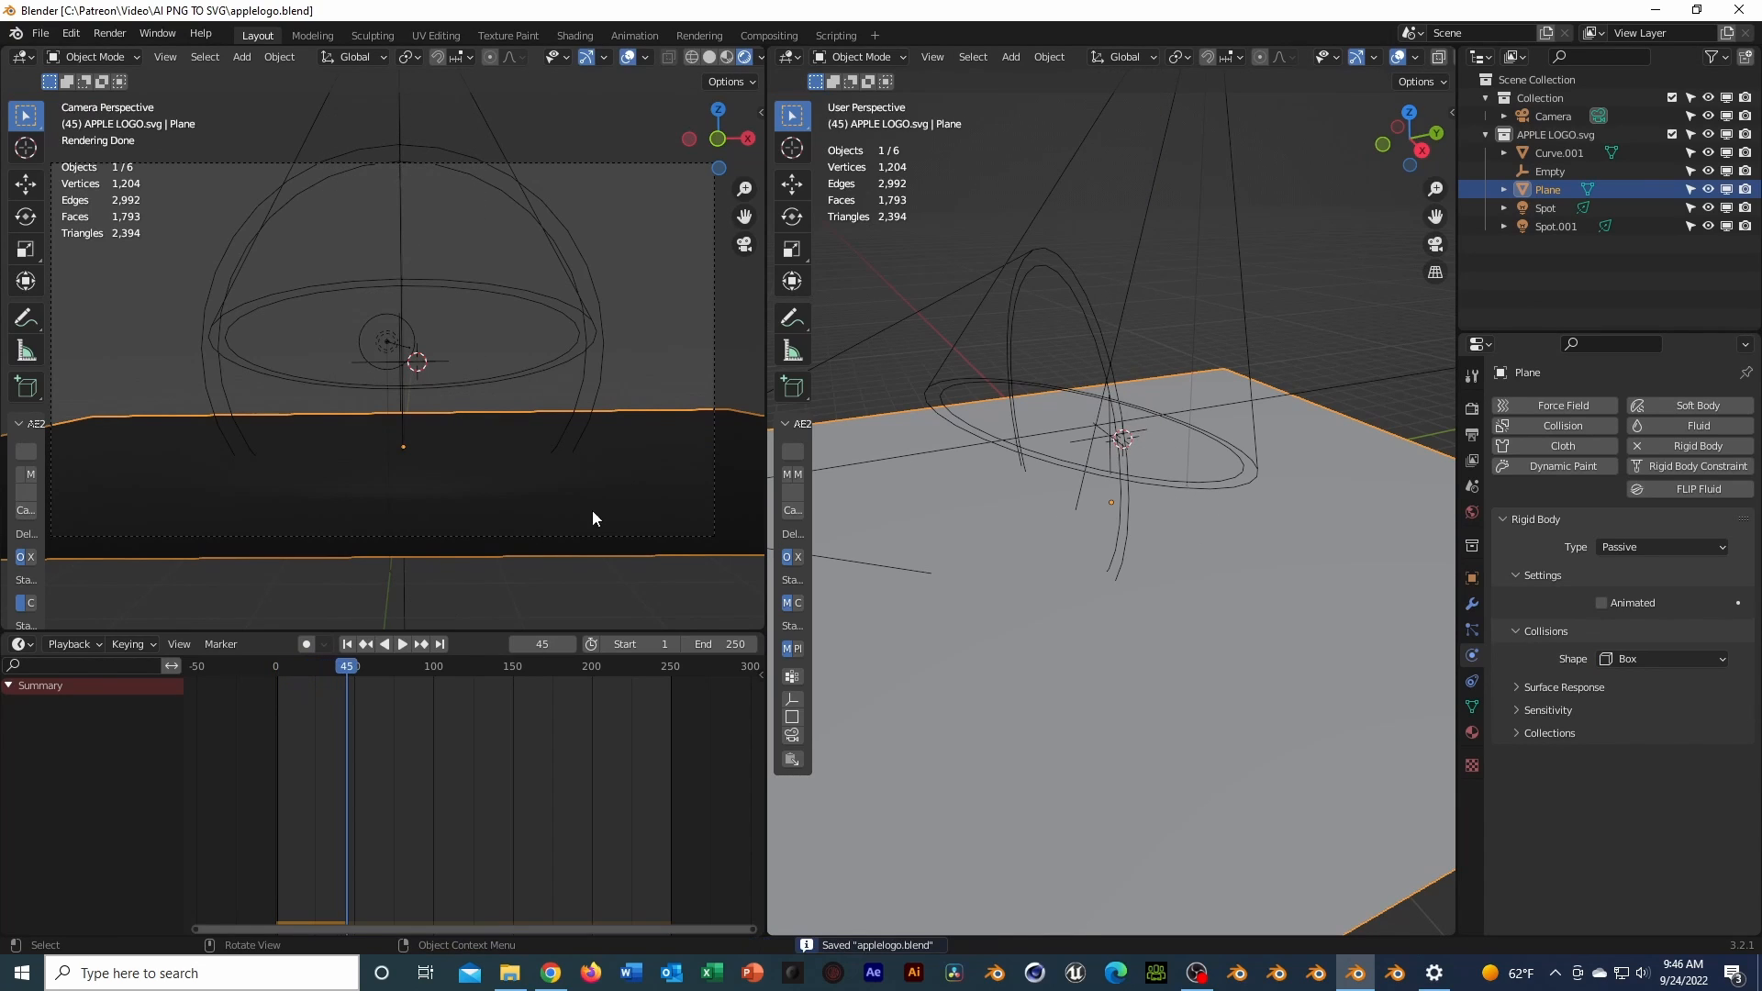
{"action": "left_click", "coordinate": [279, 665]}
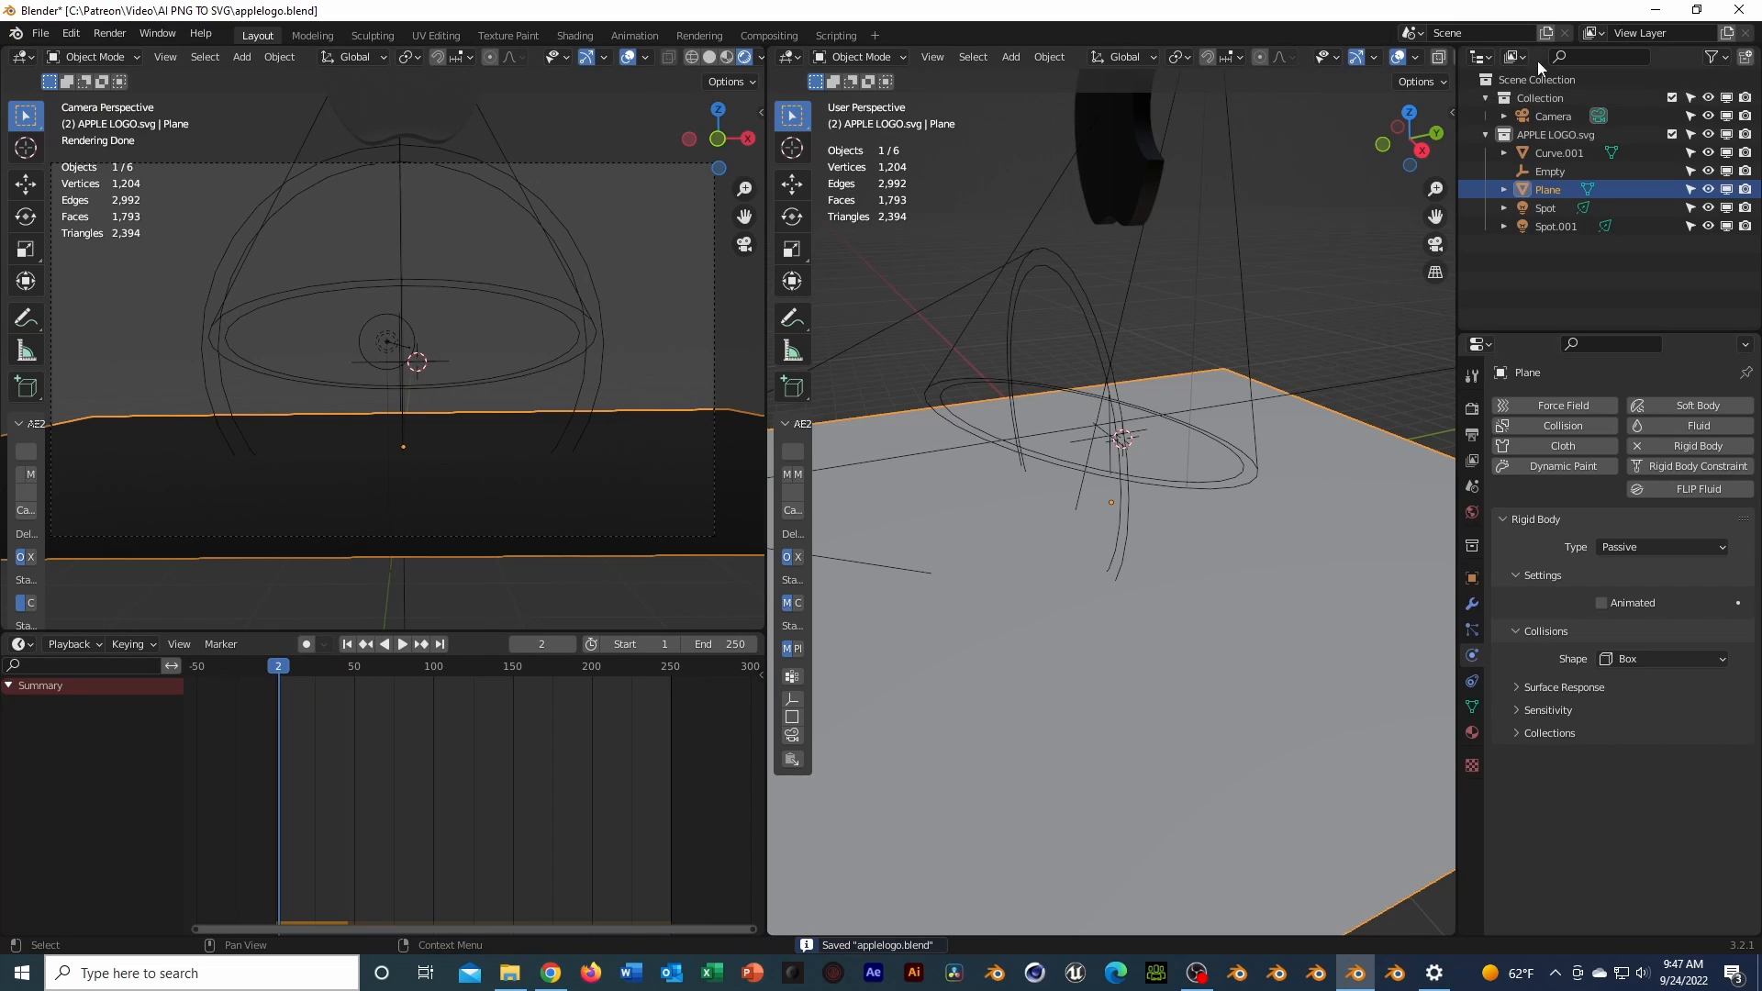
Set the apple logo's rigid body collision shape to Mesh and save the file
{"action": "left_click", "coordinate": [1562, 153]}
{"action": "left_click", "coordinate": [1666, 701]}
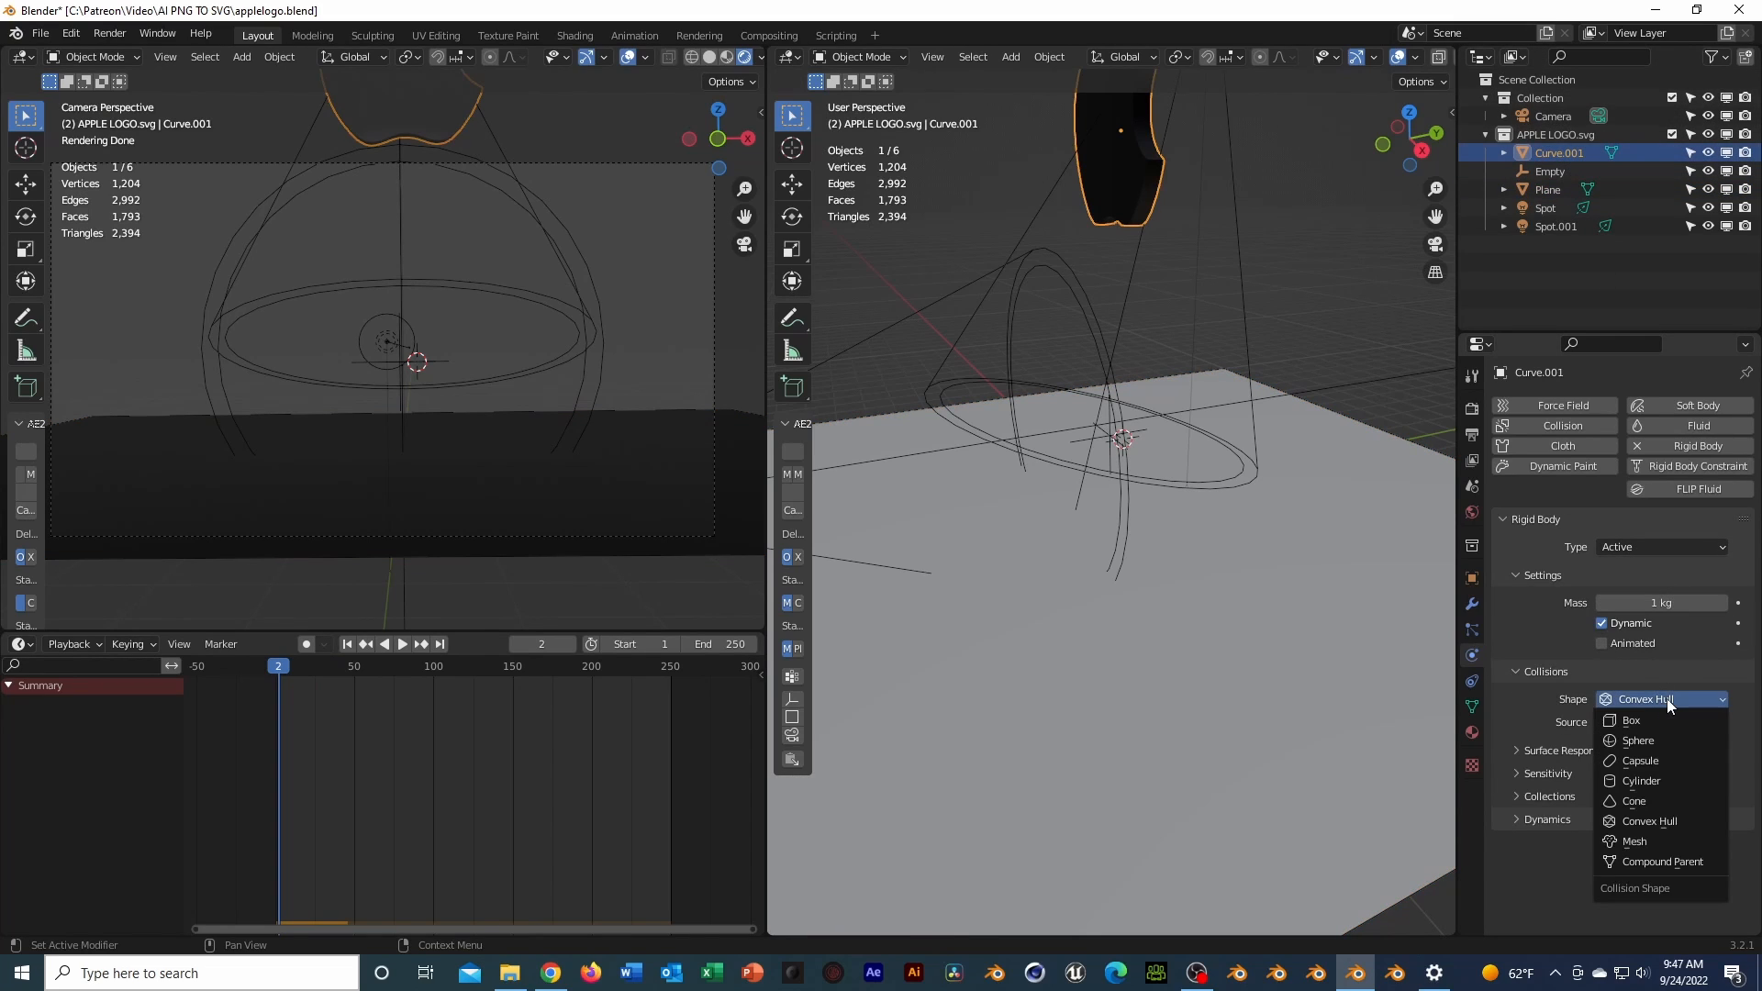
{"action": "left_click", "coordinate": [1668, 842]}
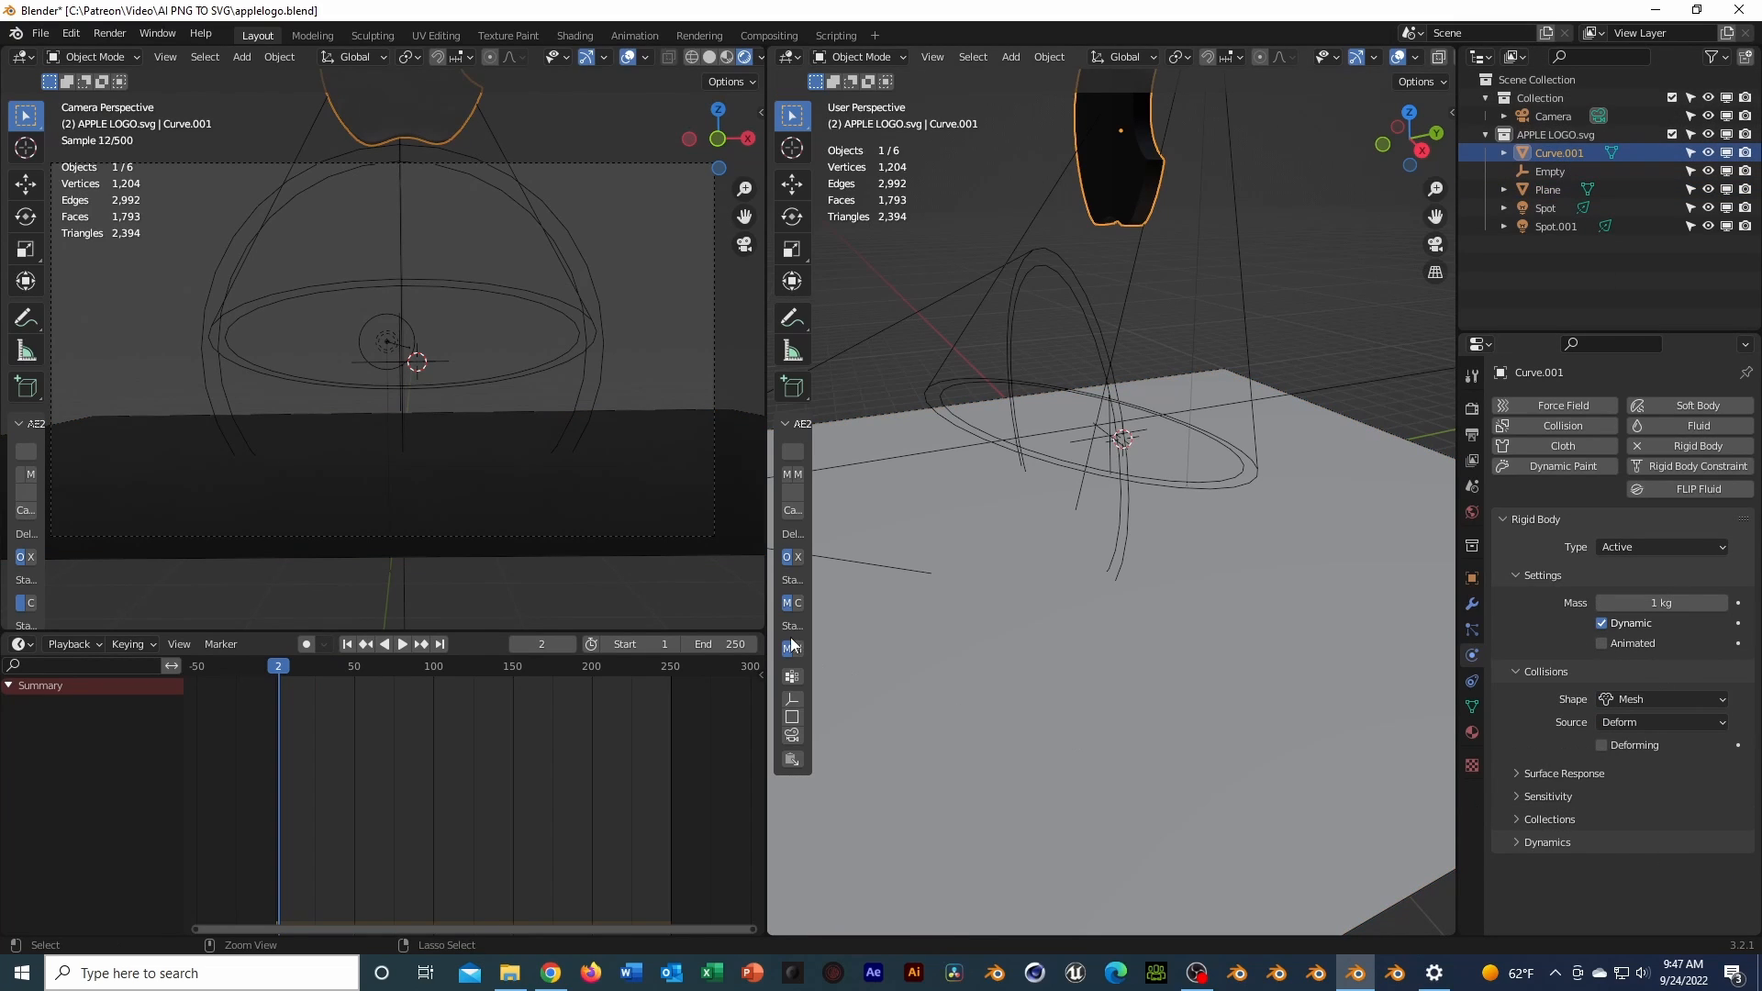
{"action": "key", "text": "ctrl+s"}
Replay the simulation from the start to check how the apple's mesh collision meets the floor, and stop playback
{"action": "left_click", "coordinate": [270, 668]}
{"action": "key", "text": "space"}
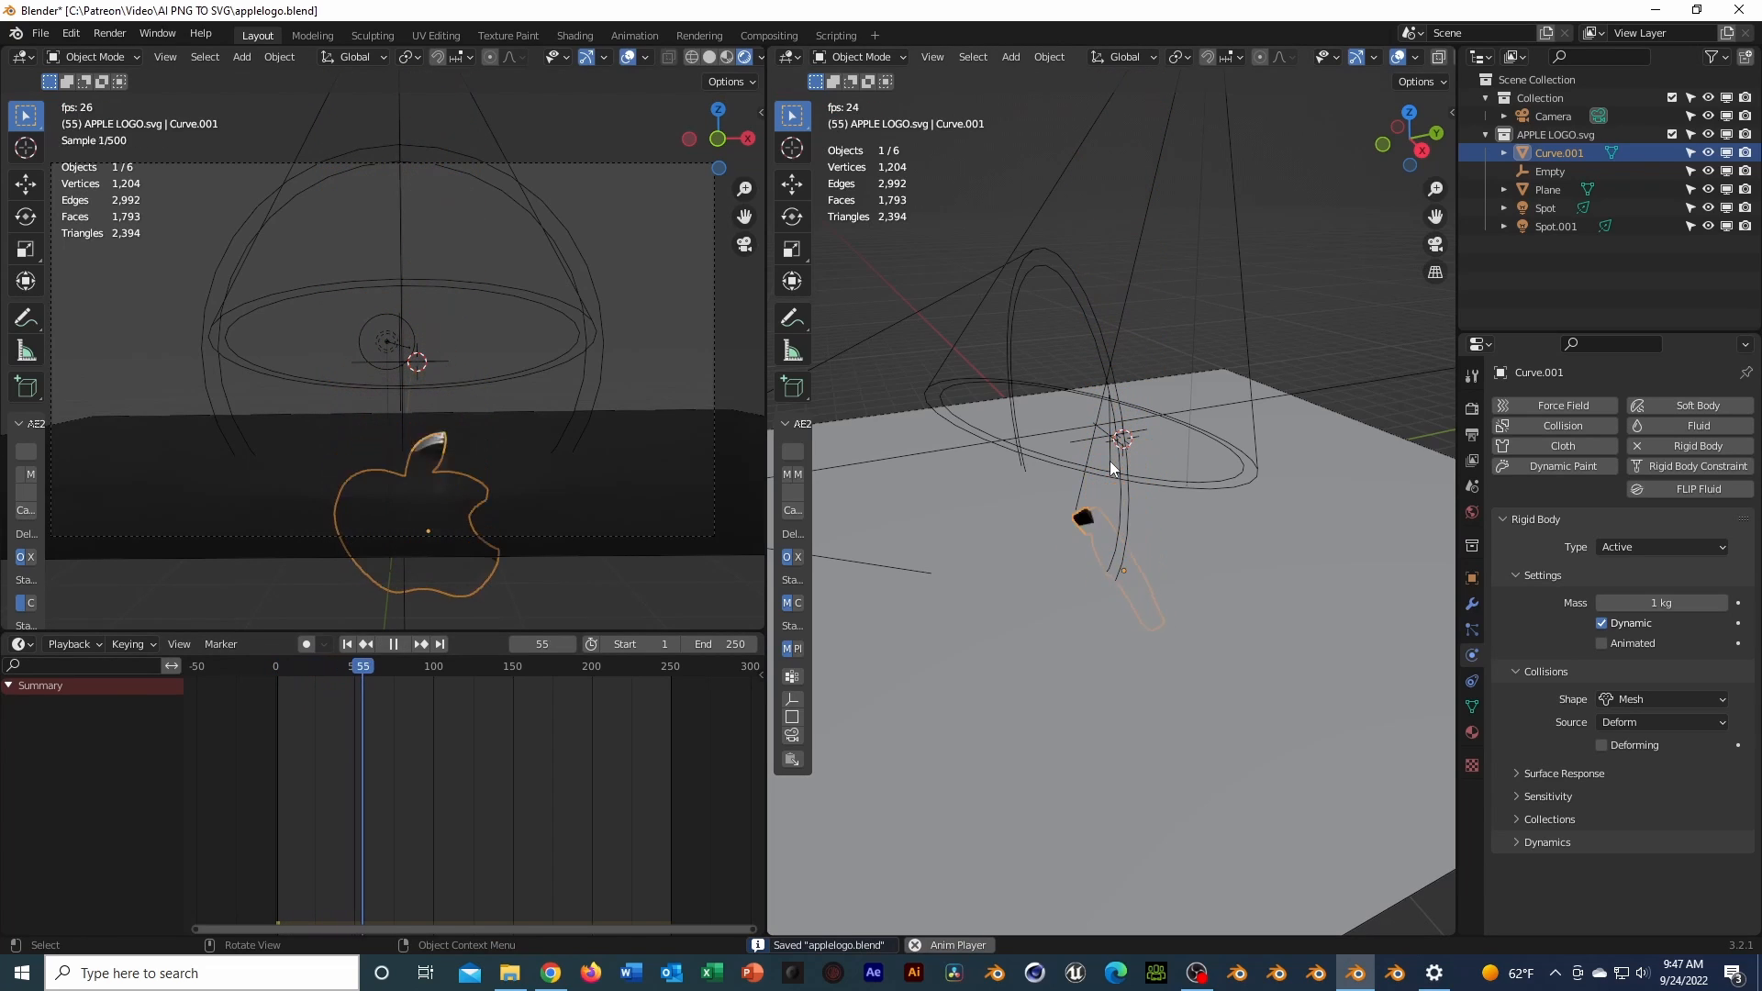
{"action": "key", "text": "space"}
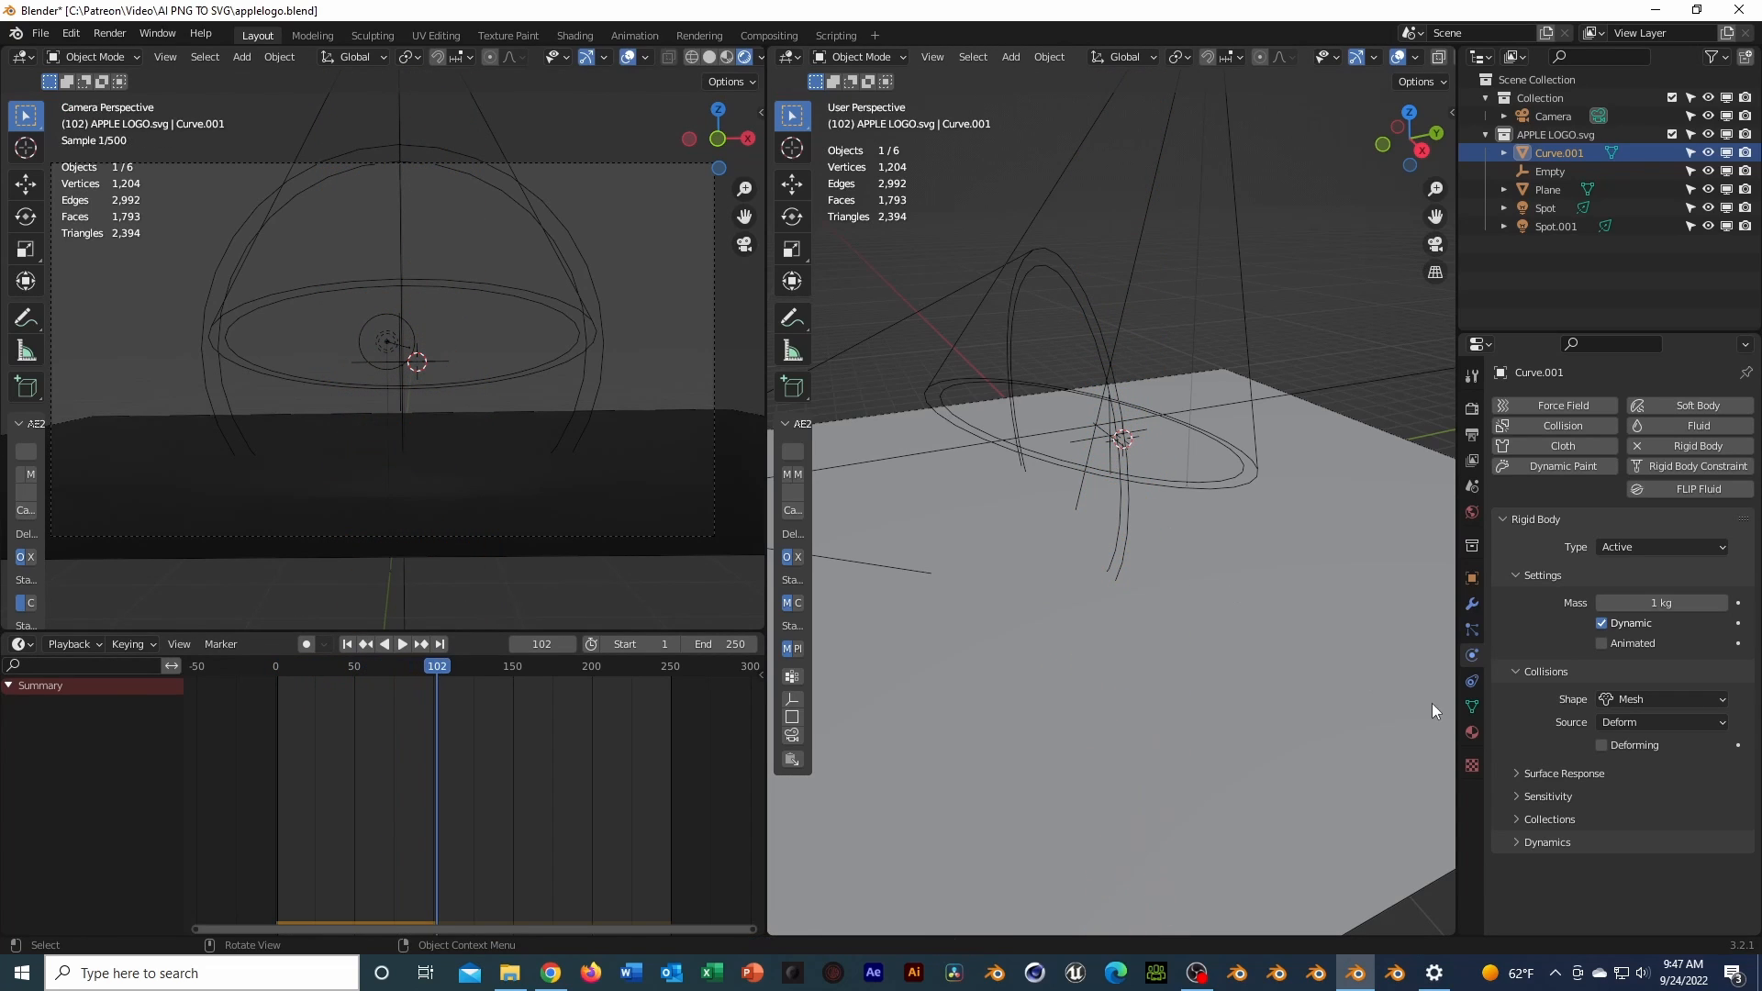
Set the apple logo's rigid body collision margin to 0.1 m in the Sensitivity settings and save the file
{"action": "left_click", "coordinate": [1517, 774]}
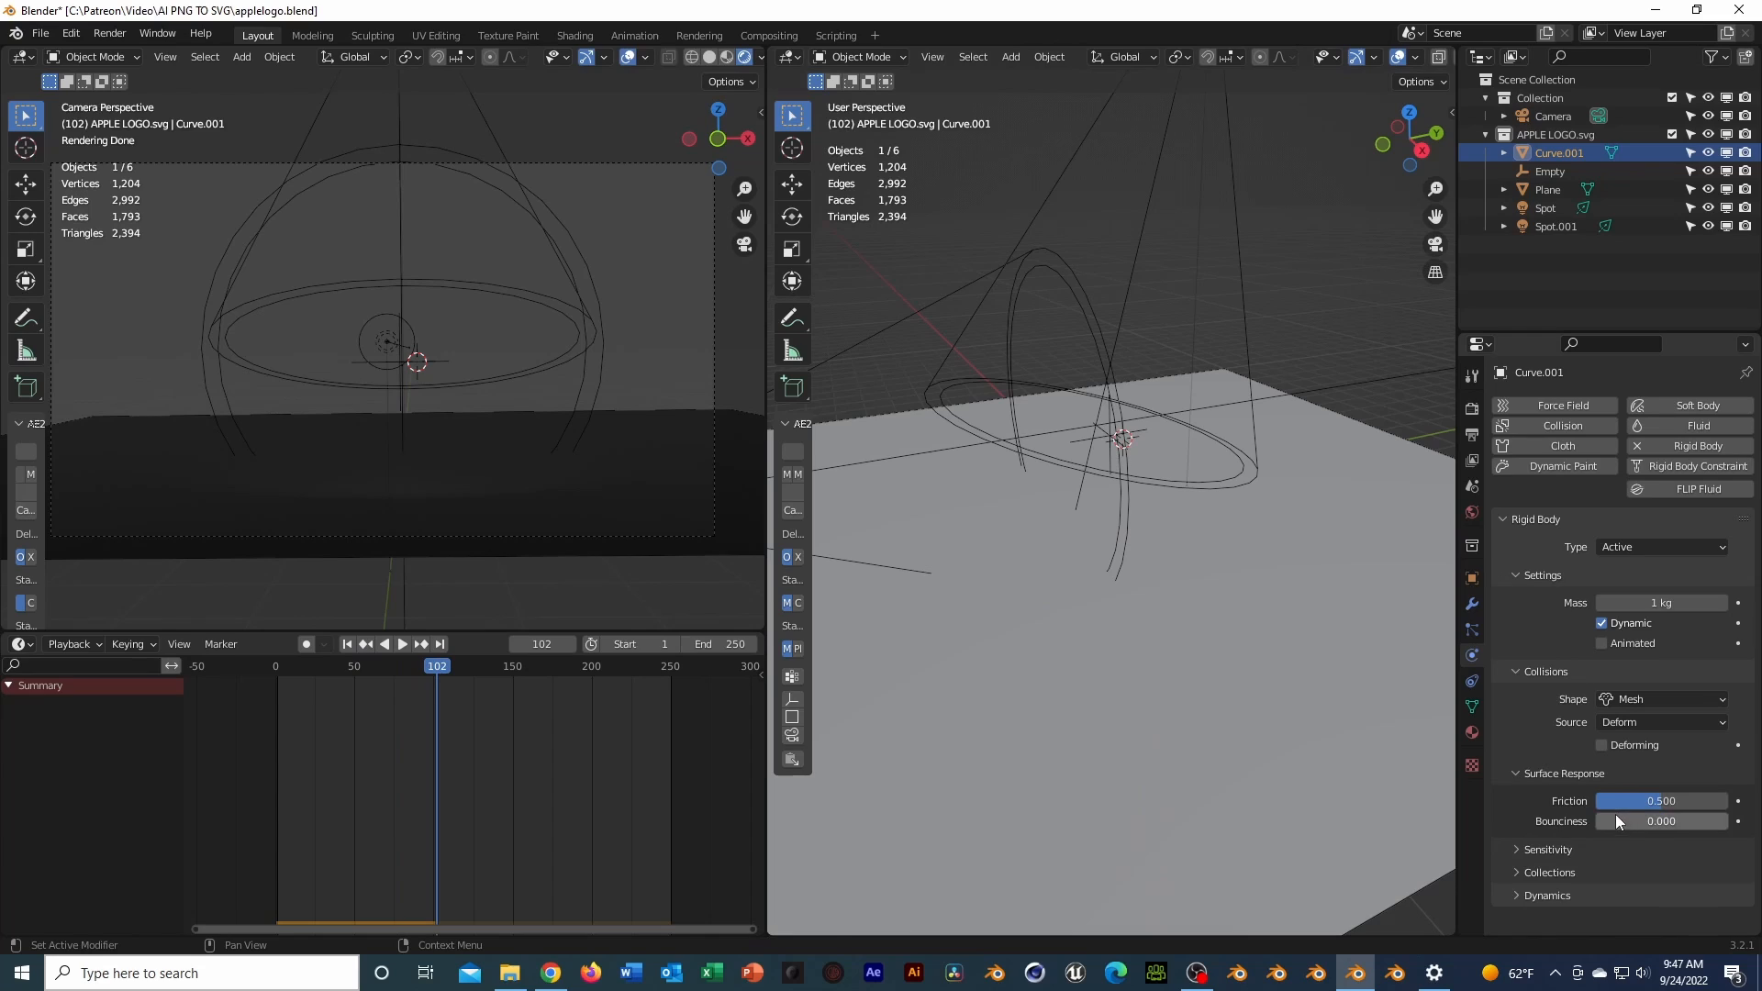
{"action": "left_click", "coordinate": [1516, 849]}
{"action": "left_click", "coordinate": [1519, 904]}
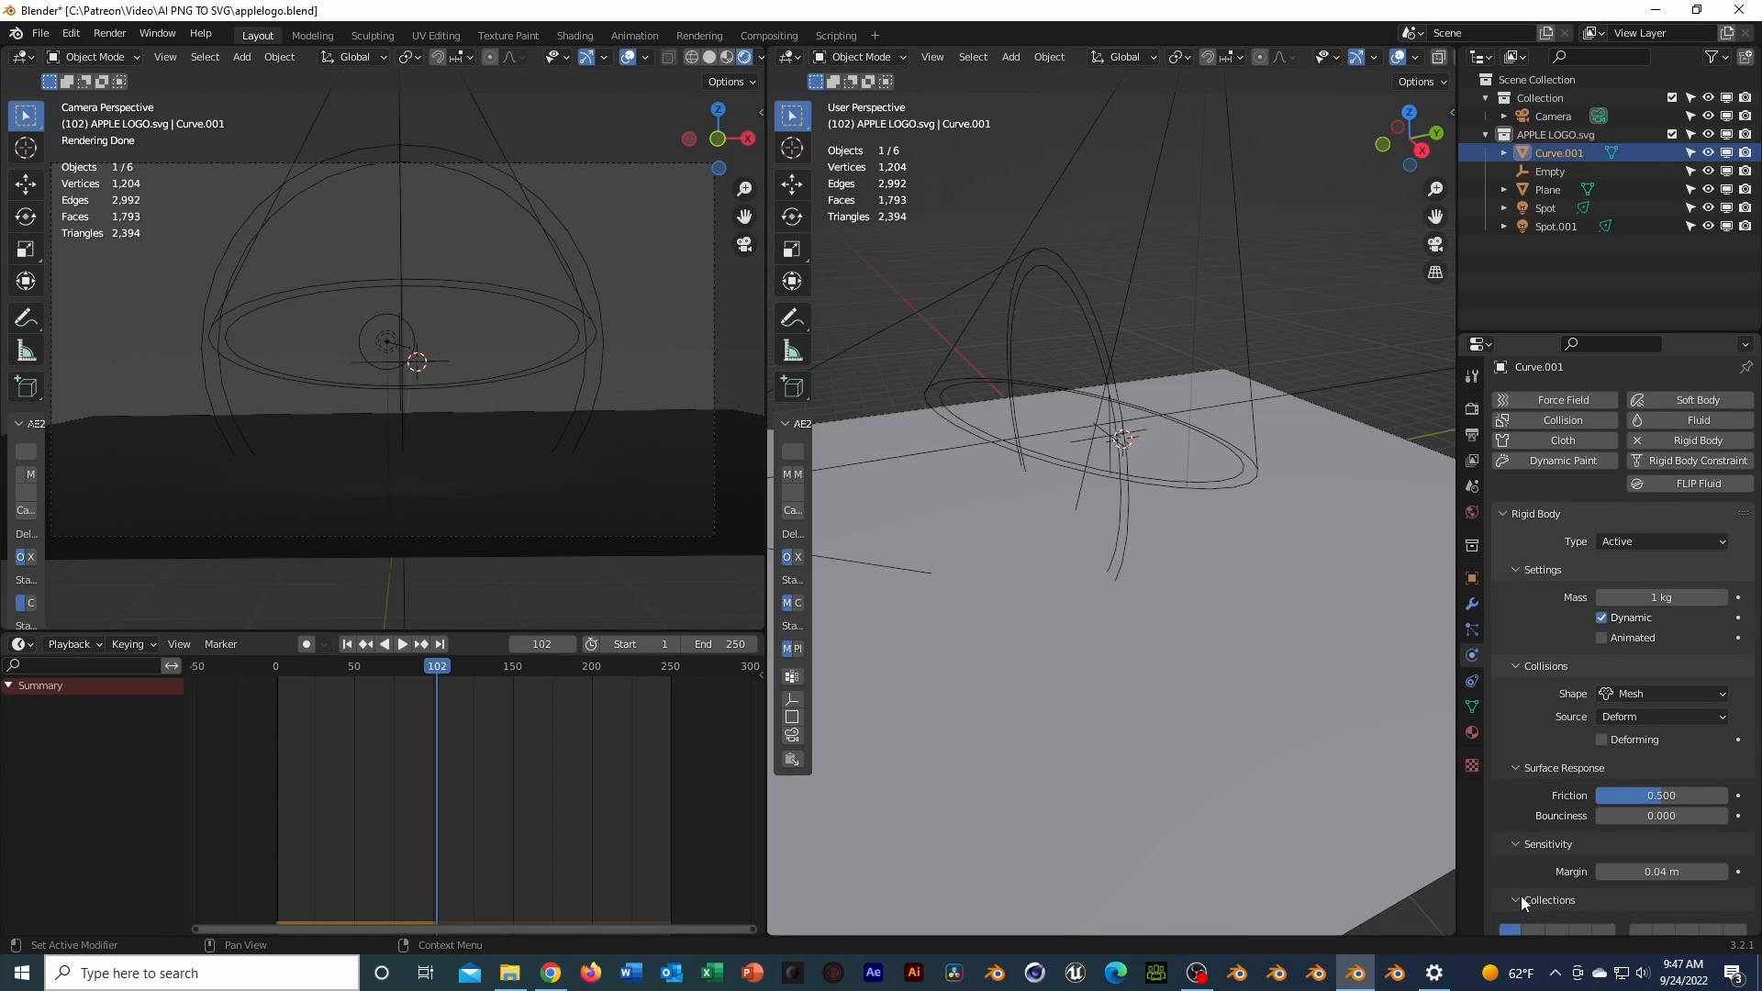
{"action": "scroll", "coordinate": [1542, 885], "scroll_direction": "down", "scroll_amount": 2}
{"action": "left_click", "coordinate": [1661, 824]}
{"action": "type", "text": "0.1"}
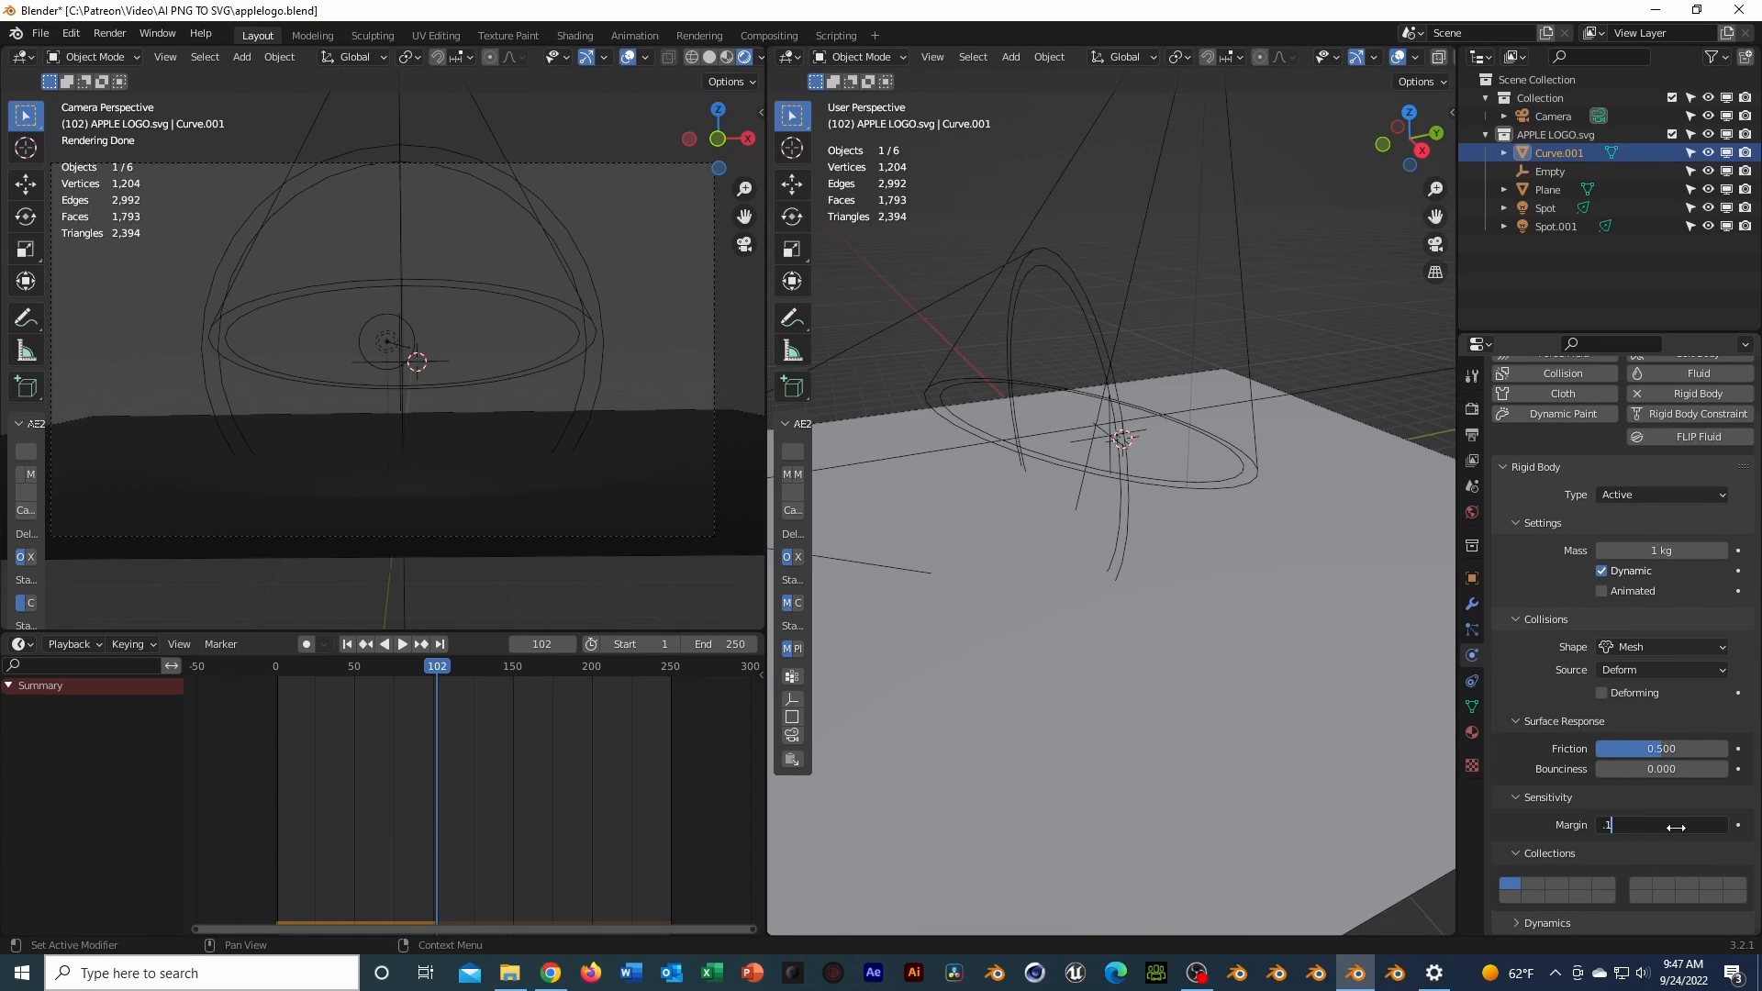
{"action": "key", "text": "Return"}
{"action": "key", "text": "ctrl+s"}
Play the drop simulation from the start to check the apple's 0.1 m collision margin, and stop playback
{"action": "left_click", "coordinate": [277, 668]}
{"action": "key", "text": "space"}
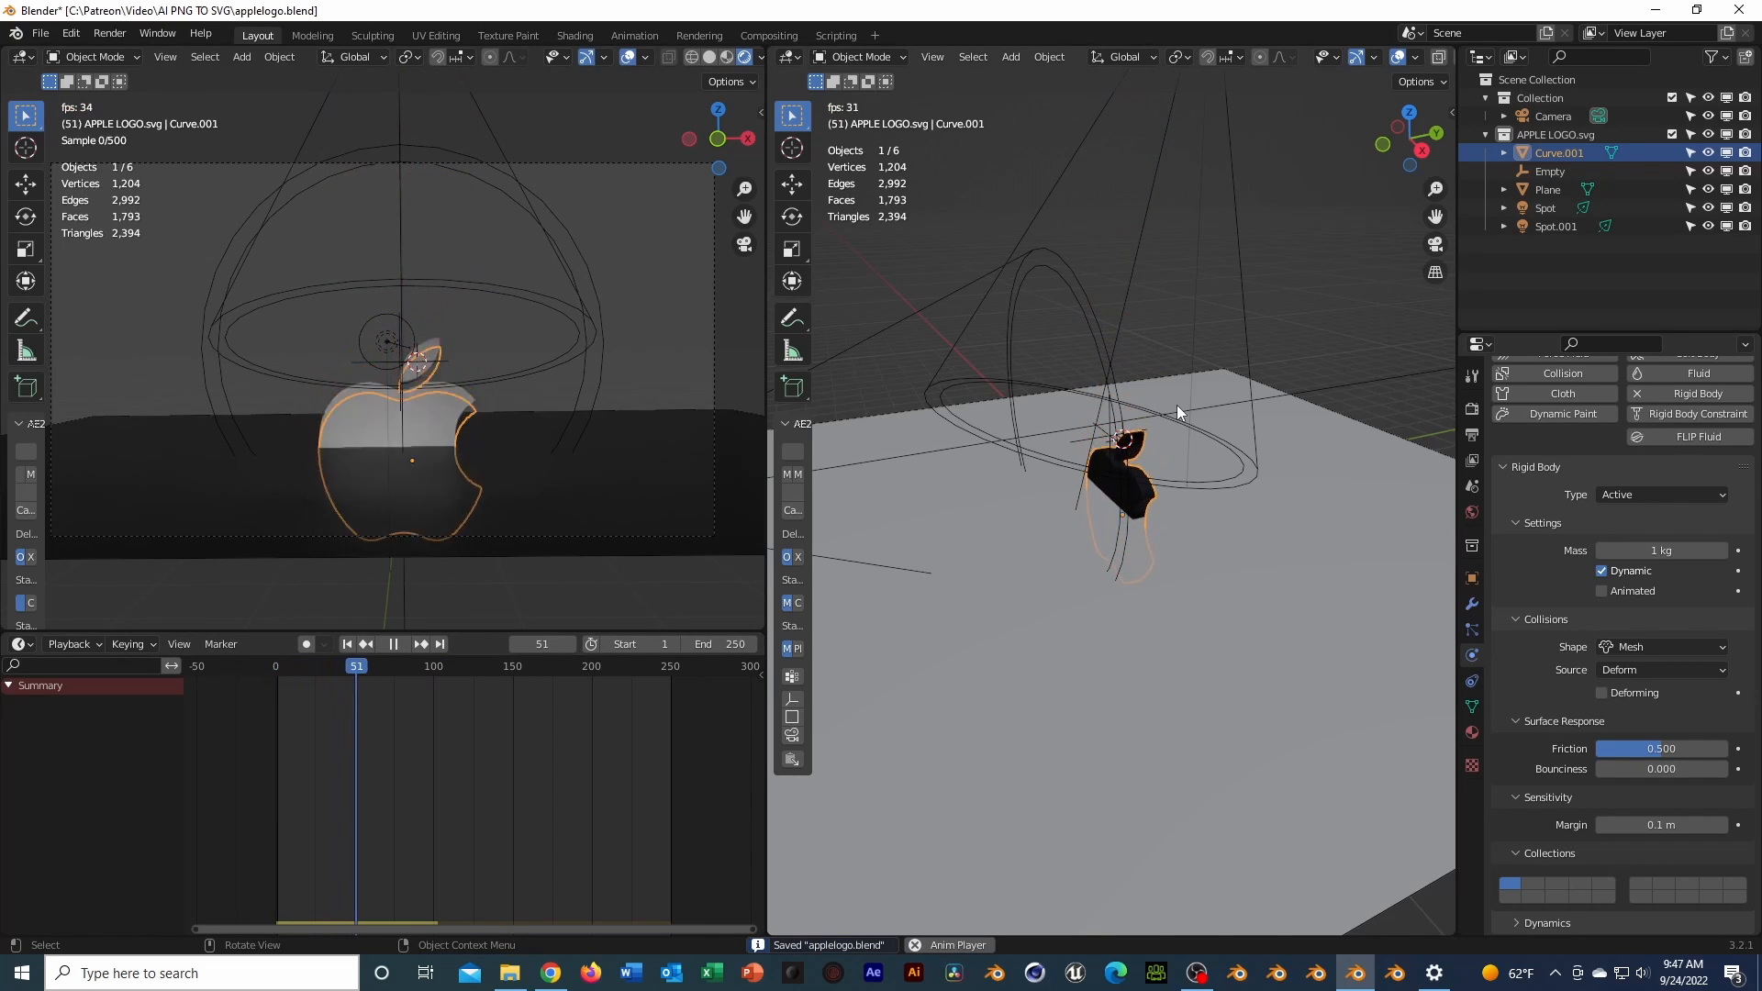
{"action": "key", "text": "space"}
Enable the floor plane's rigid body collision margin, testing it by replaying the drop from the start, and save the file
{"action": "left_click", "coordinate": [1301, 569]}
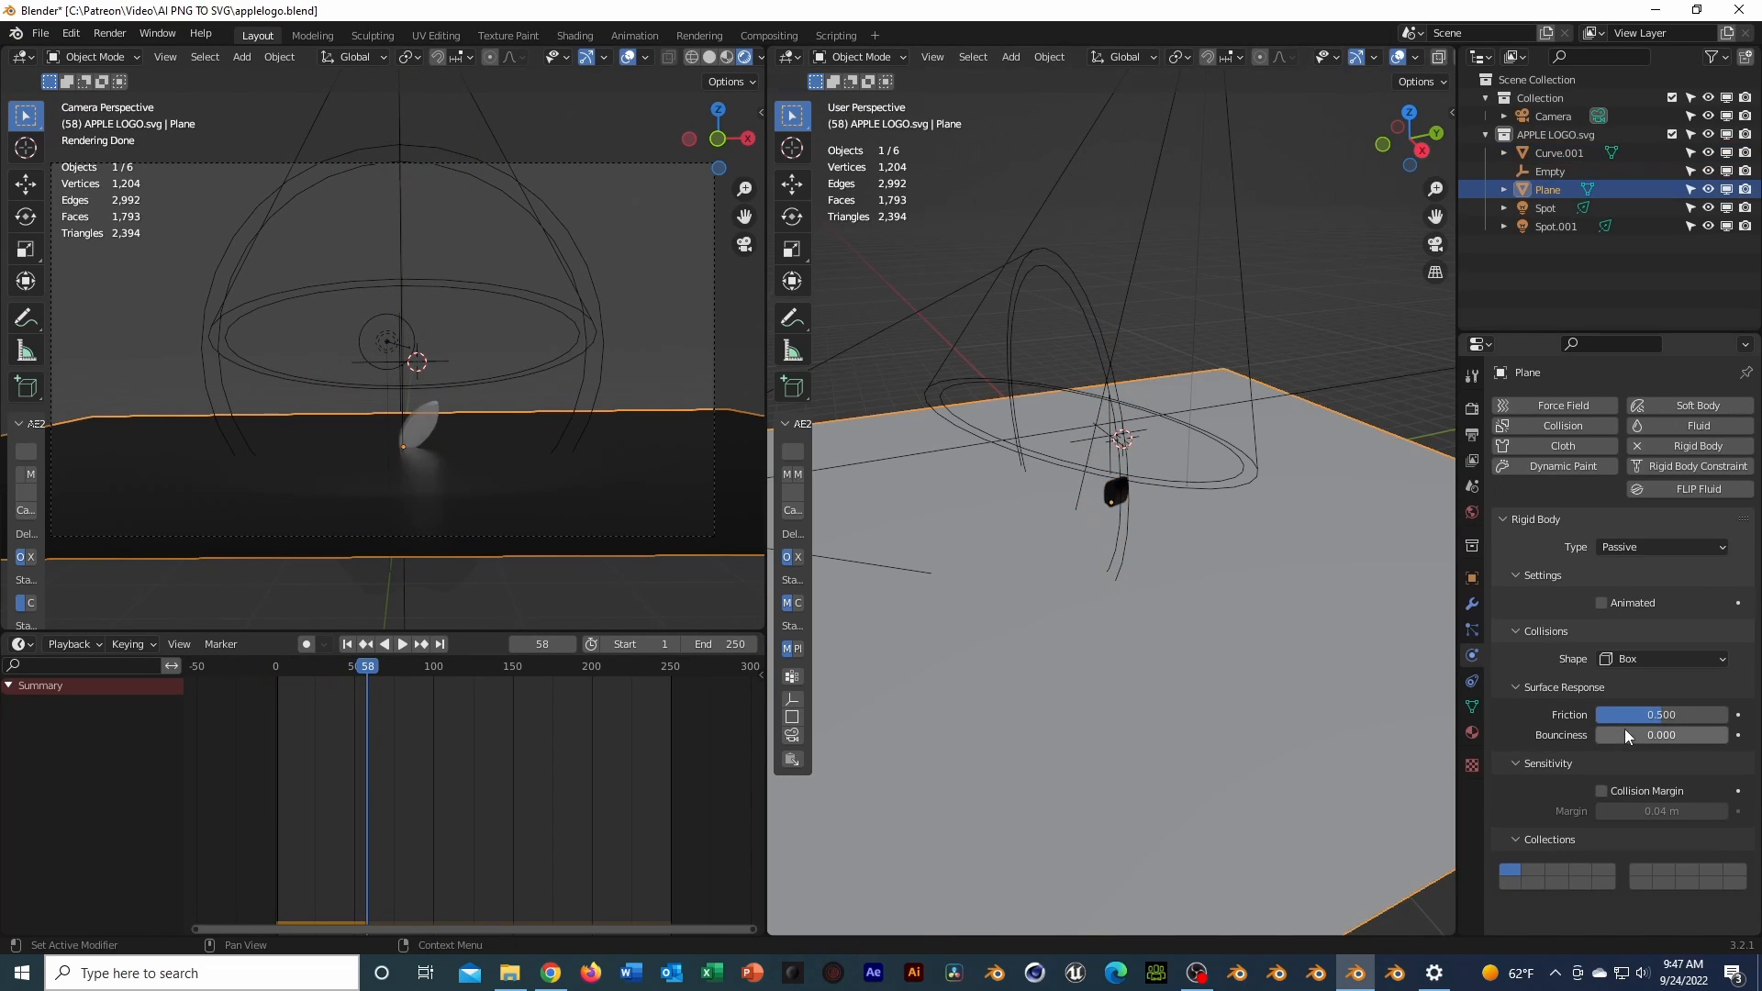
{"action": "left_click", "coordinate": [1629, 791]}
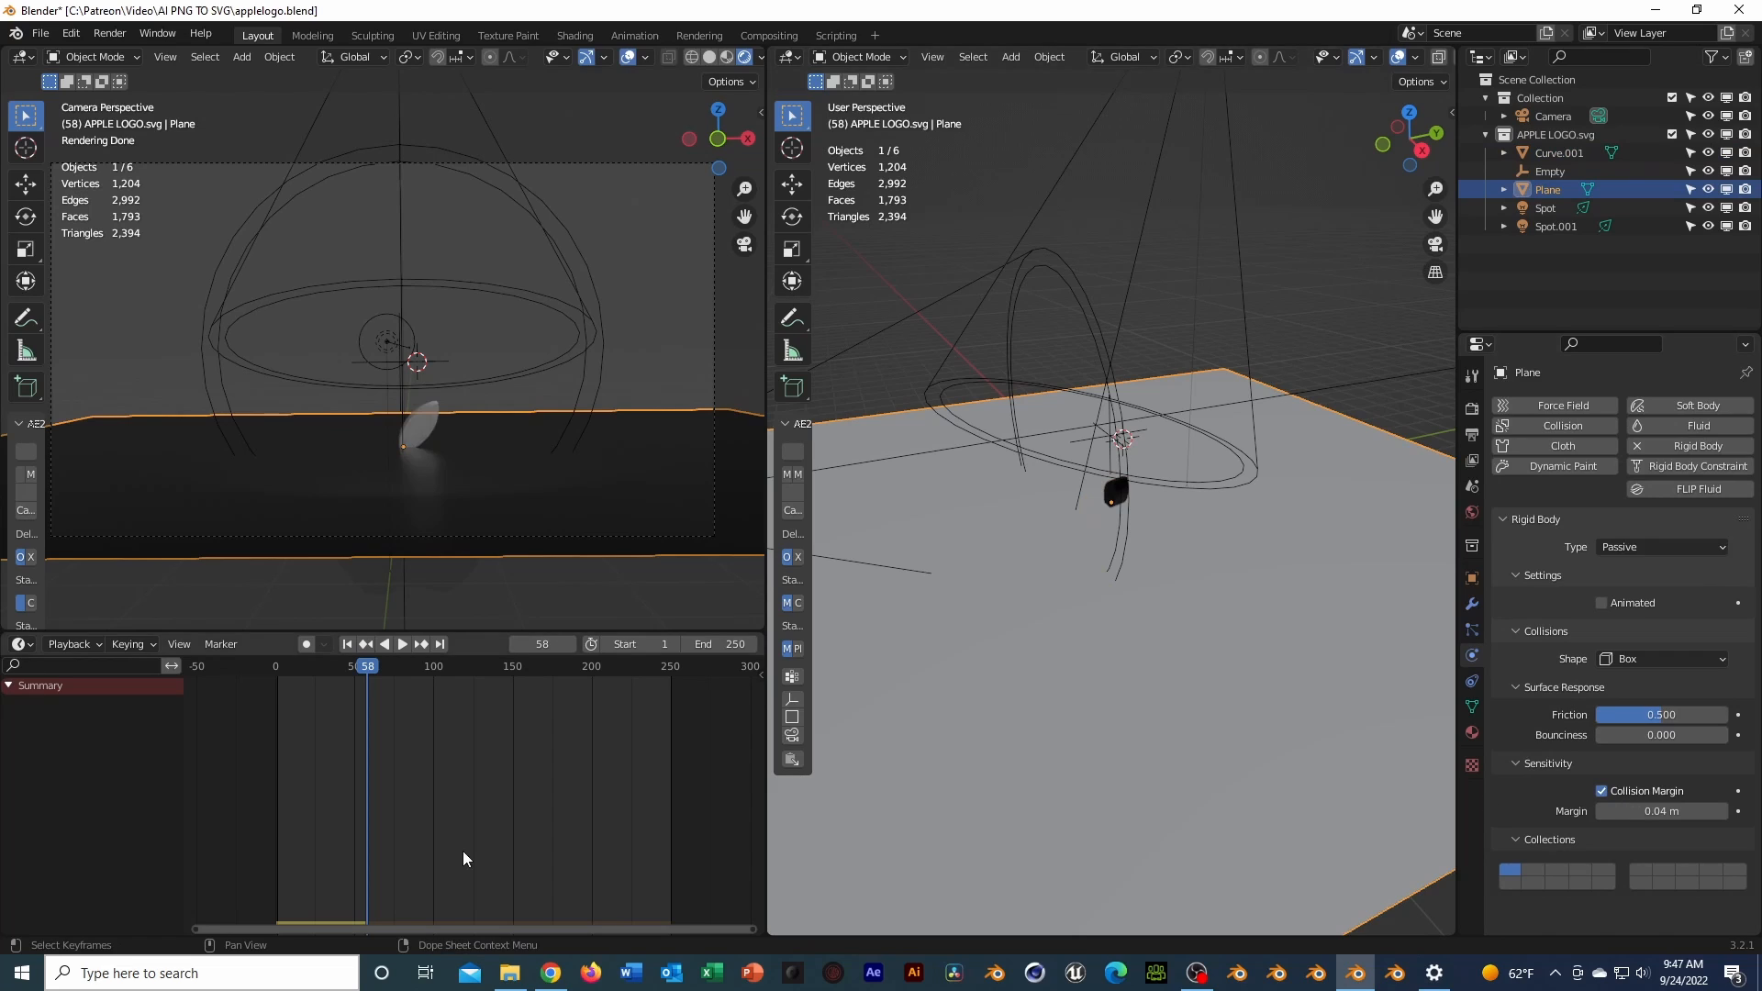
{"action": "left_click", "coordinate": [277, 669]}
{"action": "key", "text": "space"}
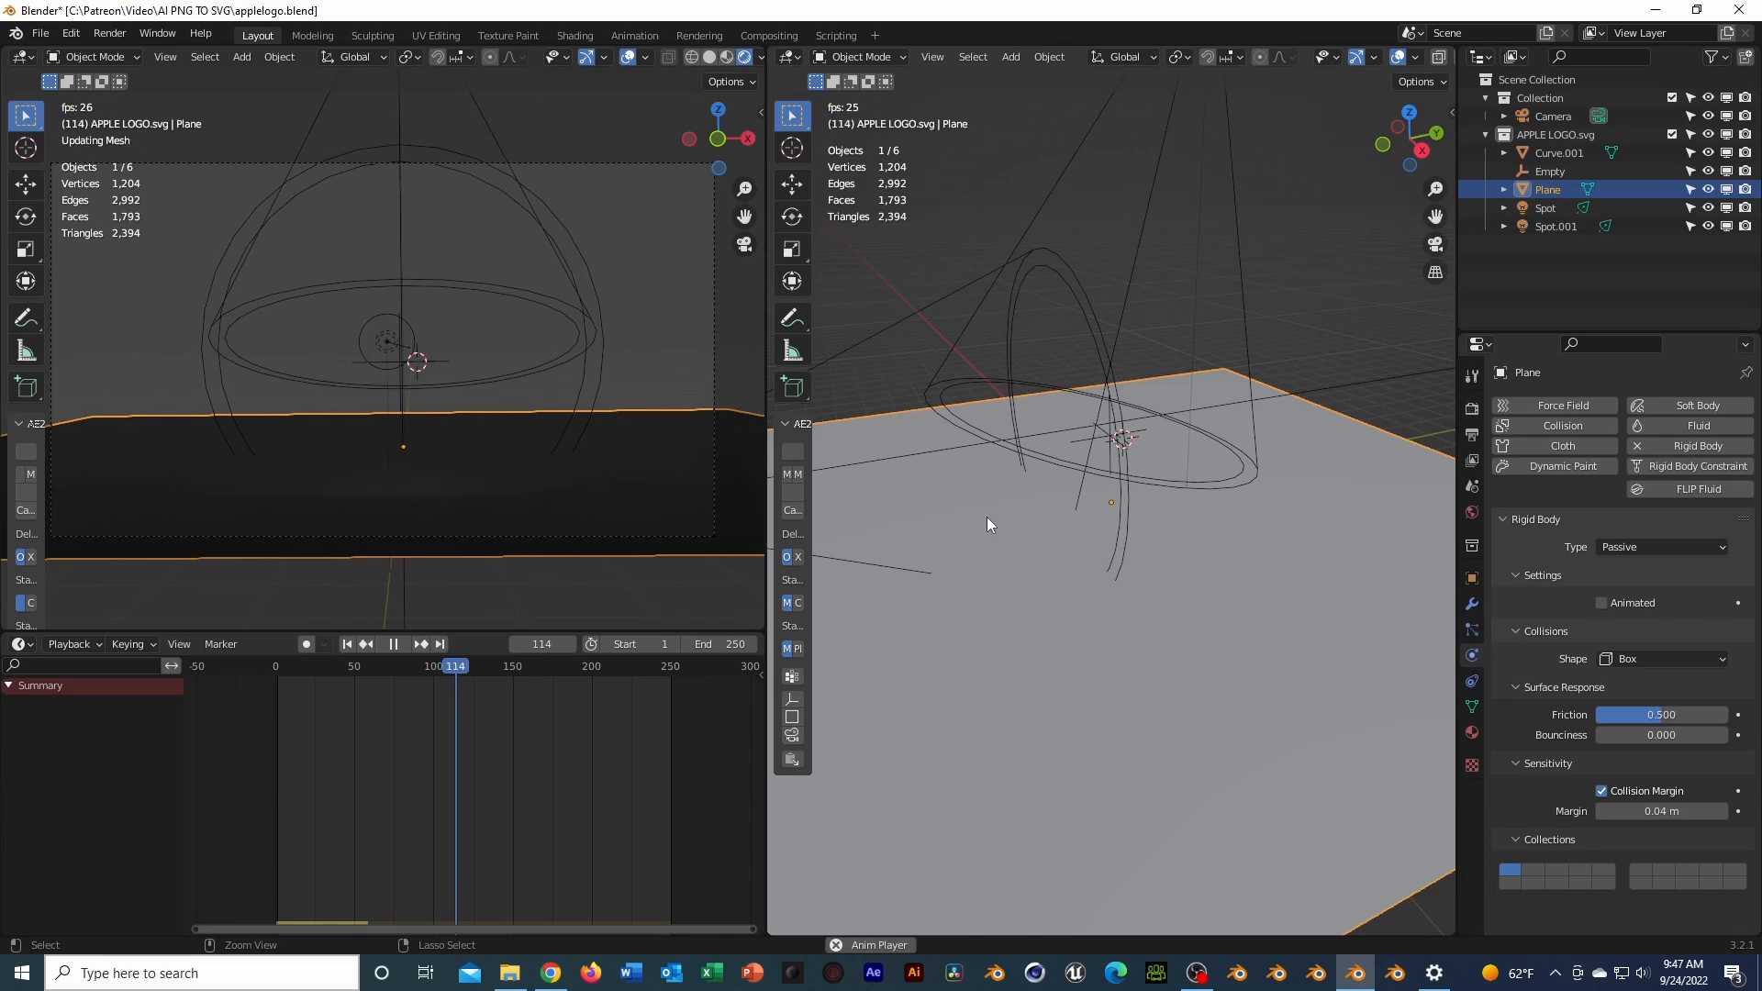
{"action": "key", "text": "ctrl+s"}
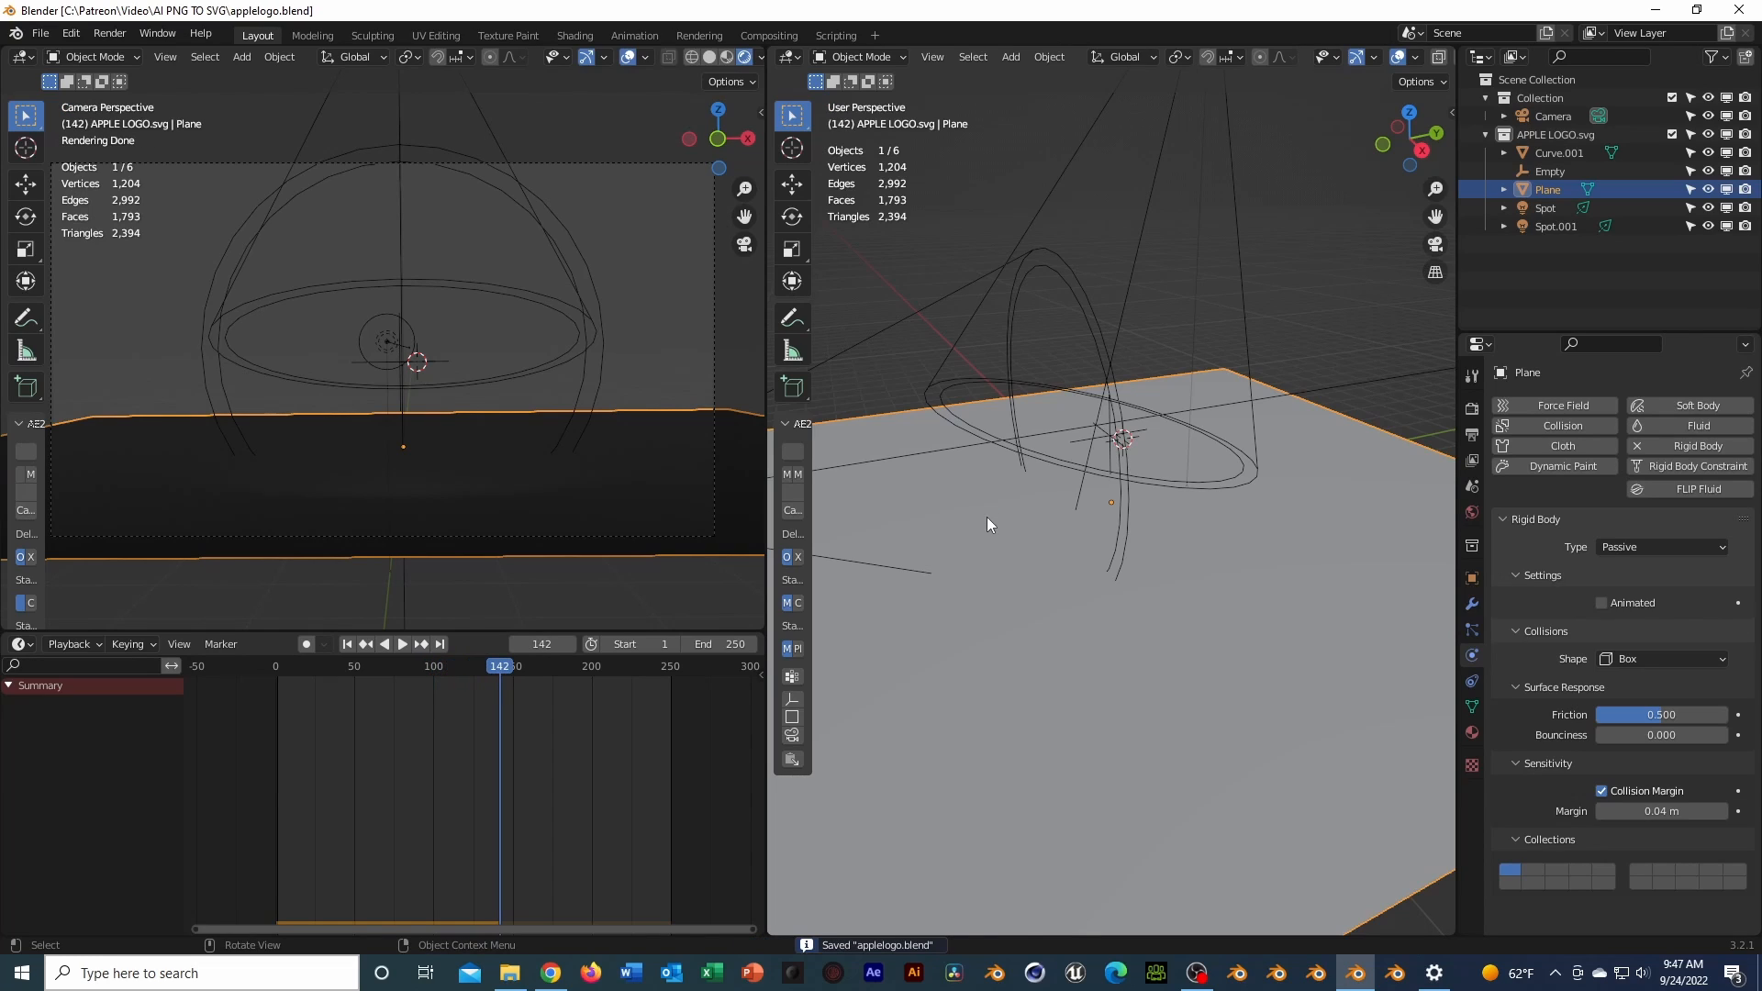